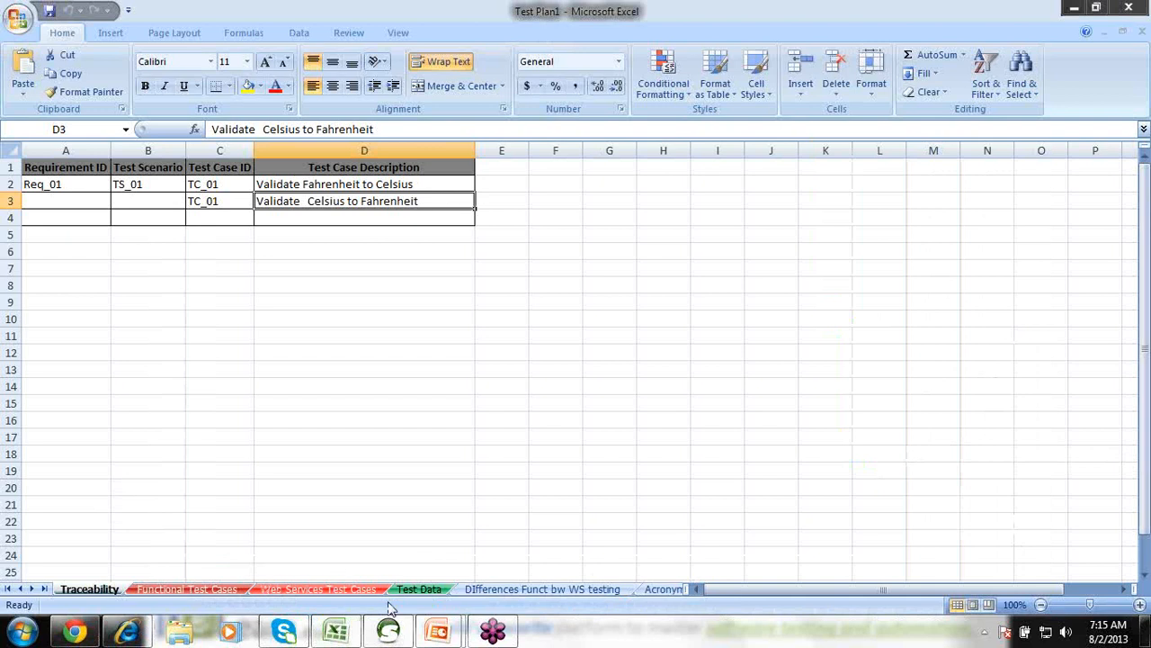
# Switch to the Test Data sheet holding the conversion tables and the WSDL and URL links.
pyautogui.click(414, 591)
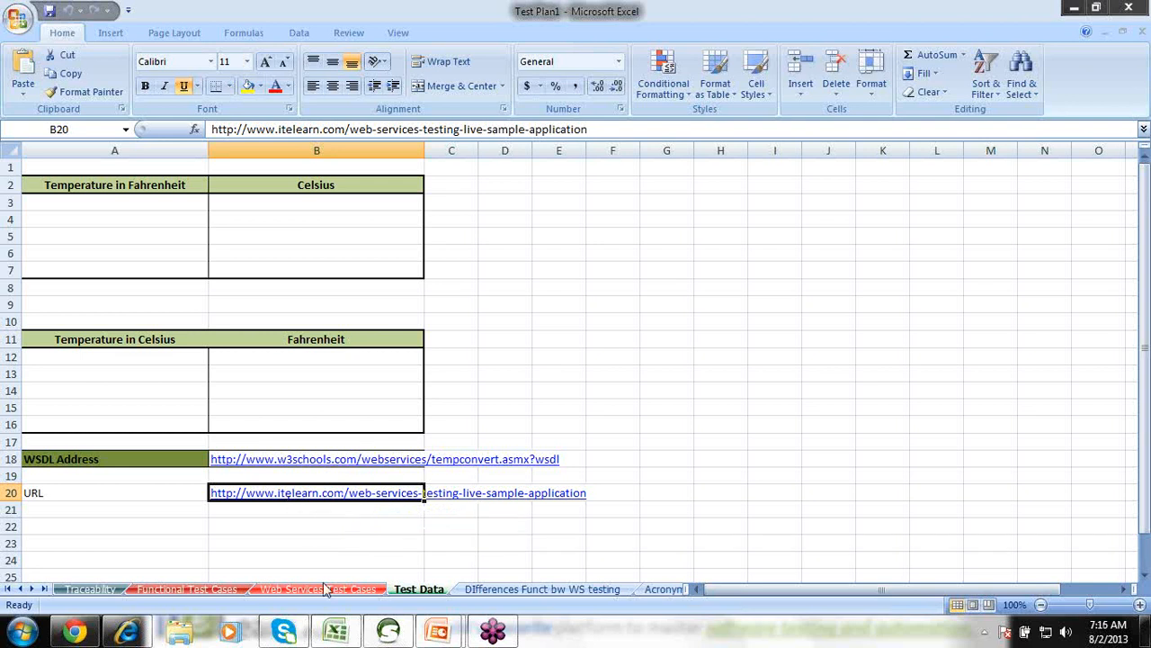
# Bring up the ITeLearn Temperature Conversion form in Chrome and delete the leftover 13 from the Celsius field.
pyautogui.moveTo(133, 635)
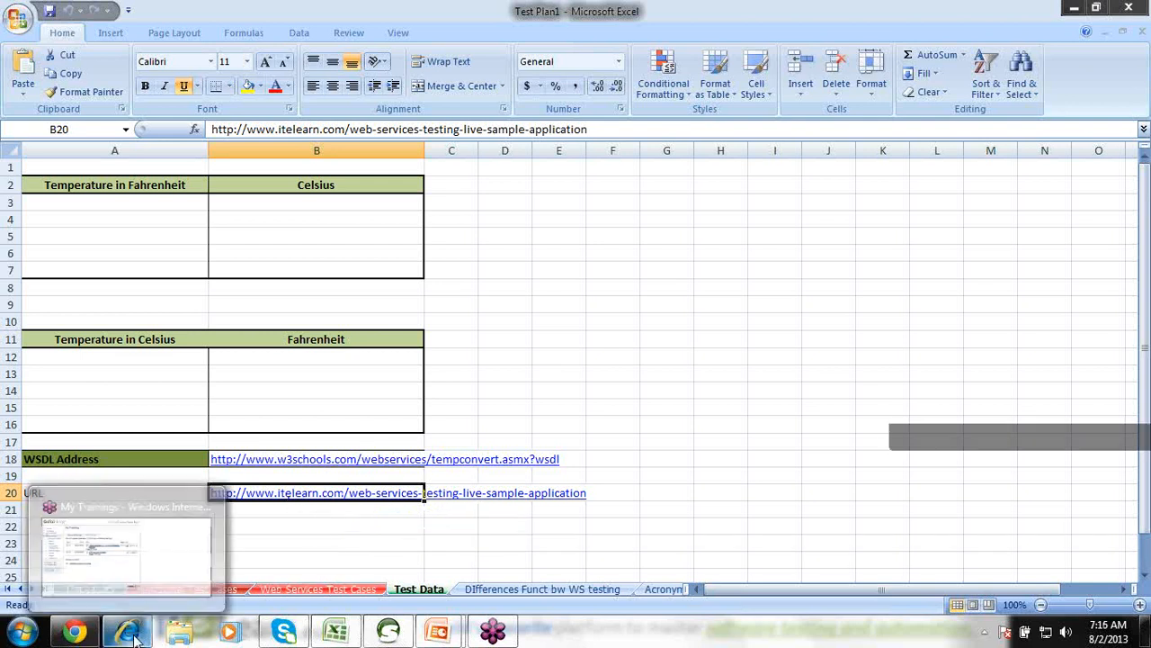
pyautogui.click(78, 633)
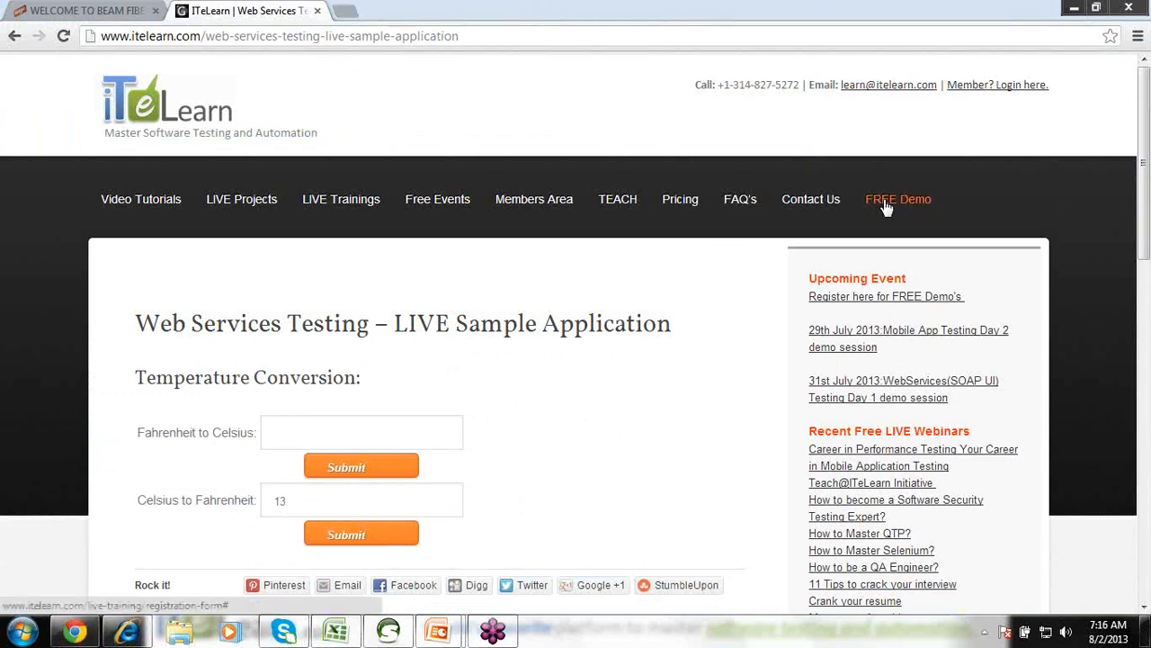
pyautogui.moveTo(1146, 164); pyautogui.dragTo(1146, 254)
pyautogui.click(338, 215)
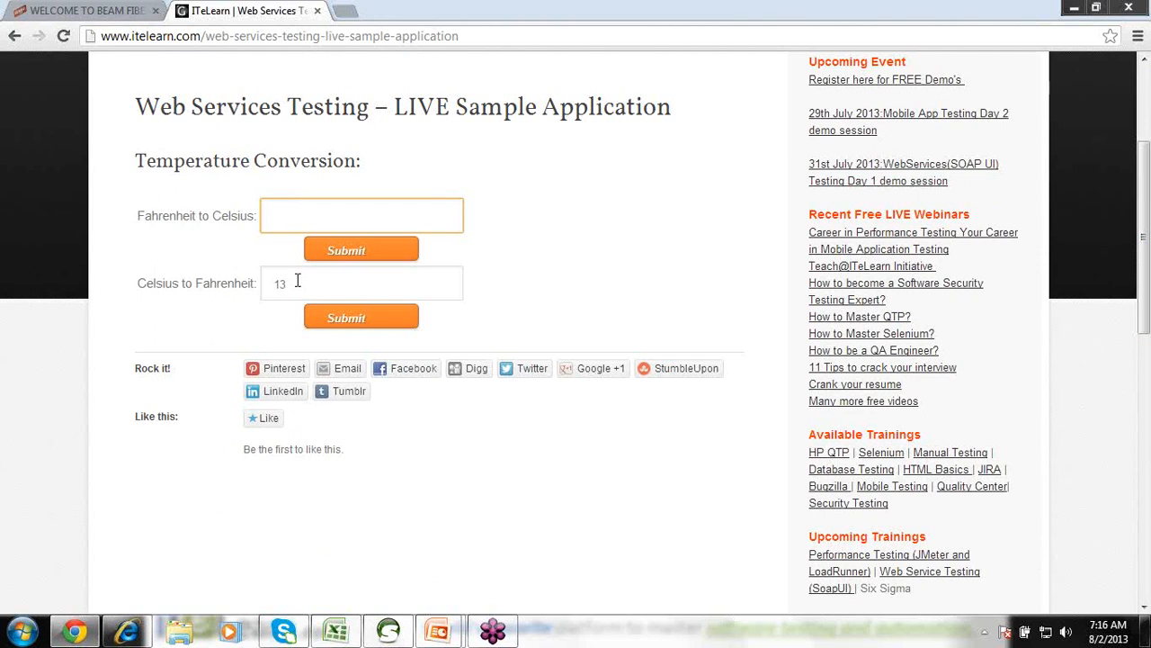
pyautogui.moveTo(297, 286); pyautogui.dragTo(262, 280)
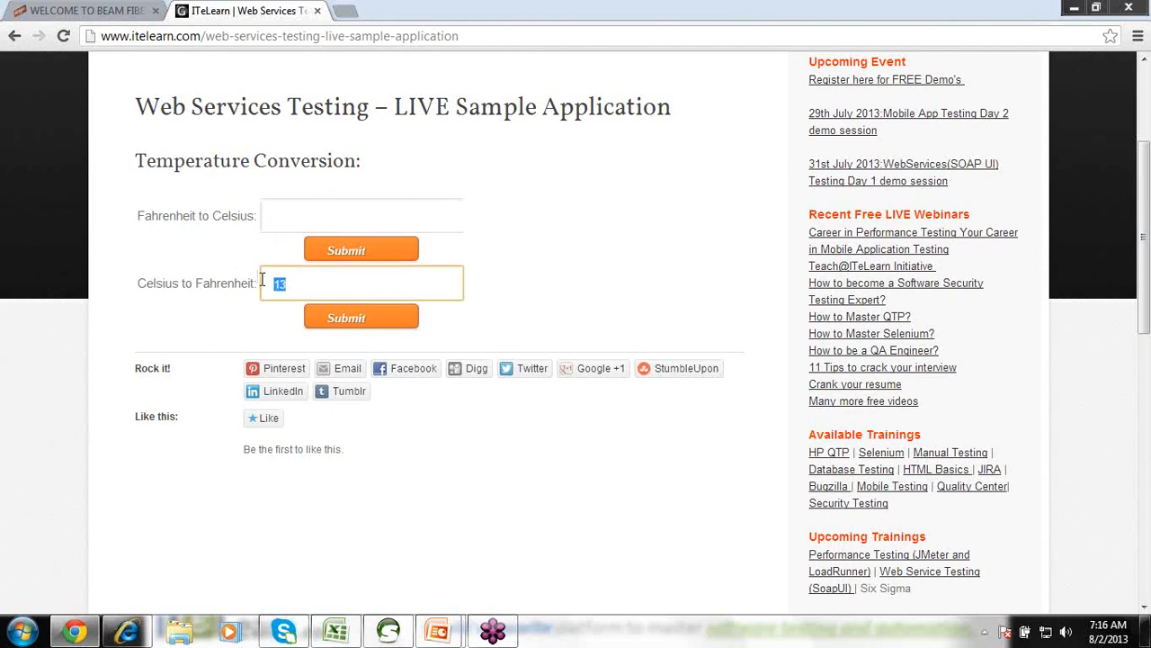
pyautogui.press('BackSpace')
pyautogui.click(275, 201)
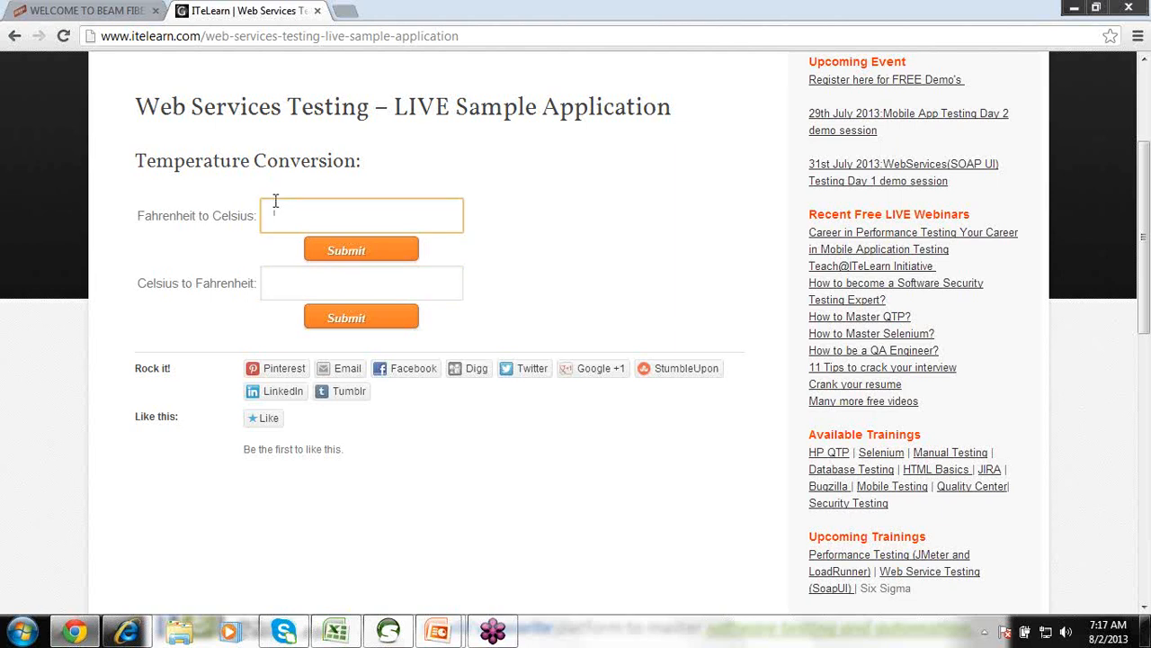
# Convert 21 Fahrenheit to Celsius, confirm the result -6.11111111111111, and close the result tab.
pyautogui.click(277, 280)
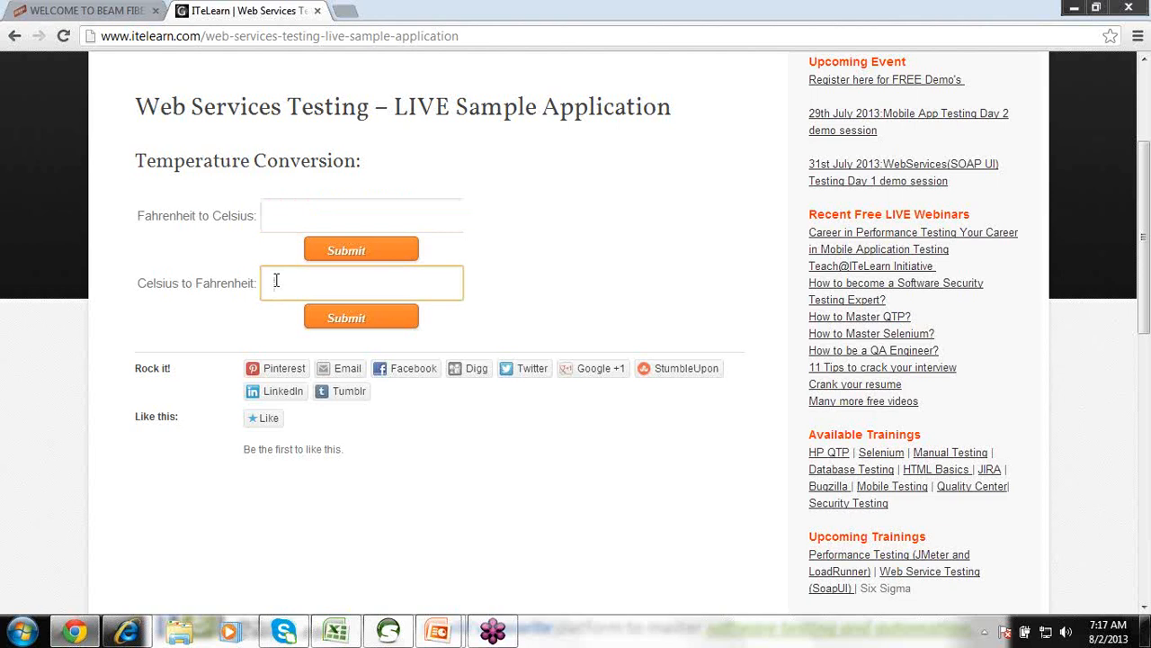
pyautogui.click(278, 203)
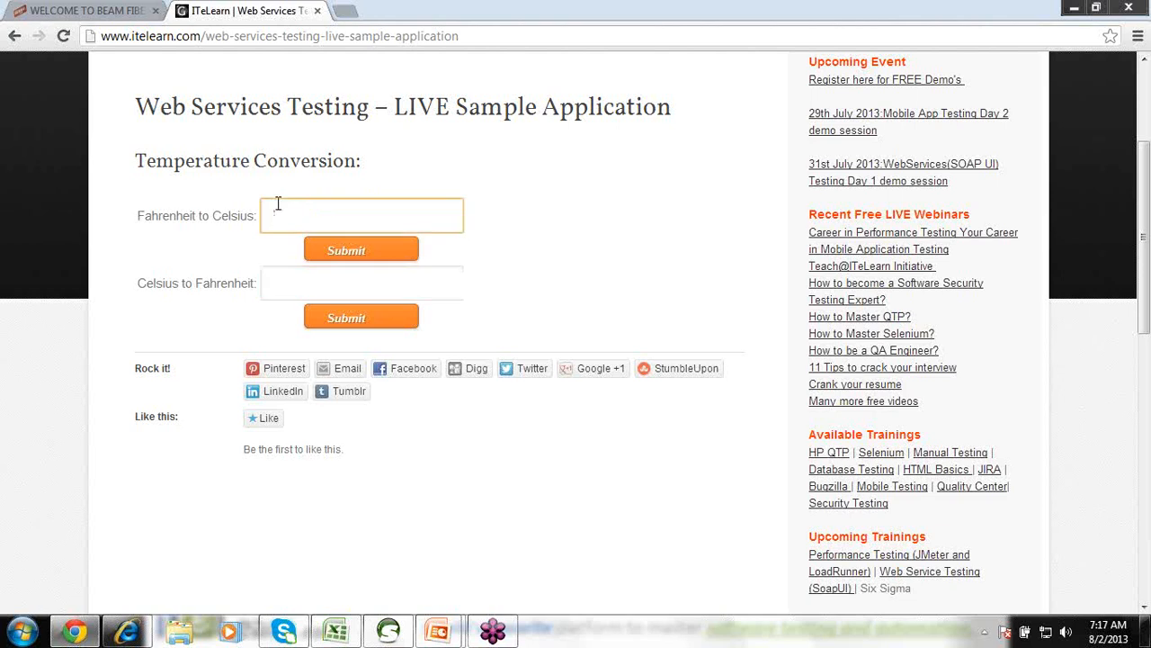
pyautogui.write('21')
pyautogui.click(346, 250)
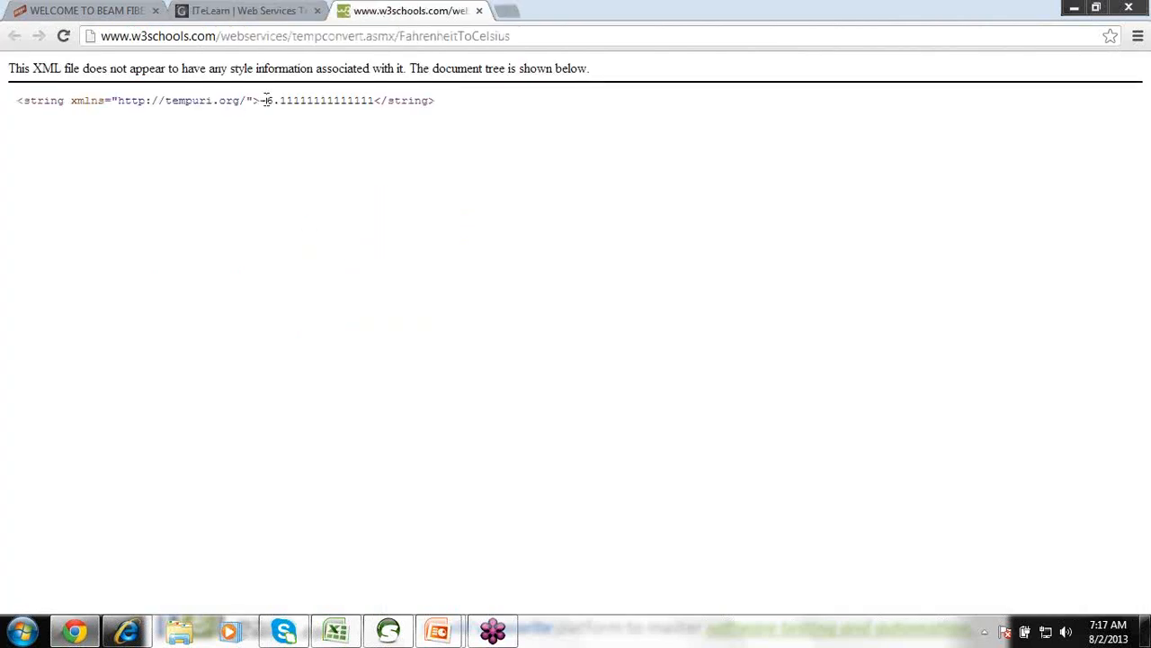
pyautogui.moveTo(266, 100); pyautogui.dragTo(371, 101)
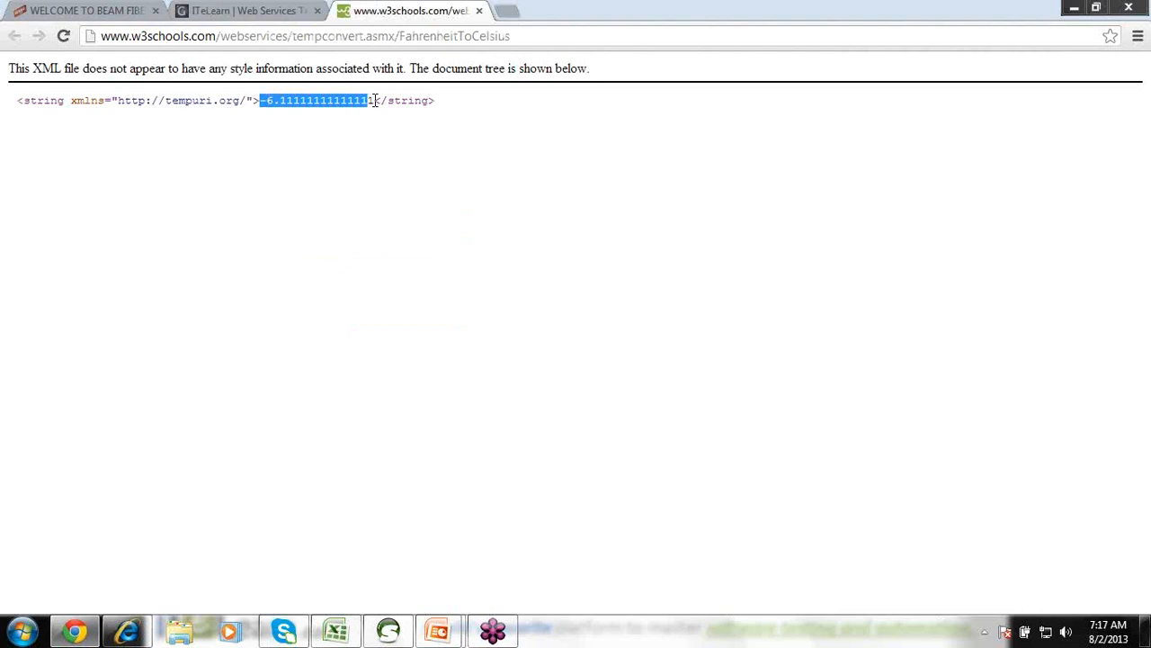
pyautogui.click(375, 101)
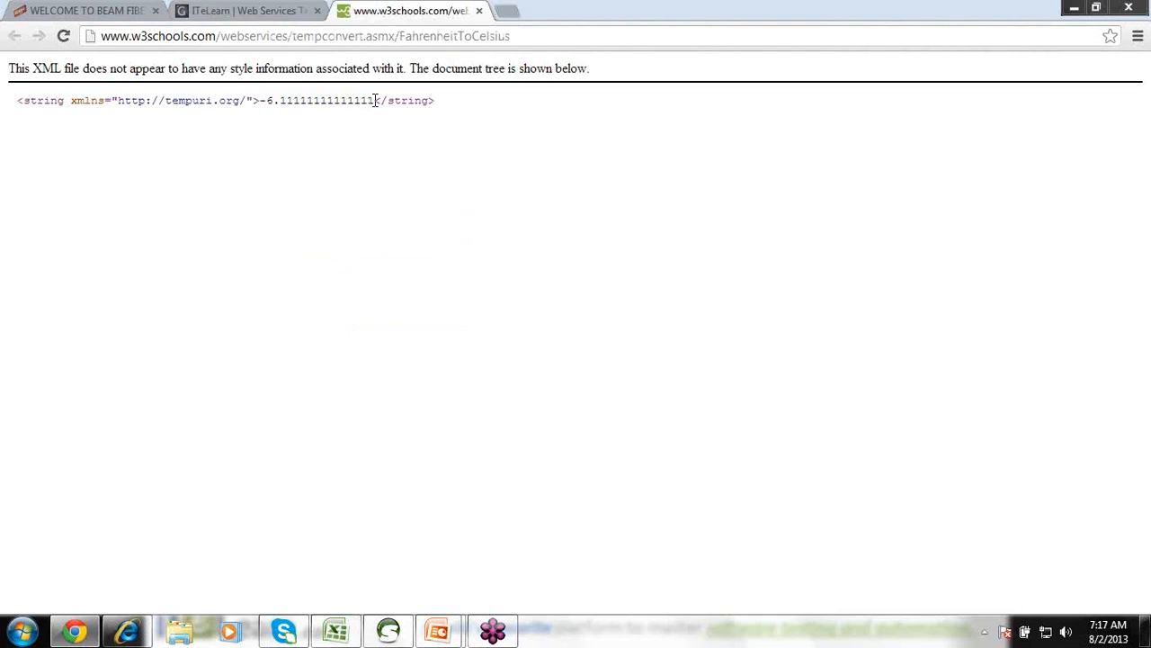
pyautogui.click(265, 17)
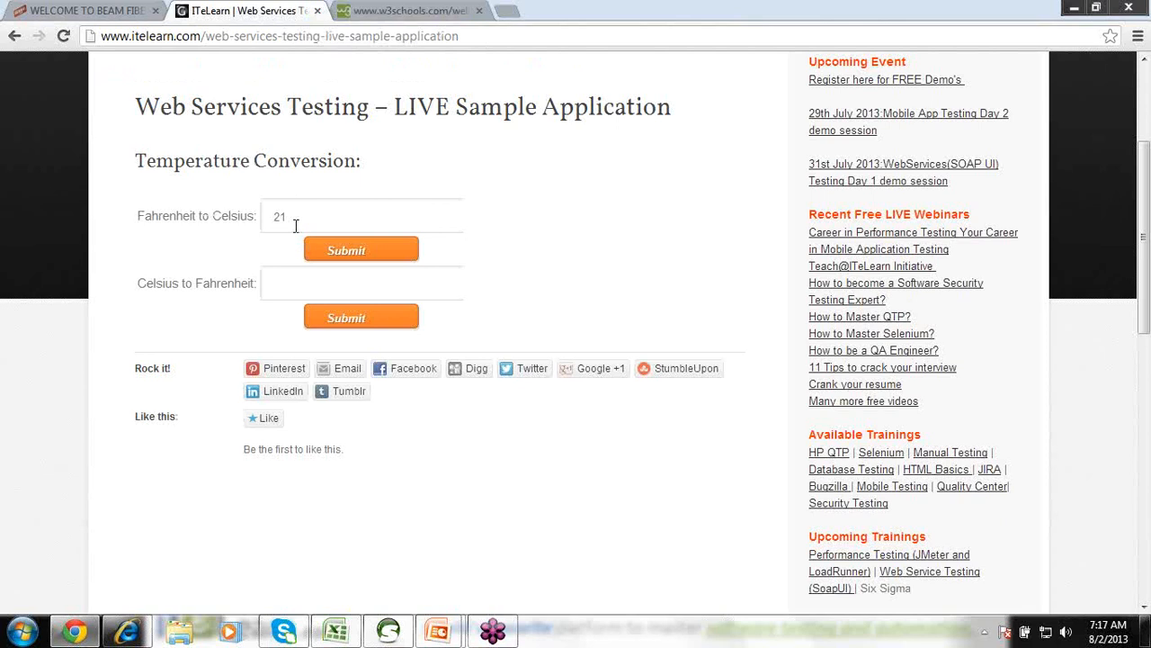
pyautogui.click(410, 11)
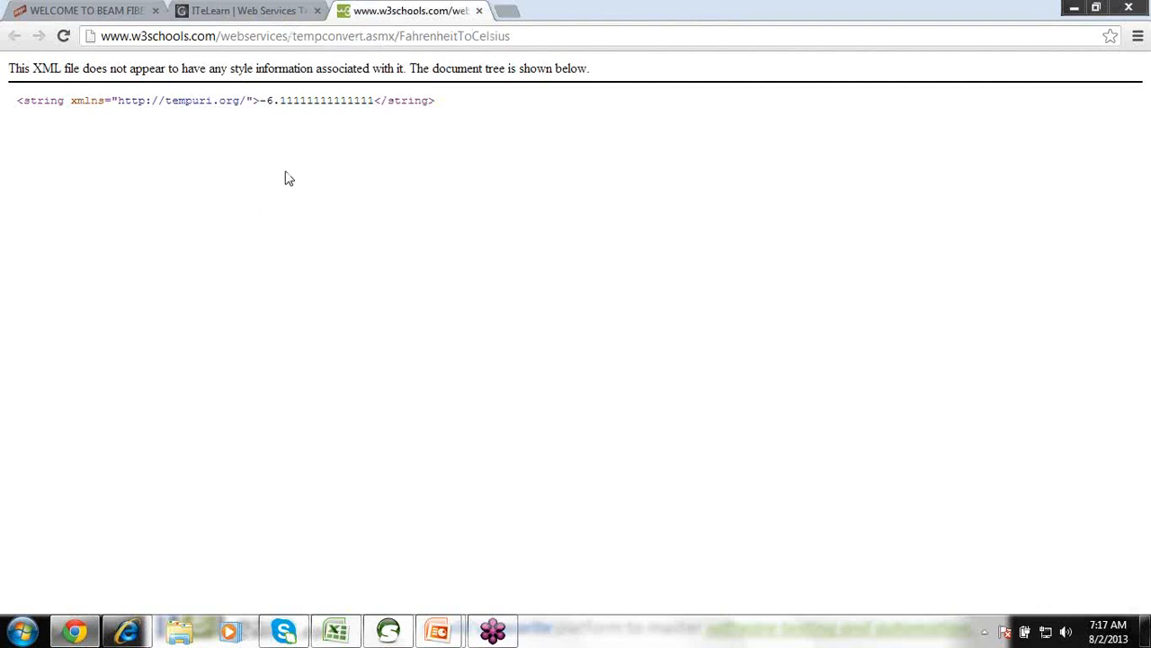
pyautogui.click(229, 12)
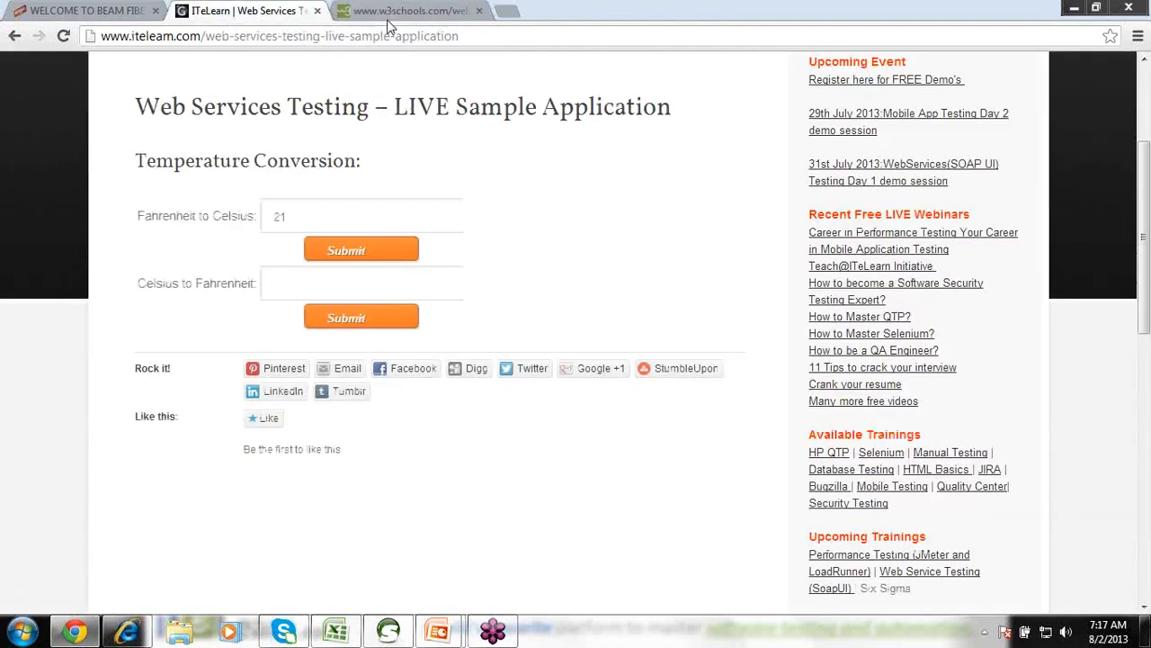
pyautogui.click(479, 12)
# Clear the 21, convert 12 Celsius to Fahrenheit, and confirm the result 53.6.
pyautogui.moveTo(303, 213); pyautogui.dragTo(242, 232)
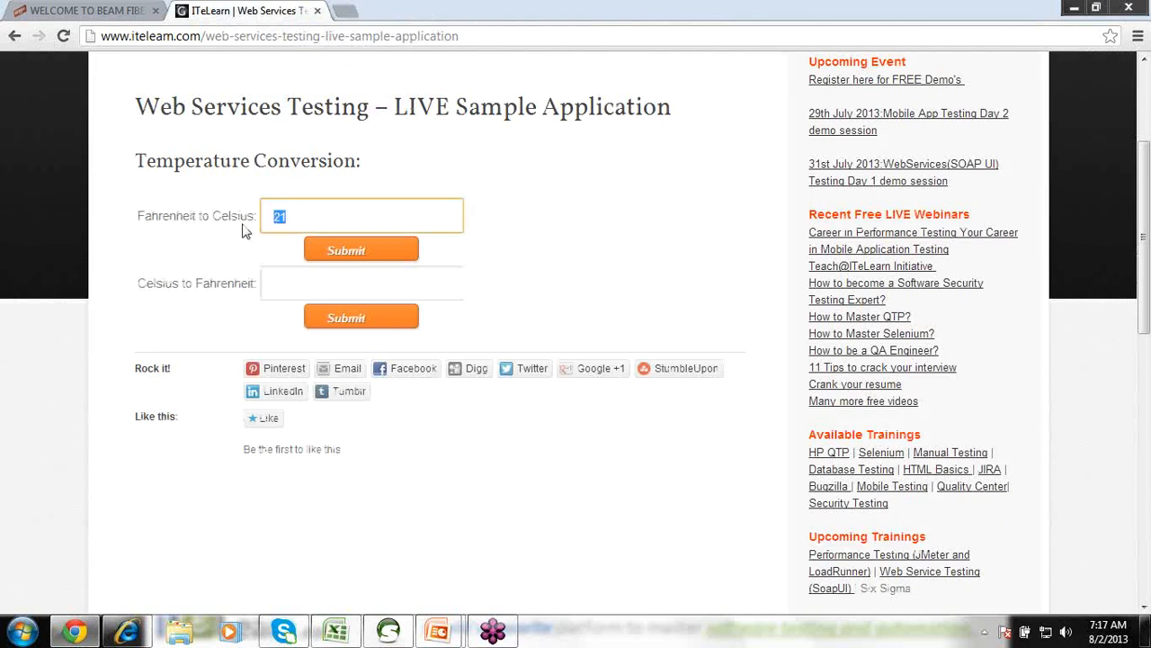
pyautogui.press('BackSpace')
pyautogui.click(290, 281)
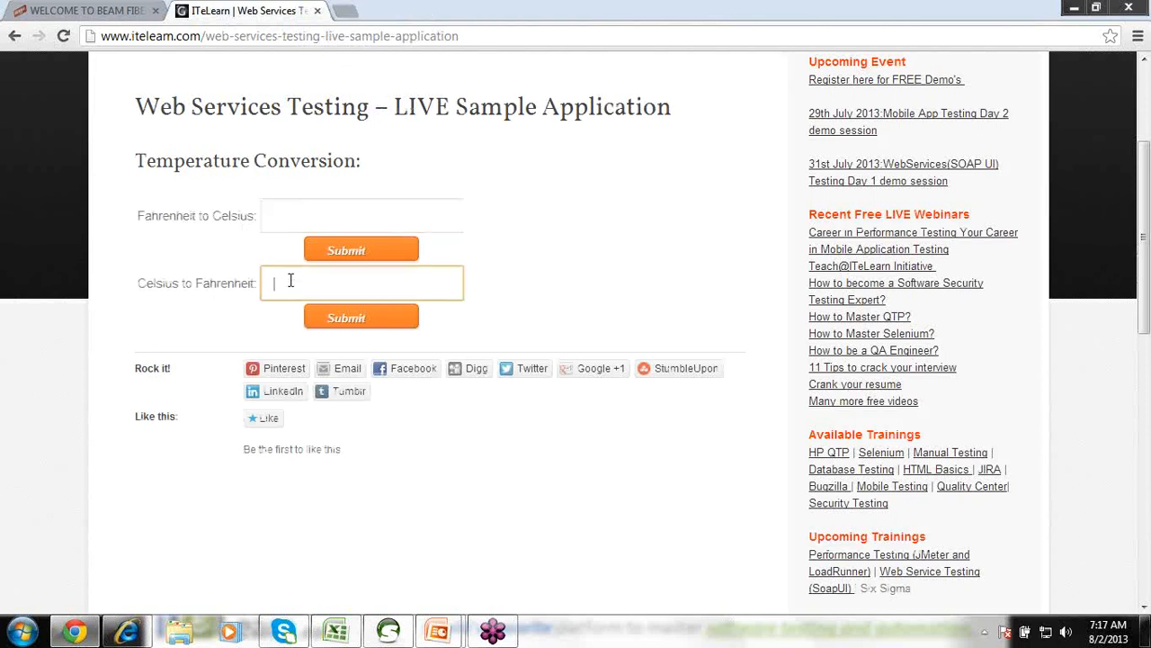
pyautogui.write('12')
pyautogui.click(341, 319)
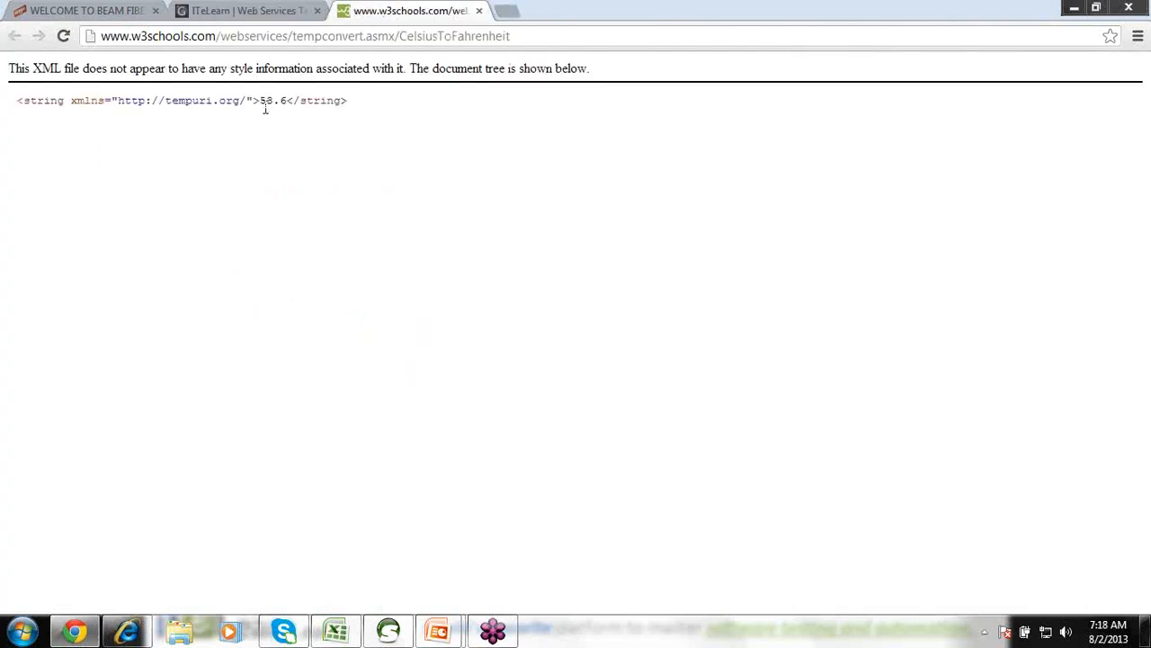
pyautogui.moveTo(259, 100); pyautogui.dragTo(288, 97)
pyautogui.click(479, 11)
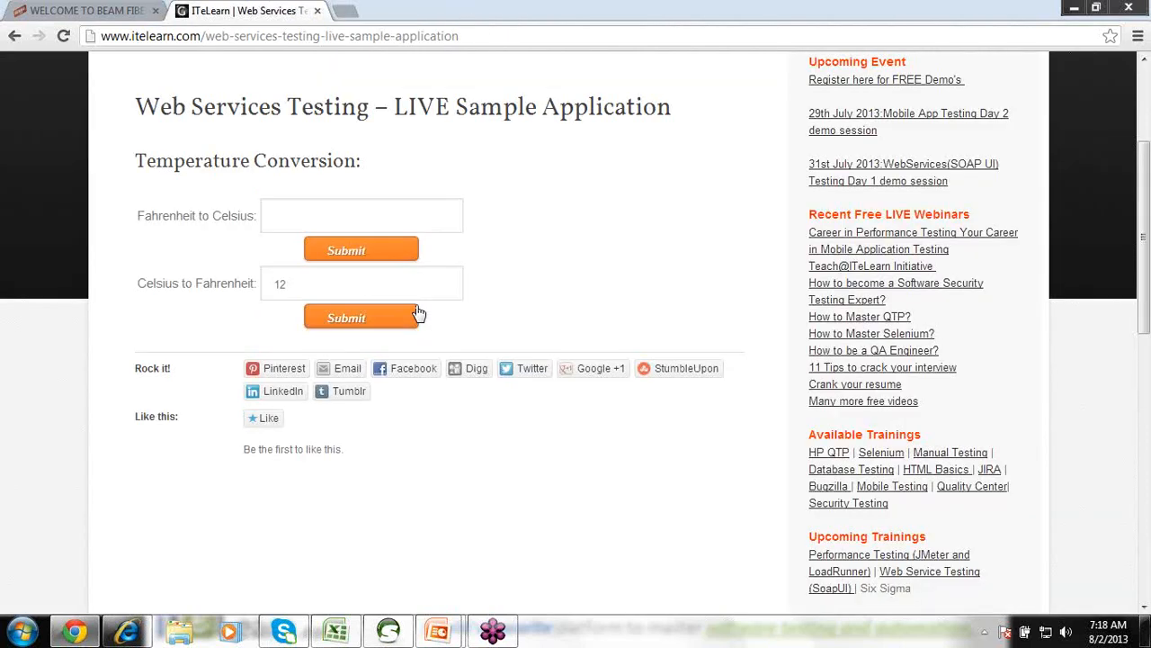
# Delete 12 from the Celsius to Fahrenheit field, leaving both conversion fields empty.
pyautogui.click(344, 288)
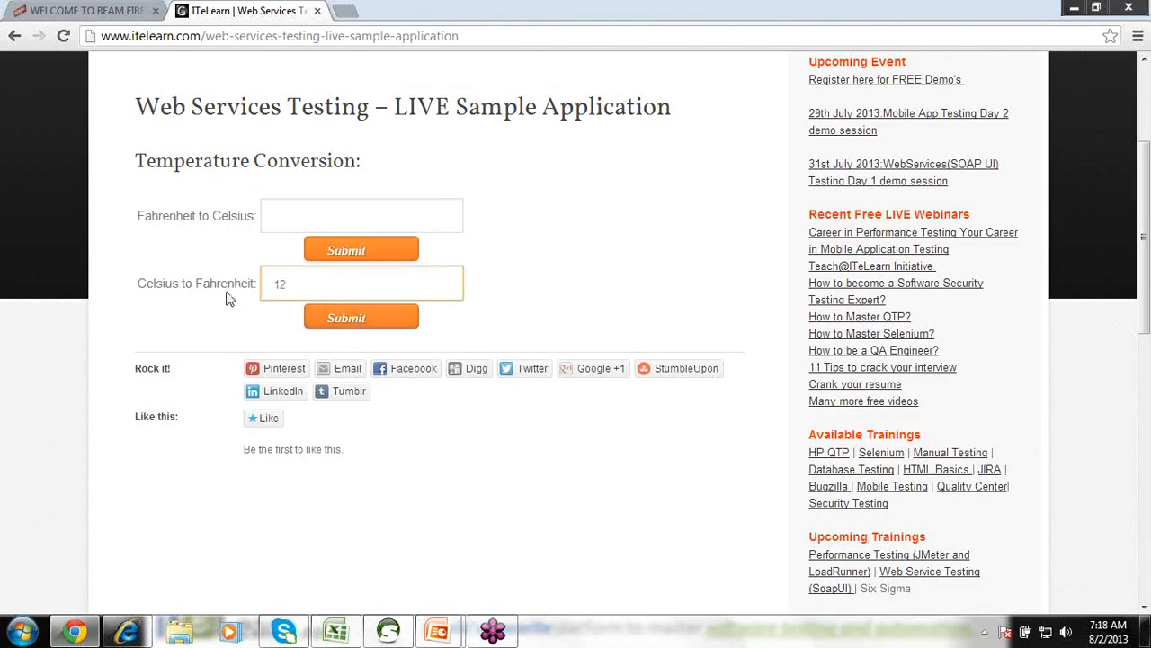
pyautogui.press('BackSpace')
pyautogui.press('BackSpace')
pyautogui.click(336, 632)
pyautogui.click(337, 631)
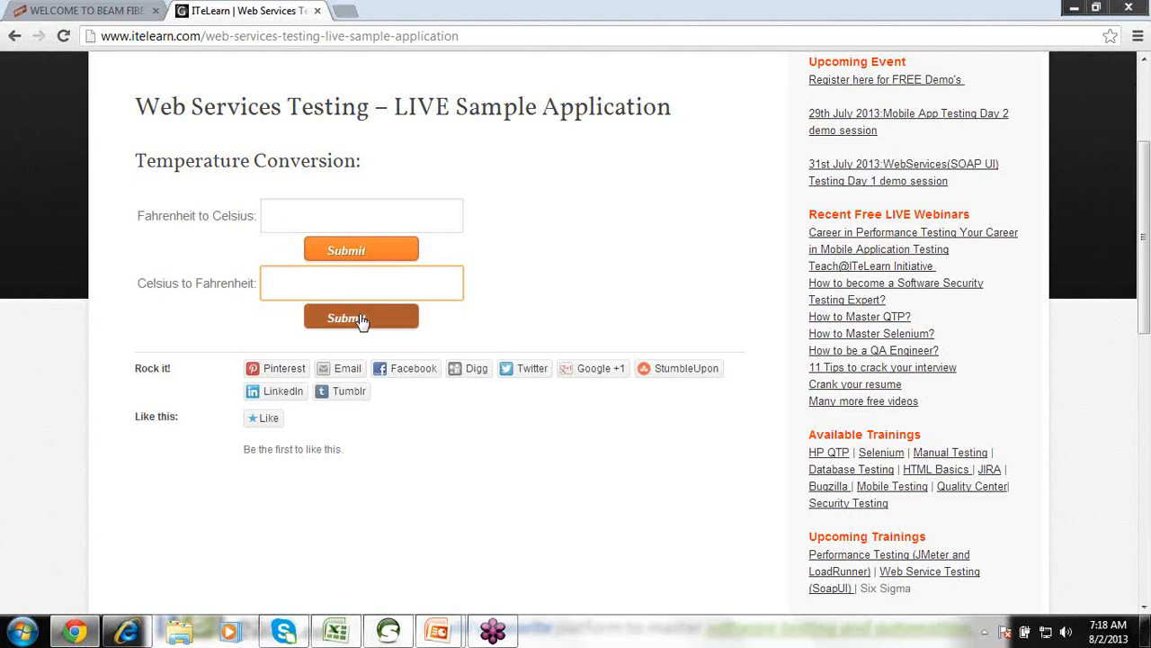
pyautogui.click(297, 209)
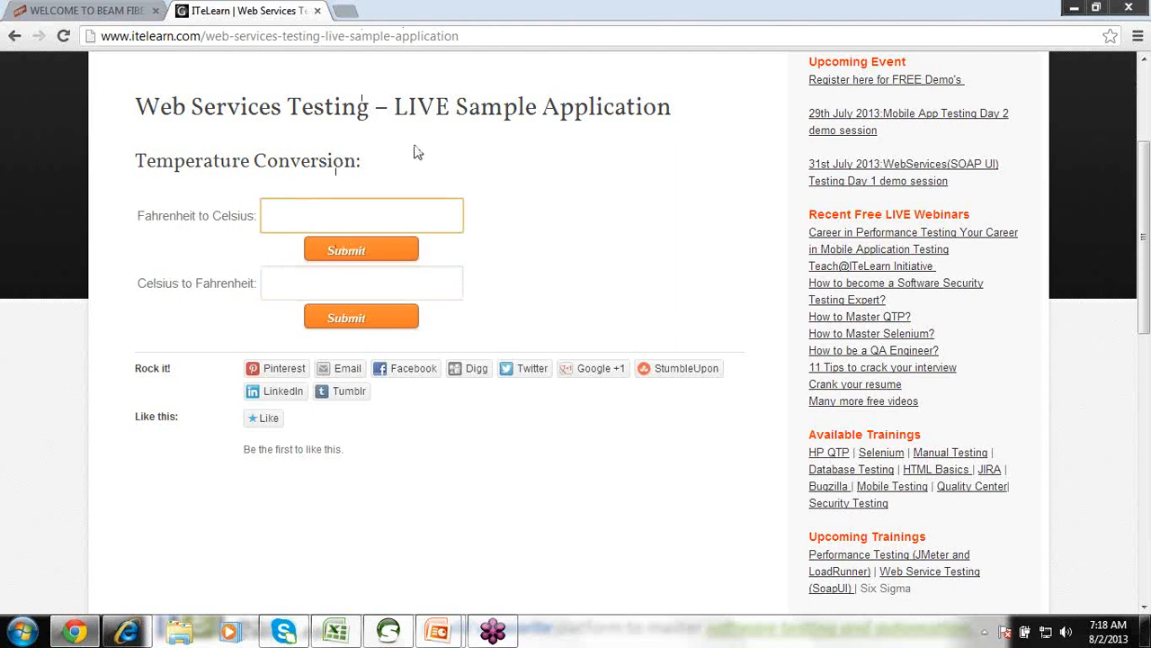
pyautogui.click(279, 283)
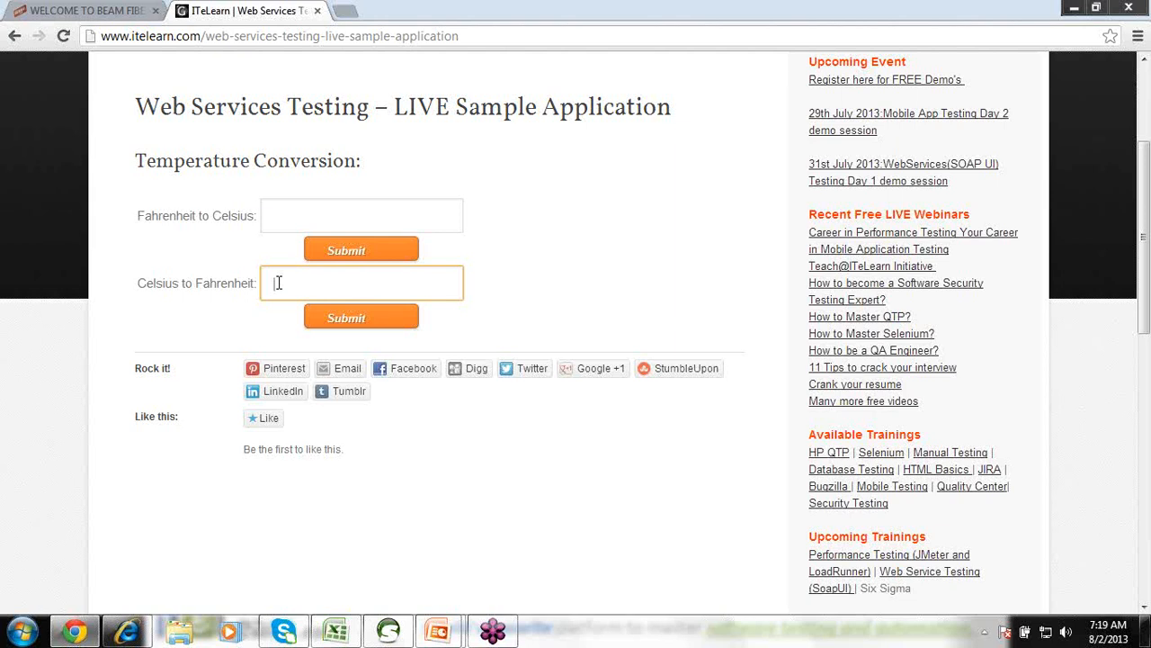
pyautogui.moveTo(337, 635)
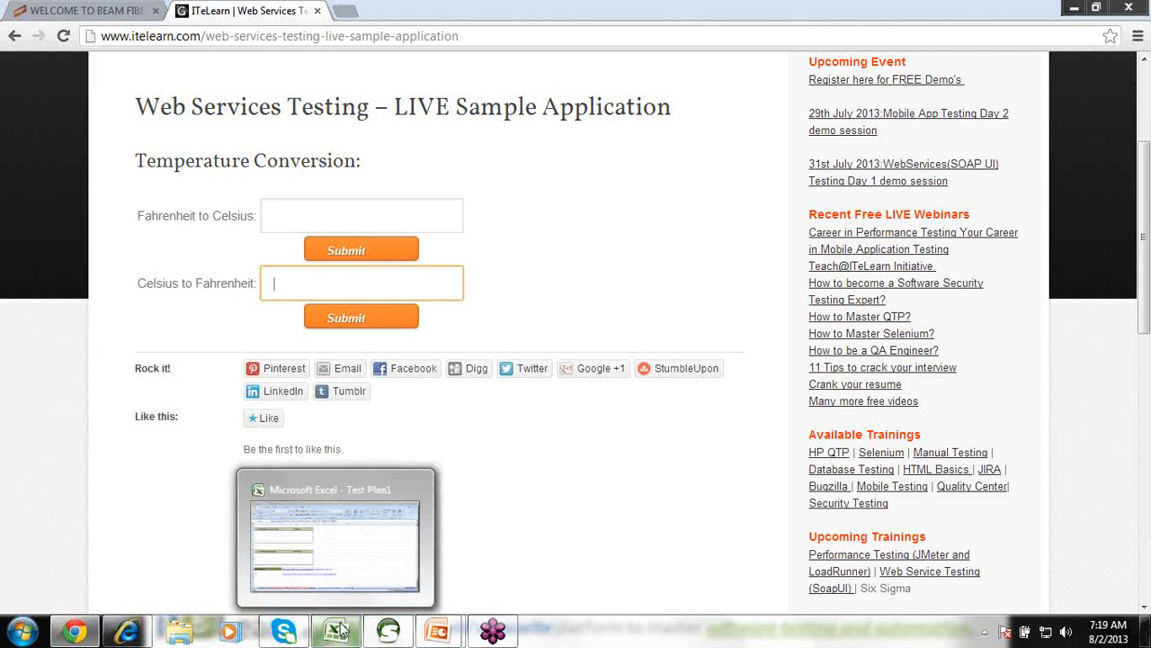
# Bring the Test Plan1 workbook forward and show its Traceability sheet.
pyautogui.click(352, 545)
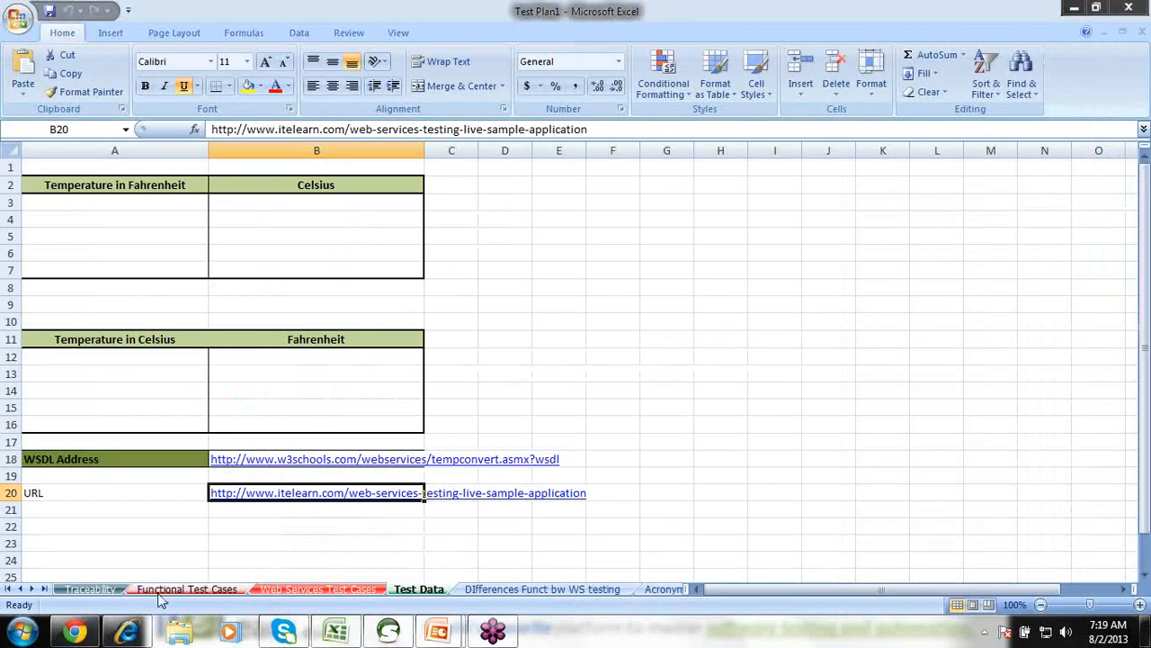
pyautogui.click(88, 592)
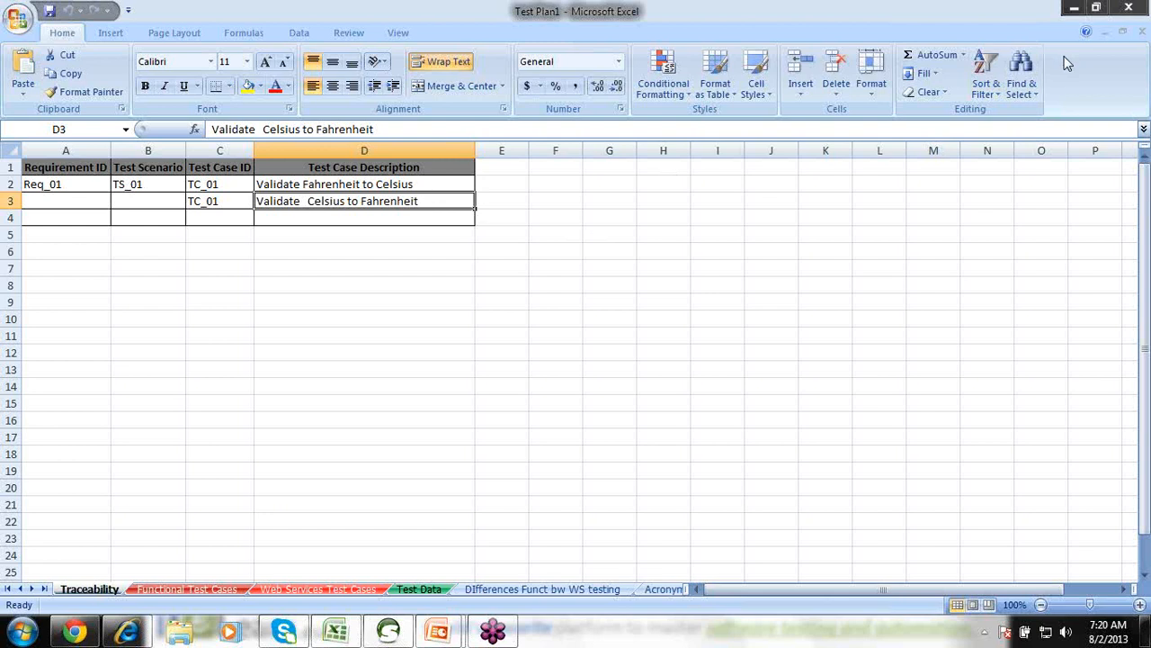
pyautogui.click(58, 167)
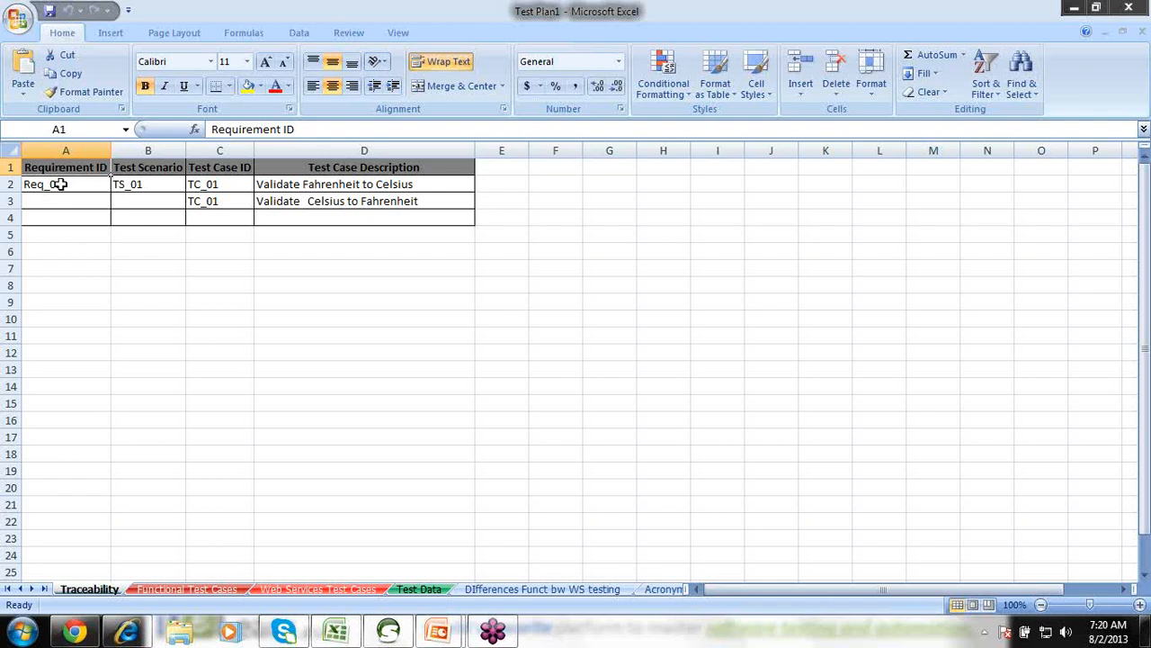
pyautogui.click(59, 185)
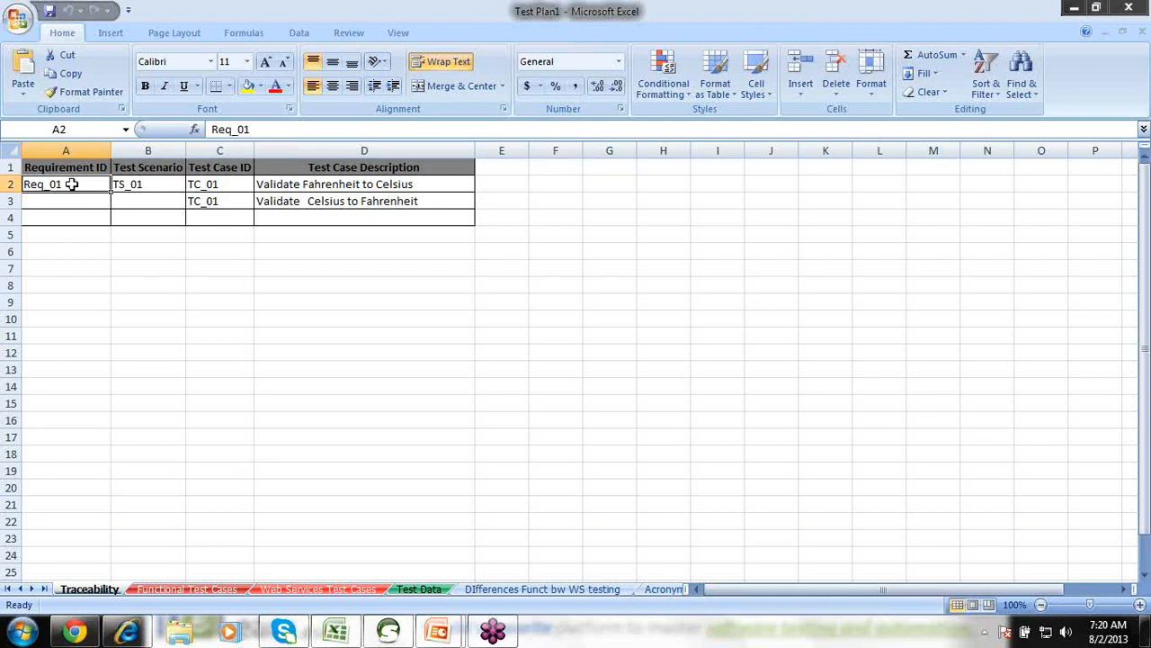
pyautogui.doubleClick(72, 185)
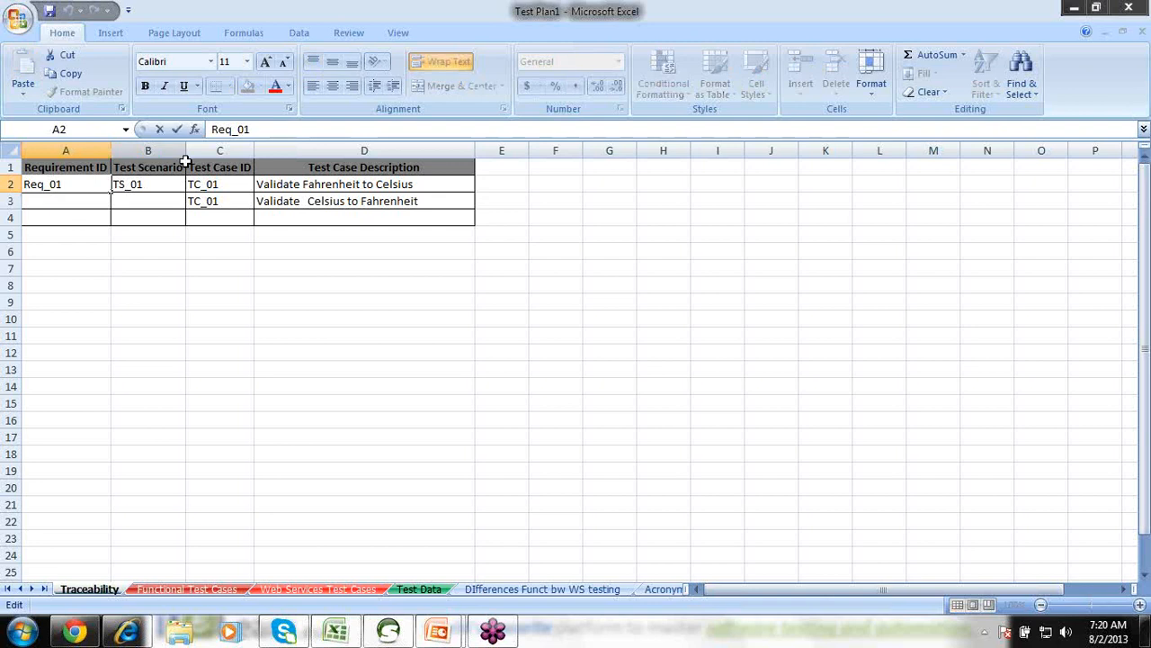
pyautogui.click(159, 183)
pyautogui.click(163, 167)
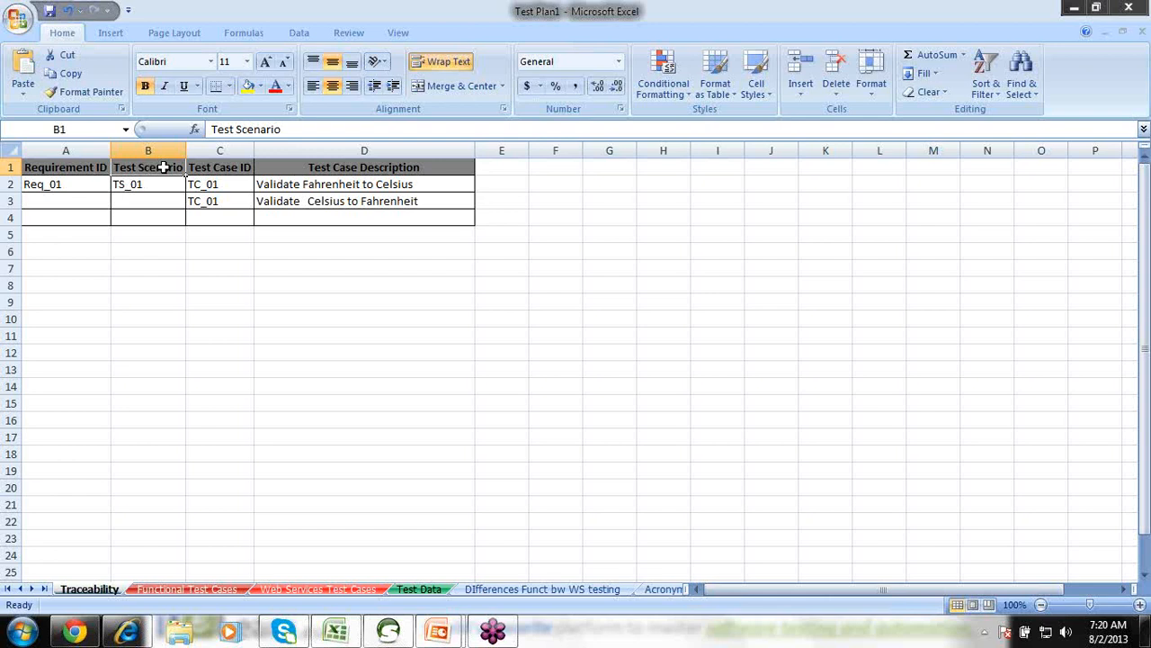
pyautogui.click(310, 183)
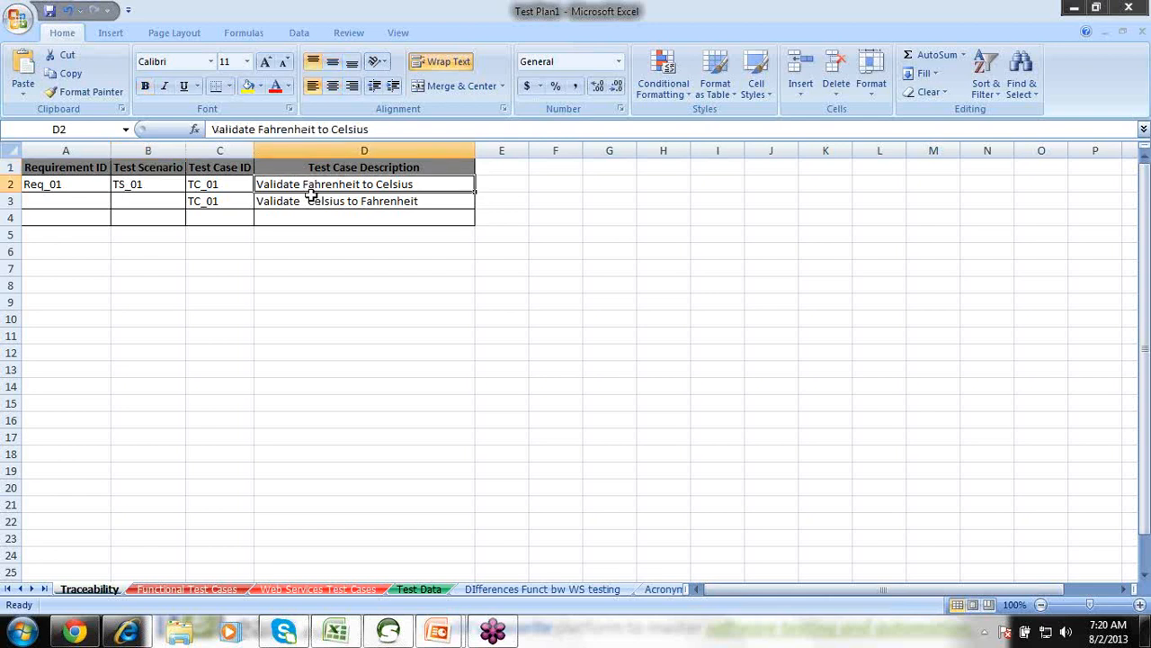
pyautogui.click(311, 201)
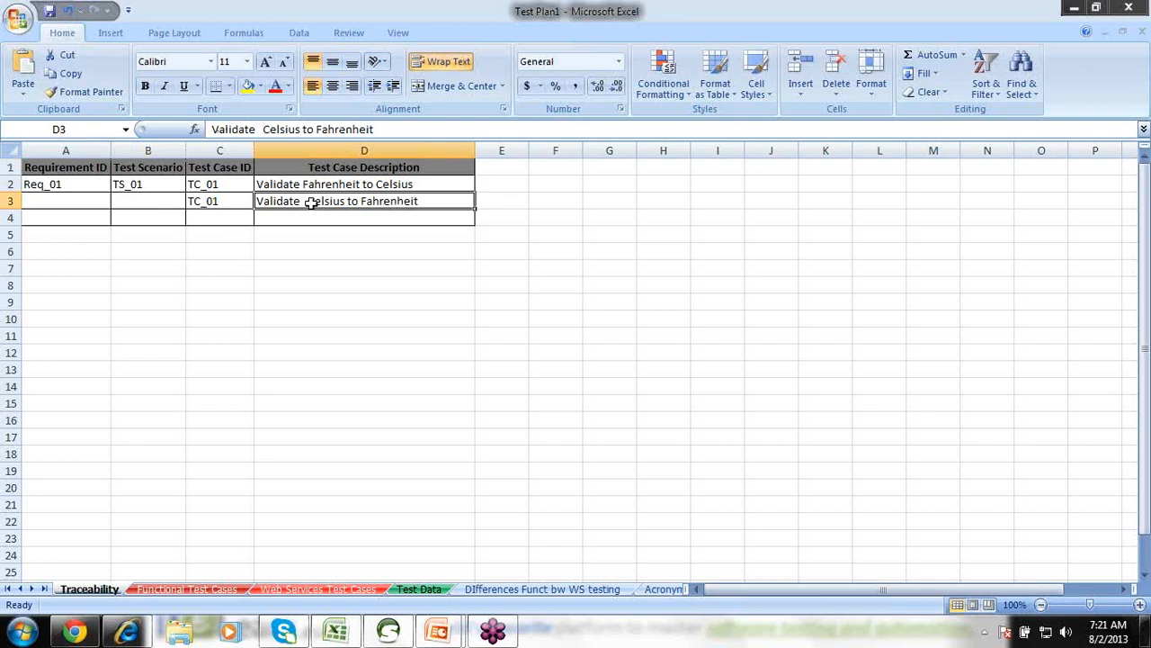
pyautogui.click(146, 182)
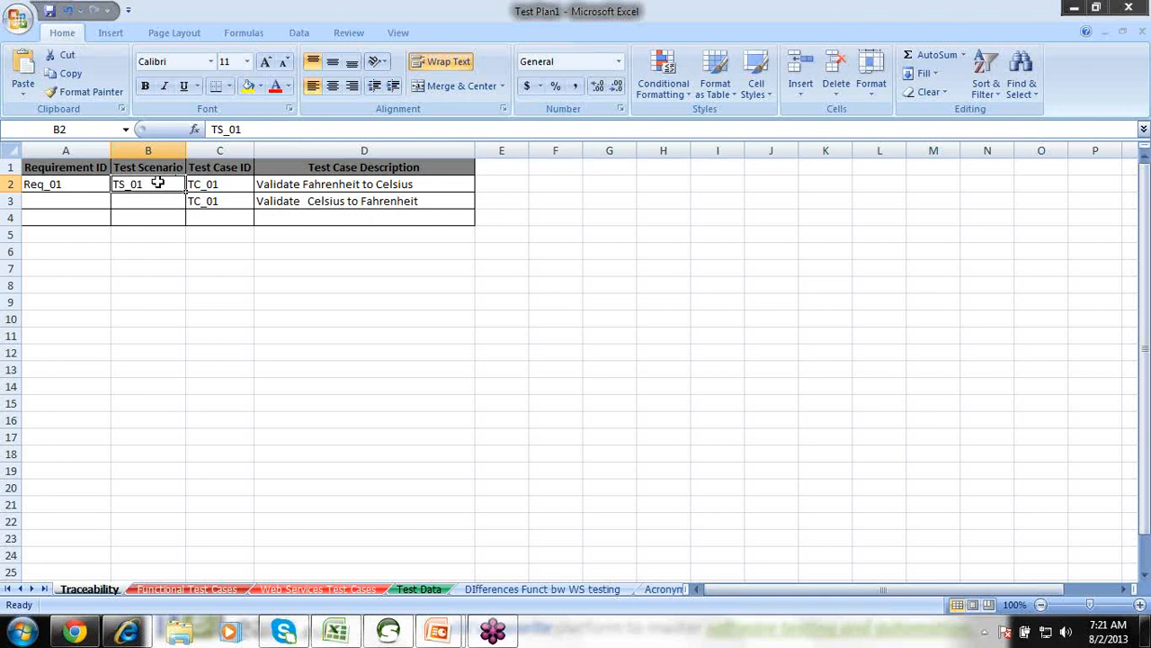
# Insert a new column C headed 'Test Scenario Name' before Test Case ID.
pyautogui.click(229, 146)
pyautogui.rightClick(228, 146)
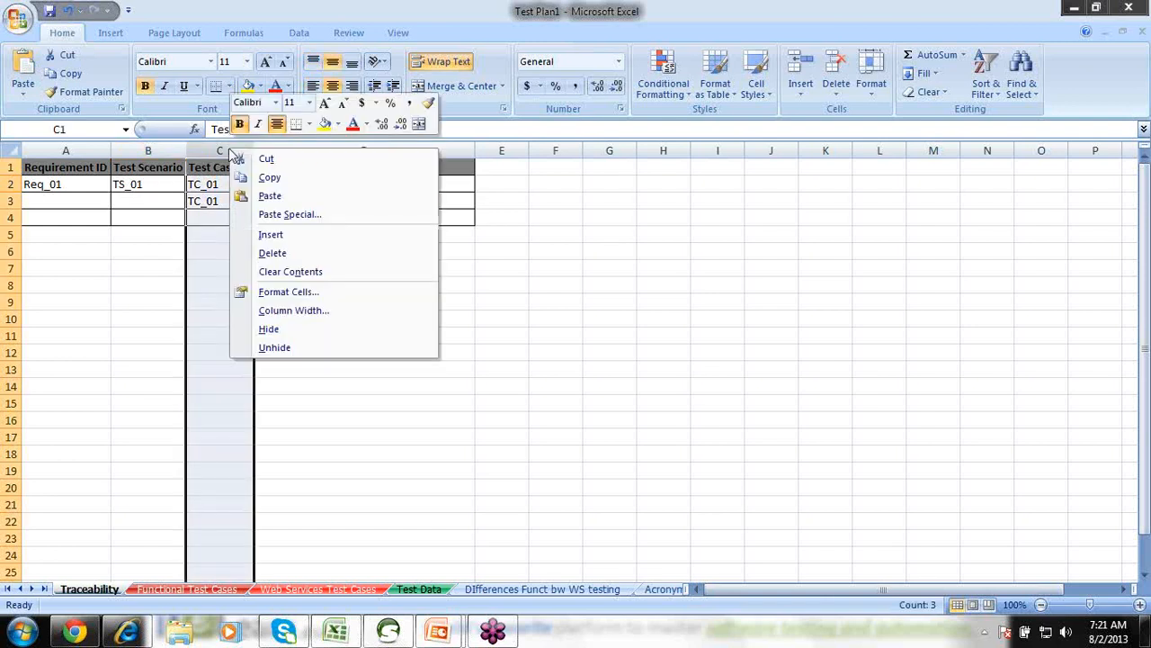
pyautogui.click(274, 237)
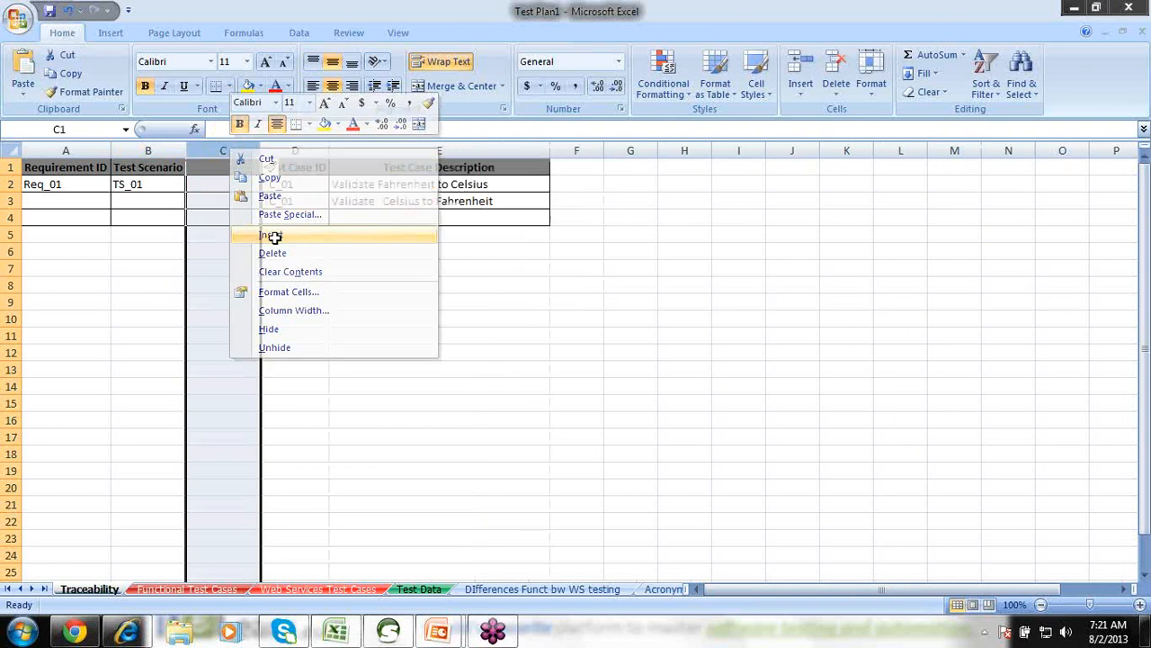
pyautogui.write('Te')
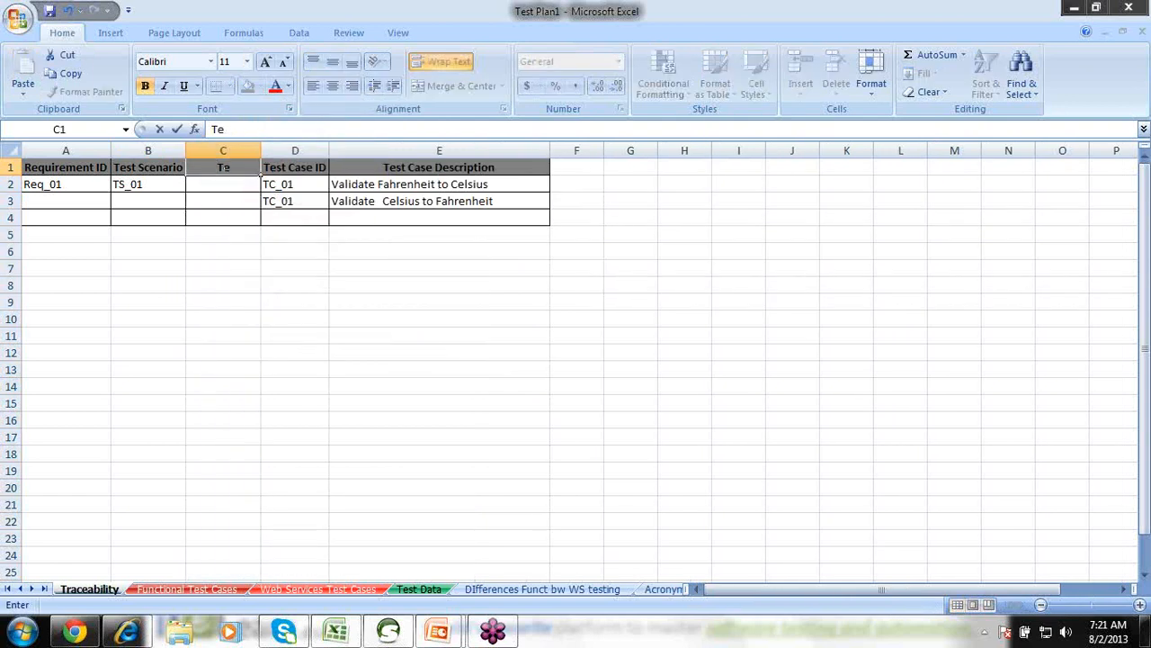
pyautogui.write('st Scenario Name')
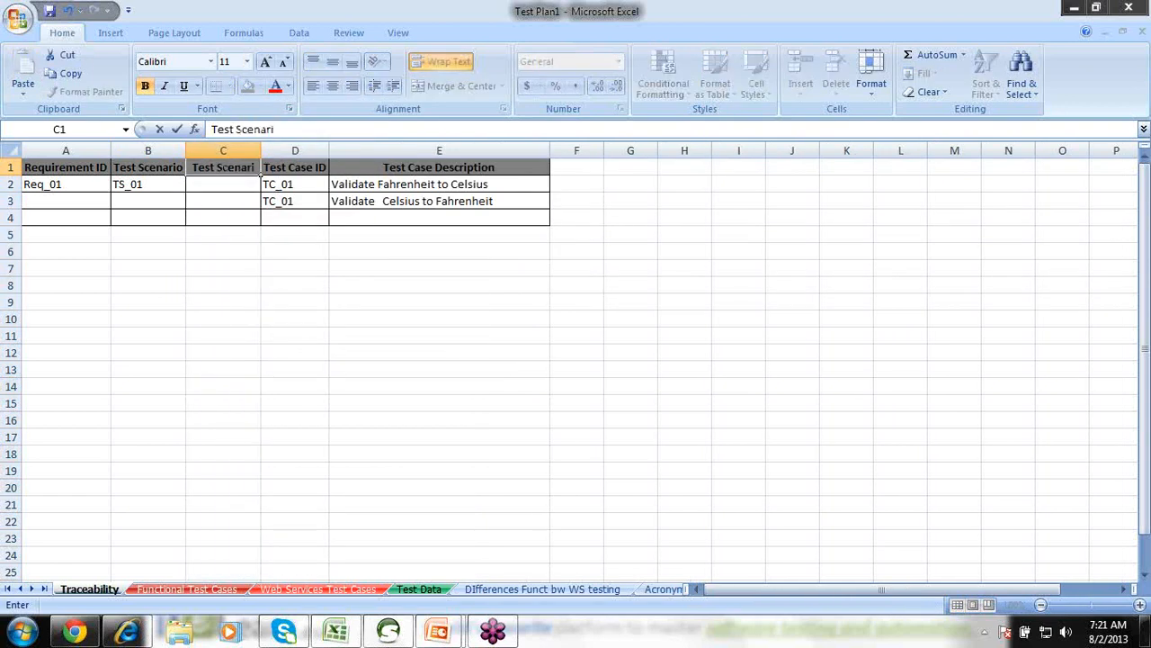
pyautogui.click(207, 203)
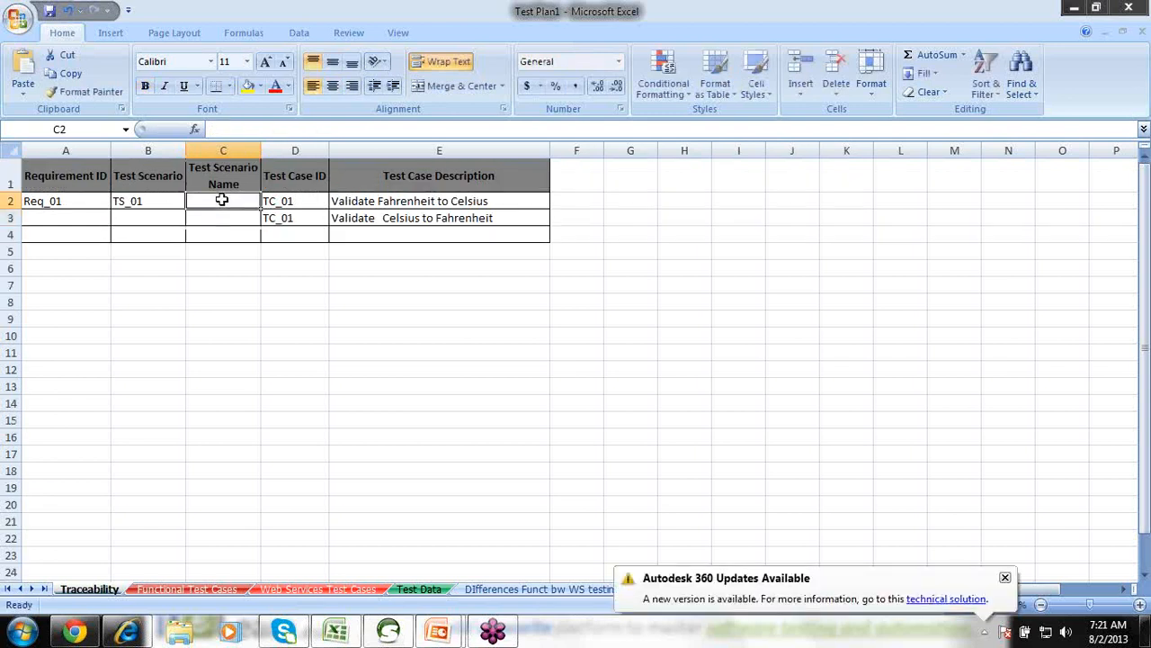
pyautogui.doubleClick(222, 199)
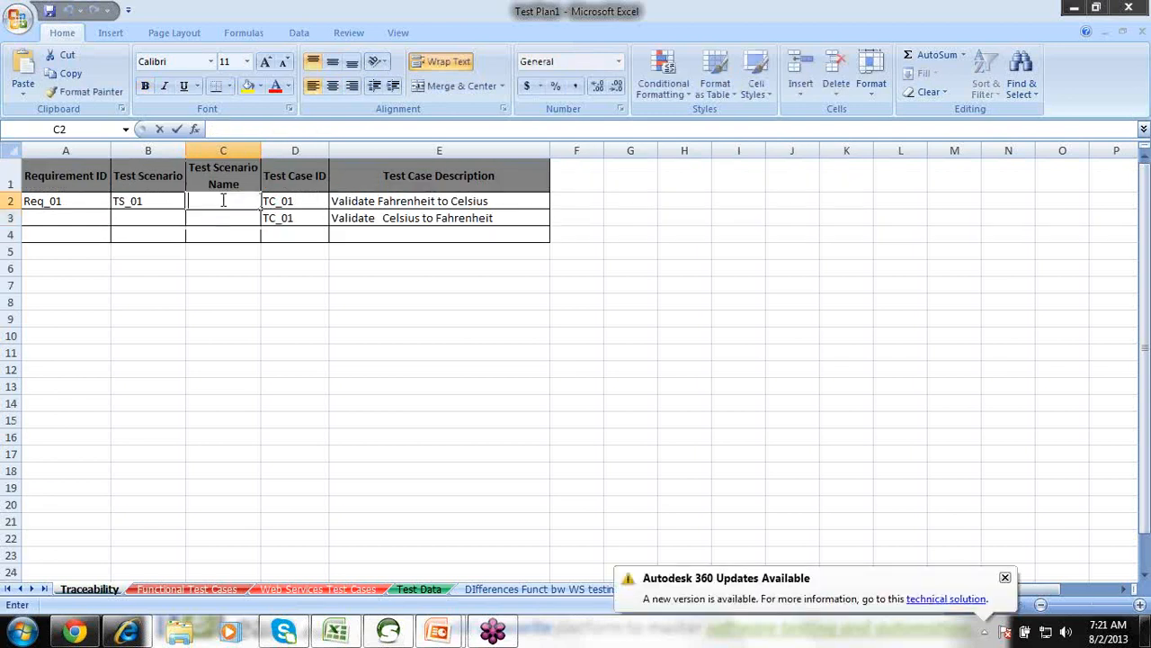
pyautogui.click(1005, 577)
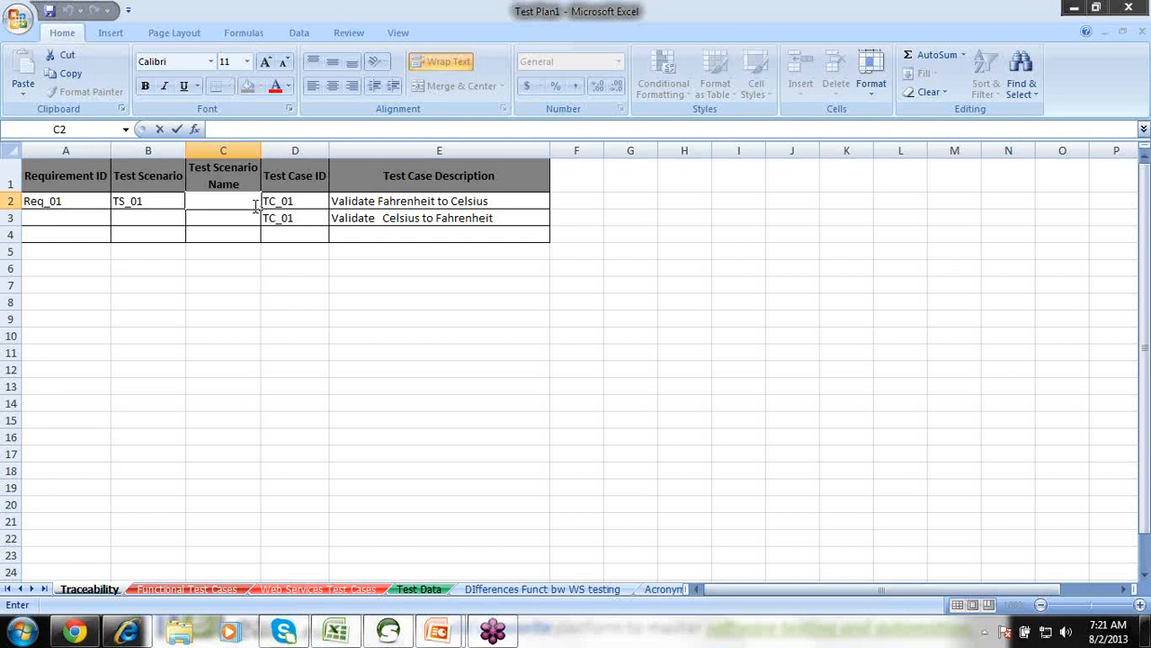
# Enter 'Tempertaure Conversion' in cell C2, fixing the typos along the way.
pyautogui.write('Temparut')
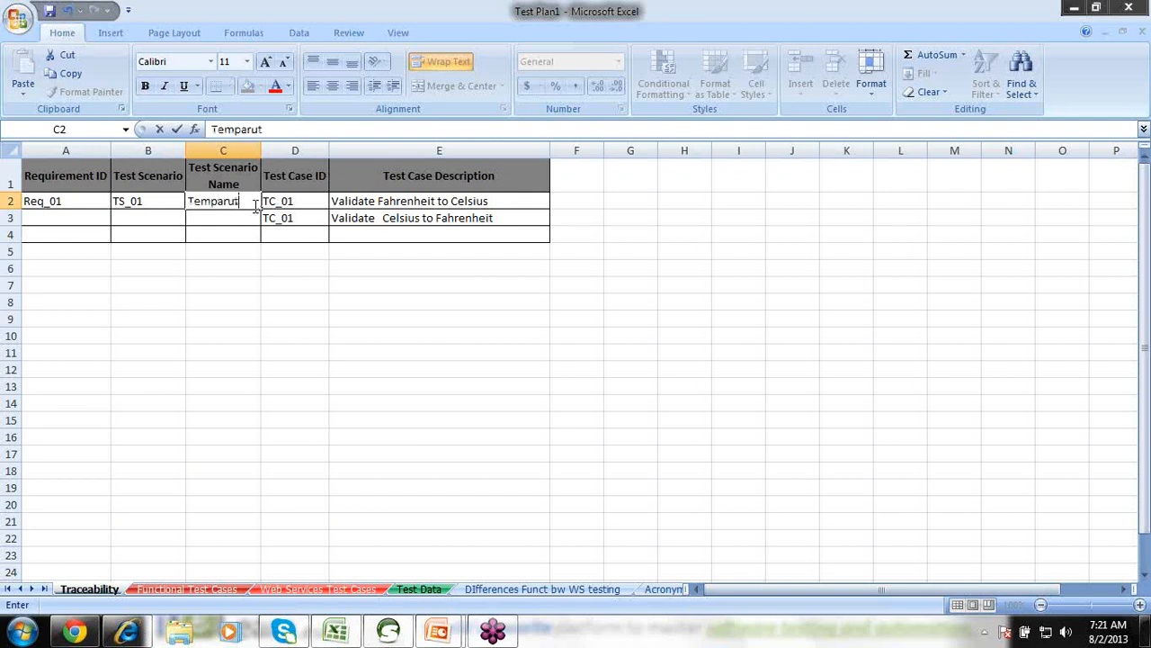
pyautogui.press('BackSpace')
pyautogui.press('BackSpace')
pyautogui.press('BackSpace')
pyautogui.press('BackSpace')
pyautogui.write('ertaure Conc')
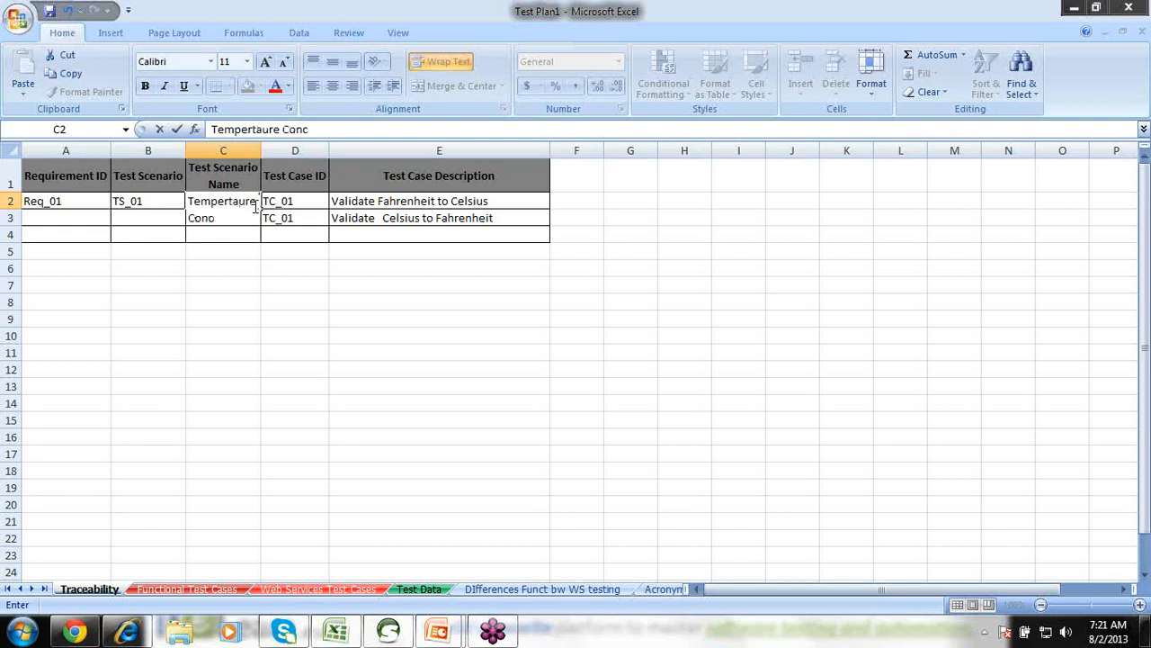
pyautogui.press('BackSpace')
pyautogui.write('version')
# Commit the C2 scenario name and review it alongside both conversion test case descriptions.
pyautogui.click(306, 163)
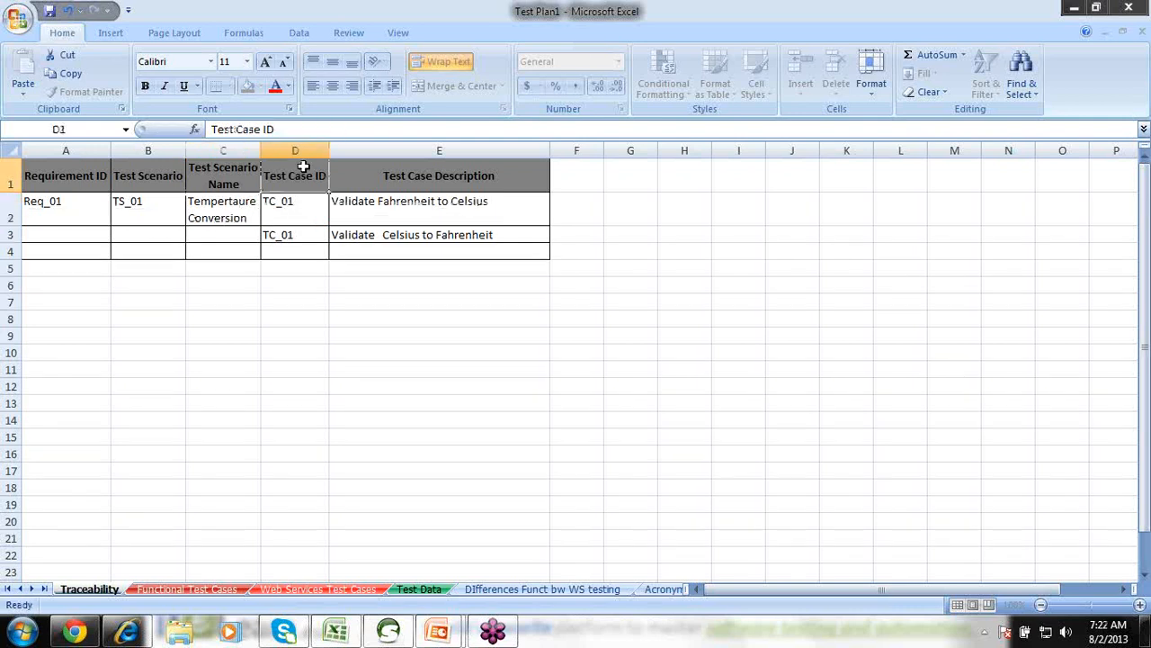
pyautogui.click(226, 216)
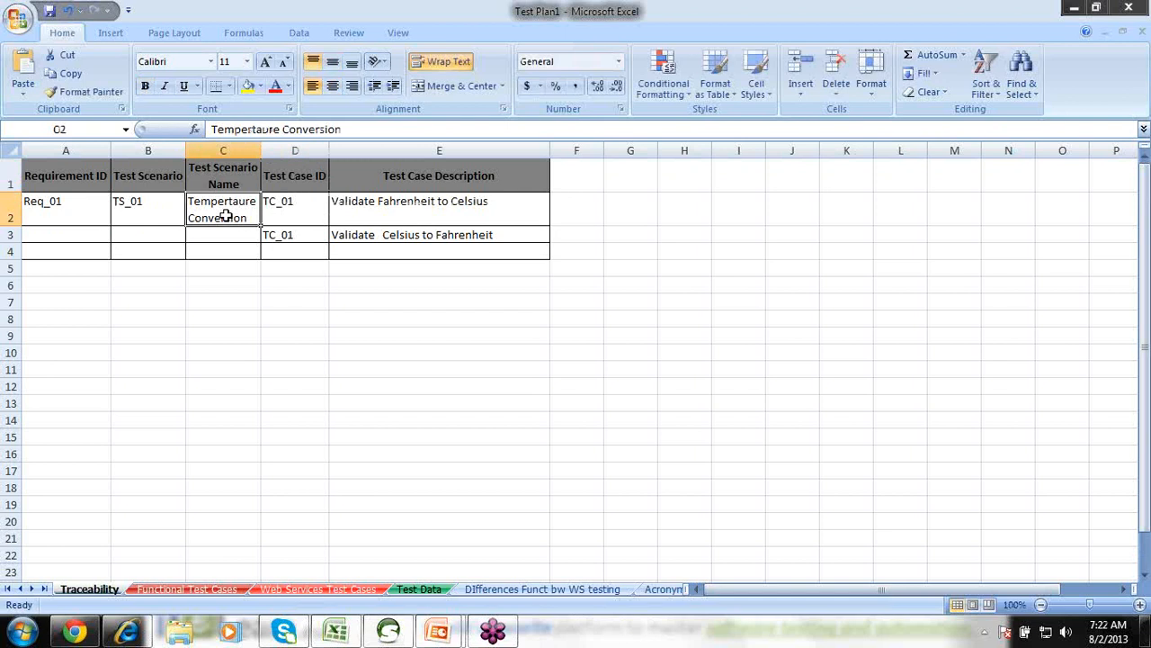
pyautogui.click(349, 208)
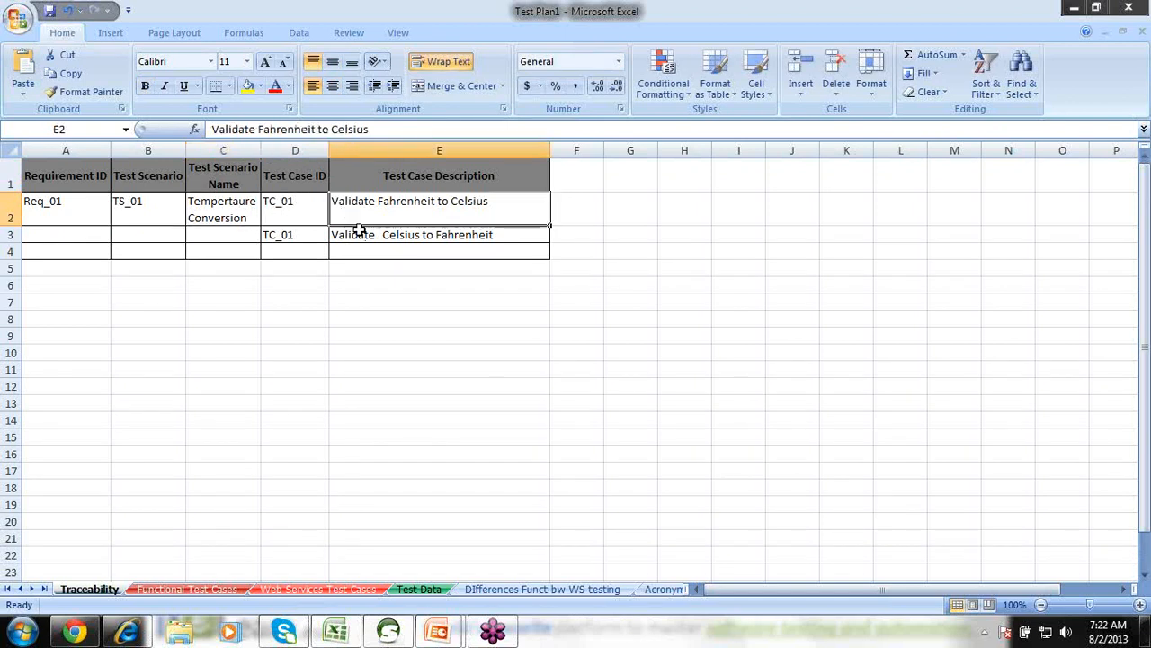
pyautogui.click(360, 235)
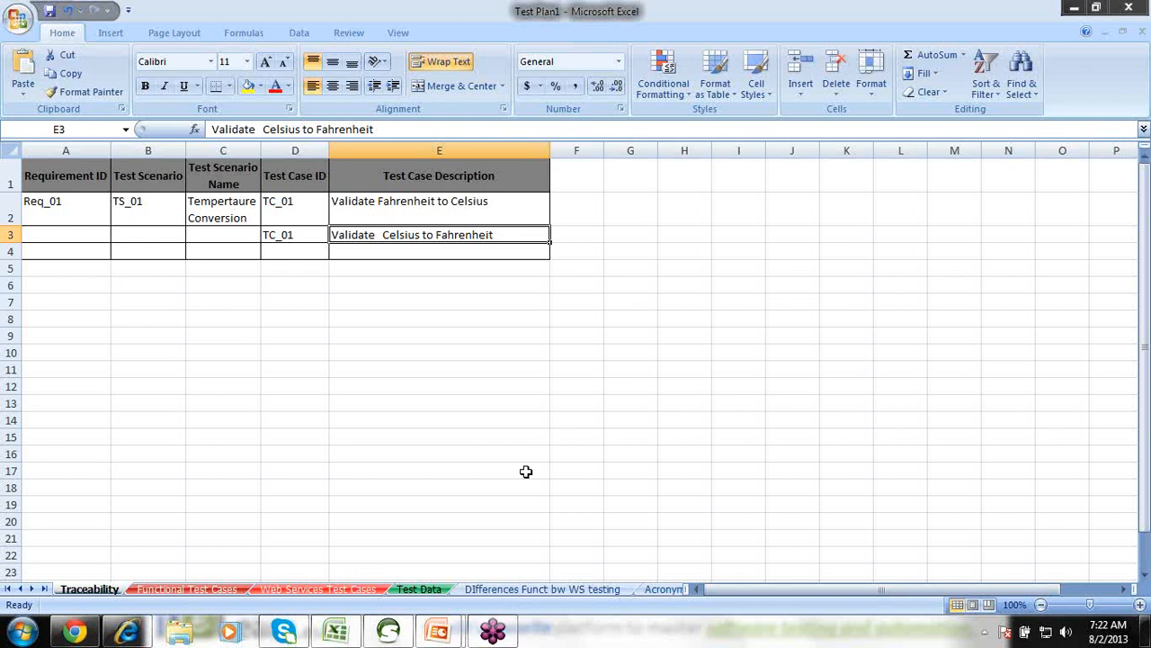
# Add a blank Sheet1 worksheet after the Acronyms sheet.
pyautogui.click(666, 590)
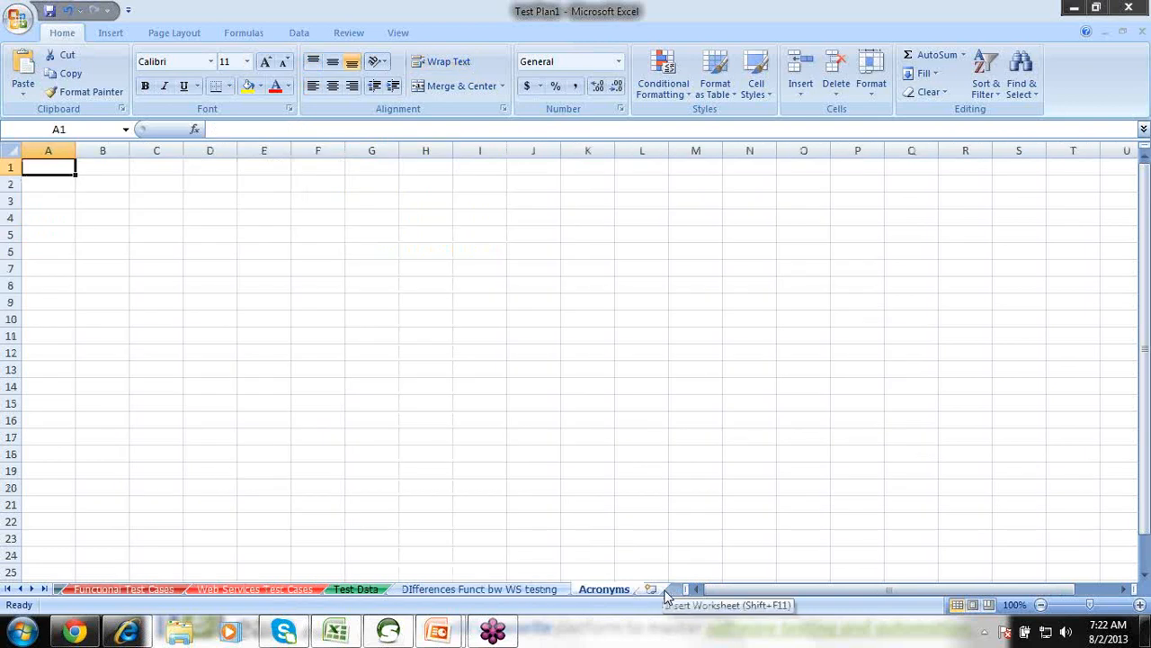
pyautogui.click(656, 591)
pyautogui.click(490, 592)
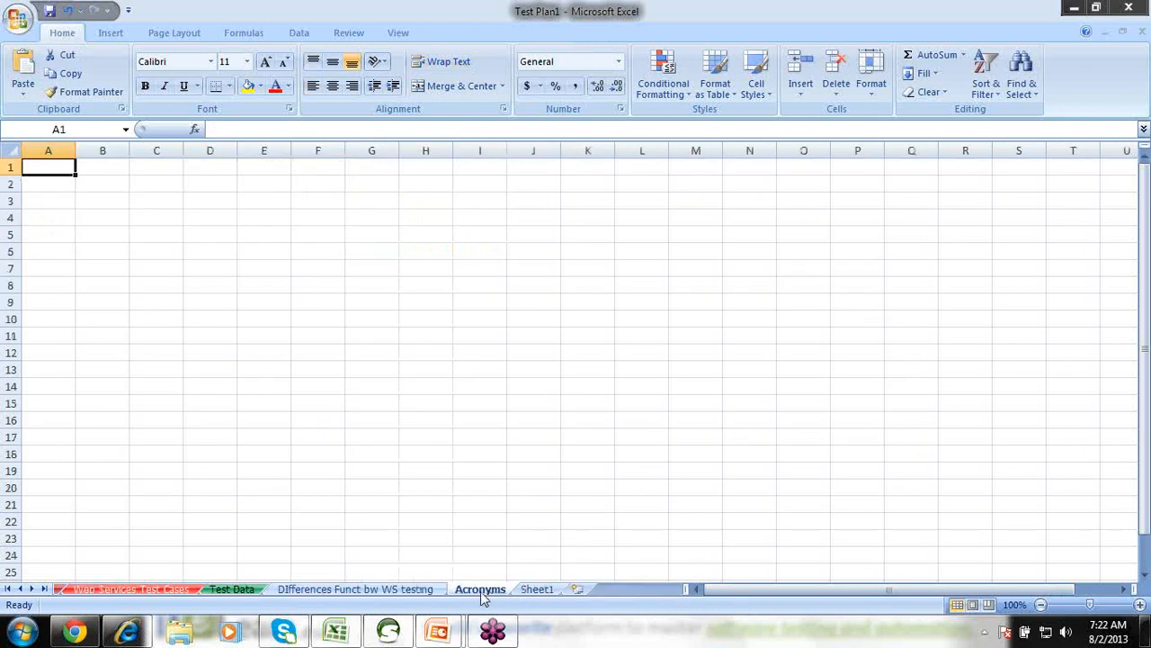
# Move through the sheet tabs to the Functional Test Cases sheet.
pyautogui.click(418, 590)
pyautogui.click(245, 592)
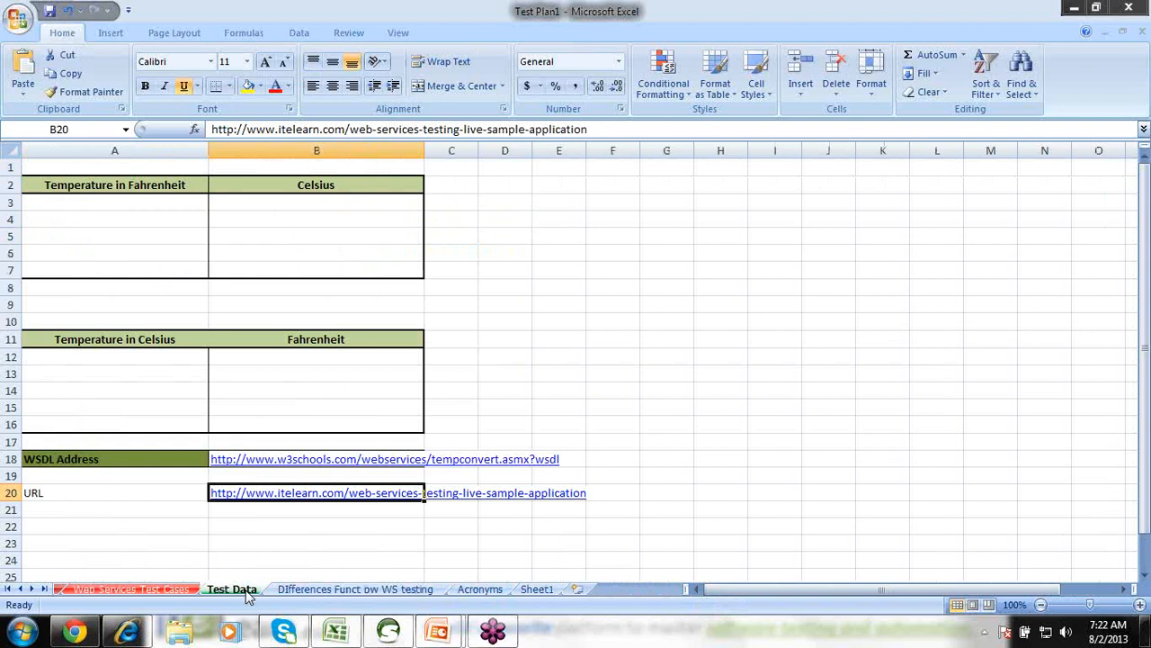
pyautogui.click(177, 592)
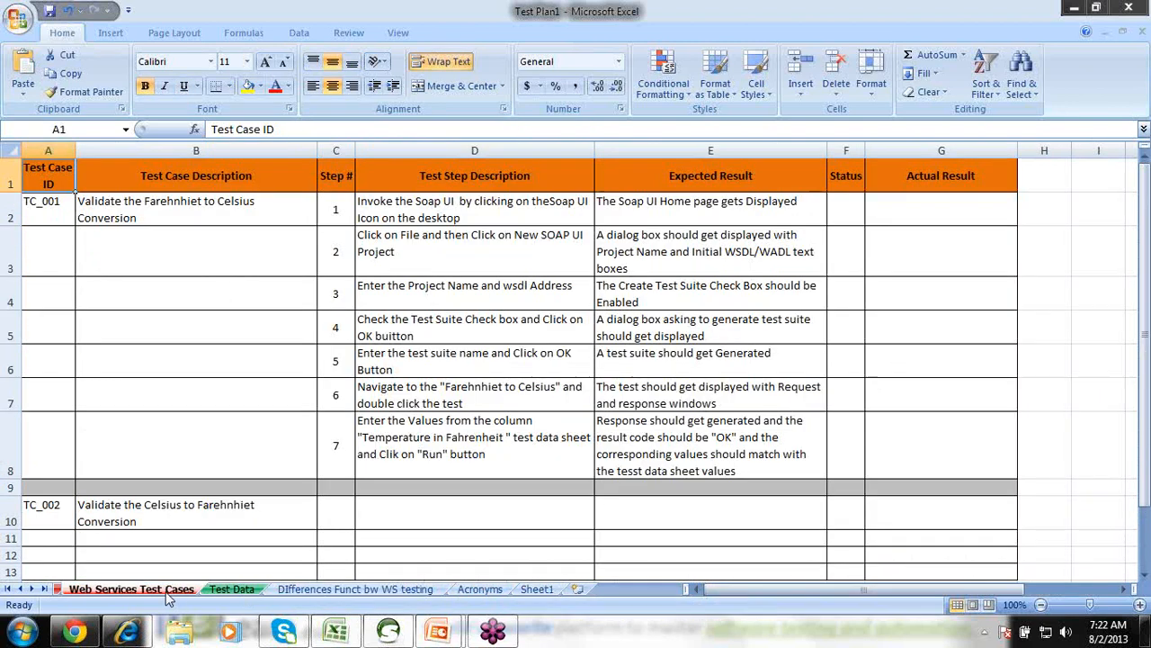
pyautogui.click(59, 592)
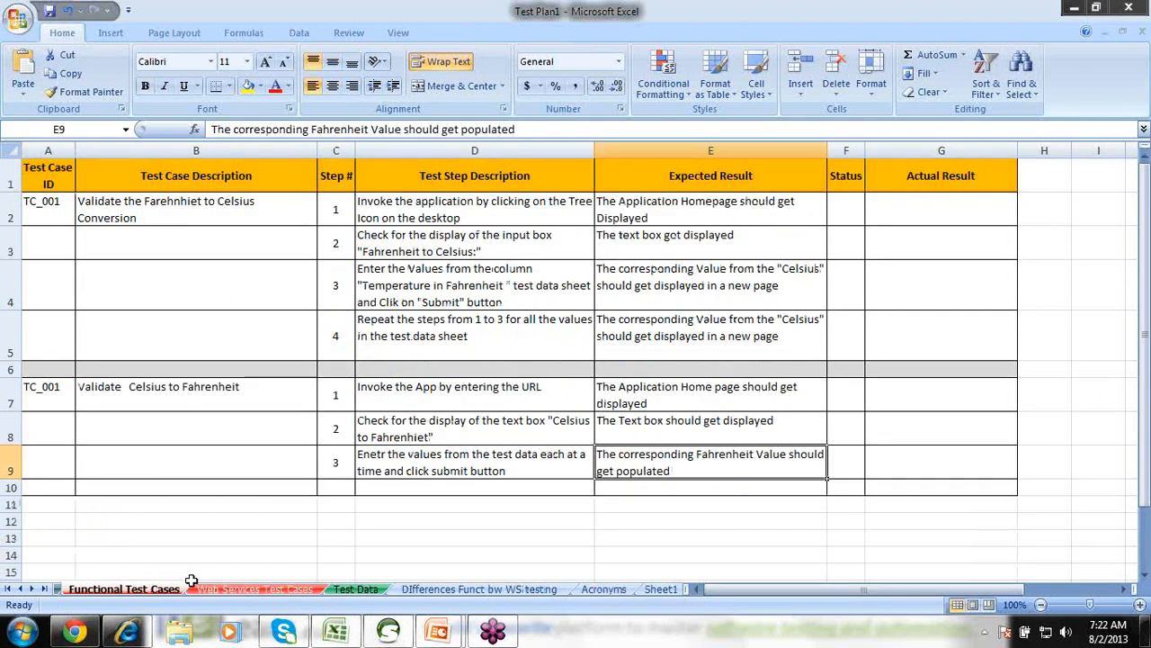
pyautogui.click(8, 588)
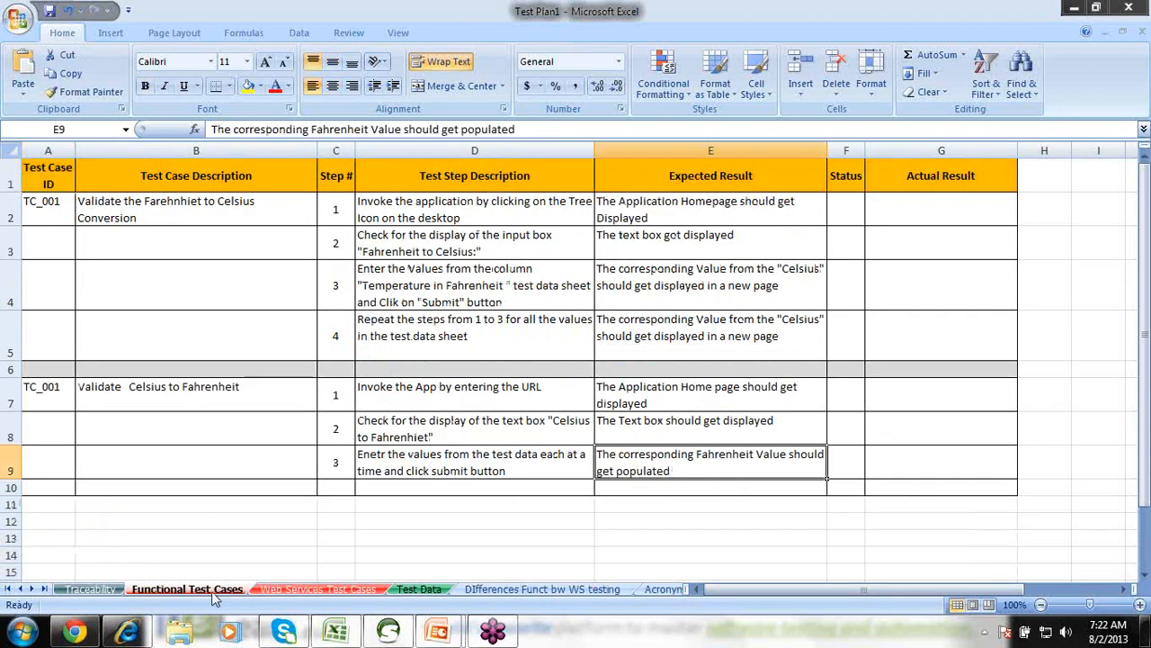
pyautogui.click(455, 400)
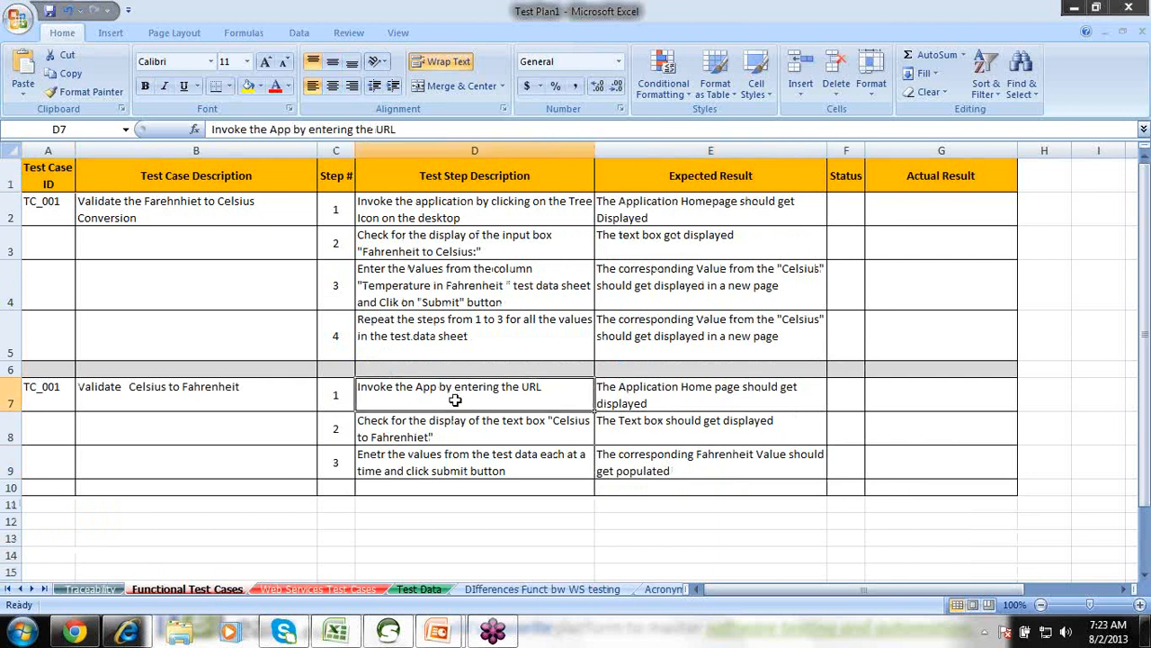
pyautogui.press('F2')
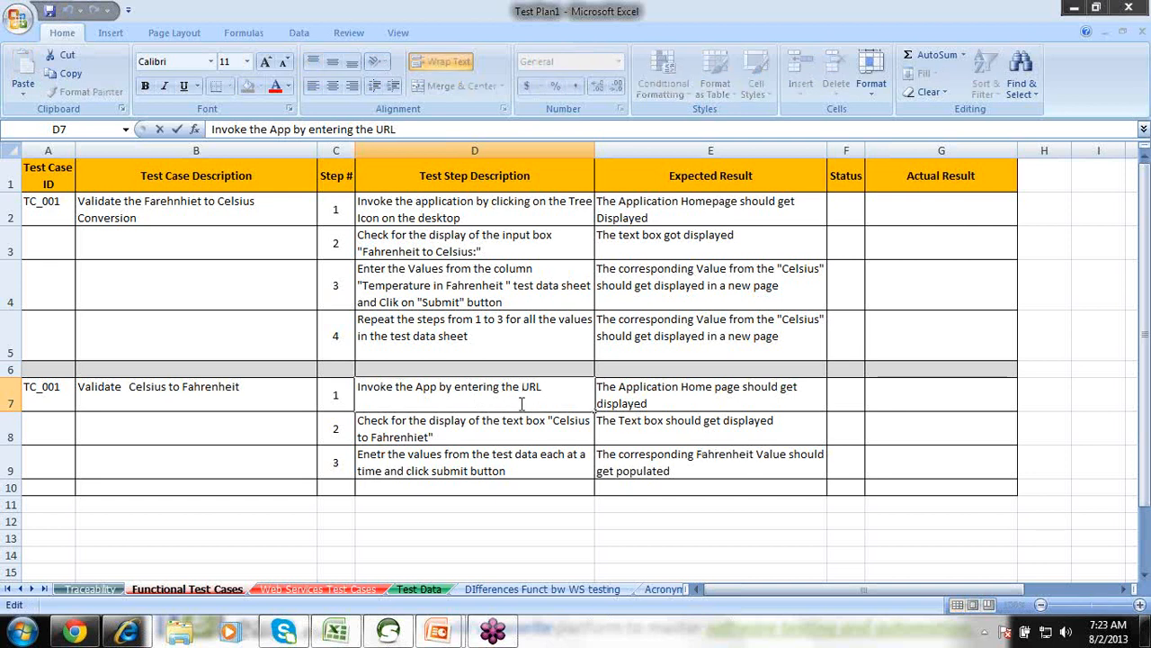
pyautogui.moveTo(491, 418); pyautogui.dragTo(697, 435)
pyautogui.click(450, 386)
pyautogui.hotkey('shift', 'Down')
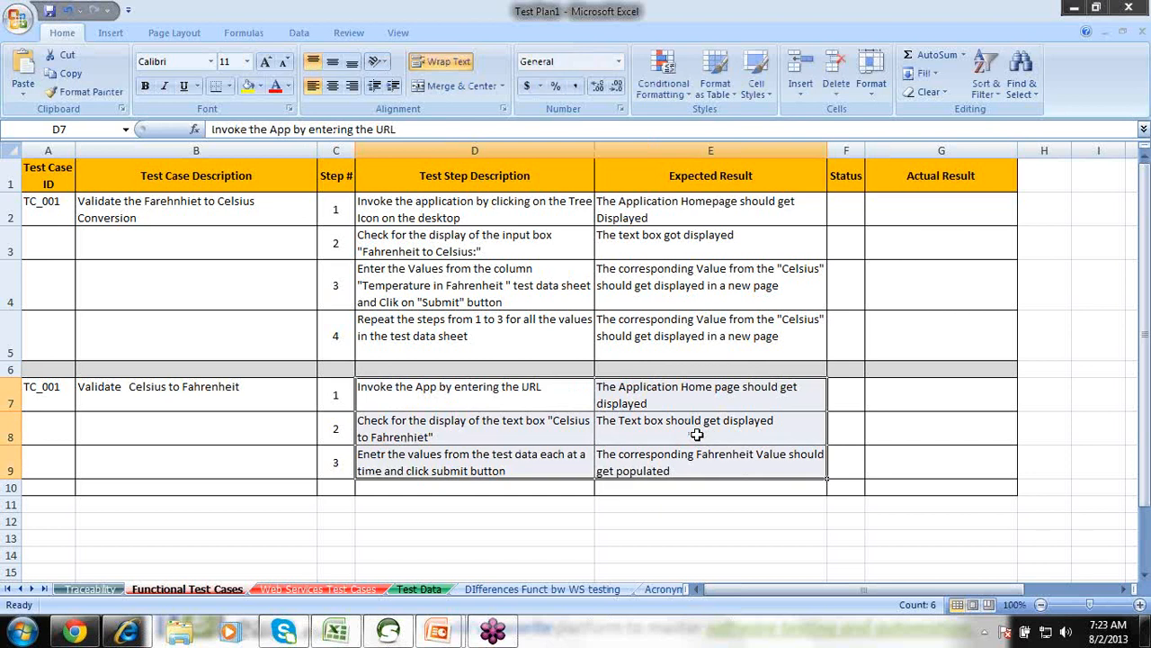
pyautogui.press('Home')
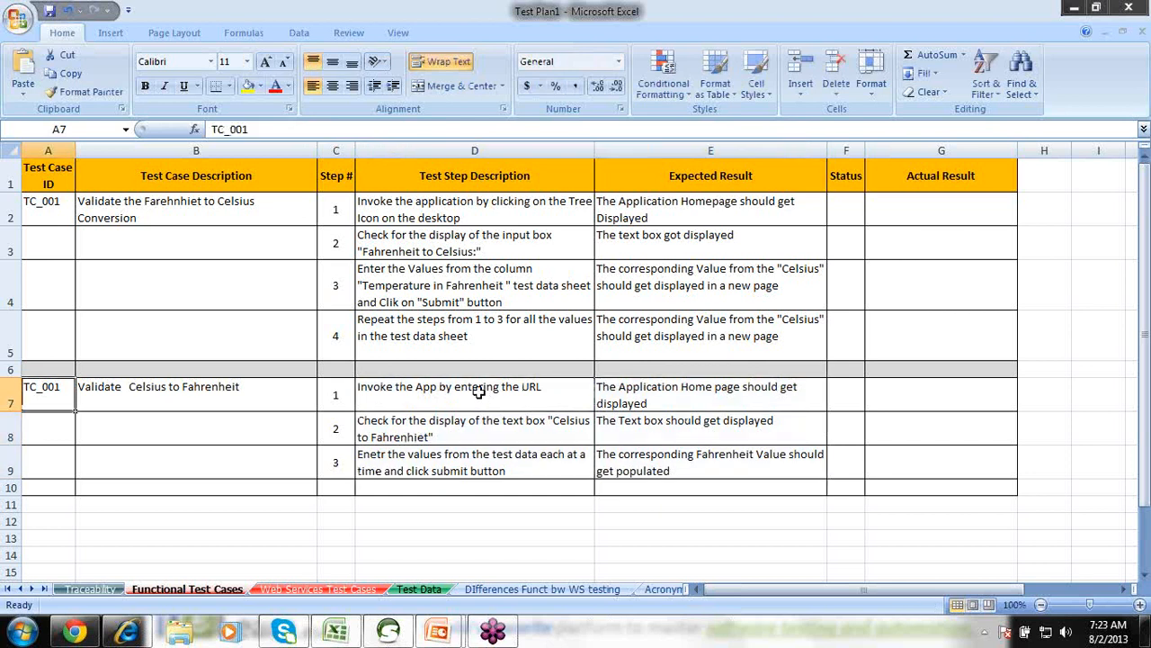
pyautogui.click(480, 392)
pyautogui.keyDown('shift'); pyautogui.click(673, 463); pyautogui.keyUp('shift')
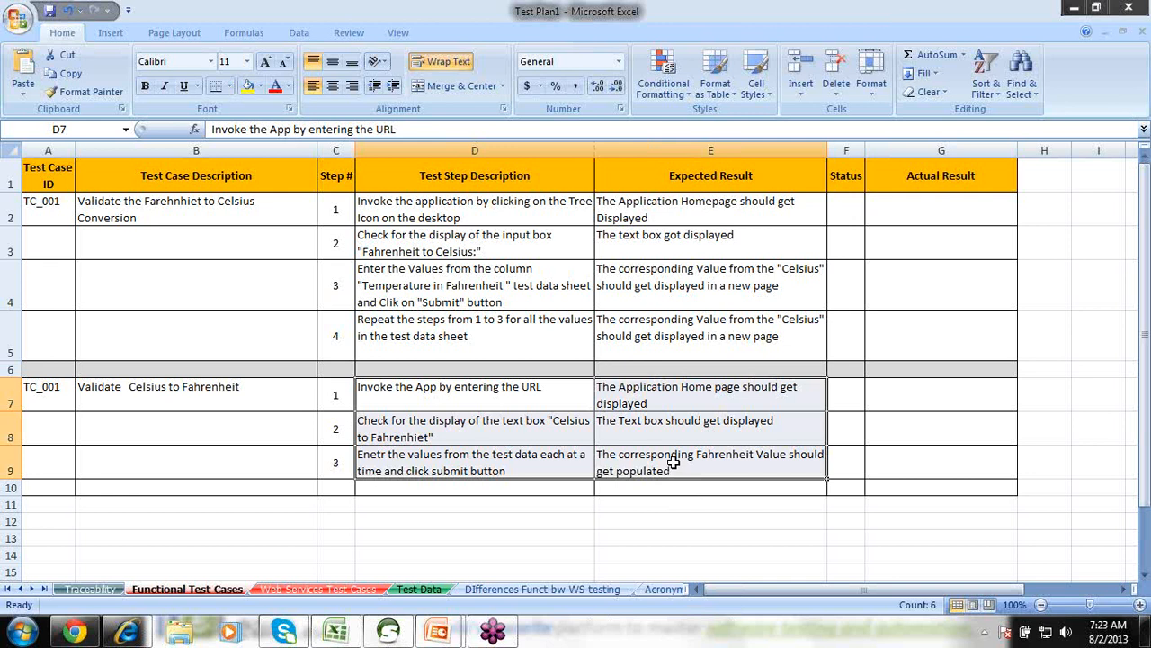
pyautogui.press('Delete')
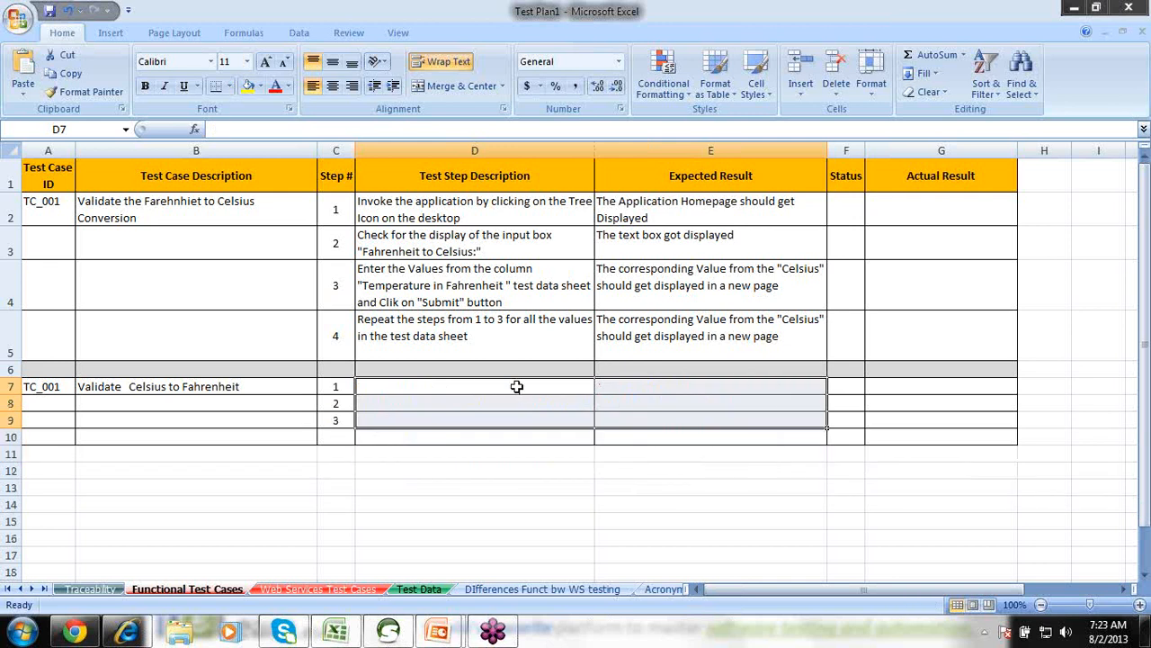
pyautogui.doubleClick(516, 385)
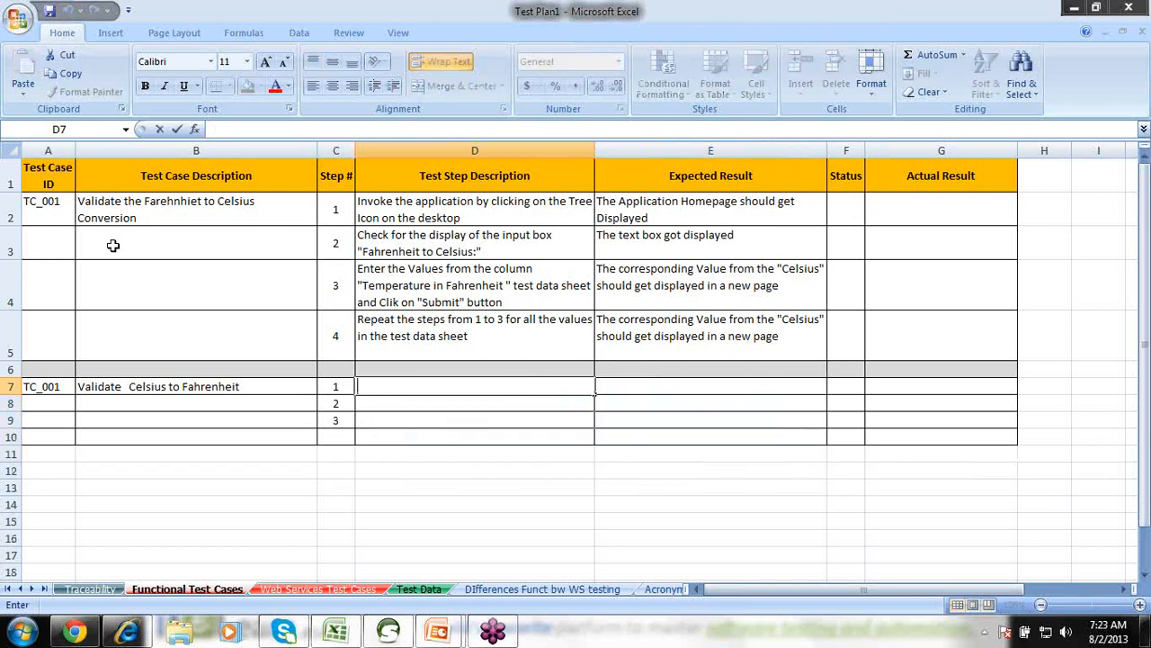
pyautogui.click(72, 217)
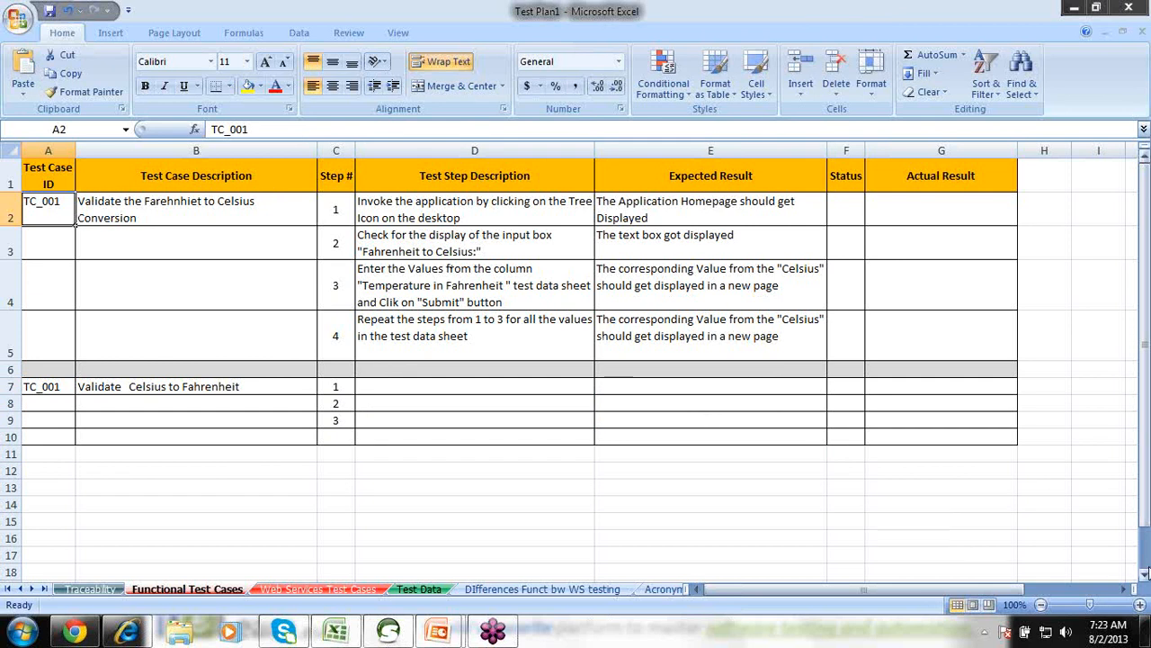
pyautogui.click(1145, 573)
pyautogui.click(1145, 573)
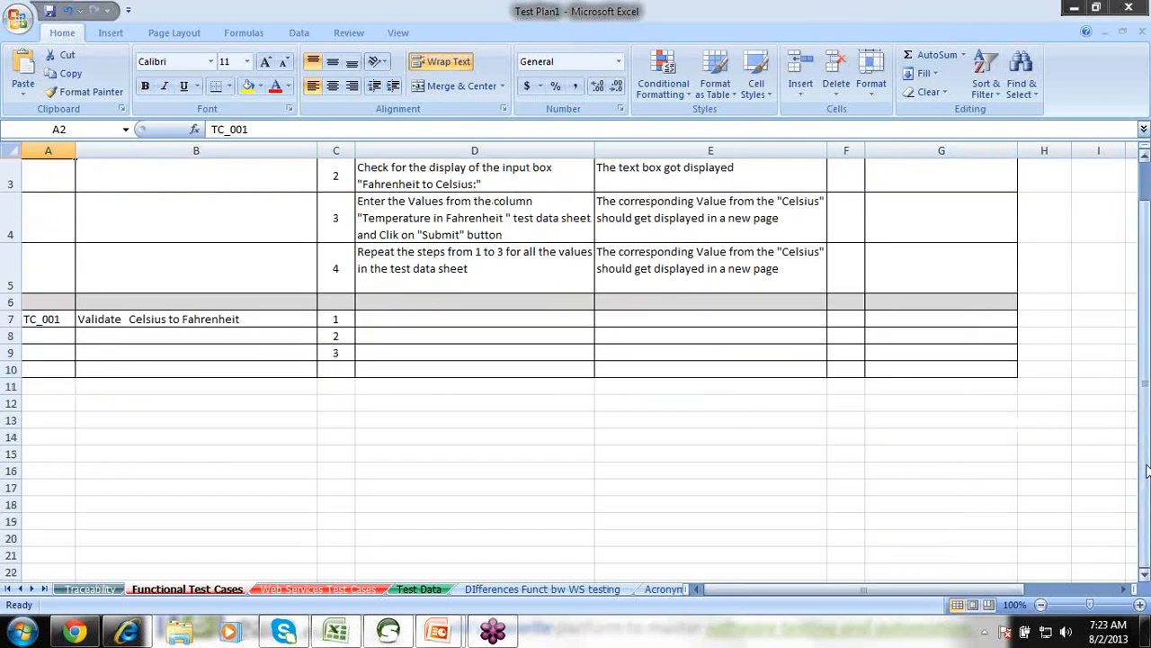
pyautogui.moveTo(1145, 471); pyautogui.dragTo(1142, 371)
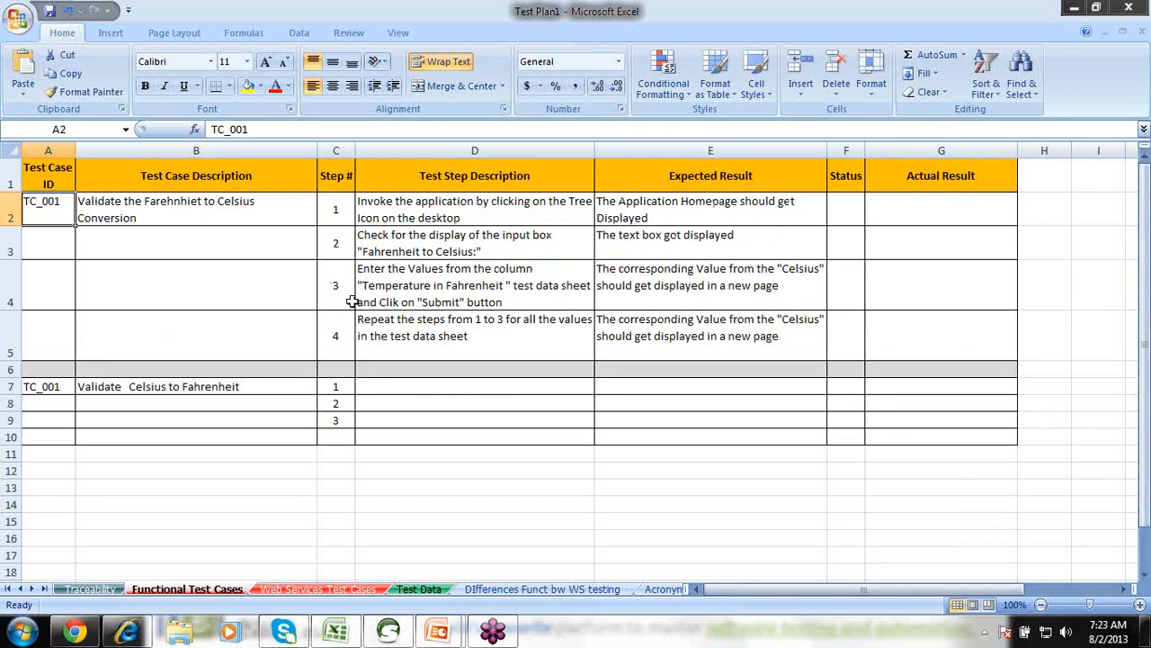
pyautogui.moveTo(376, 198); pyautogui.dragTo(568, 333)
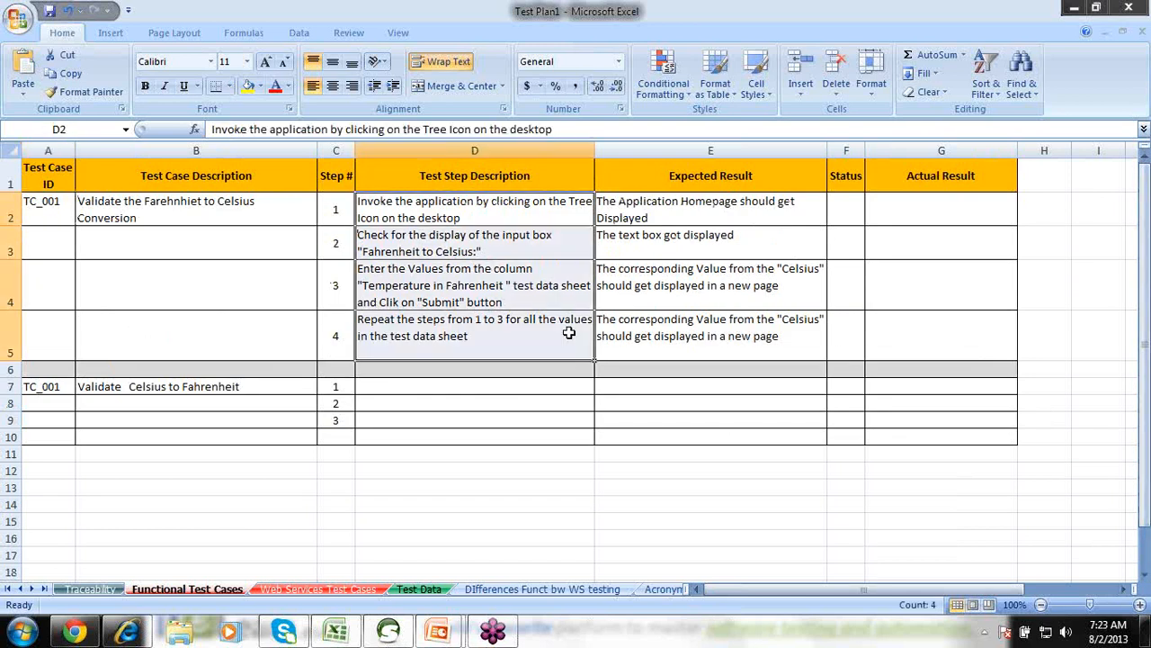
# Write step 1 as 'Invoke The application Using the url From the test data sheet', then view Test Data.
pyautogui.click(430, 386)
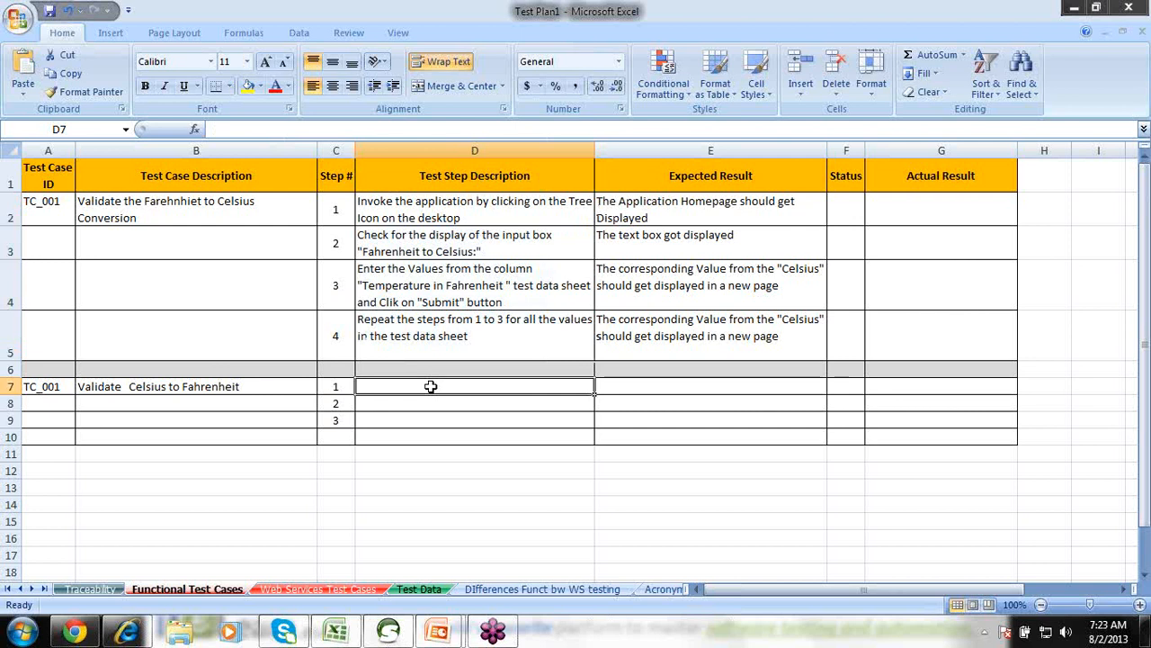
pyautogui.write('Invoke Th')
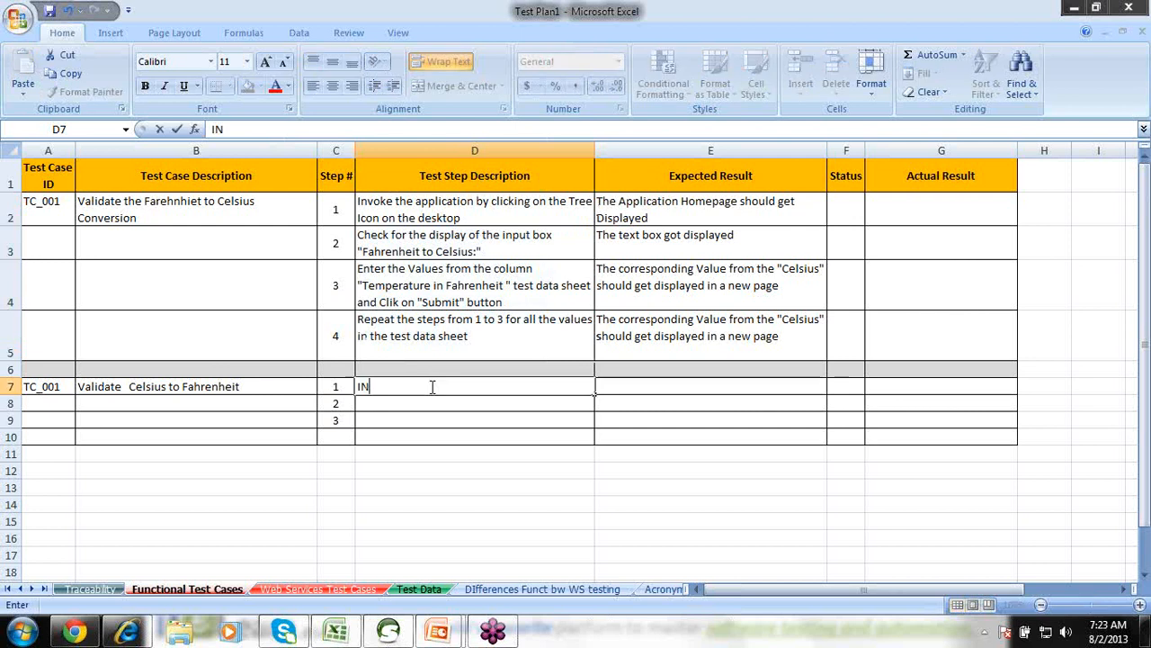
pyautogui.write('e ')
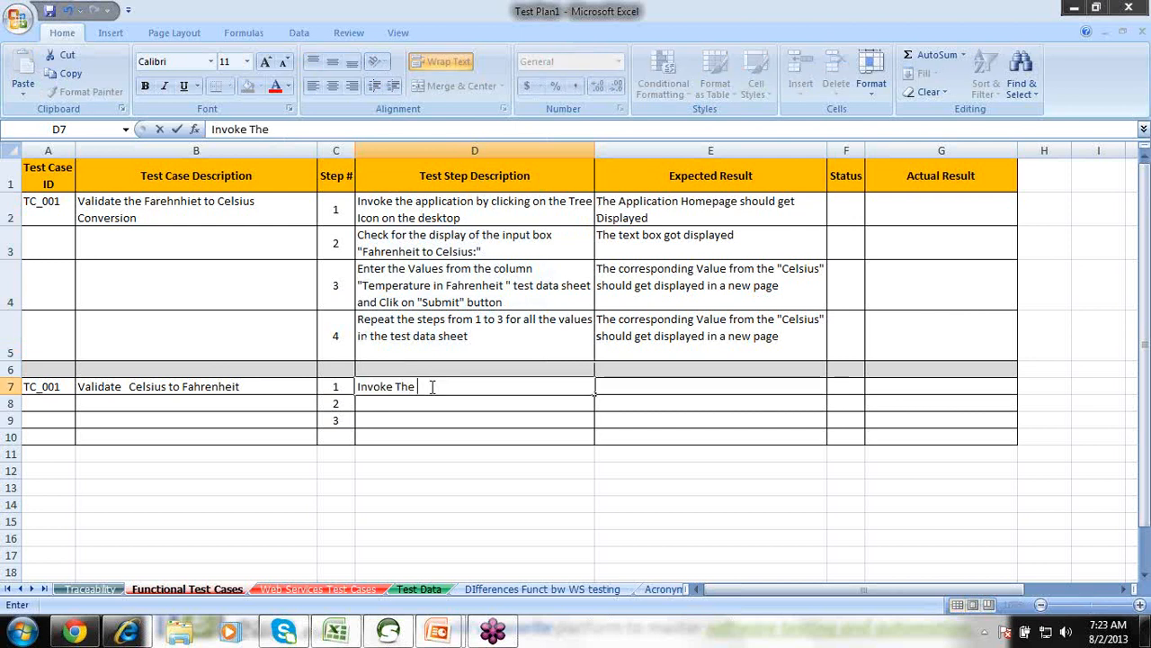
pyautogui.write('applicati')
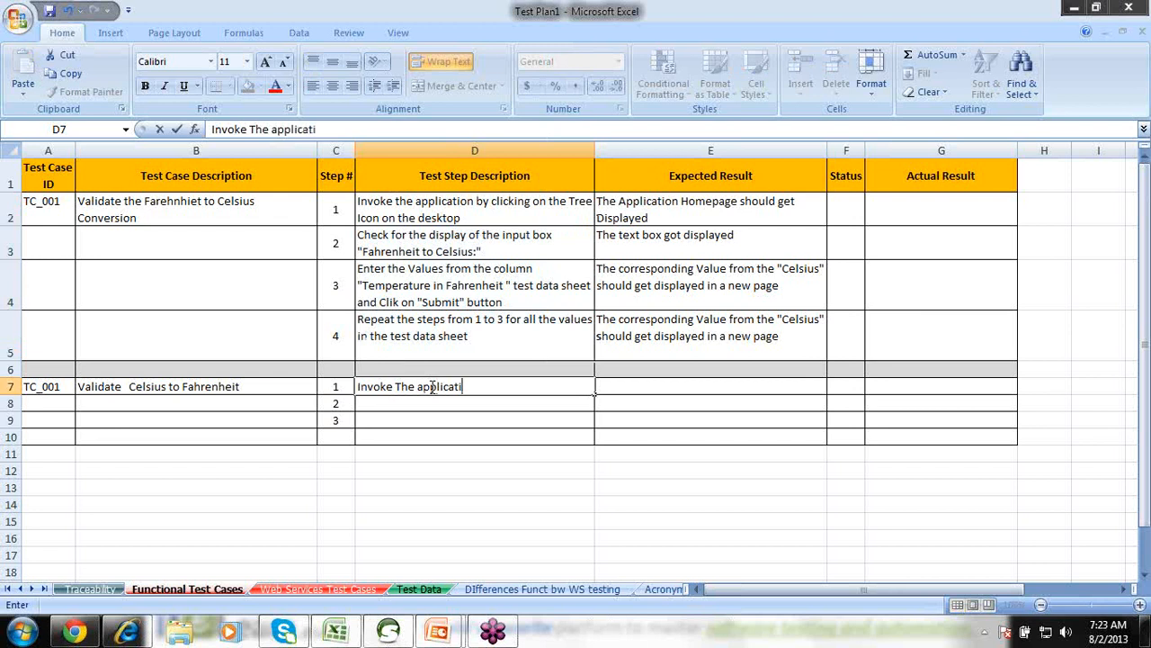
pyautogui.write('on Using the ')
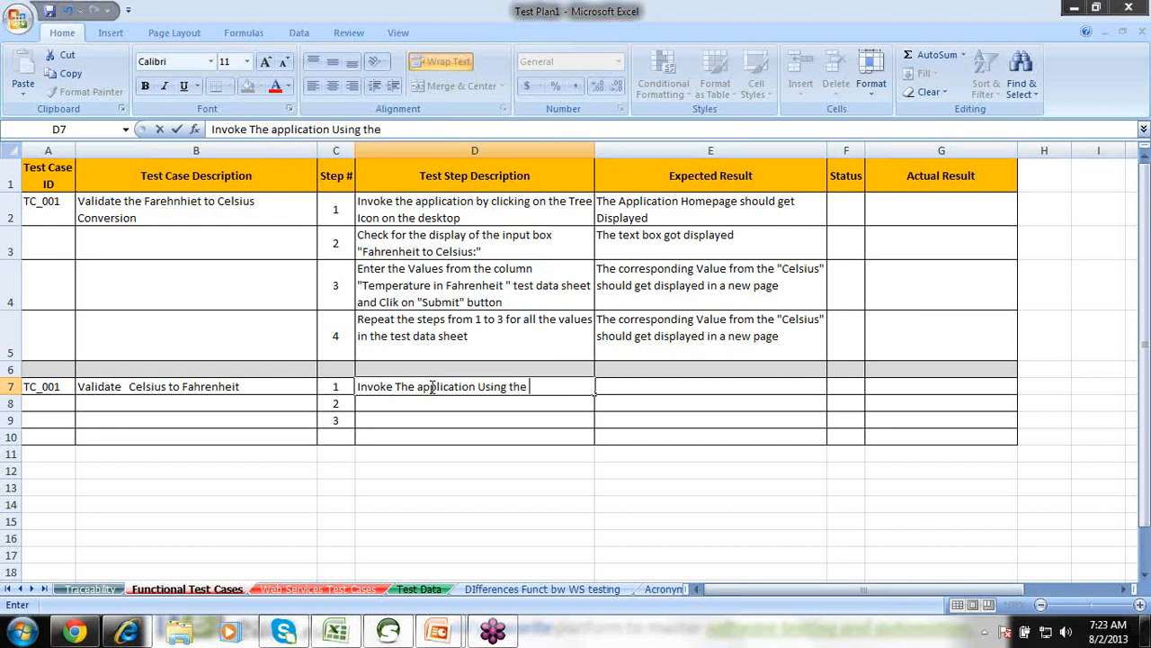
pyautogui.write('url Froom')
pyautogui.press('BackSpace')
pyautogui.press('BackSpace')
pyautogui.press('BackSpace')
pyautogui.press('BackSpace')
pyautogui.write('m the test data')
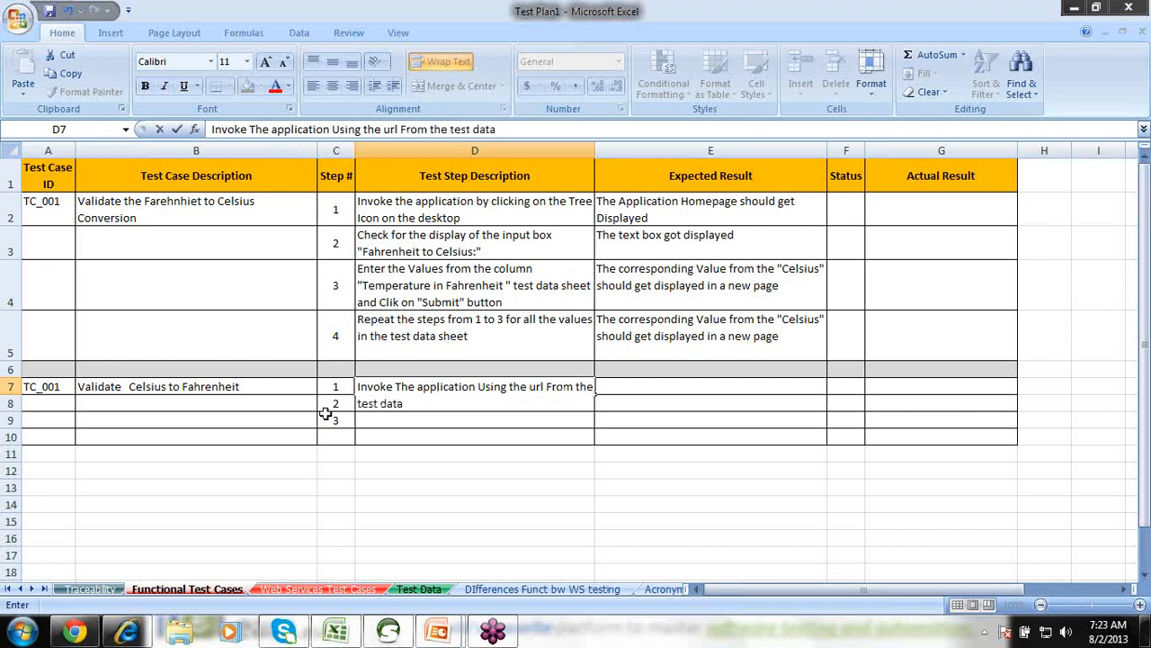
pyautogui.click(216, 384)
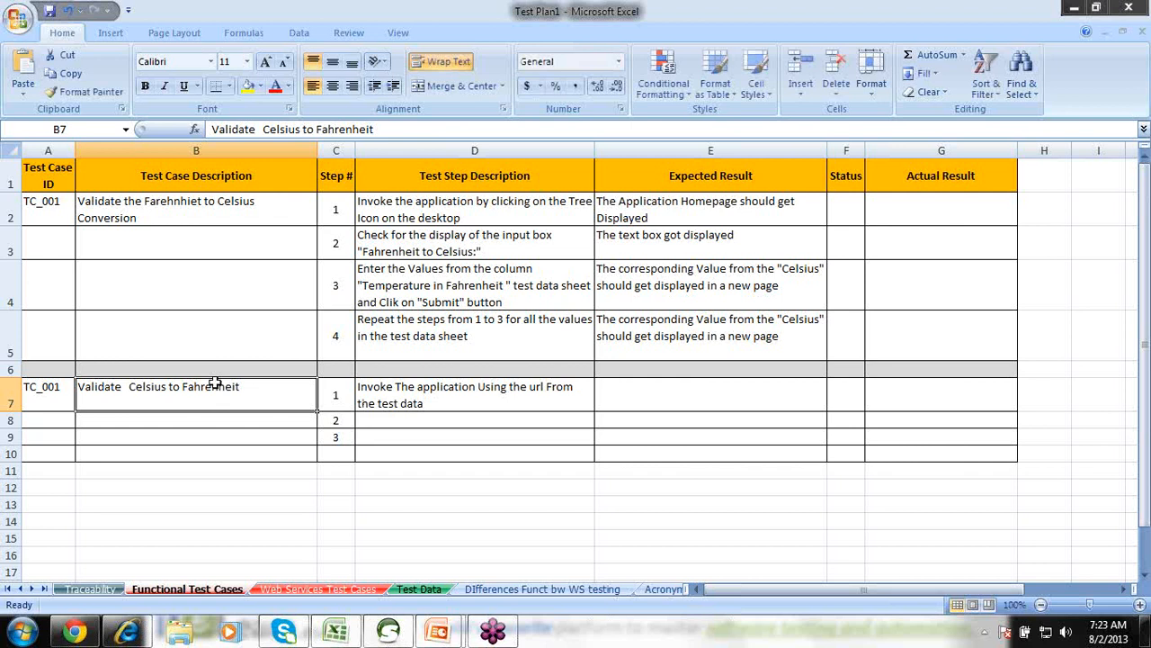
pyautogui.click(433, 403)
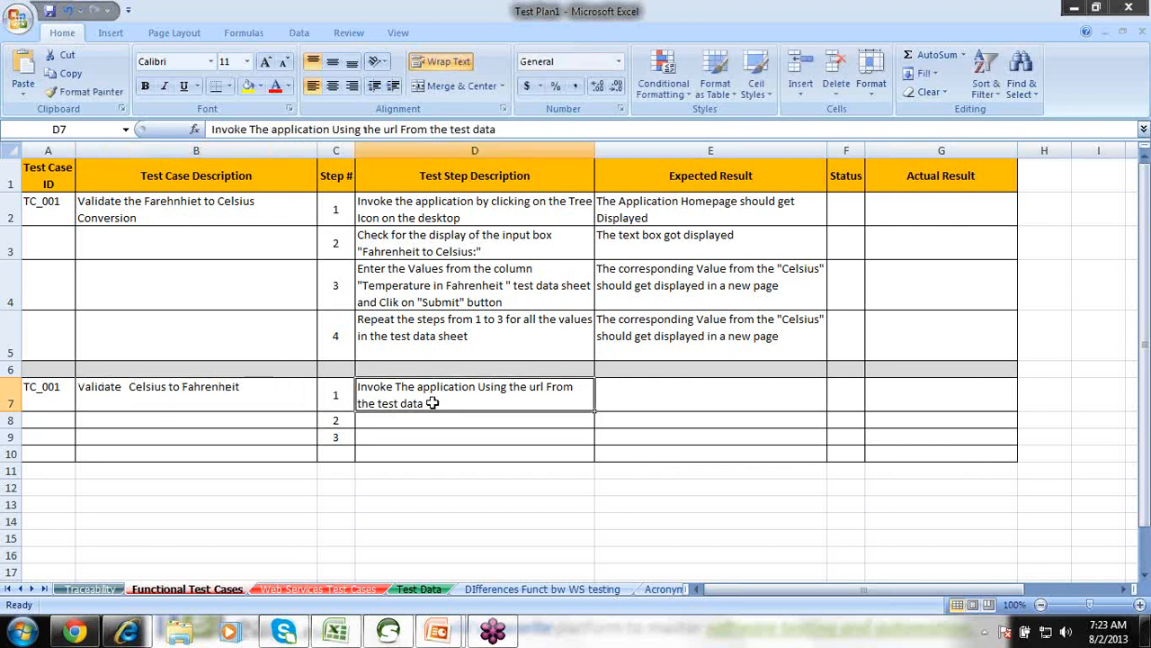
pyautogui.doubleClick(440, 403)
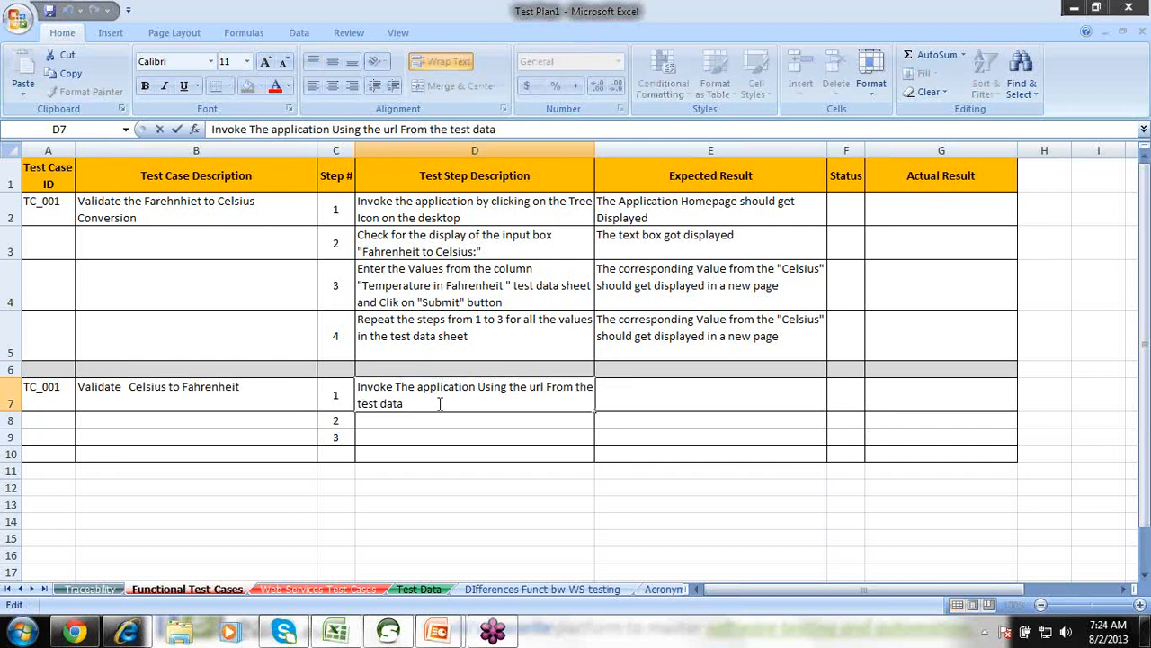
pyautogui.write('sheet')
pyautogui.click(660, 389)
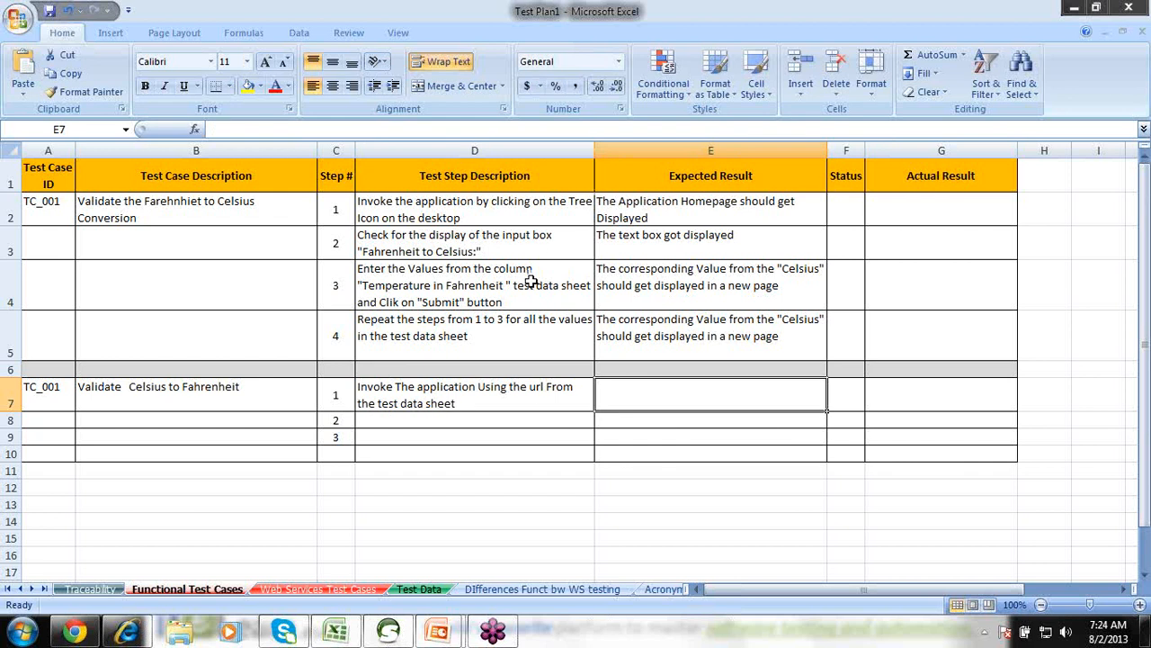
pyautogui.click(427, 589)
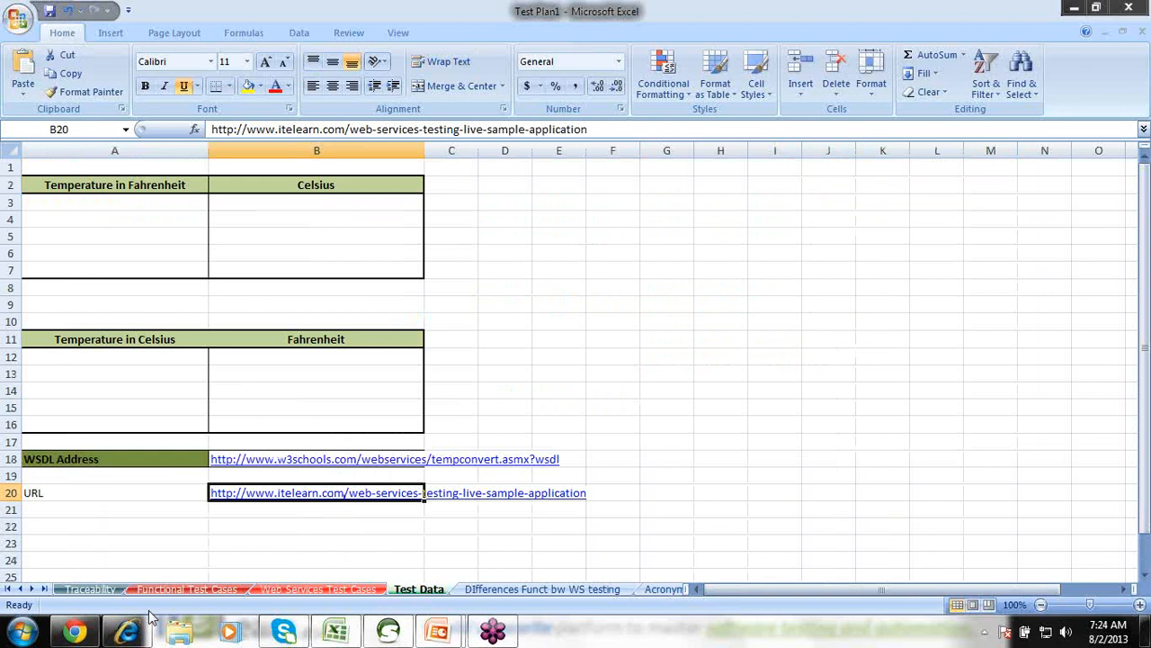
# Glance at the Traceability sheet, then go back to the Functional Test Cases sheet.
pyautogui.click(90, 589)
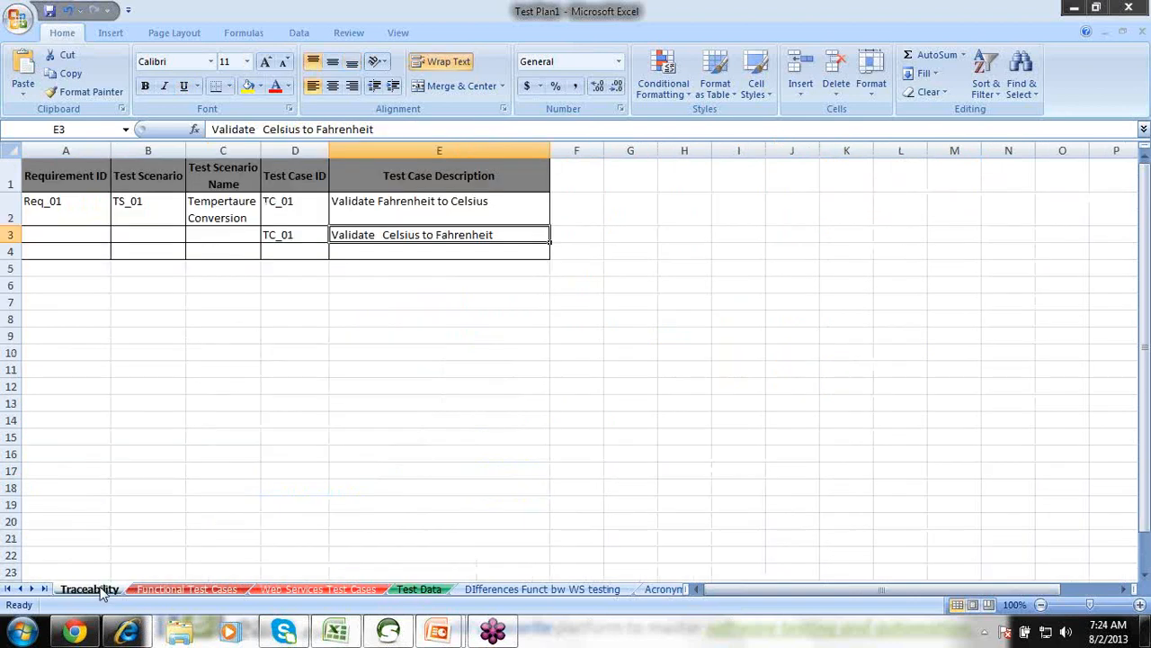
pyautogui.click(159, 590)
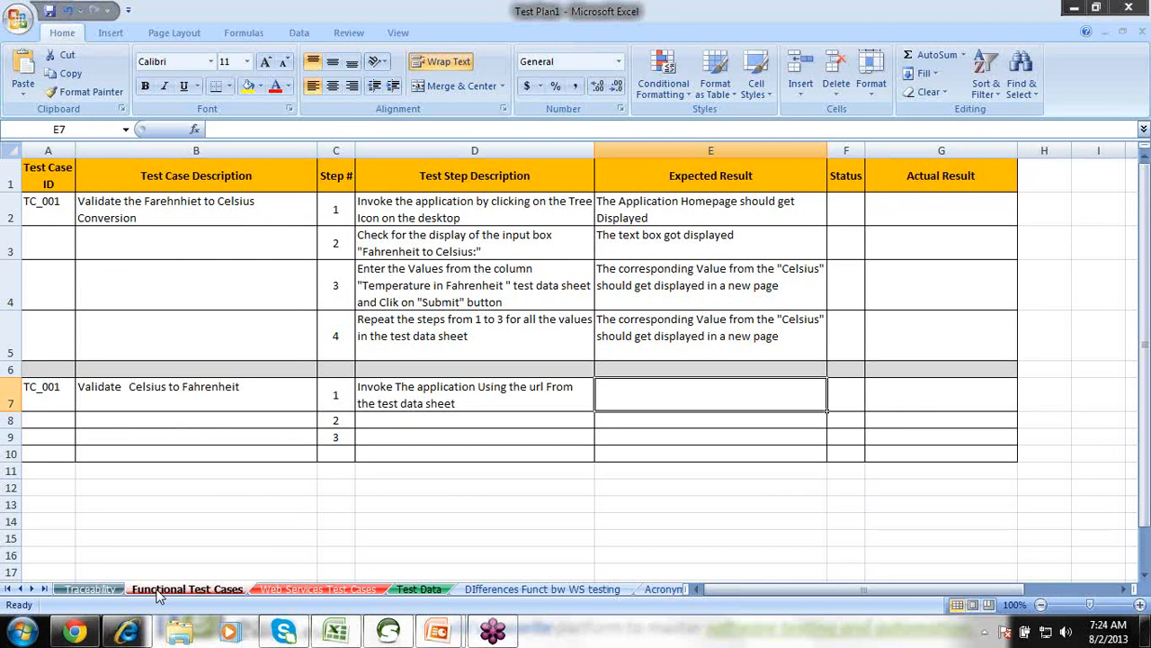
# Enter 'The Application Home page should get displayed' as step 1's expected result in E7.
pyautogui.doubleClick(665, 390)
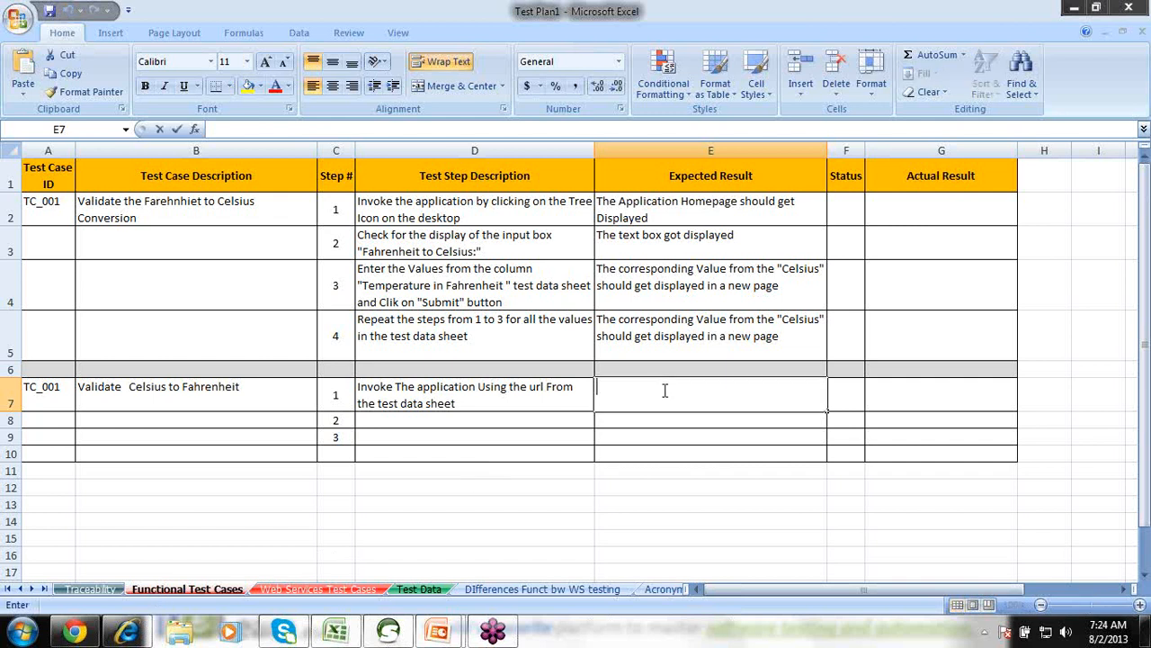
pyautogui.click(495, 391)
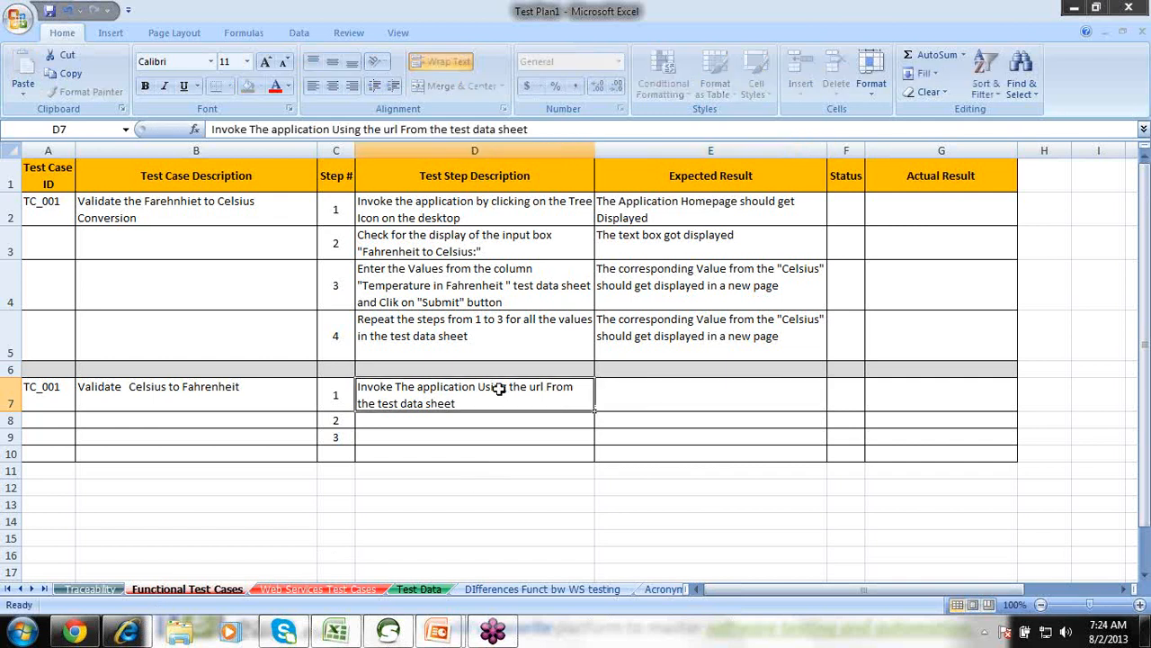
pyautogui.click(683, 393)
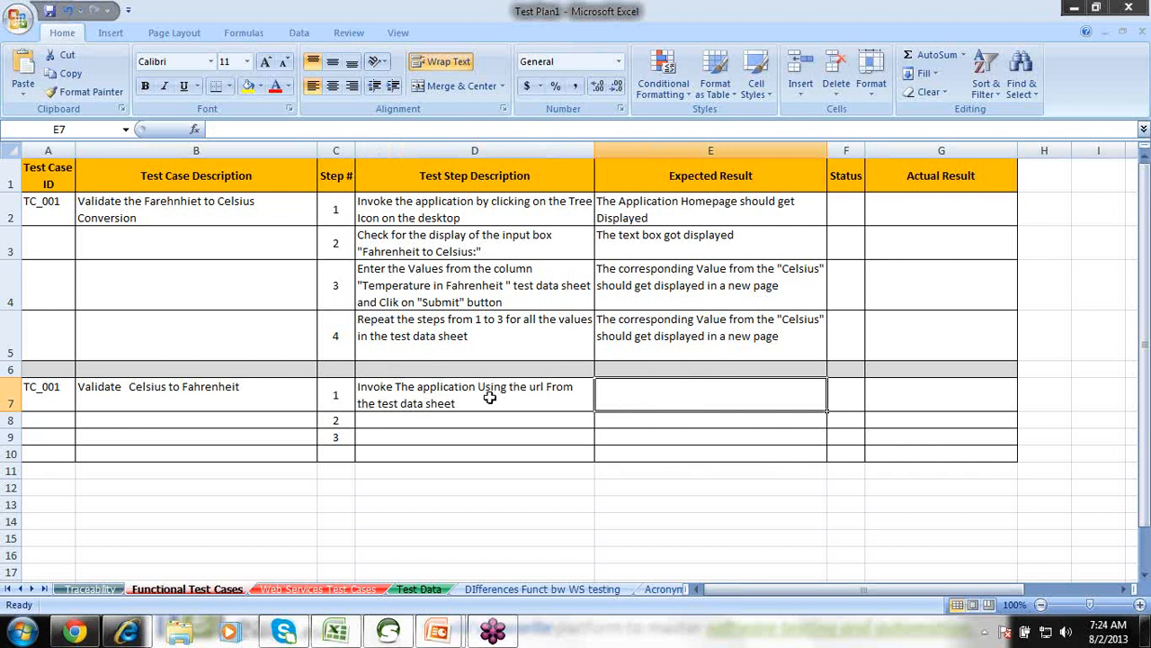
pyautogui.doubleClick(645, 391)
pyautogui.write('The ')
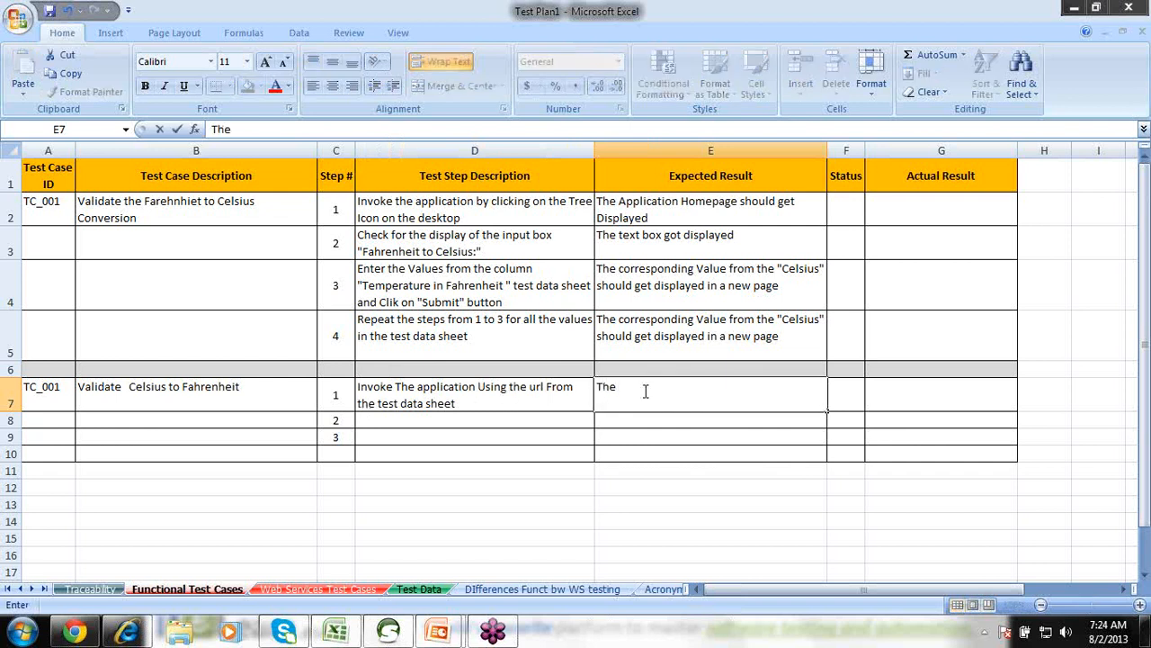
pyautogui.write('Application Home p')
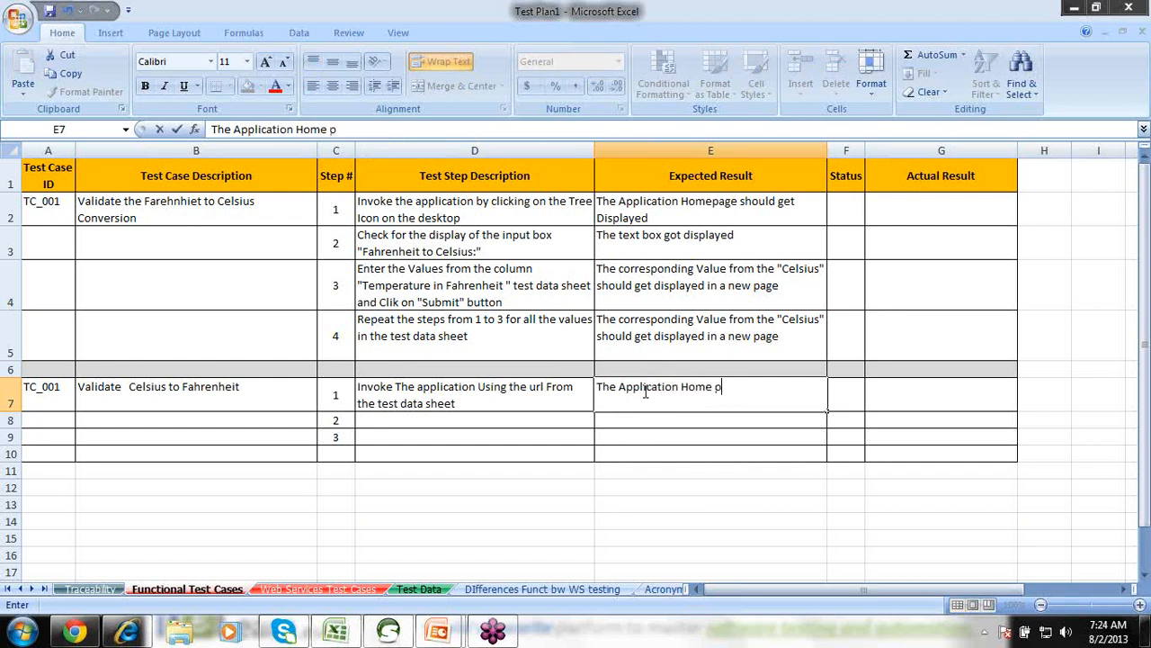
pyautogui.write('age will get')
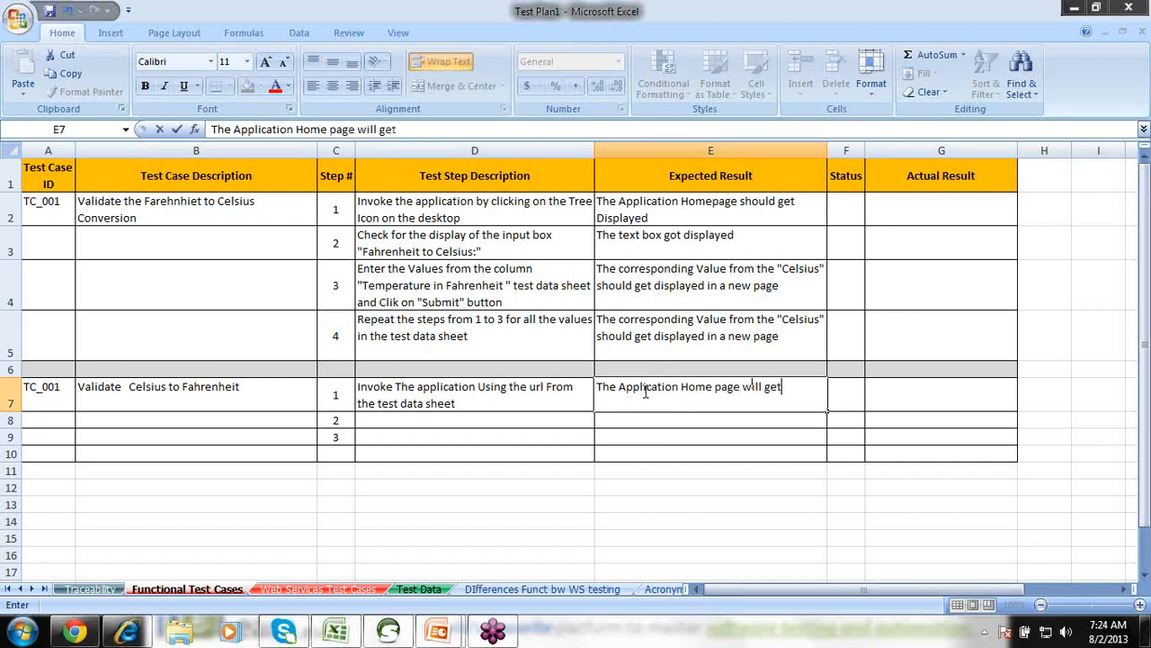
pyautogui.press('BackSpace')
pyautogui.press('BackSpace')
pyautogui.press('BackSpace')
pyautogui.press('BackSpace')
pyautogui.press('BackSpace')
pyautogui.press('BackSpace')
pyautogui.press('BackSpace')
pyautogui.press('BackSpace')
pyautogui.write('should get')
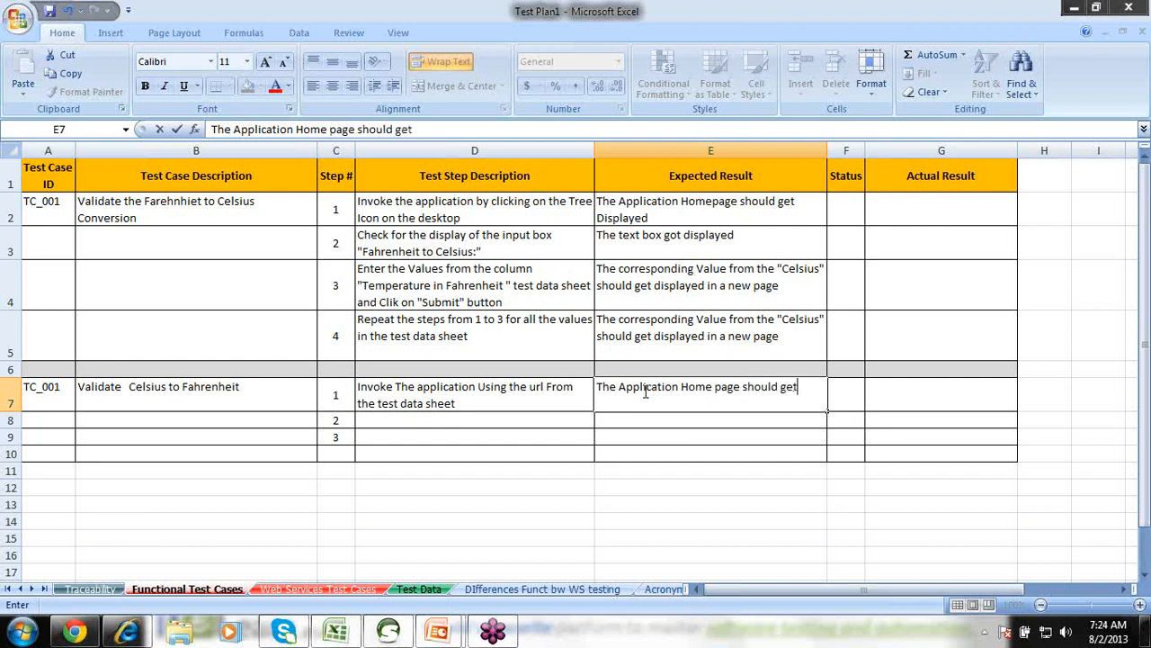
pyautogui.write(' displayed')
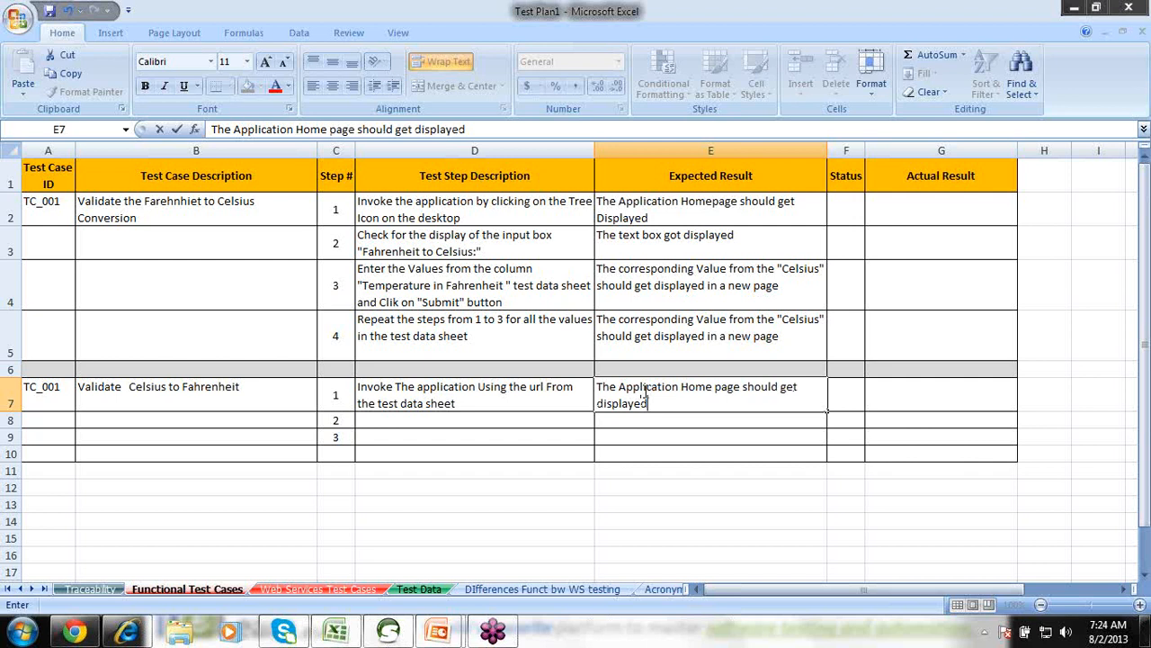
pyautogui.click(496, 394)
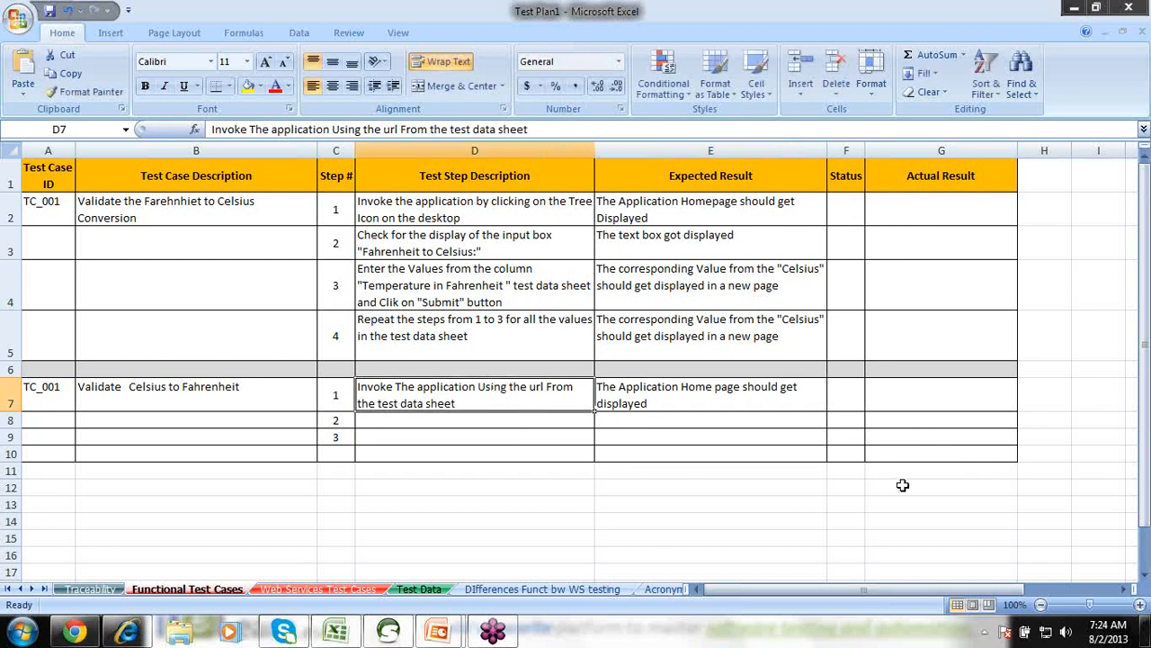
# Scroll down and review step 1's description and expected result.
pyautogui.moveTo(1145, 498); pyautogui.dragTo(1145, 517)
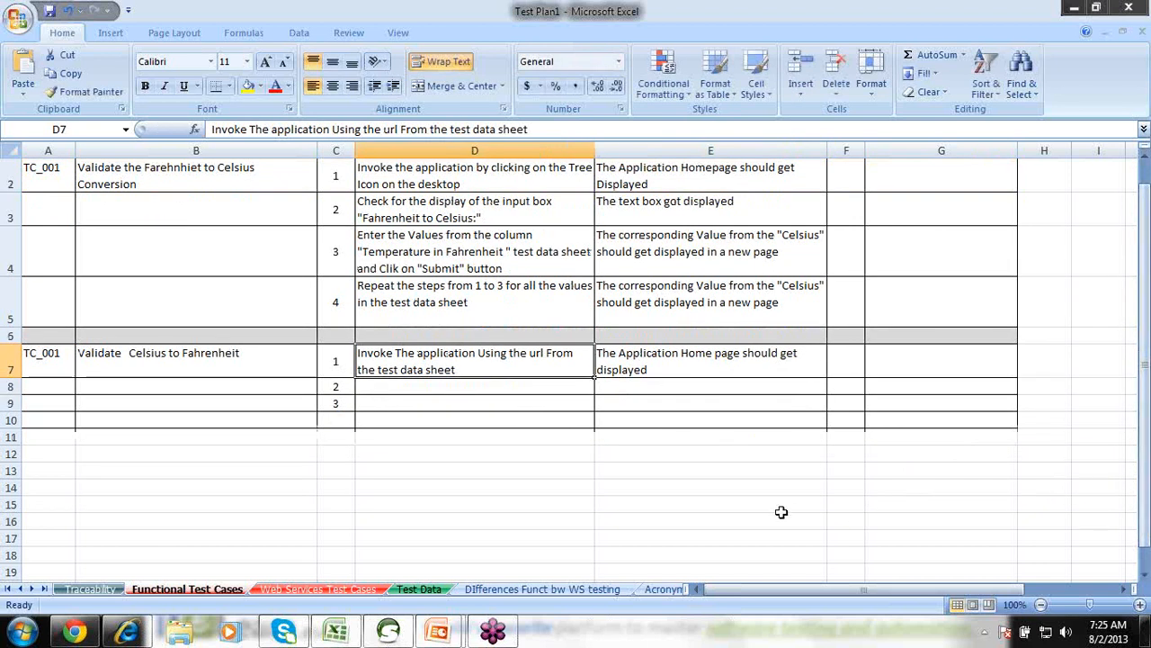
pyautogui.click(413, 386)
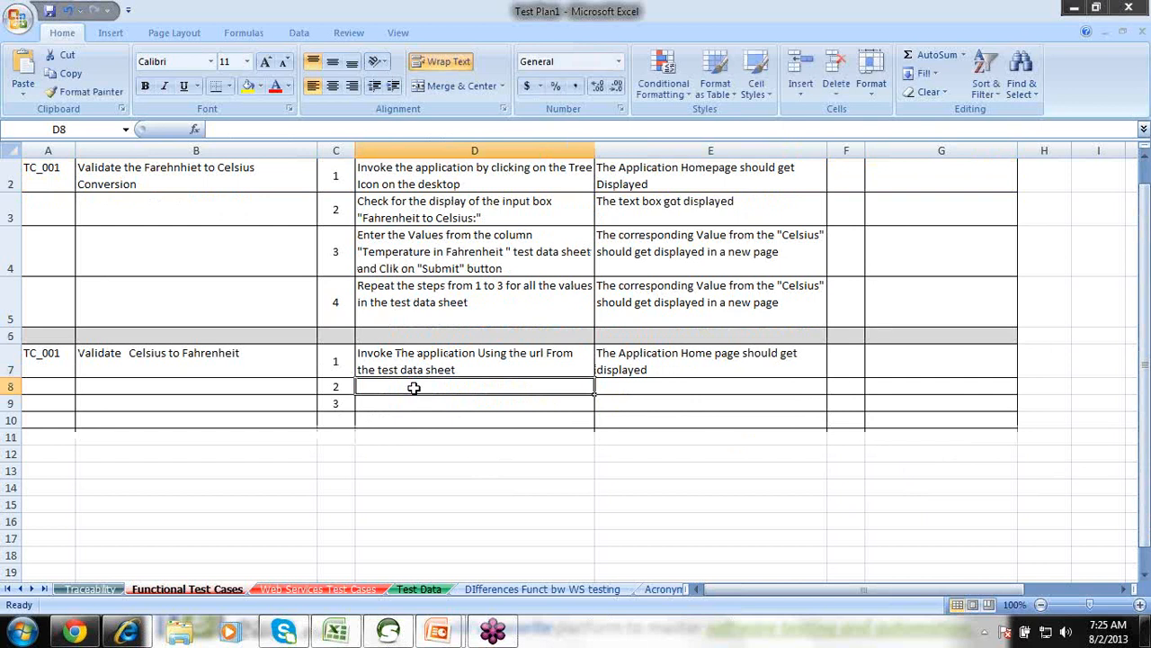
pyautogui.click(475, 354)
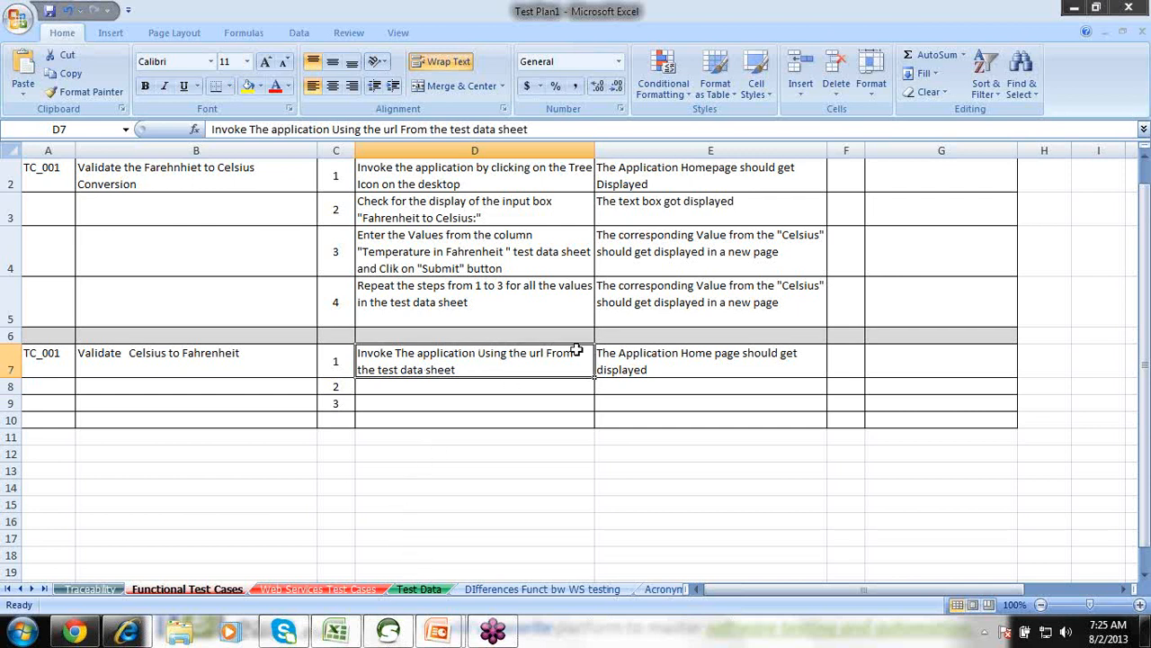
pyautogui.click(648, 360)
pyautogui.click(510, 389)
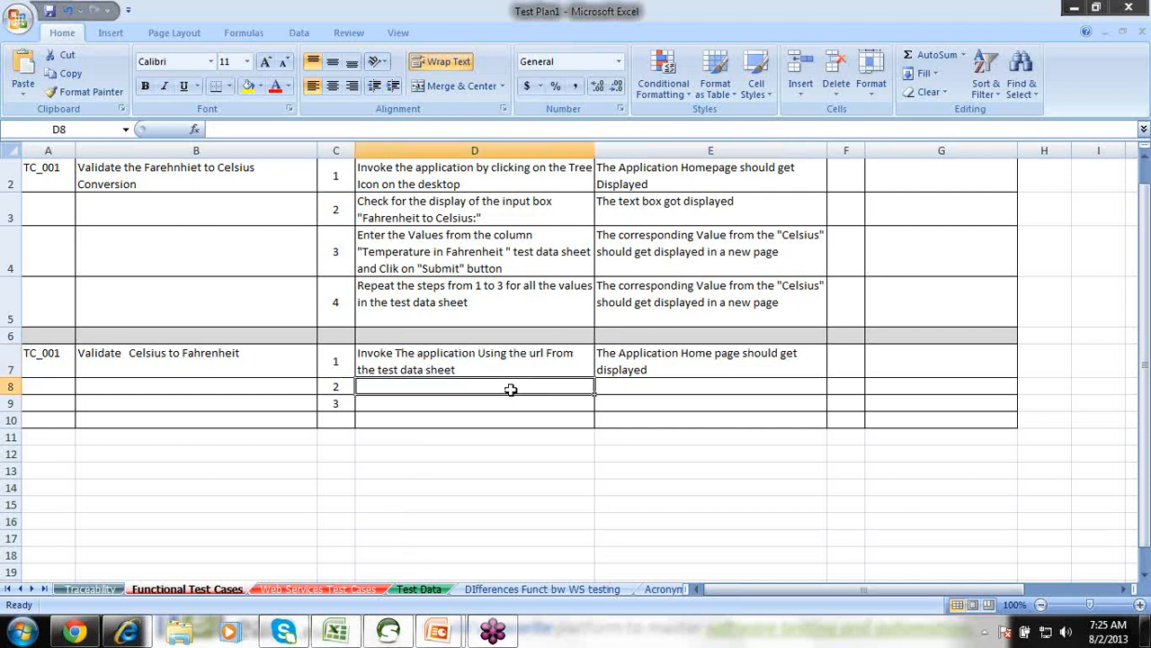
# Check the Celsius to Fahrenheit field in the temperature conversion app, then minimize the browser back to Excel.
pyautogui.click(72, 633)
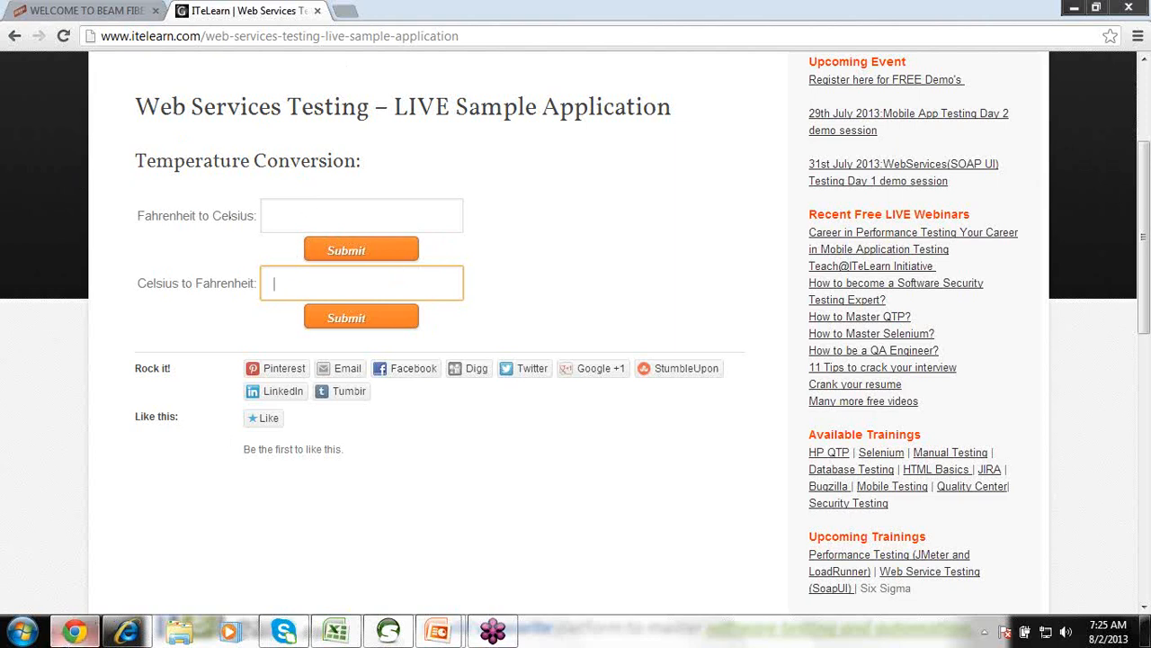
pyautogui.click(72, 634)
pyautogui.click(69, 636)
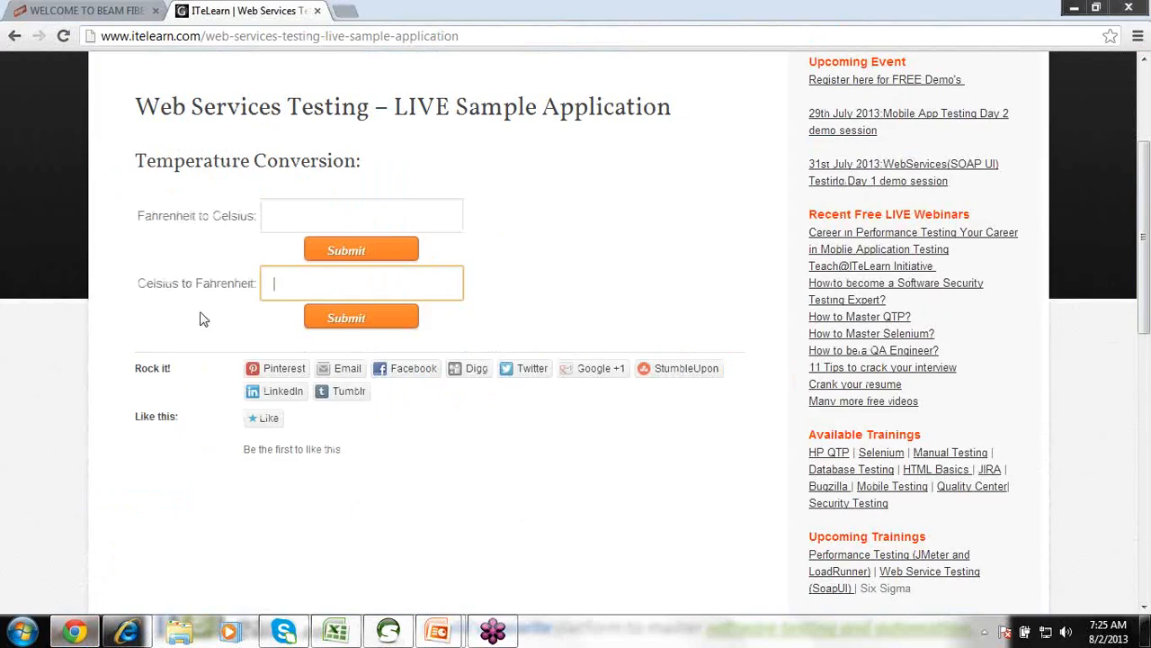
pyautogui.click(73, 632)
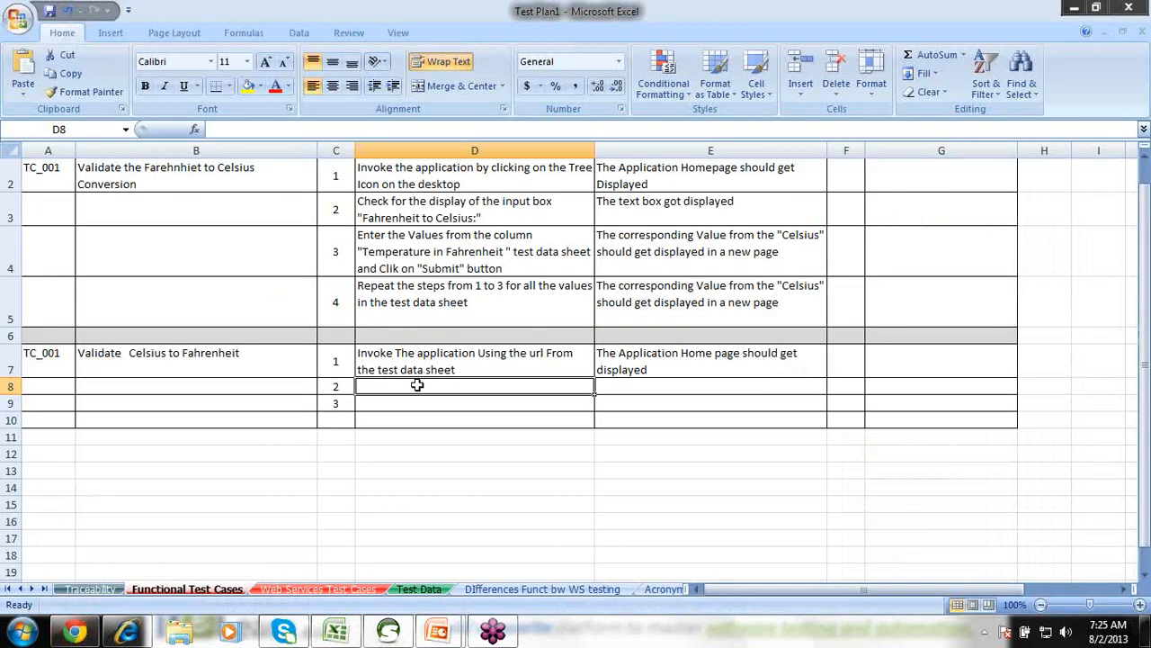
# Enter step 2 'Emter valid values in the celsius text box', expecting 'The values should be accepted and displayed'.
pyautogui.click(420, 385)
pyautogui.write('Emter')
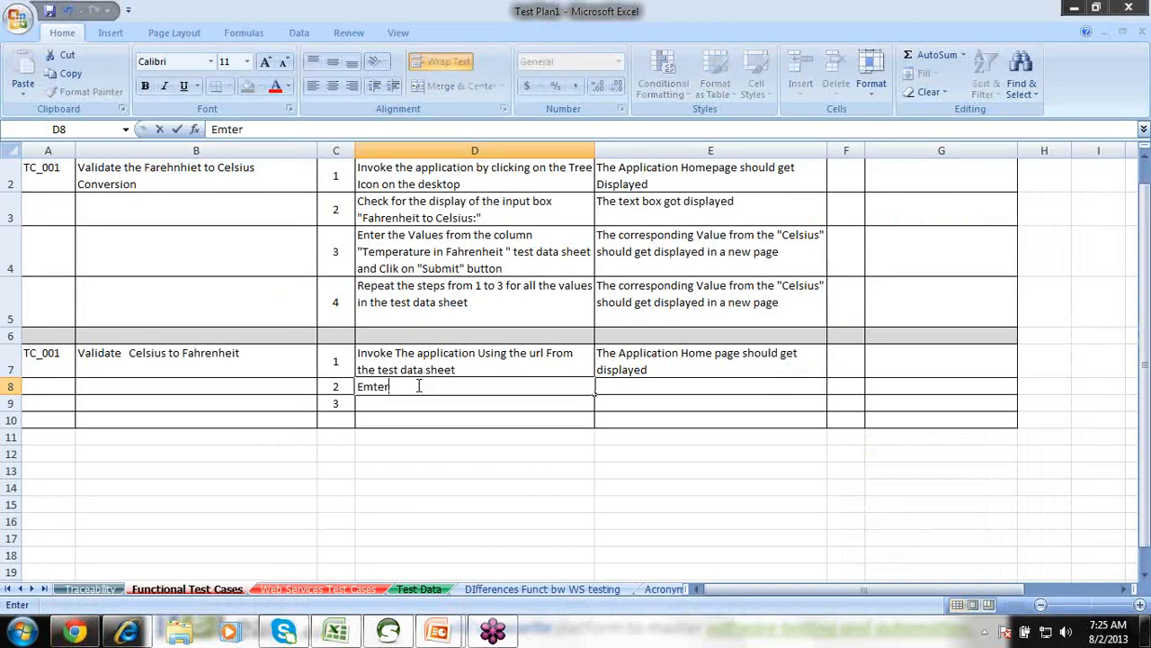
pyautogui.write(' valid values in the')
pyautogui.write('cel')
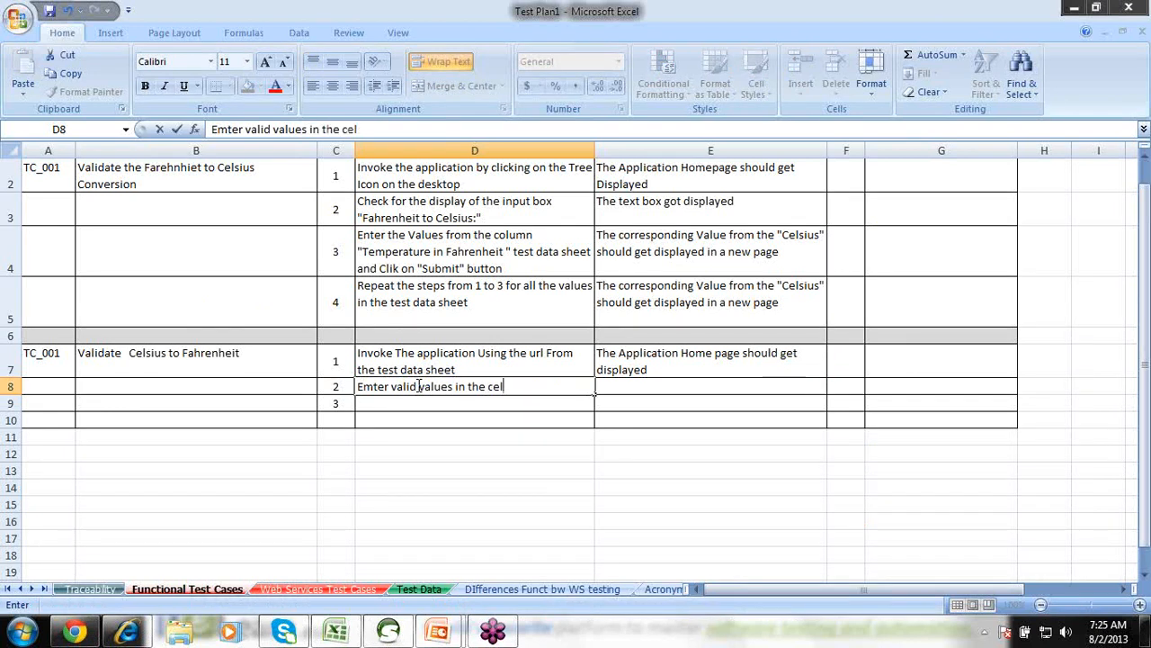
pyautogui.write('sius tex')
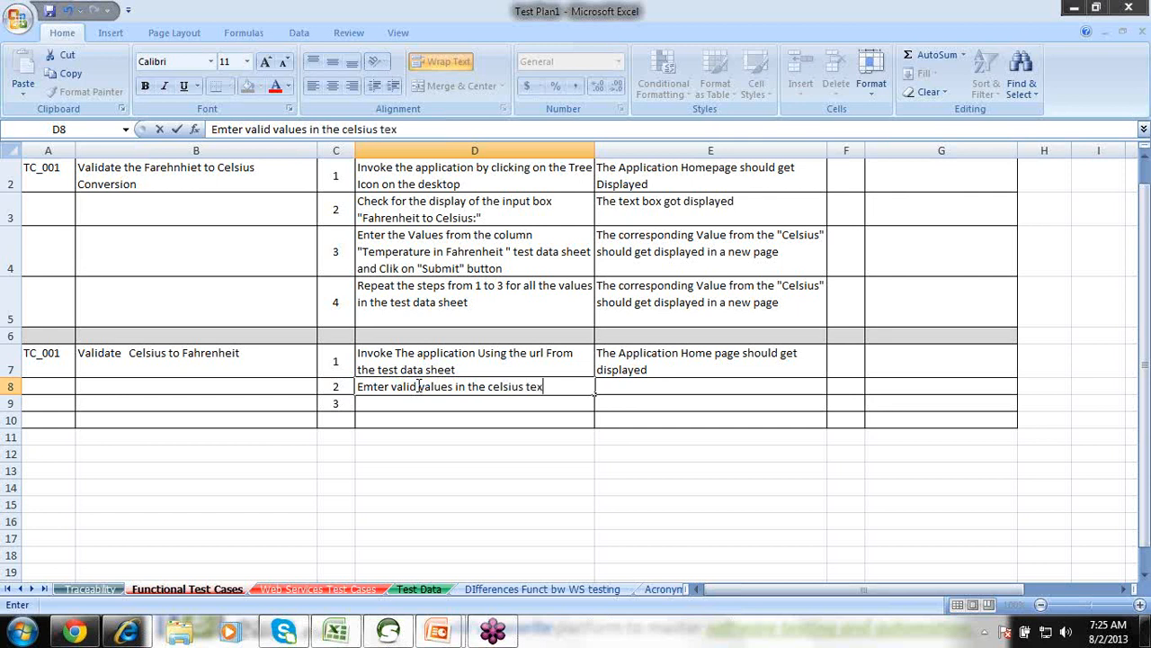
pyautogui.write('t box')
pyautogui.press('Tab')
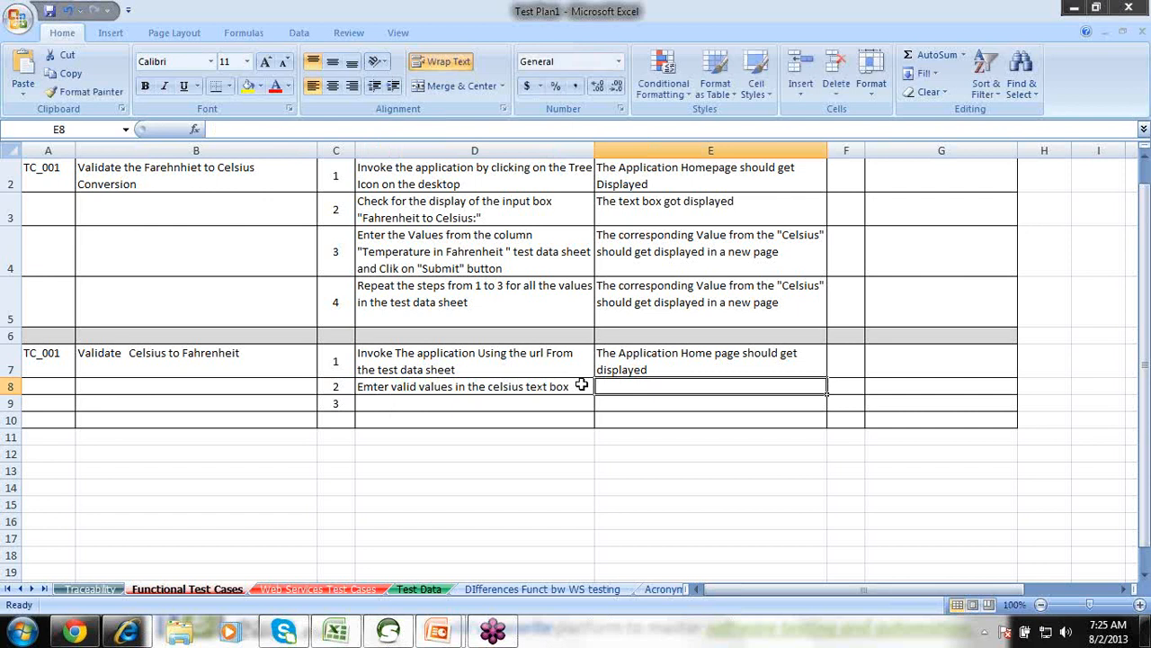
pyautogui.write('The val')
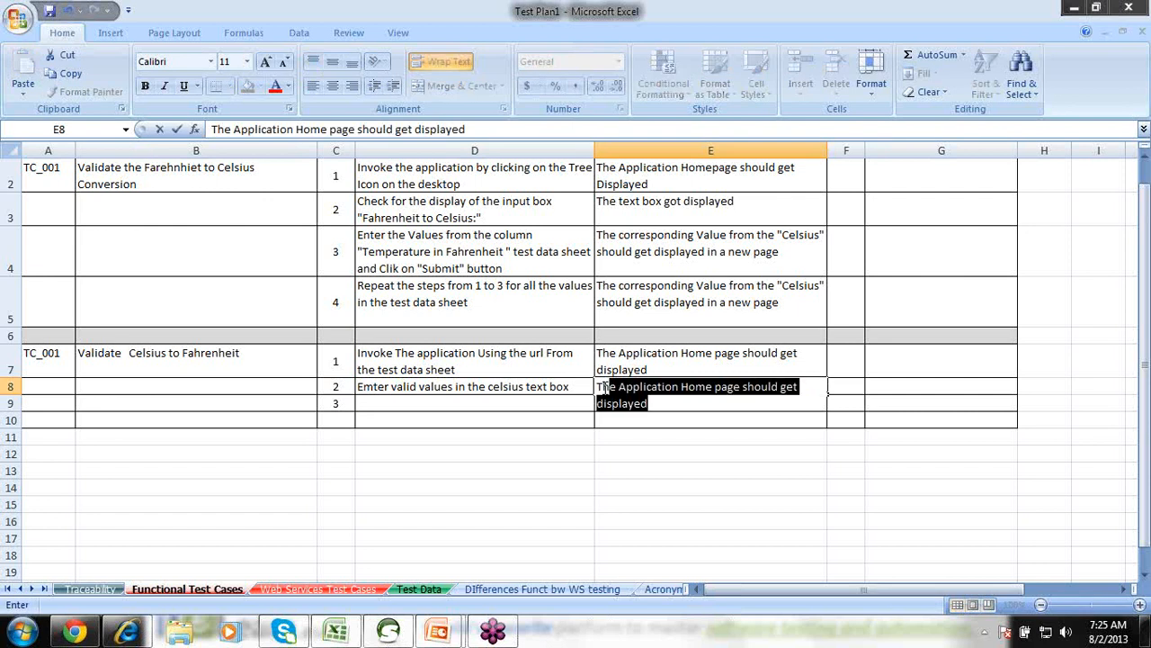
pyautogui.write('ues s')
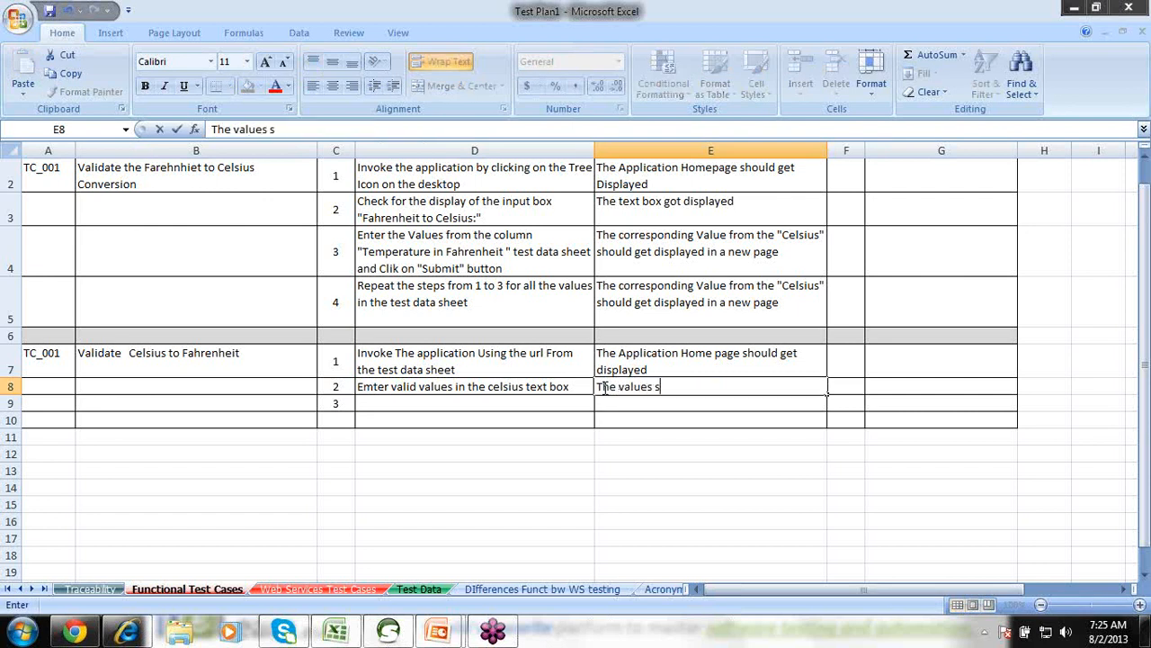
pyautogui.write('hould be acc')
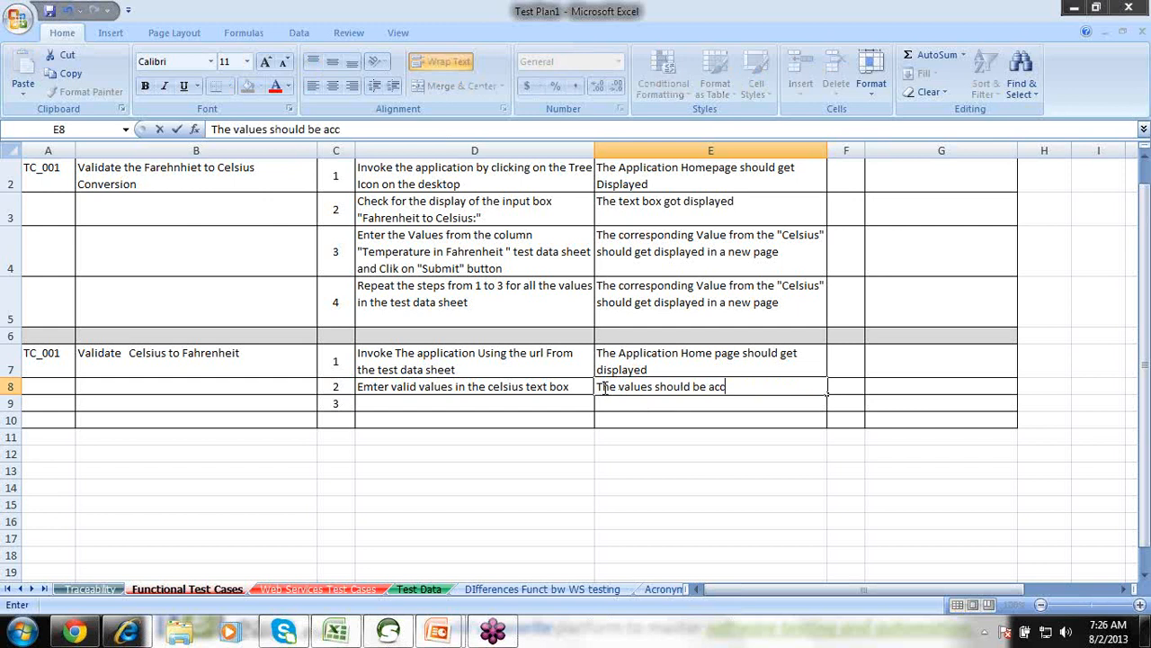
pyautogui.write('epted and')
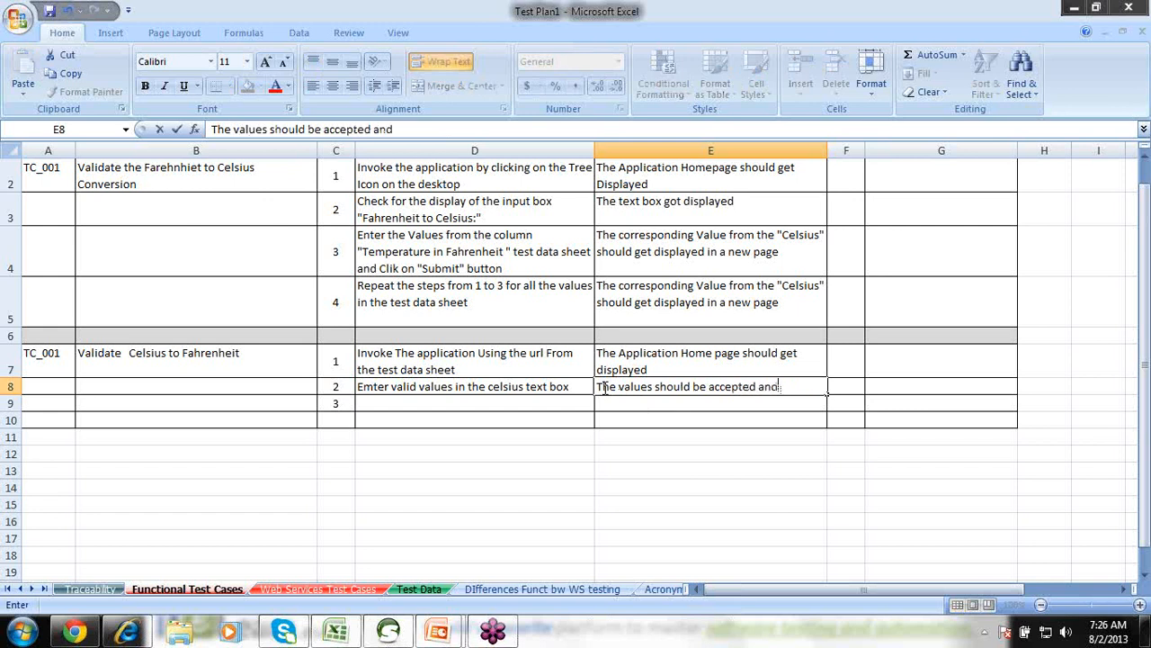
pyautogui.write(' displayed')
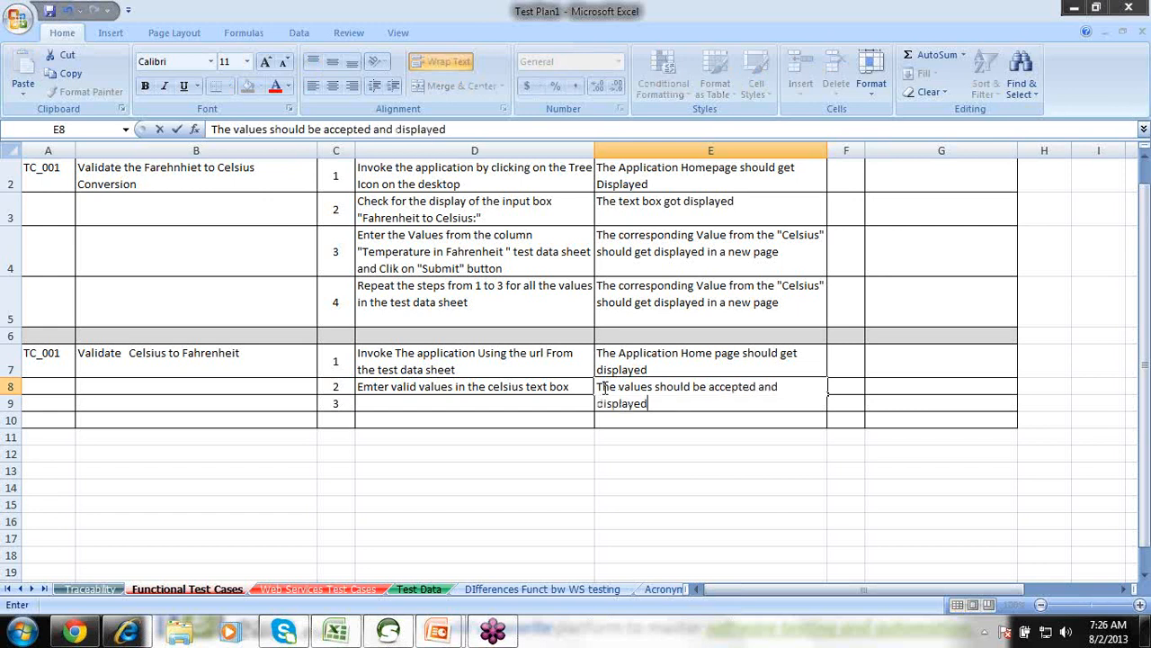
pyautogui.click(512, 400)
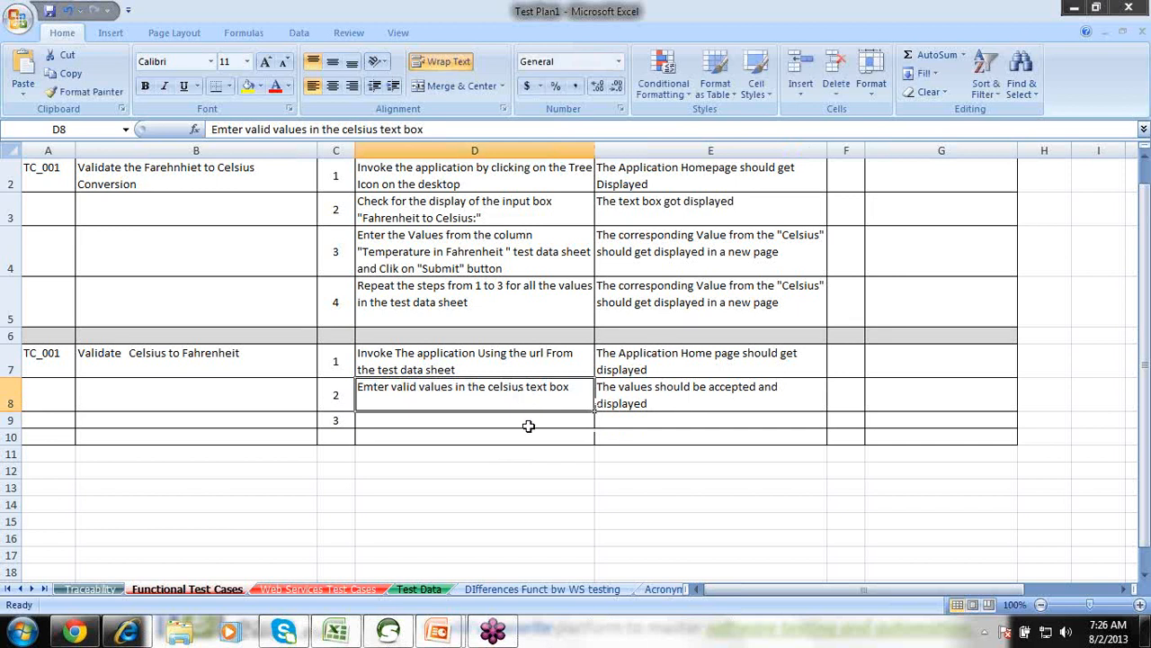
# Correct 'Emter' to 'Enter' in step 2's action text in D8.
pyautogui.click(527, 420)
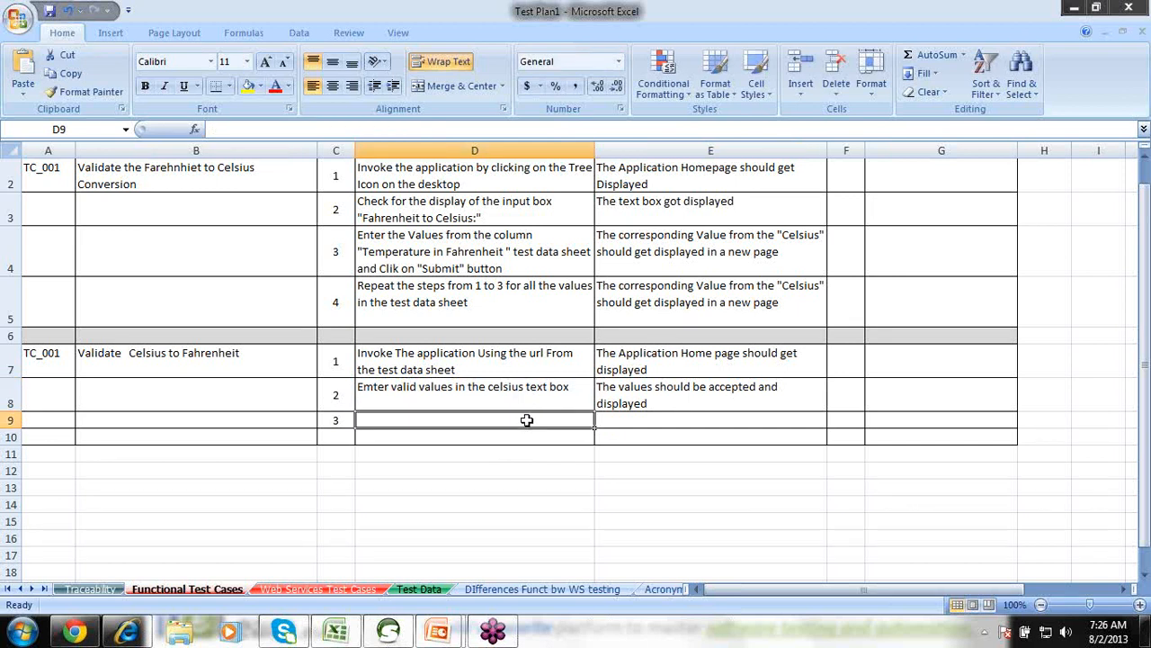
pyautogui.doubleClick(363, 389)
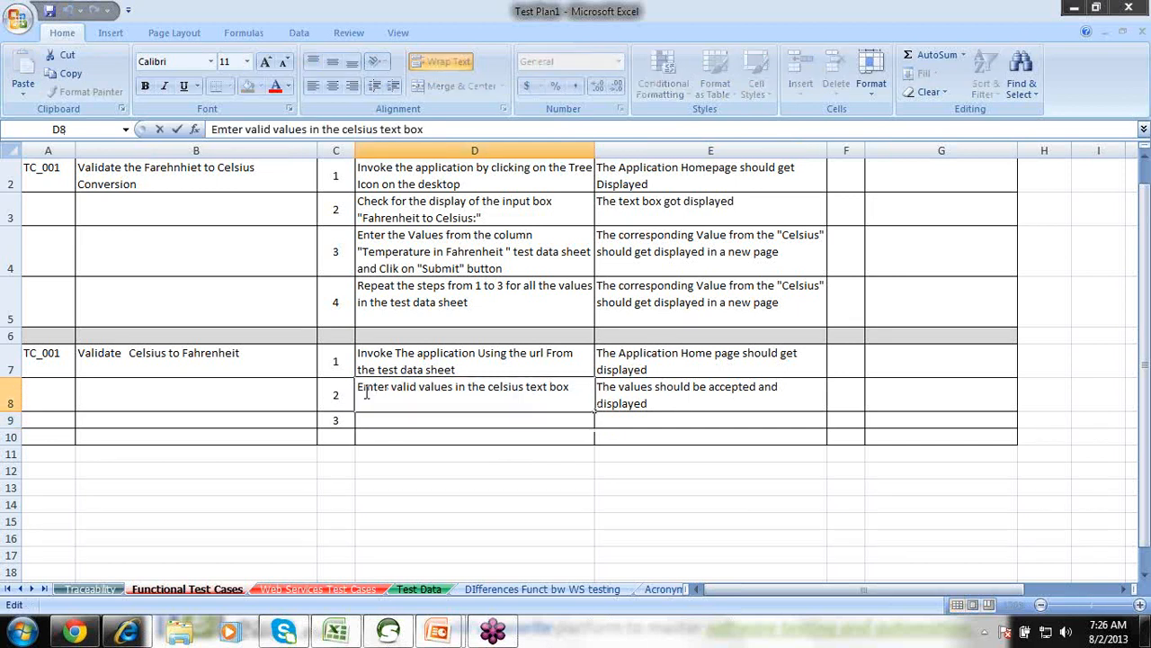
pyautogui.press('Delete')
pyautogui.write('n')
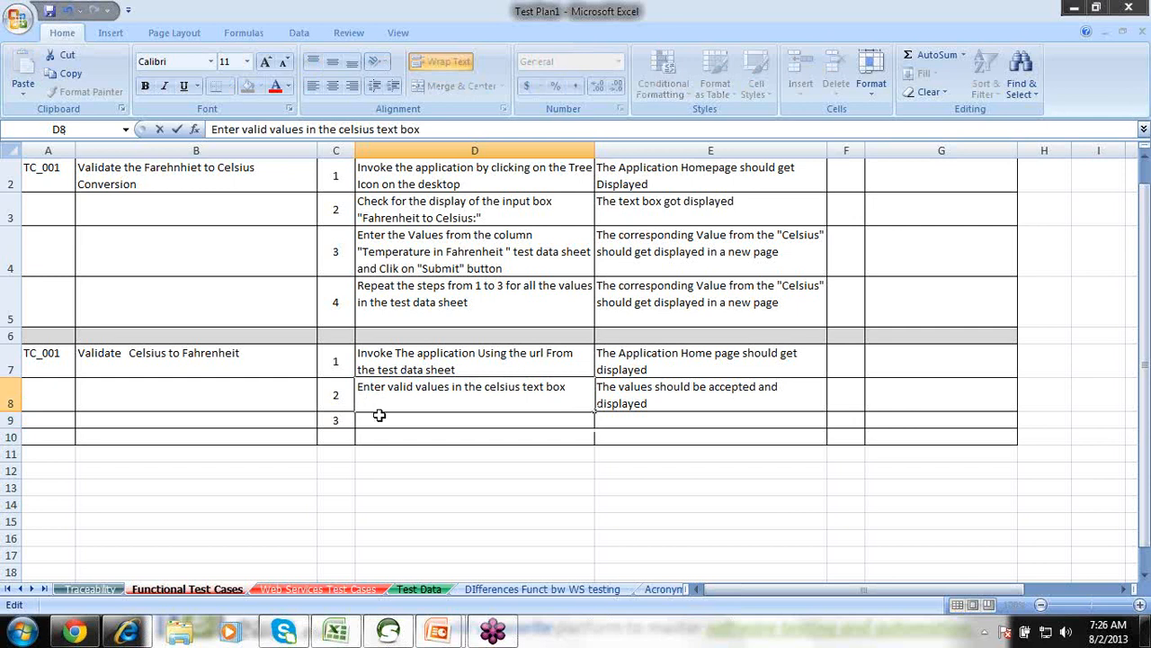
pyautogui.click(378, 415)
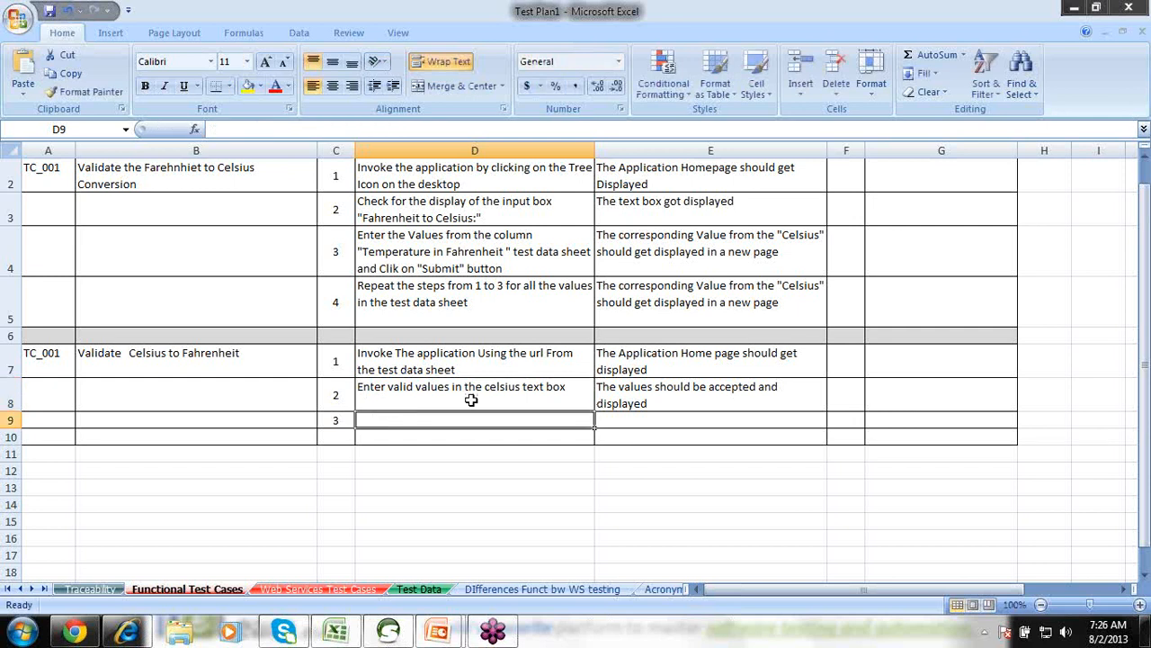
# Add step 3 'Click on the submit button', expecting a new page with the converted farhenheit value.
pyautogui.write('Click on th')
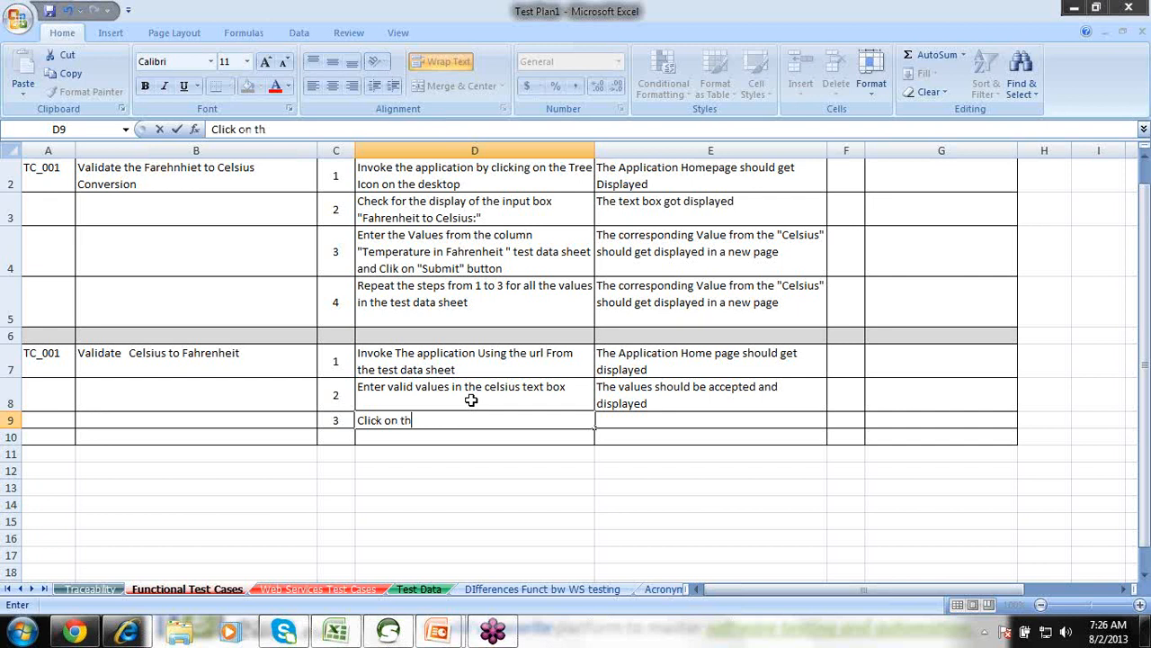
pyautogui.write('e submit button')
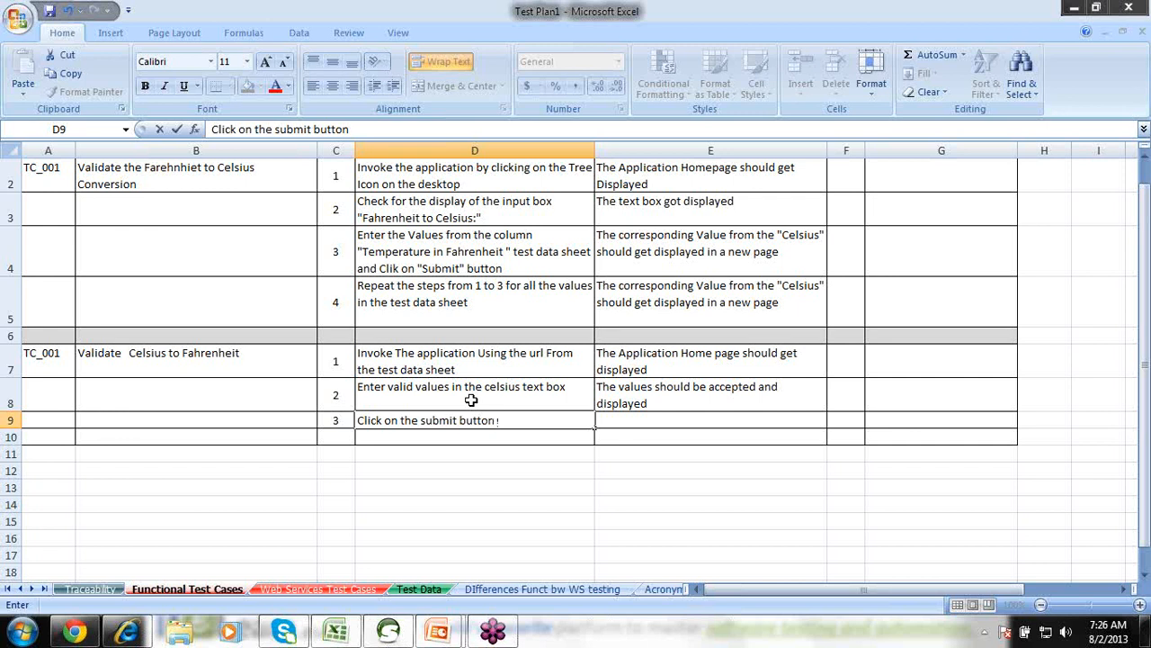
pyautogui.click(632, 420)
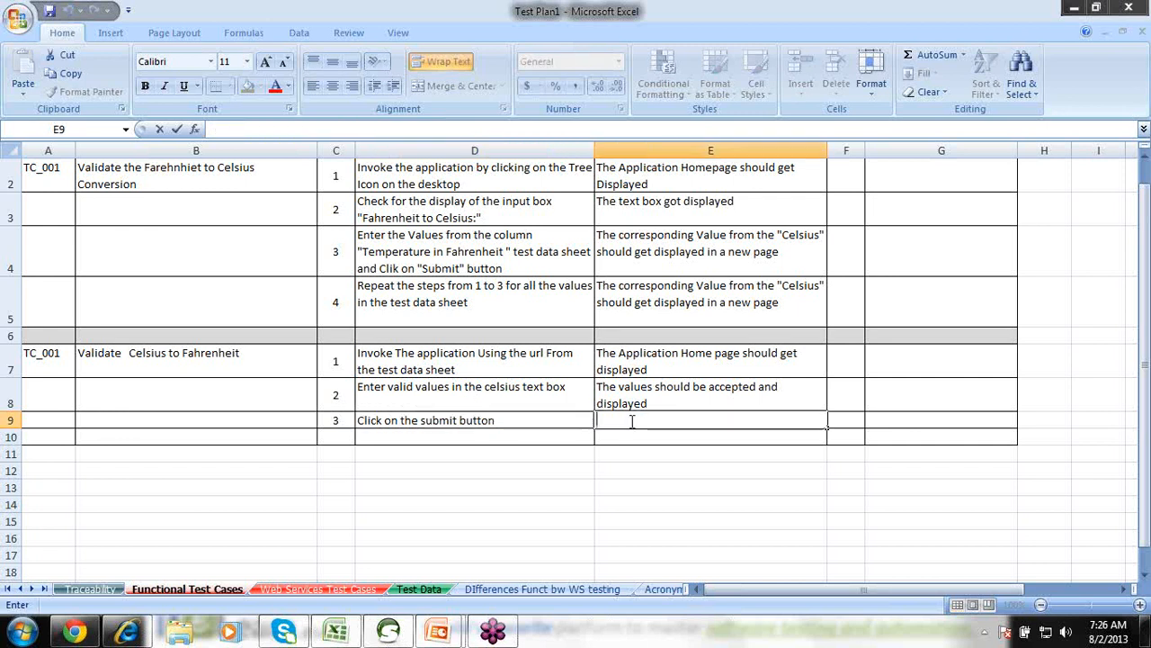
pyautogui.write('A new')
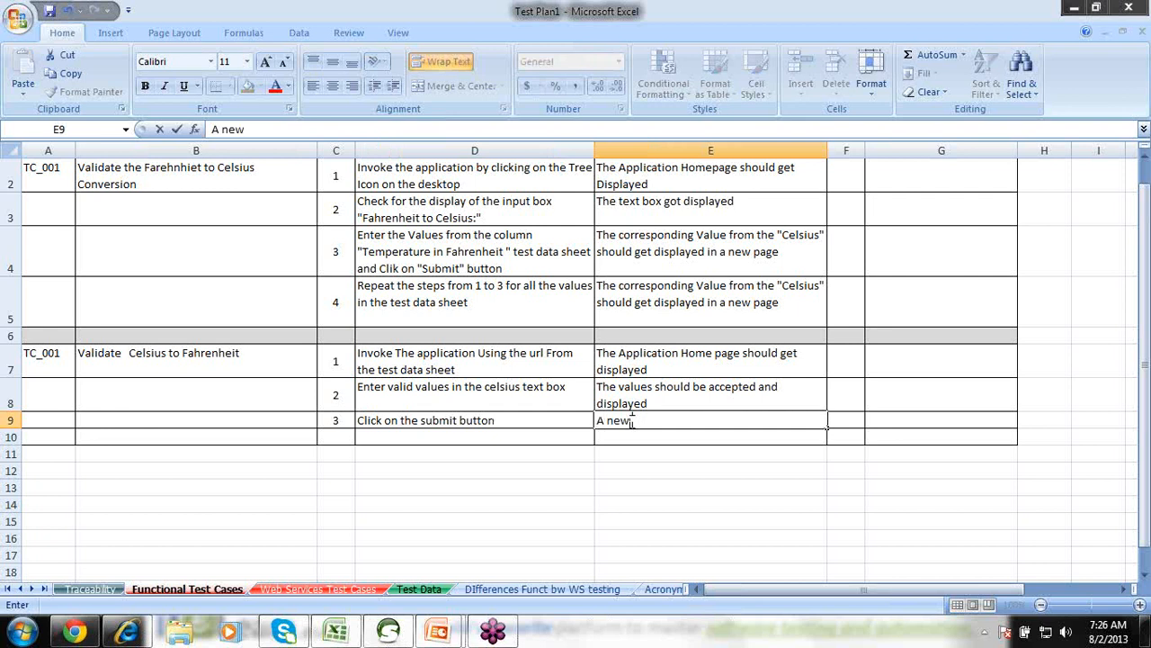
pyautogui.write(' page shou')
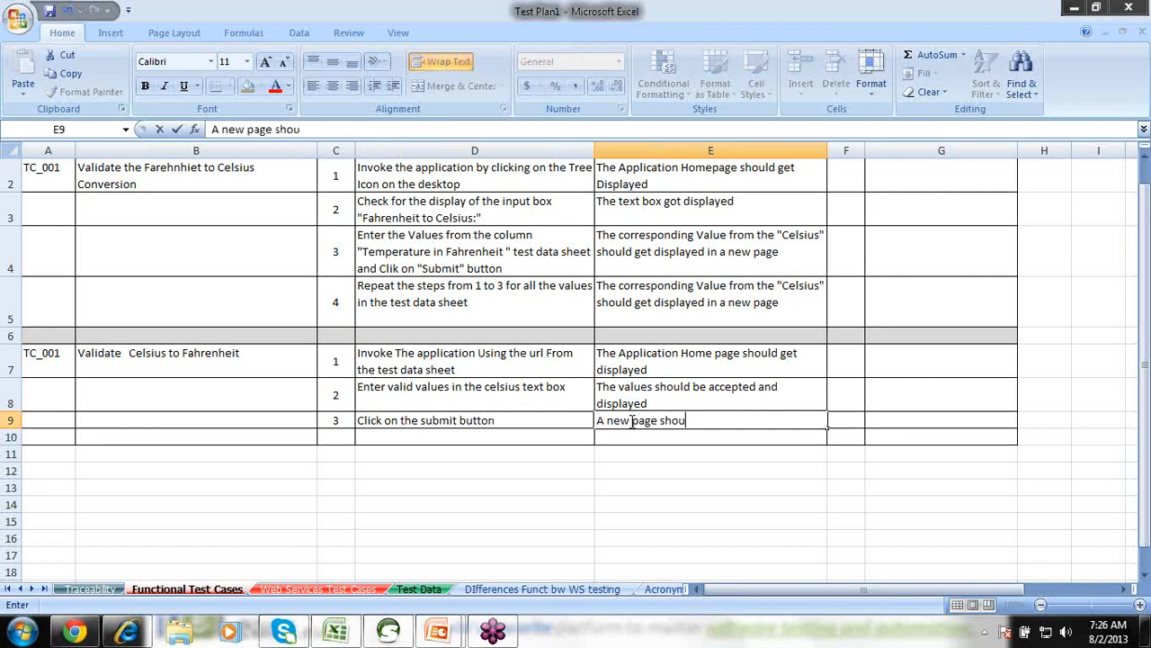
pyautogui.write('ld get dis')
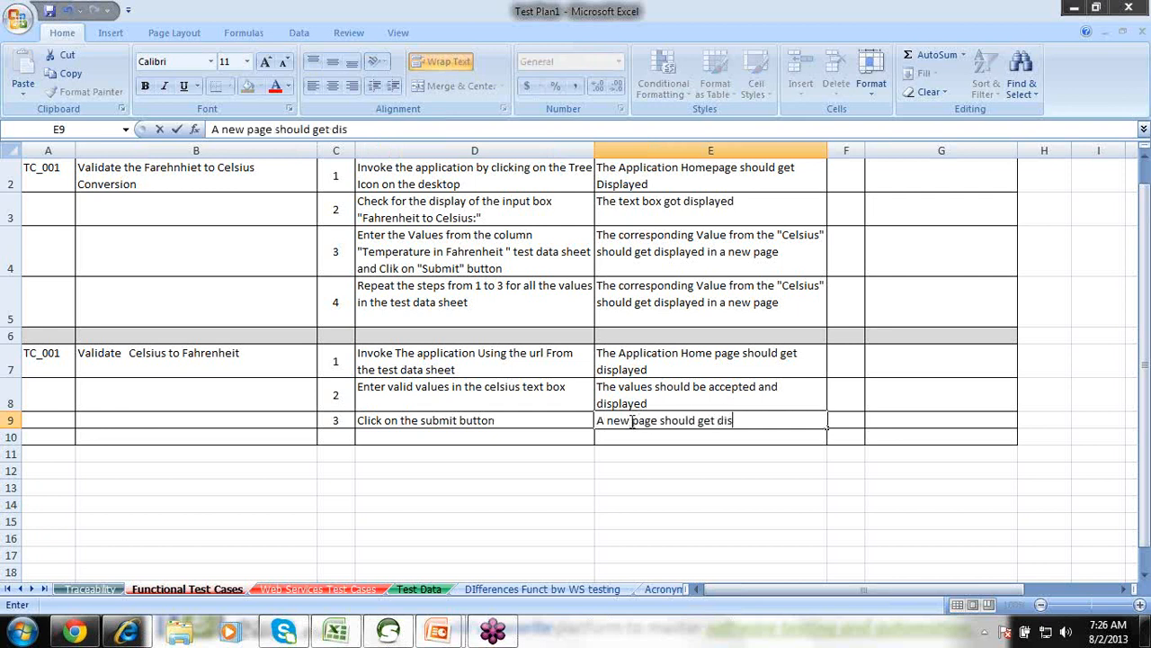
pyautogui.write('played with')
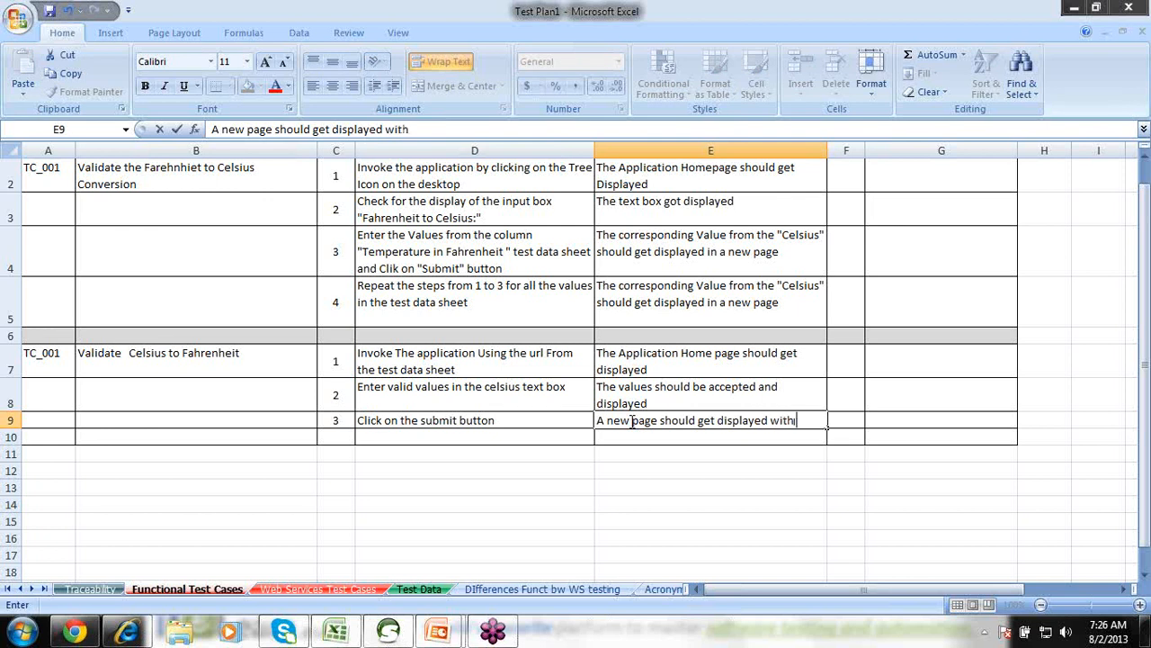
pyautogui.write(' the converte')
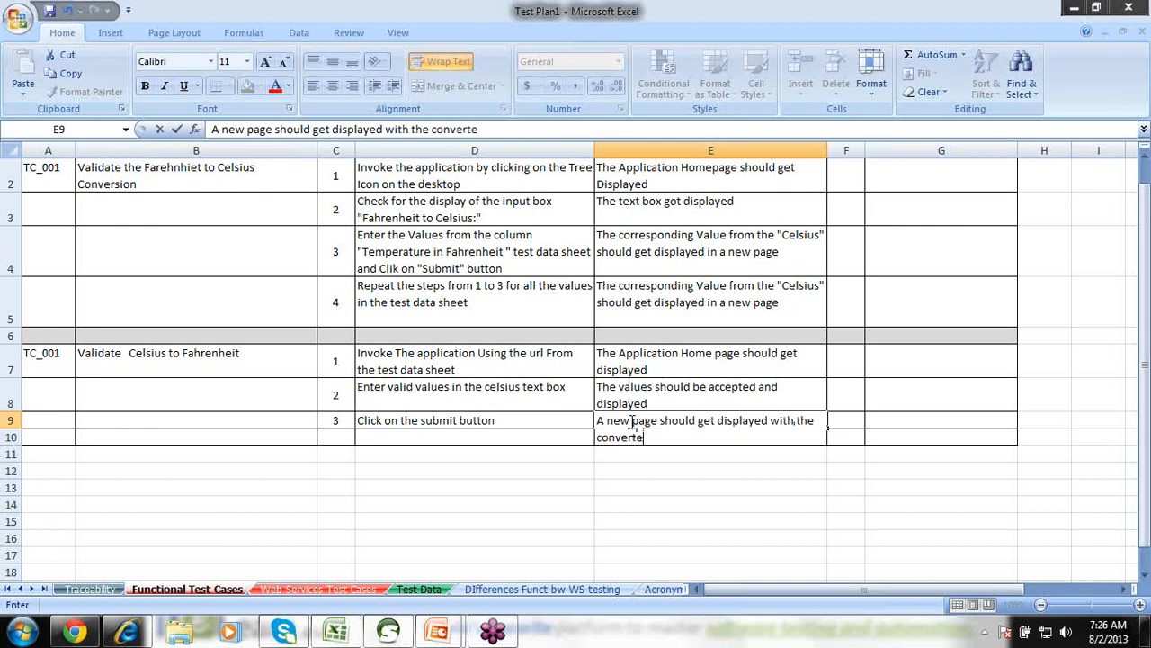
pyautogui.write('d farhenhei')
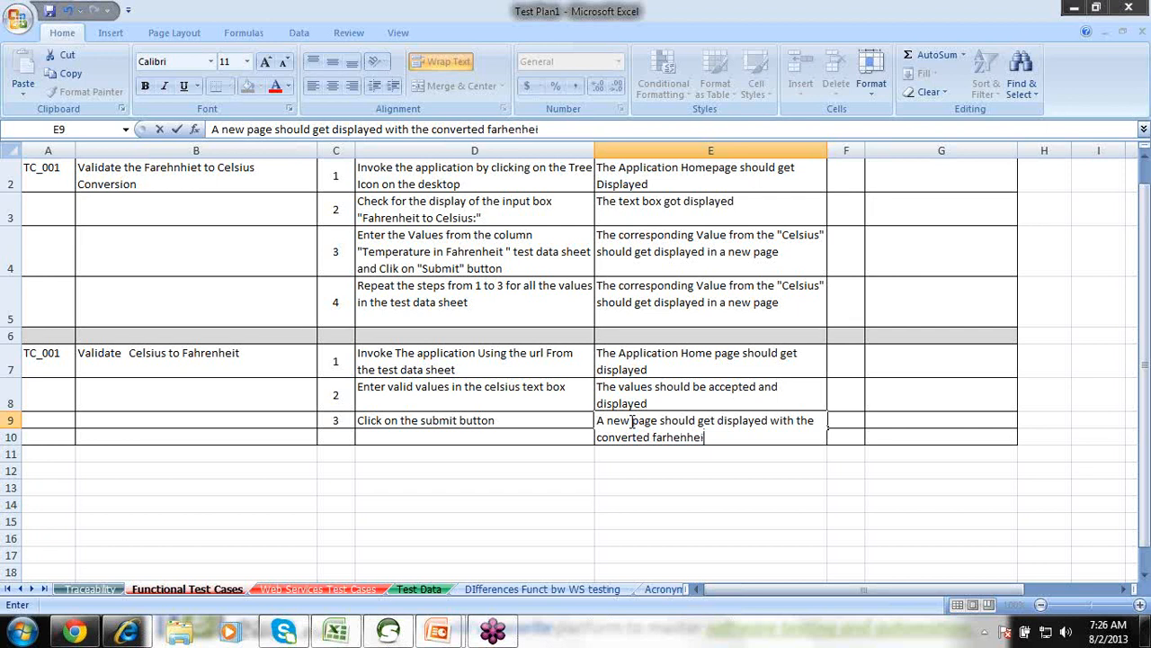
pyautogui.write('t value')
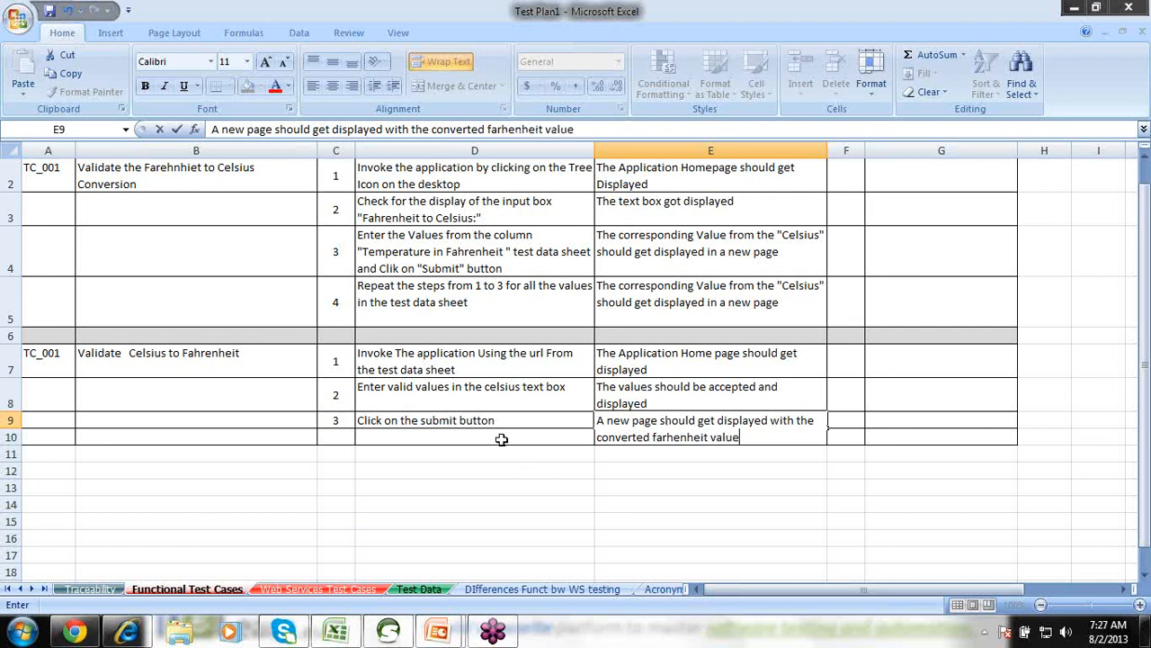
pyautogui.click(501, 439)
pyautogui.click(379, 447)
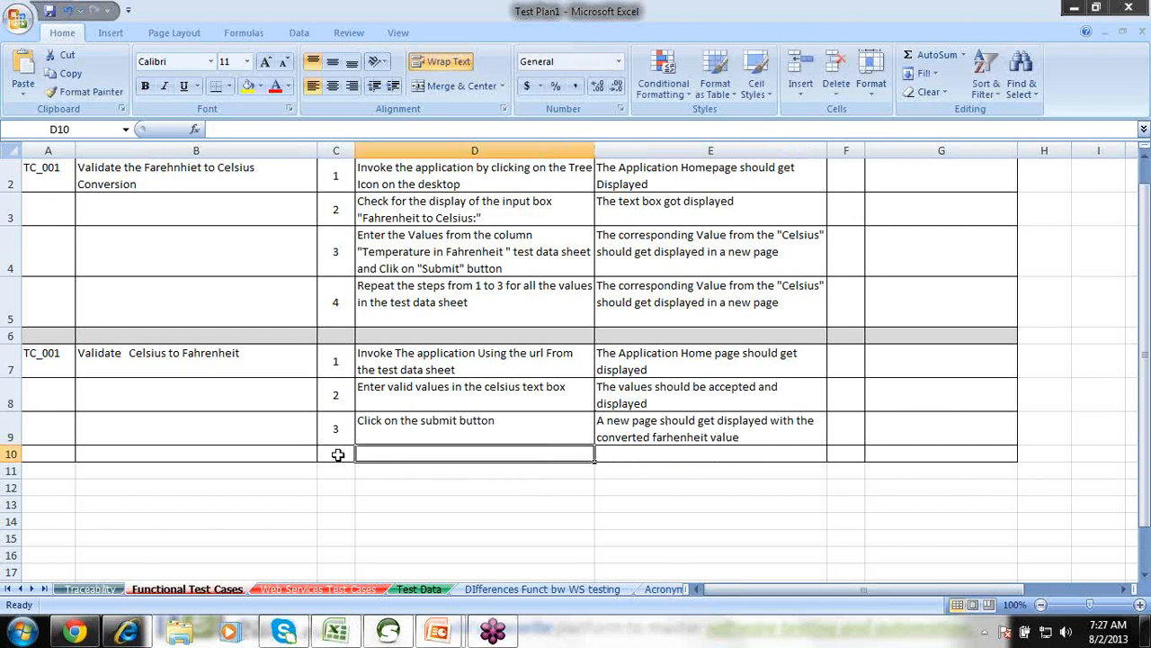
# Number step 4 and enter 'Repeat the steps 1 to 3 for the values in the test data sheet' in D10.
pyautogui.click(332, 451)
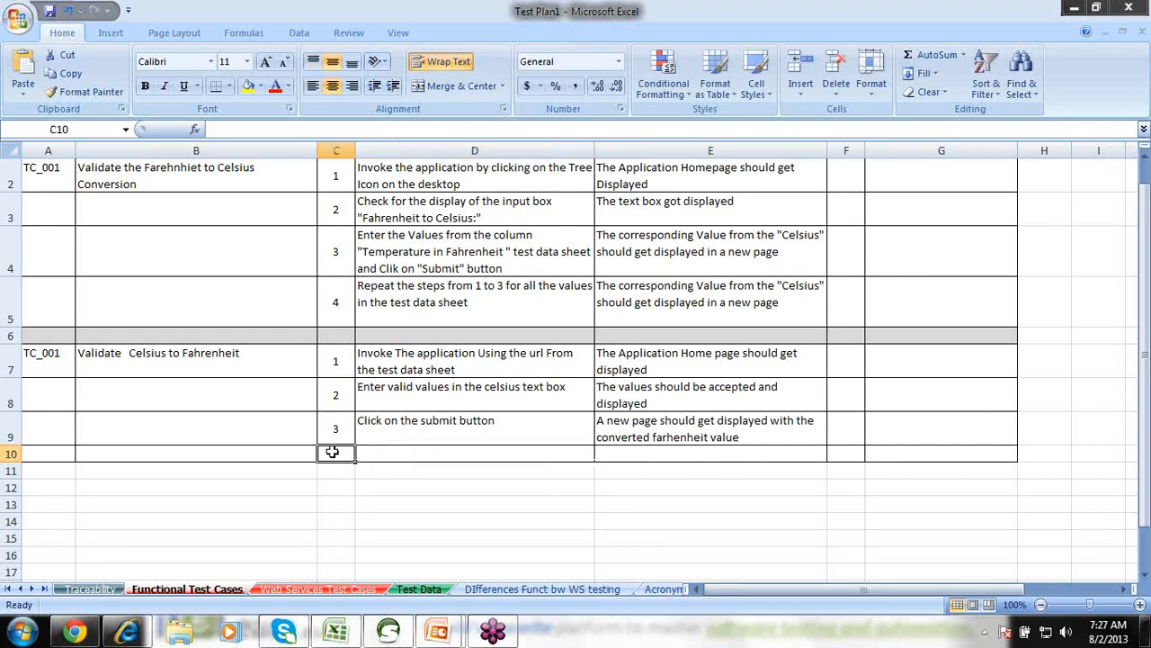
pyautogui.write('4')
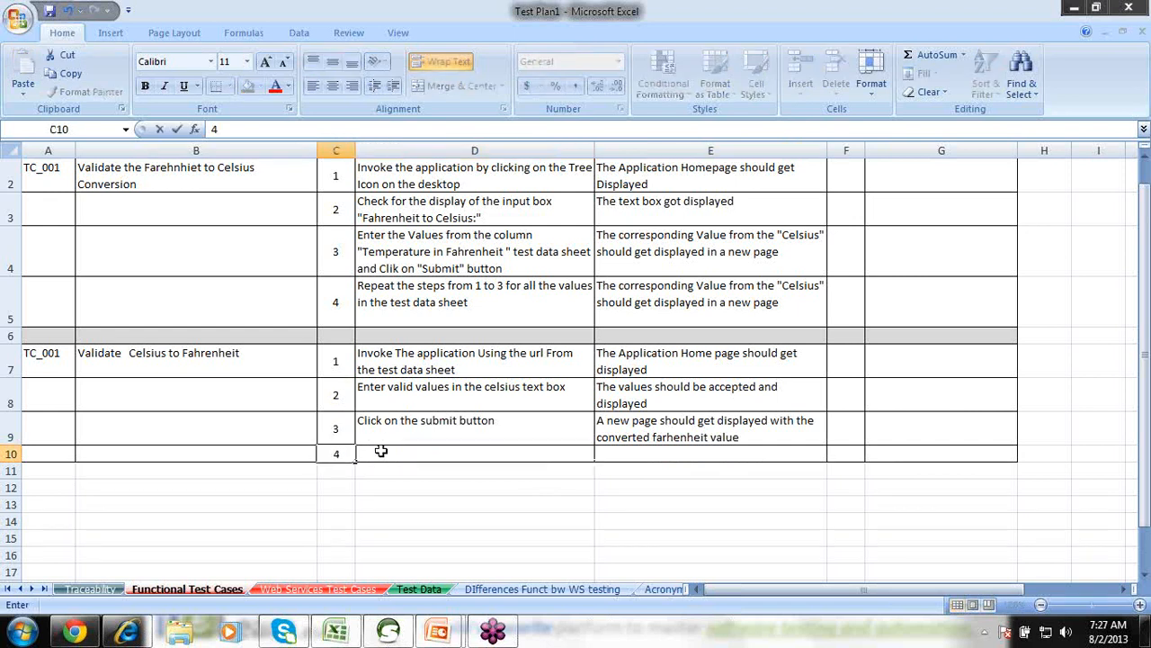
pyautogui.click(382, 450)
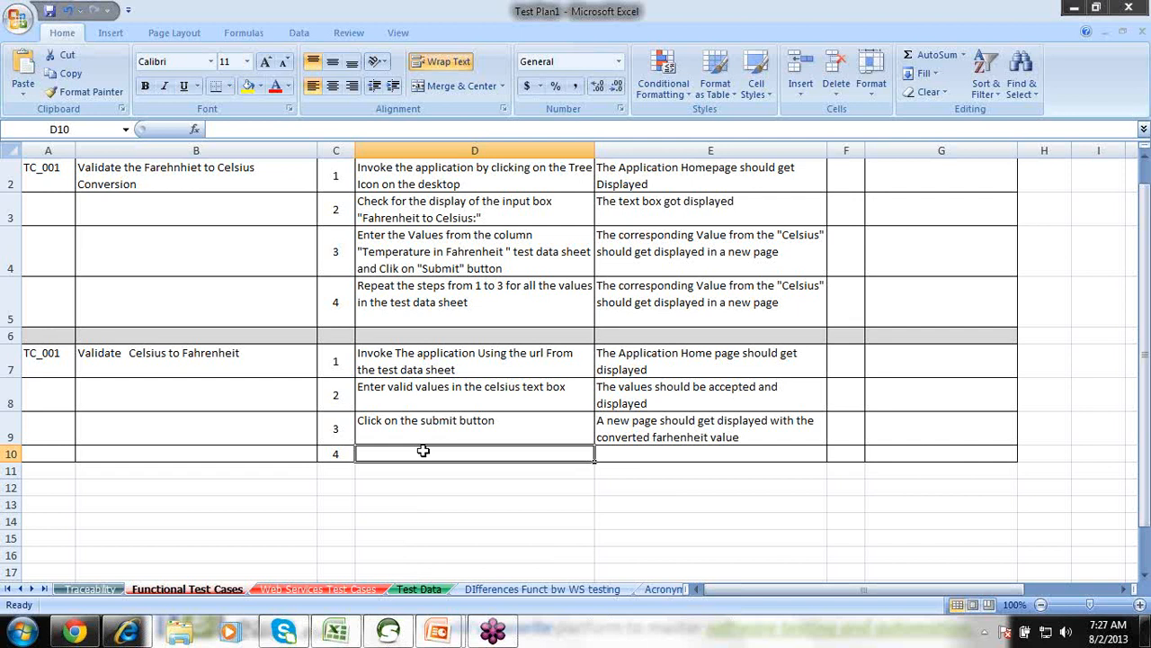
pyautogui.write('Repeat')
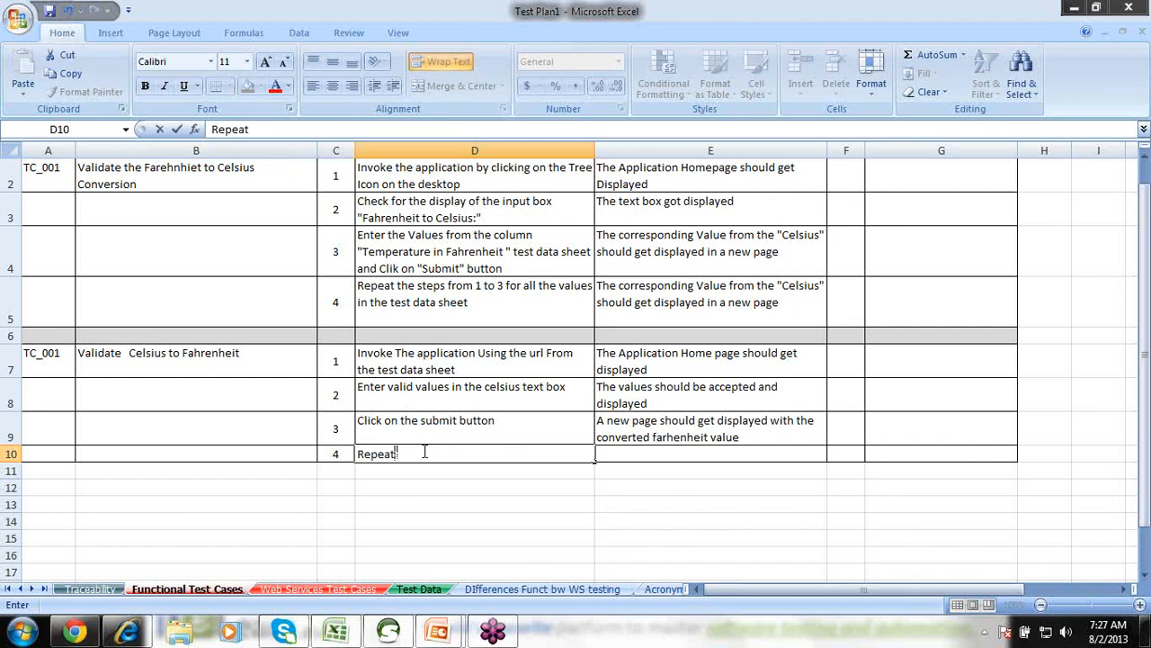
pyautogui.write(' the ste')
pyautogui.click(873, 289)
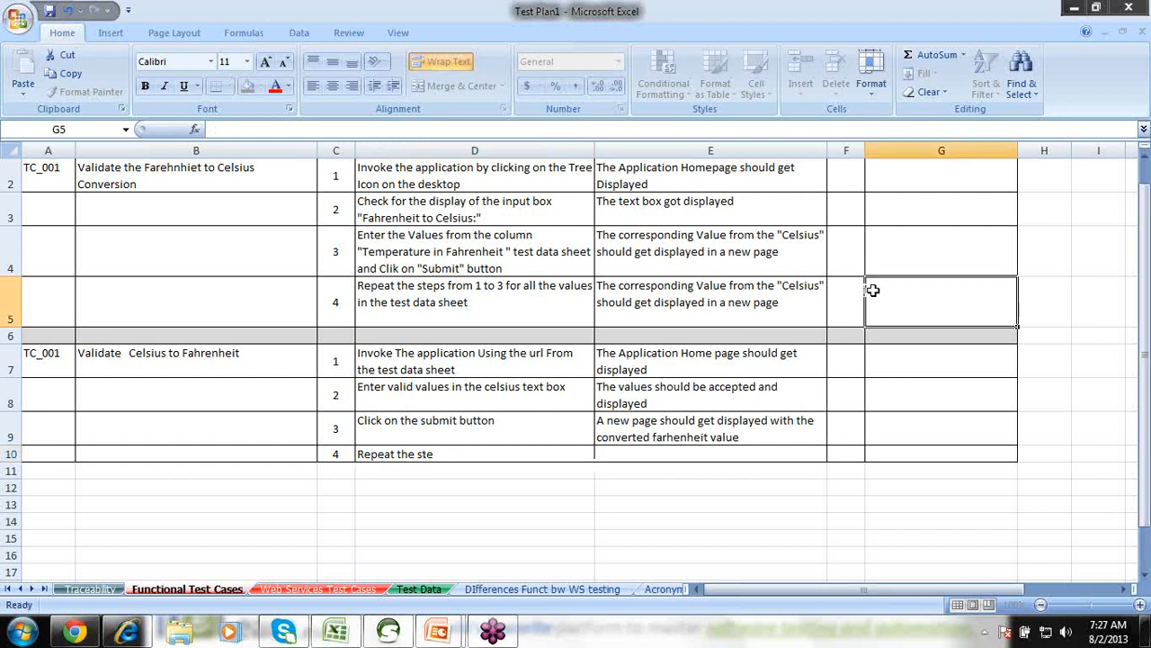
pyautogui.doubleClick(441, 453)
pyautogui.write('p')
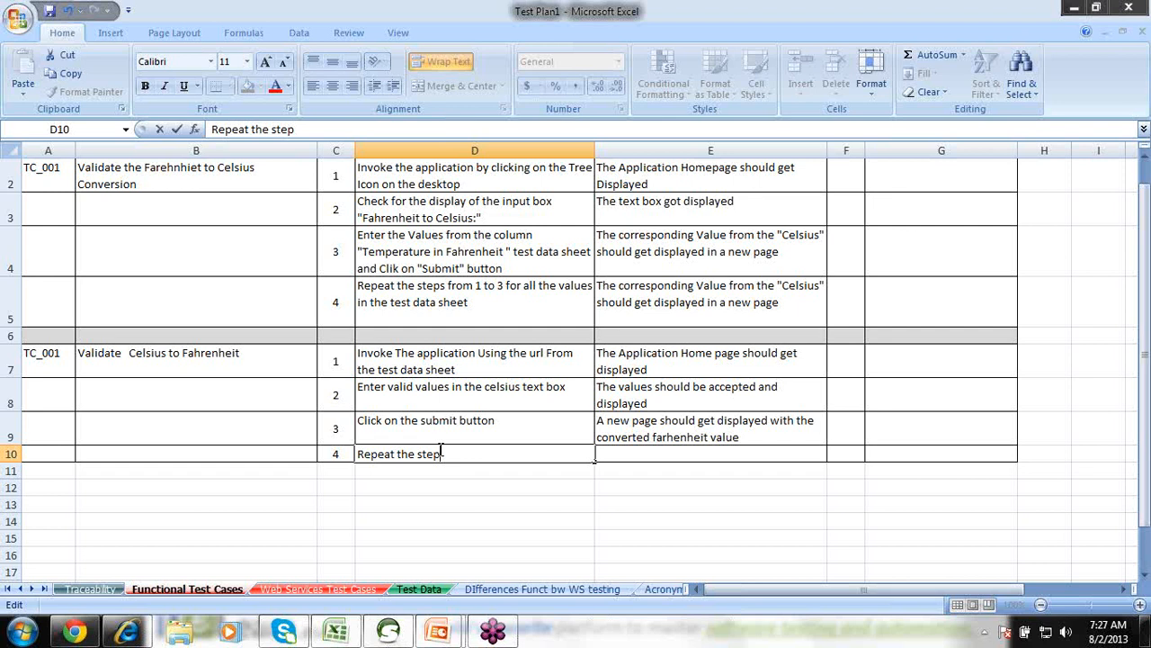
pyautogui.write('s 1 to 3 for the values i')
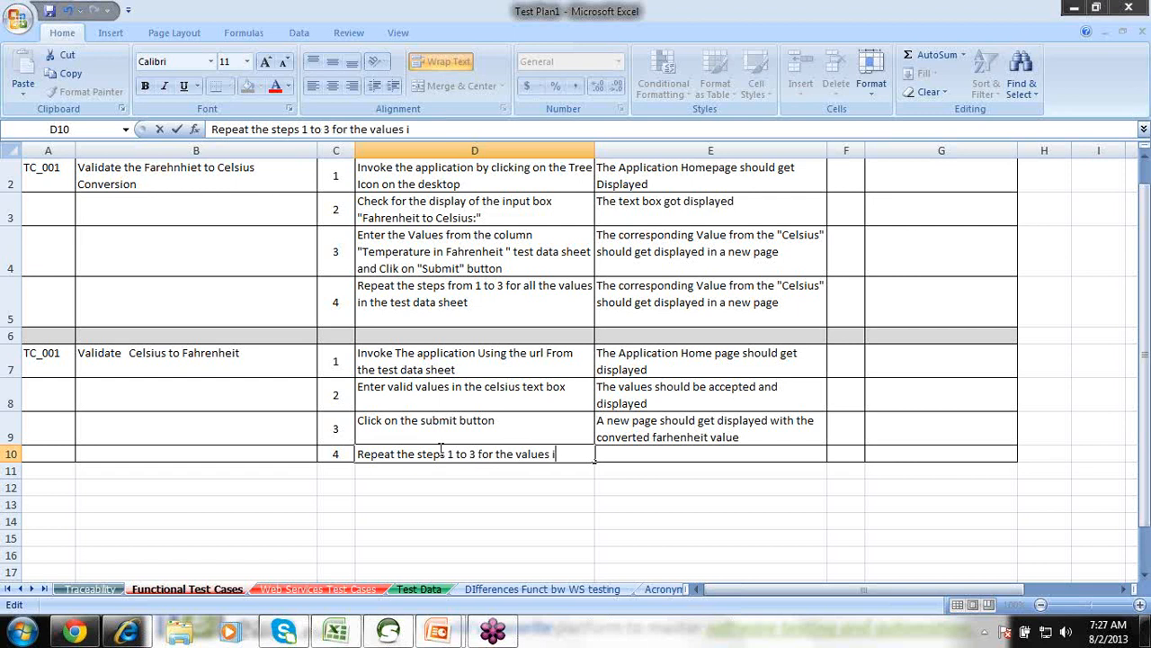
pyautogui.write('n the test data')
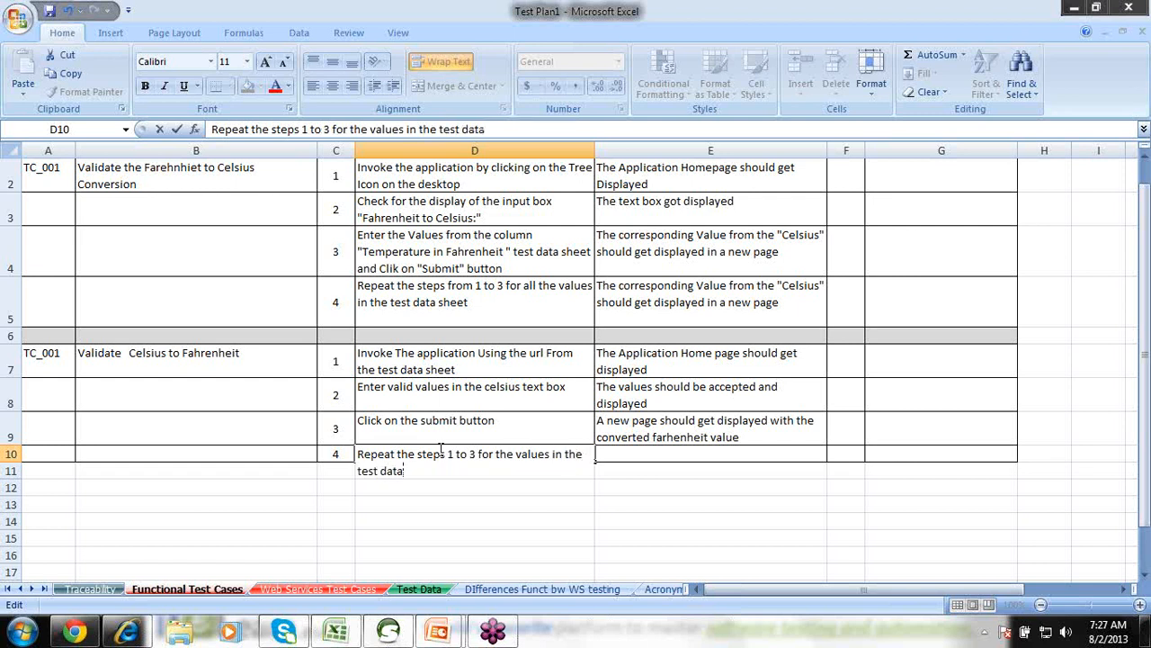
pyautogui.write(' sheet')
# Give step 4 the expected result 'The corresponding values should get displayed', then open the Test Data sheet.
pyautogui.press('Tab')
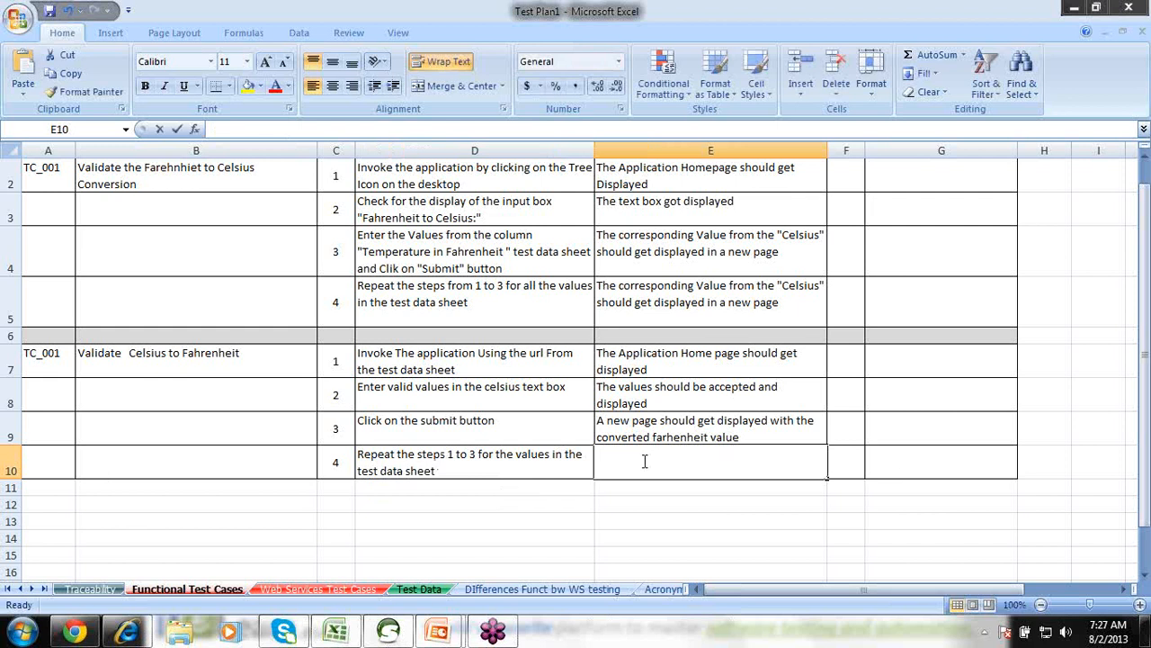
pyautogui.write('The co')
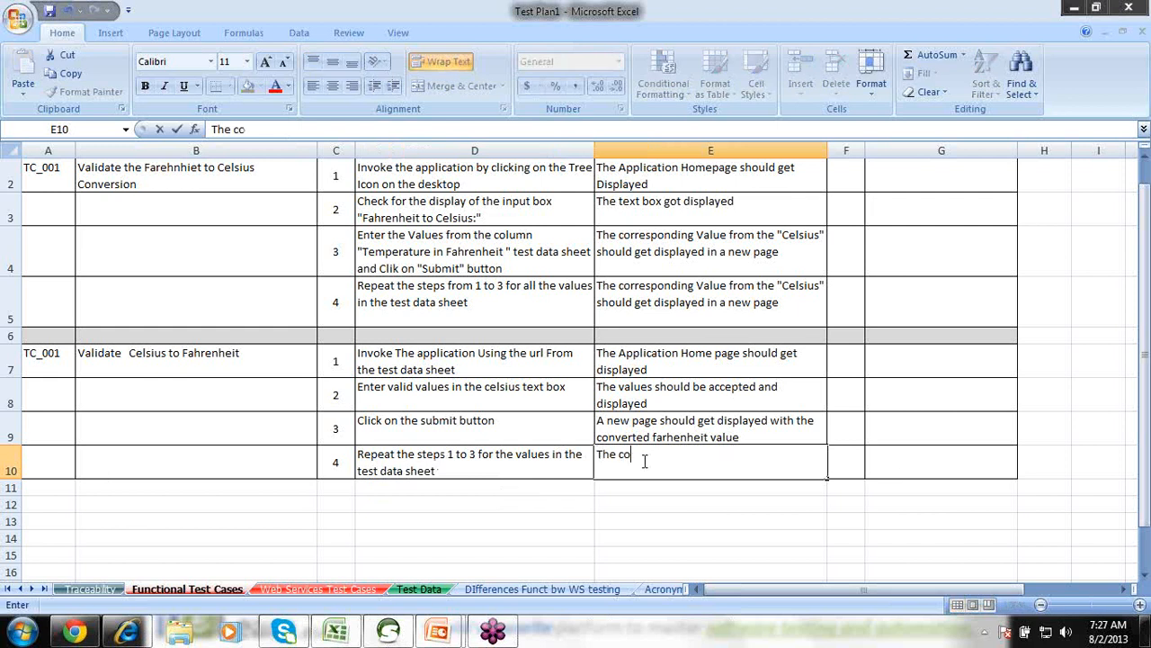
pyautogui.write('rresponding values sho')
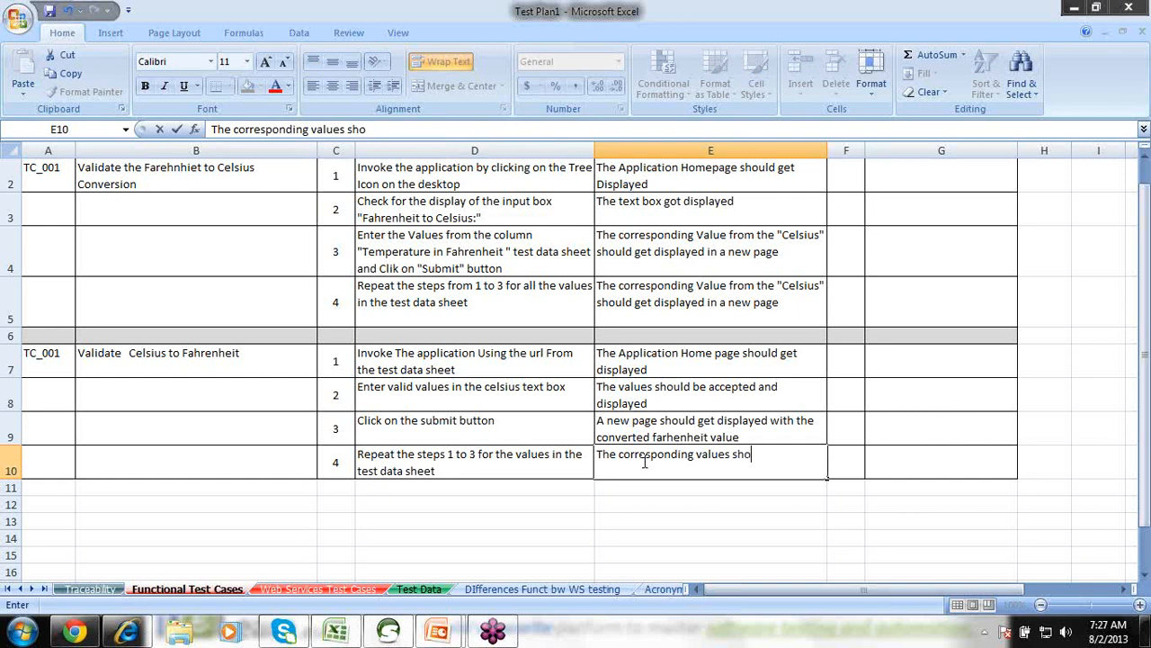
pyautogui.write('uld get dis')
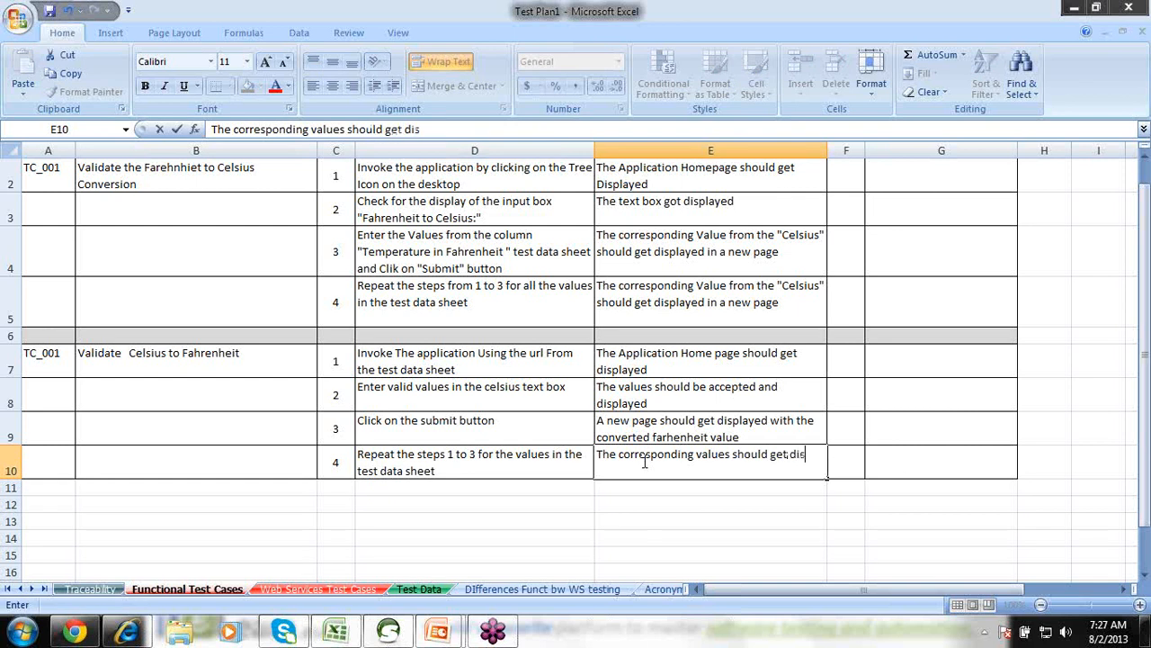
pyautogui.write('played')
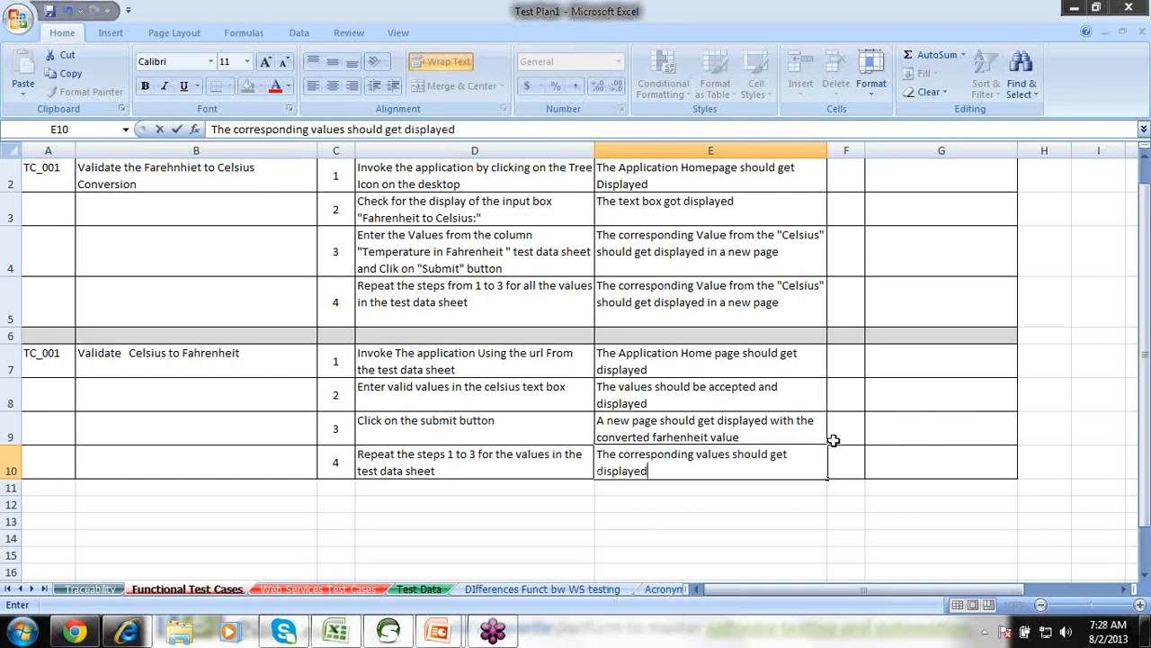
pyautogui.click(848, 455)
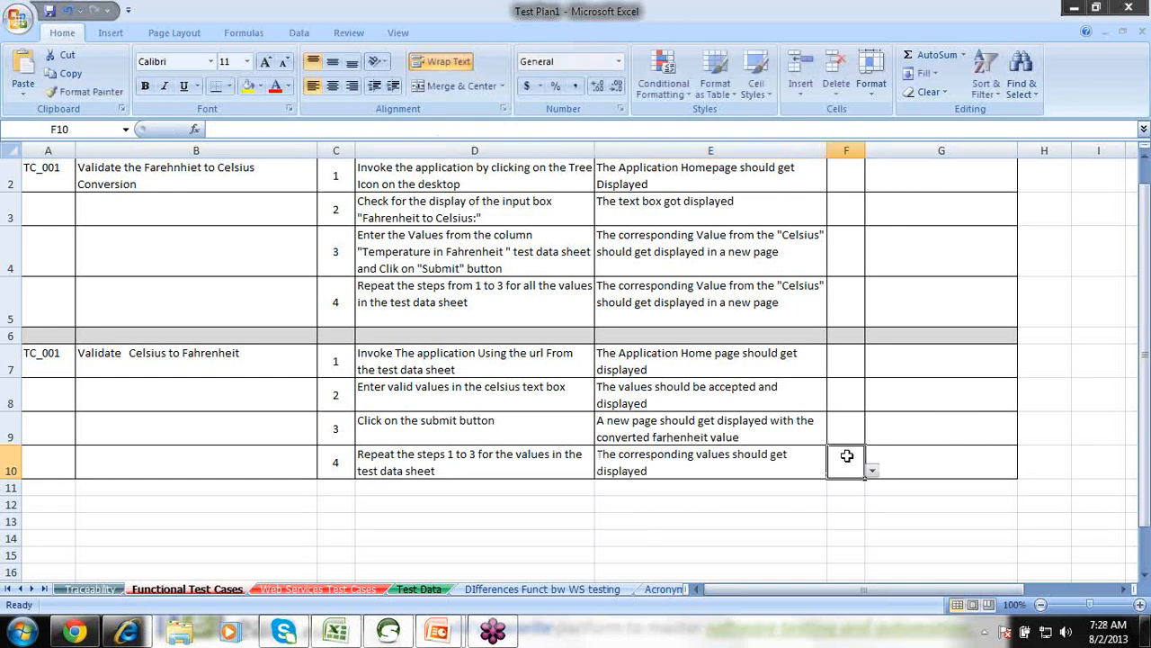
pyautogui.click(444, 356)
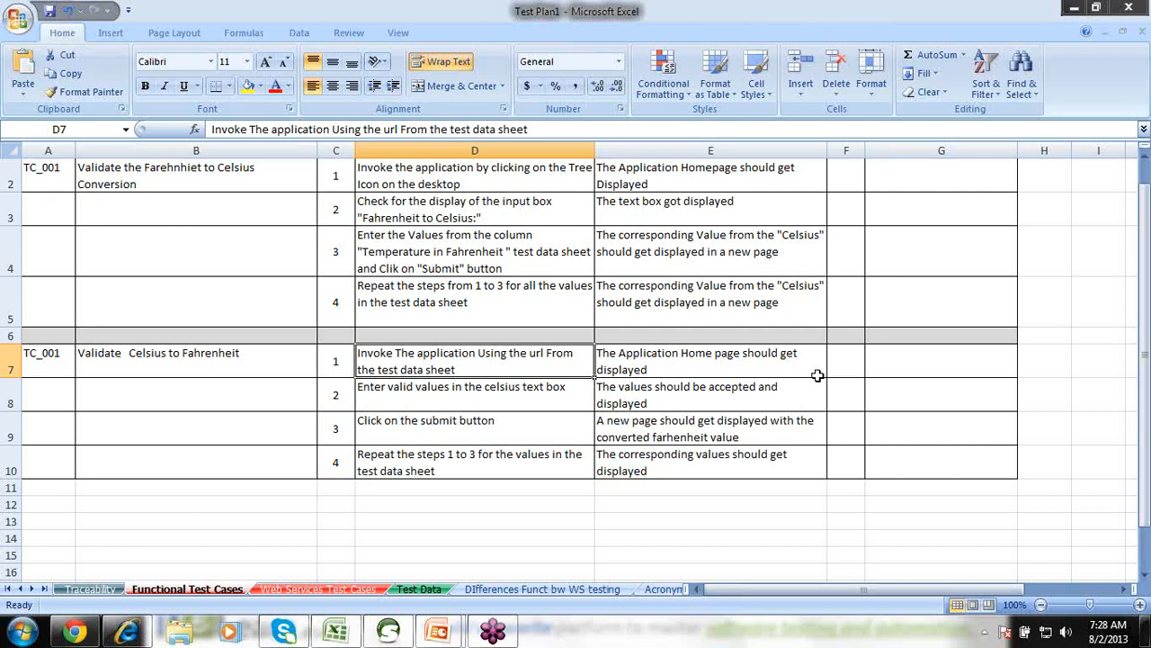
pyautogui.click(633, 441)
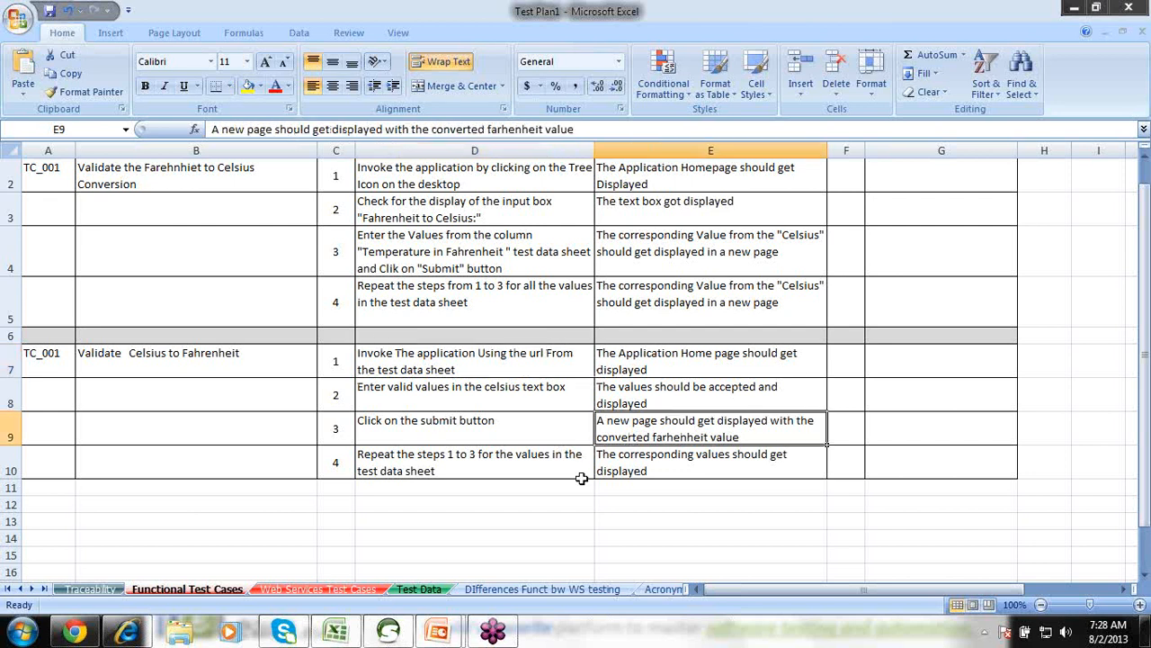
pyautogui.click(428, 589)
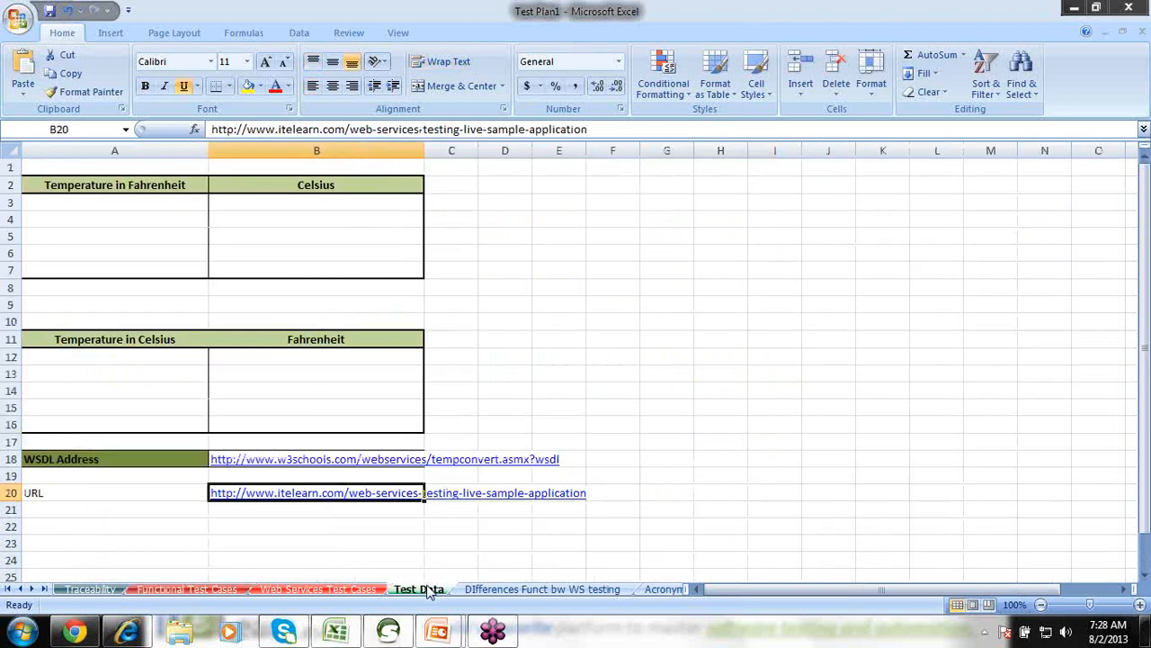
# Enter Celsius test values 23 and -40 in A12 and A13.
pyautogui.click(108, 362)
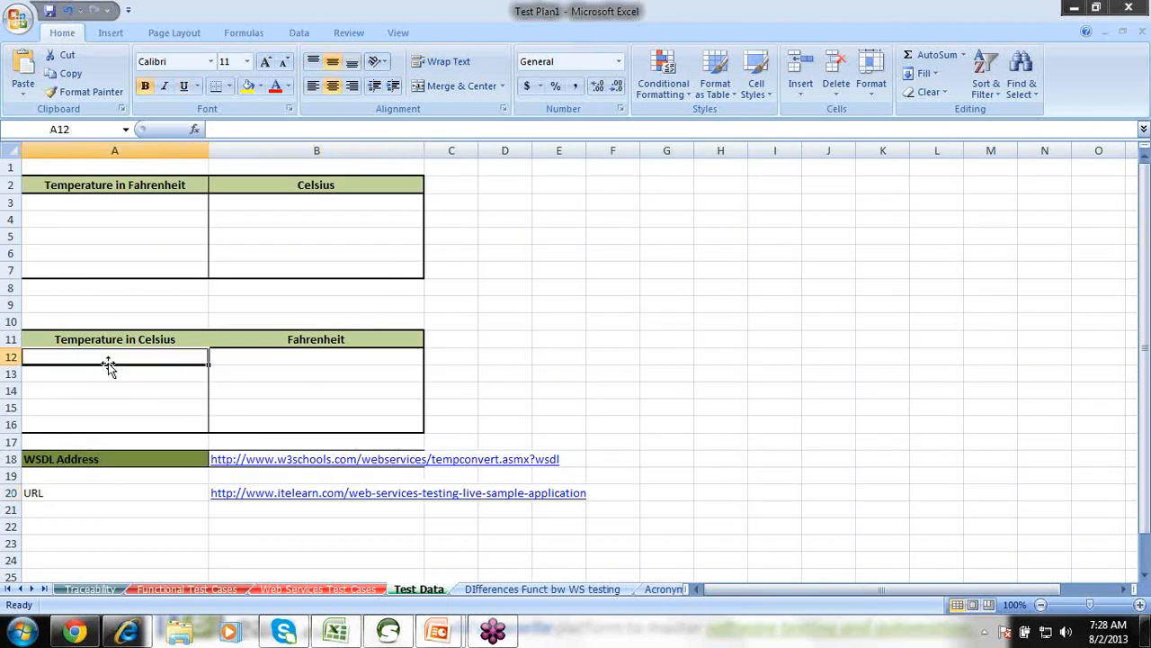
pyautogui.write('23')
pyautogui.press('Return')
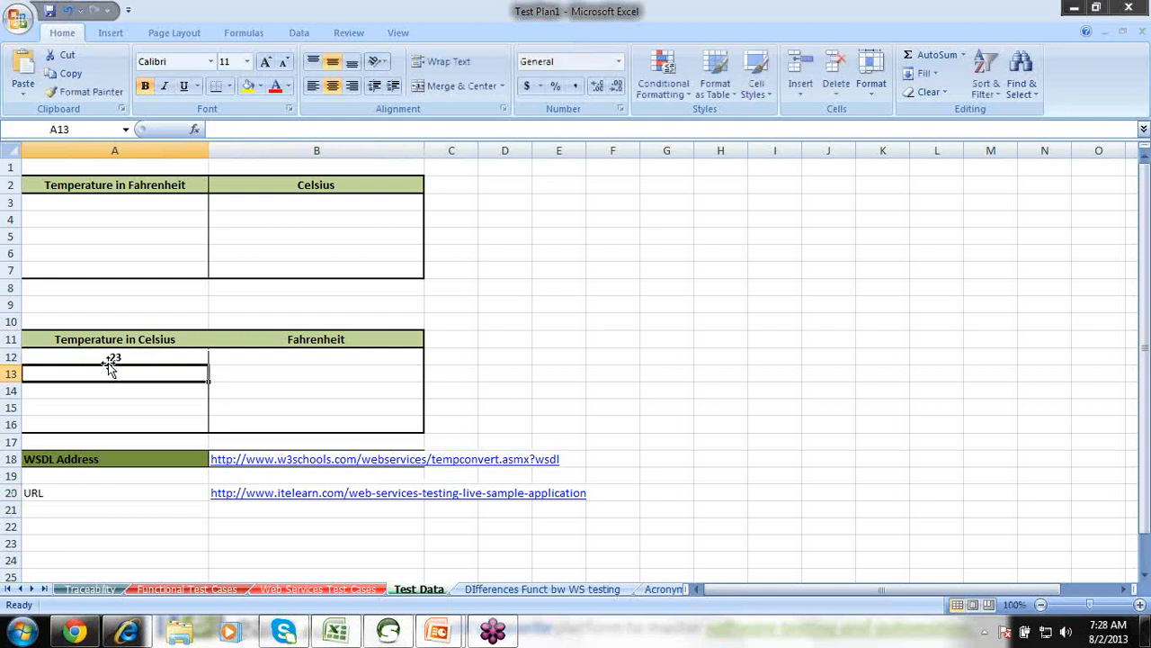
pyautogui.write('-40')
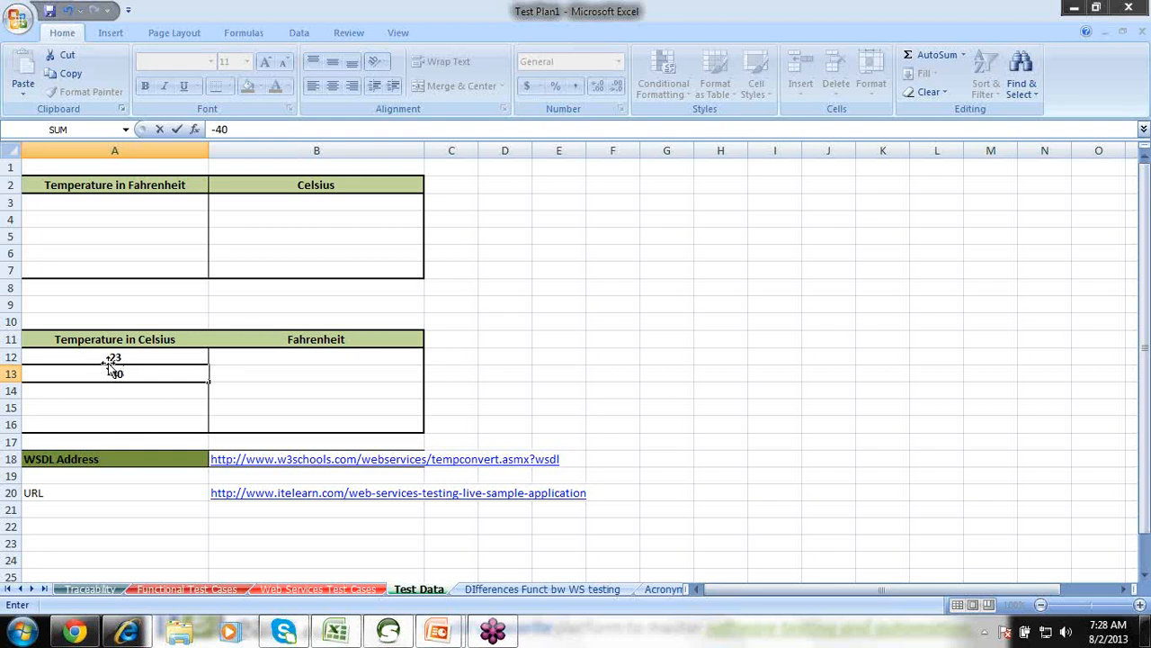
pyautogui.click(156, 390)
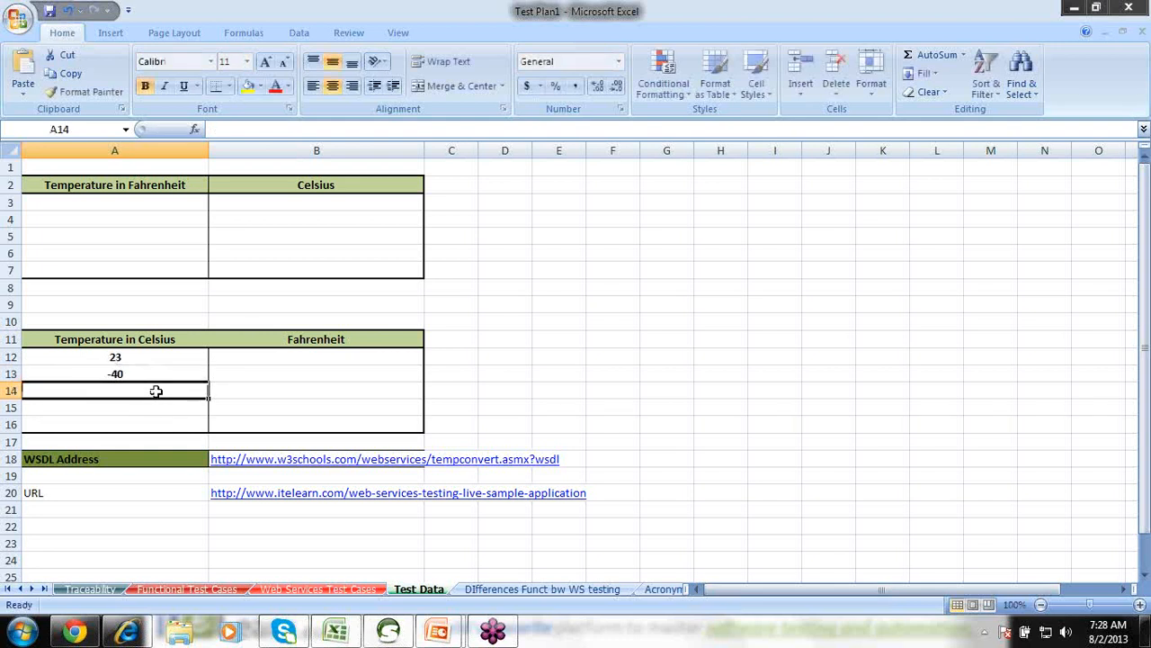
# Lower the speaker volume, then enter 34 in A14 and move to B12.
pyautogui.click(1067, 633)
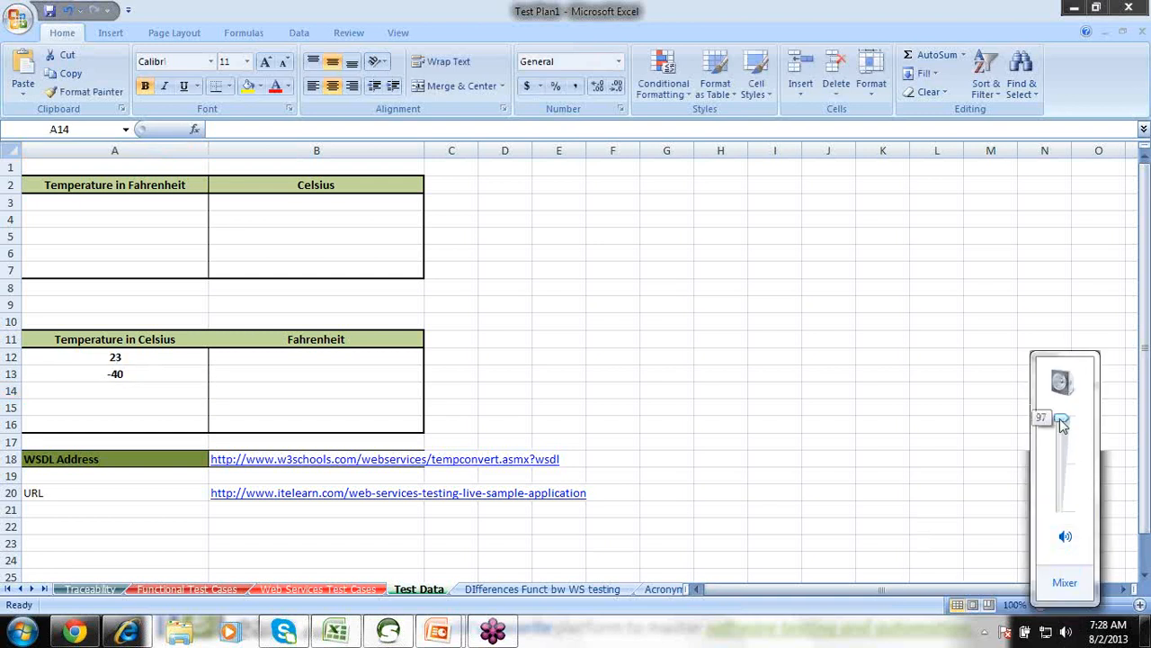
pyautogui.moveTo(1062, 425); pyautogui.dragTo(1061, 436)
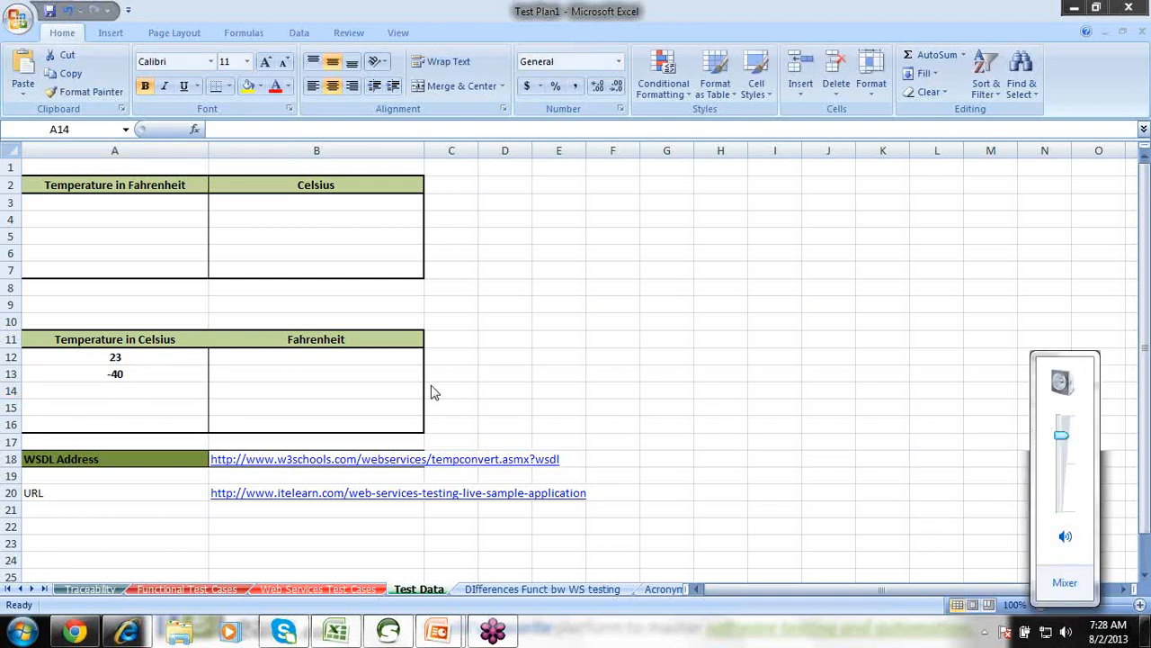
pyautogui.click(138, 385)
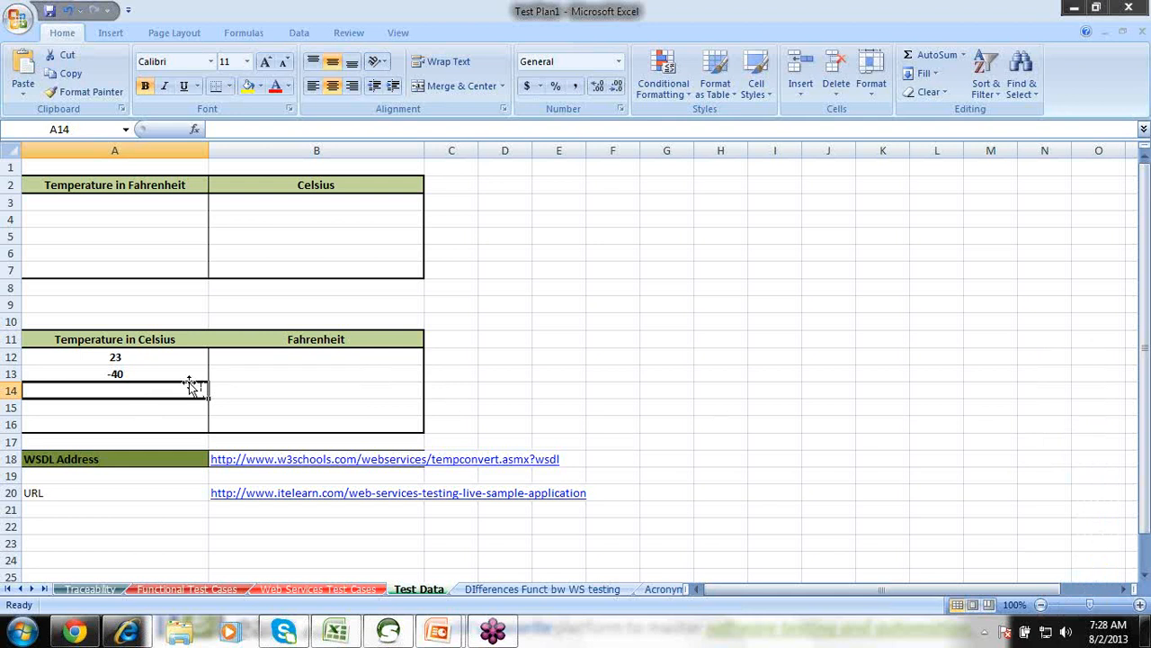
pyautogui.write('34')
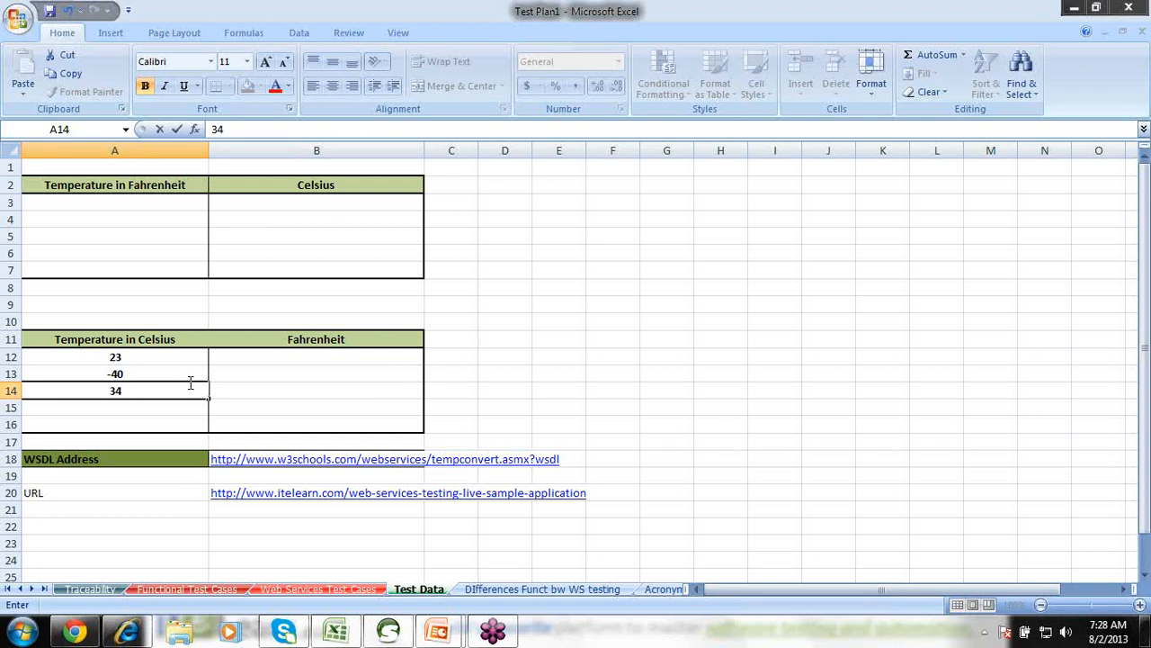
pyautogui.press('Tab')
pyautogui.press('Up')
pyautogui.press('Up')
pyautogui.press('Down')
pyautogui.press('Down')
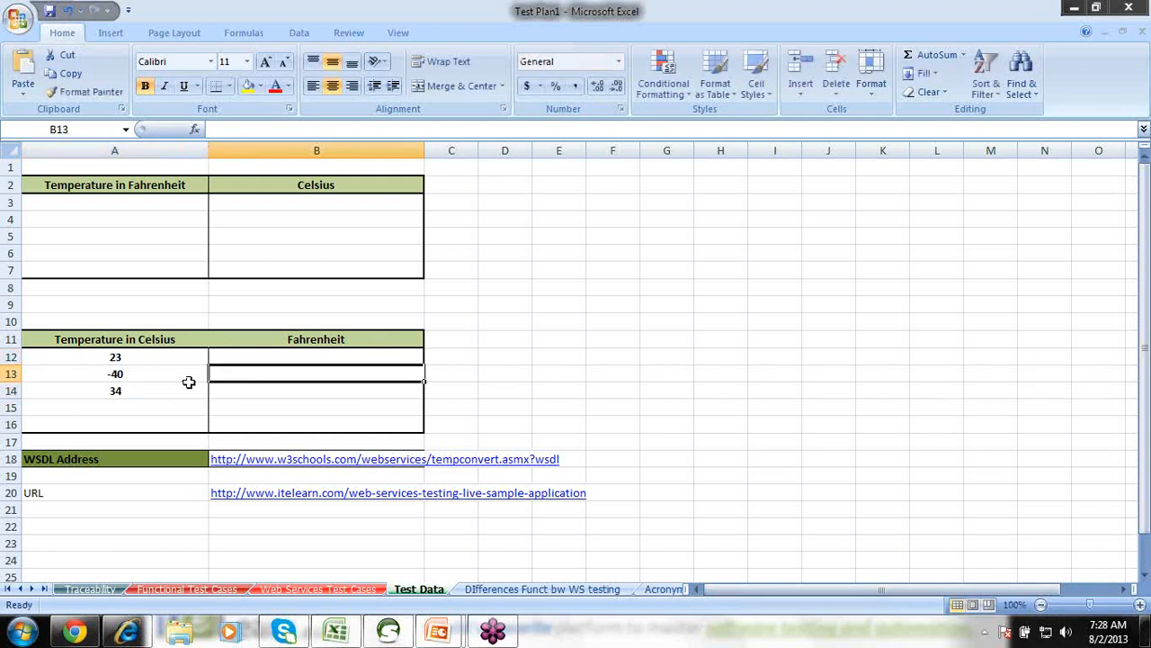
pyautogui.press('Up')
pyautogui.press('Up')
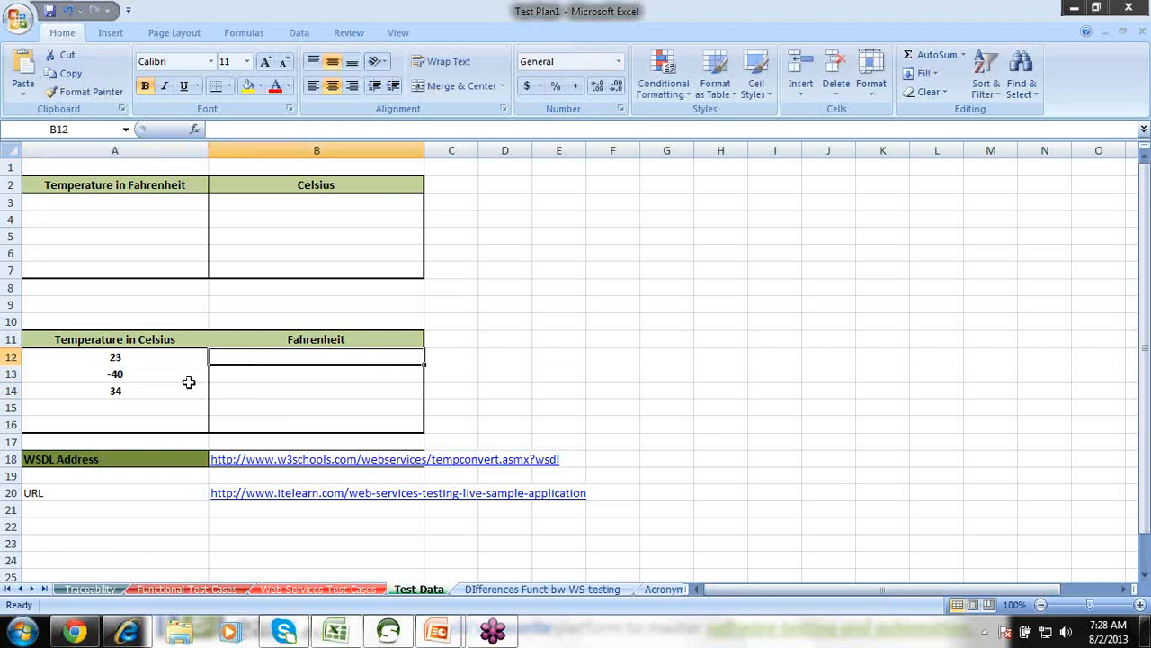
# Enter =ABS((A12*9/5)+32) in B12, converting 23 °C to 73.4 °F.
pyautogui.write('=')
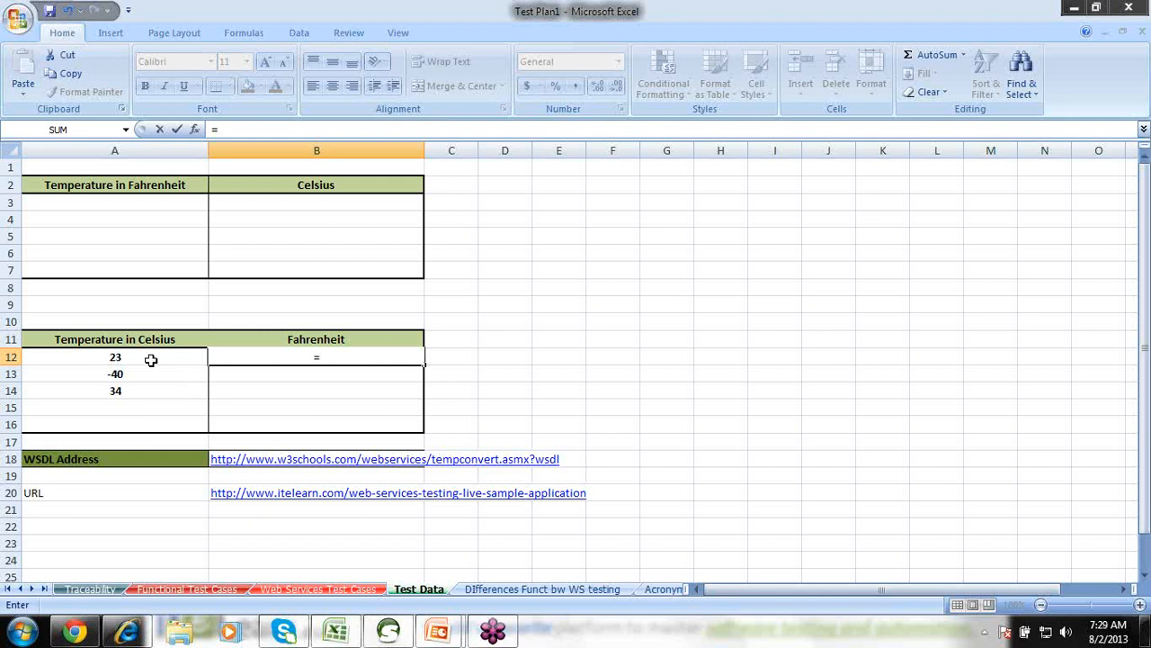
pyautogui.click(150, 359)
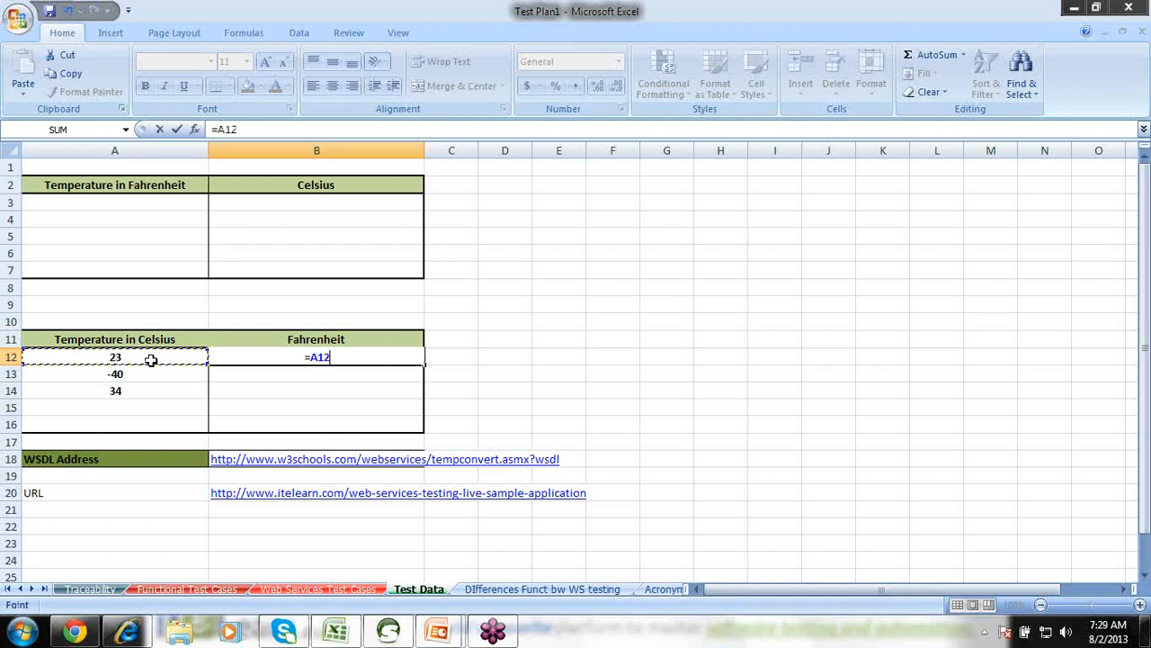
pyautogui.click(240, 130)
pyautogui.write('*9/5')
pyautogui.write(')')
pyautogui.click(220, 130)
pyautogui.write('(')
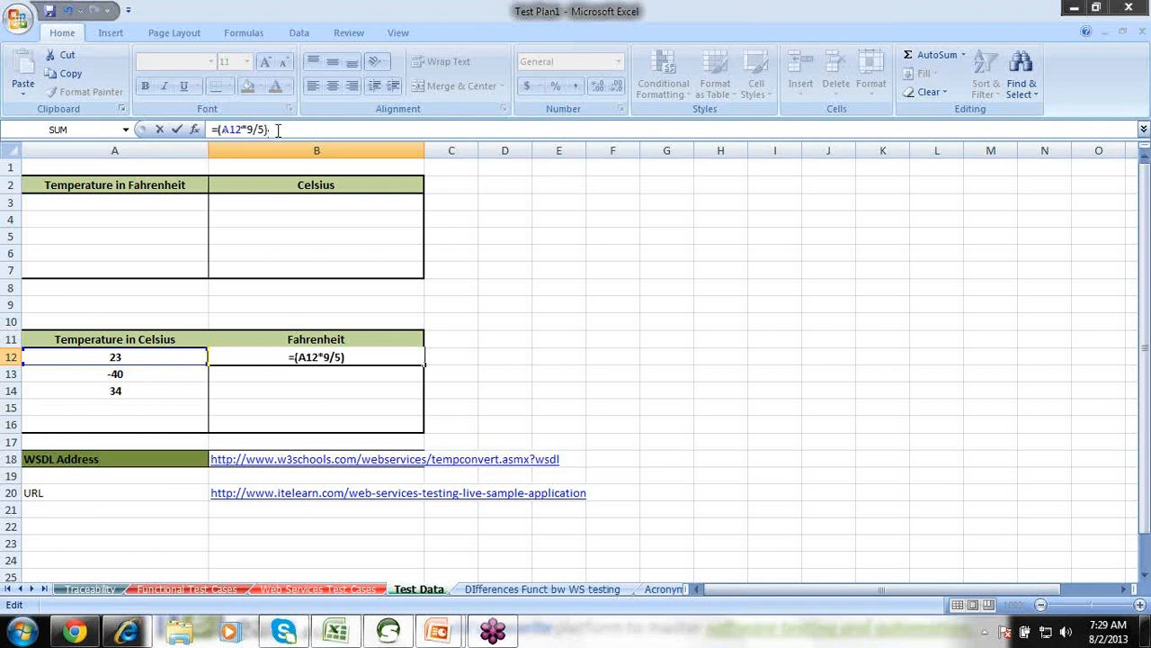
pyautogui.write('+32')
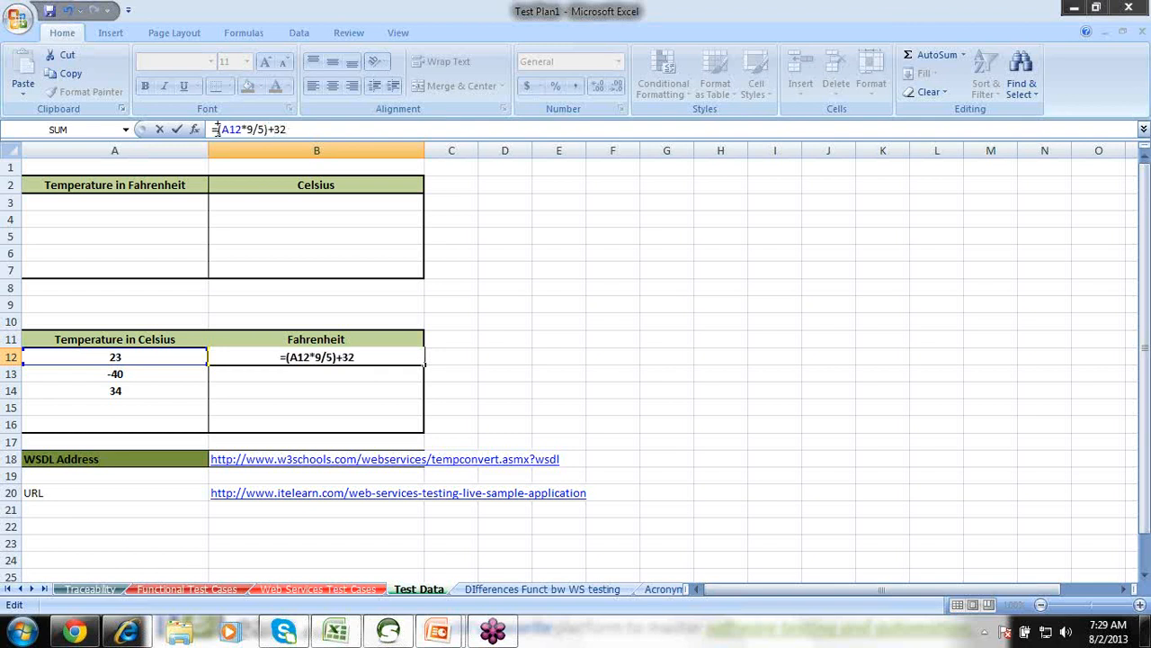
pyautogui.write('ABs')
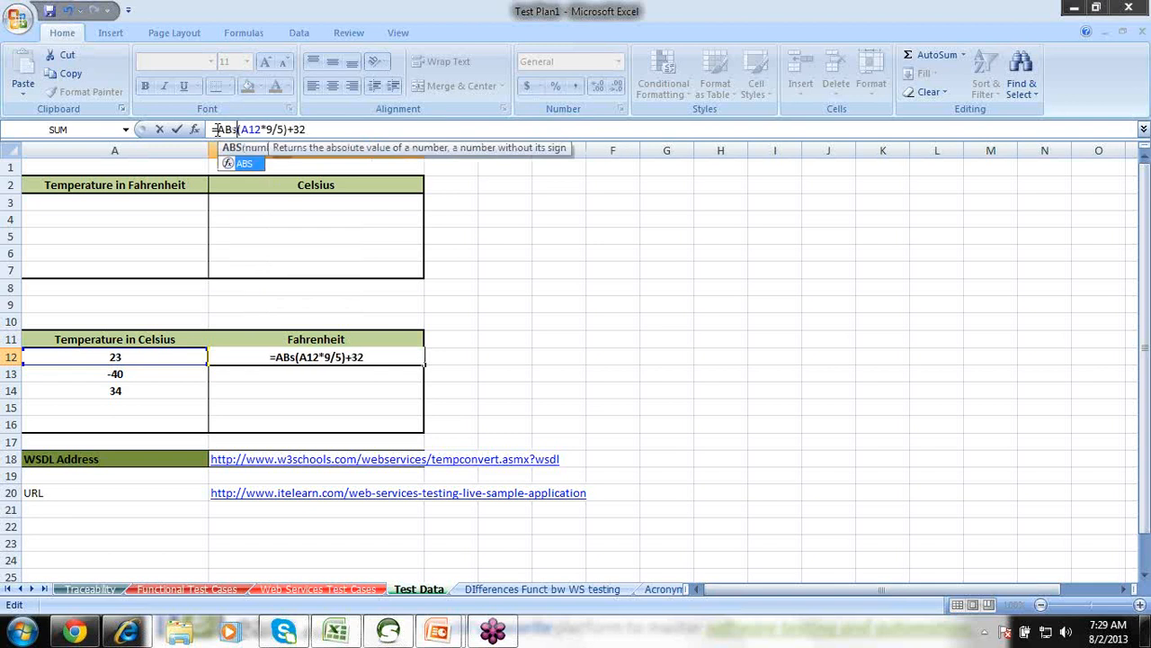
pyautogui.press('BackSpace')
pyautogui.press('BackSpace')
pyautogui.write('bs(')
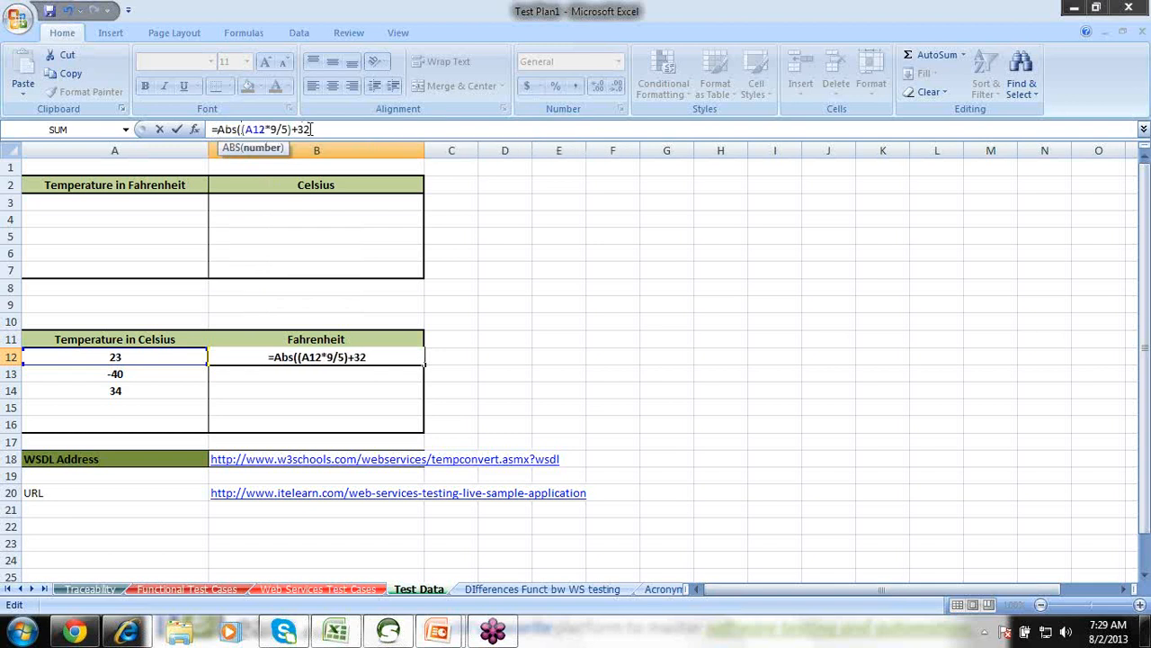
pyautogui.write(')')
pyautogui.press('Return')
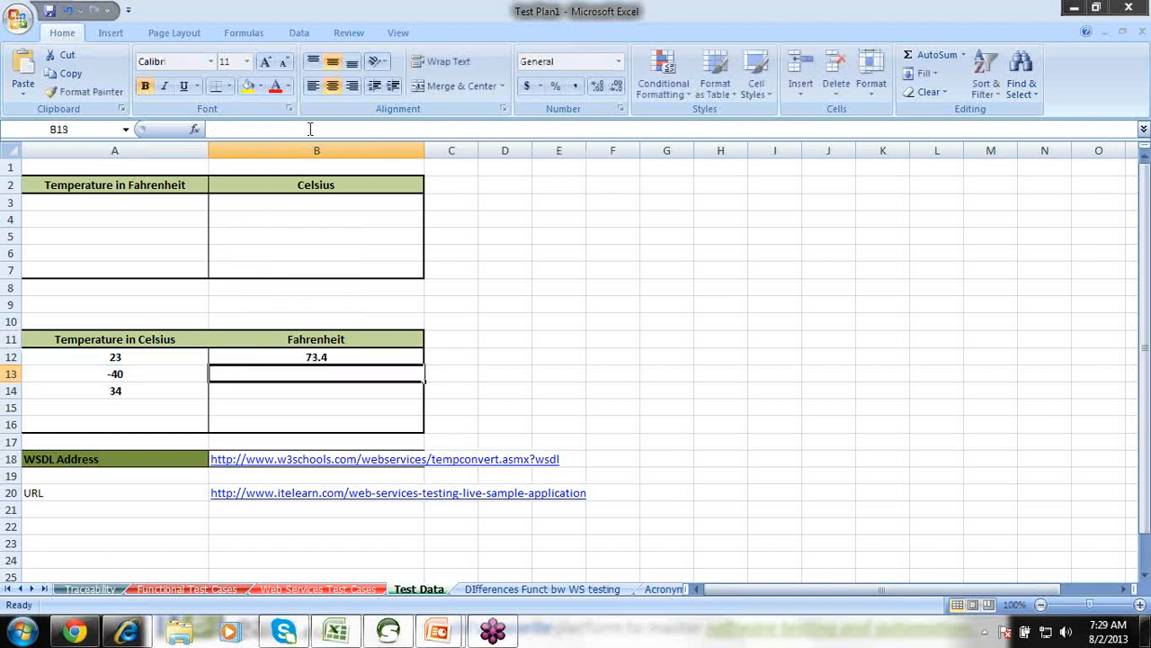
# Fill the B12 conversion formula down to B14, giving 40 for -40 and 93.2 for 34.
pyautogui.click(320, 357)
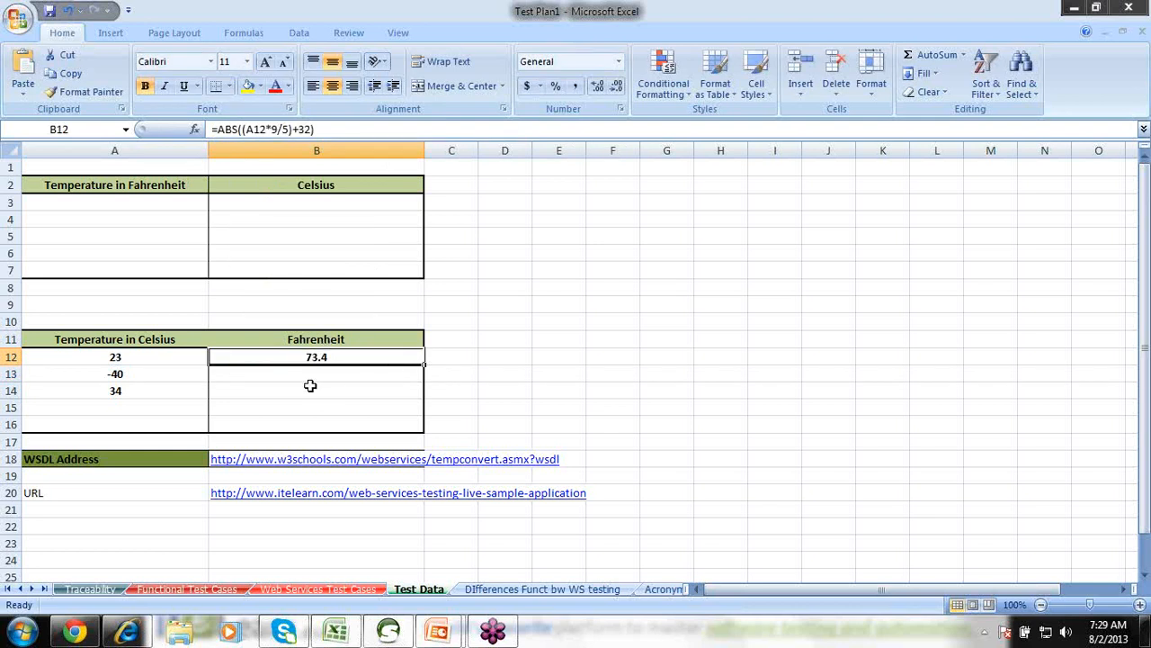
pyautogui.click(259, 373)
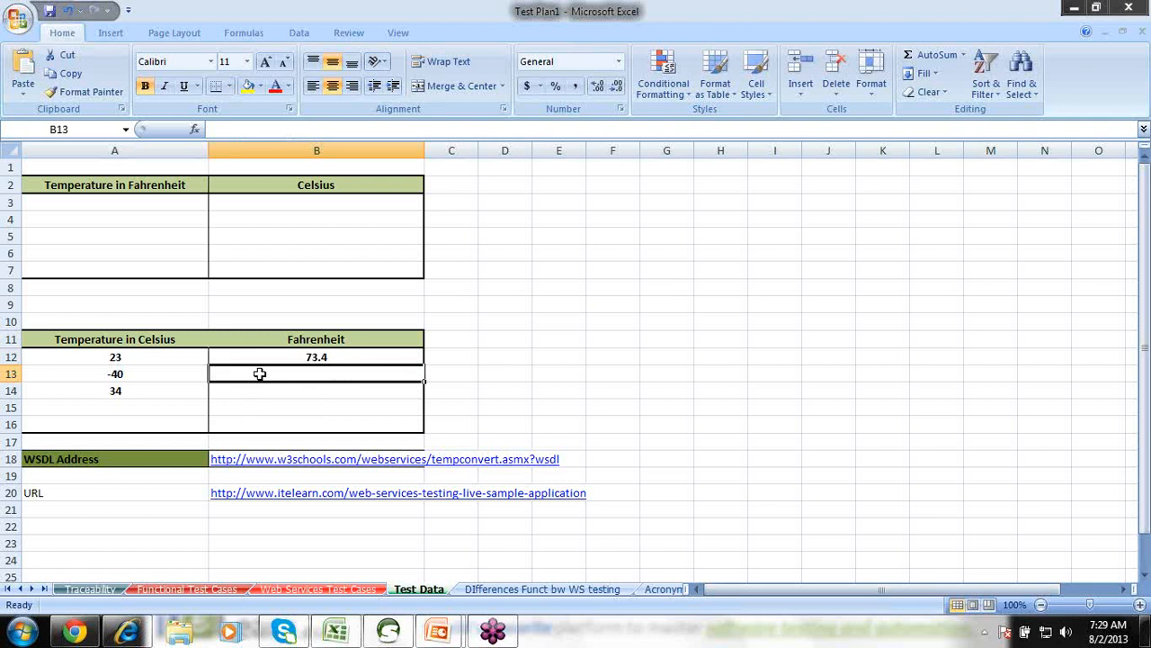
pyautogui.click(302, 357)
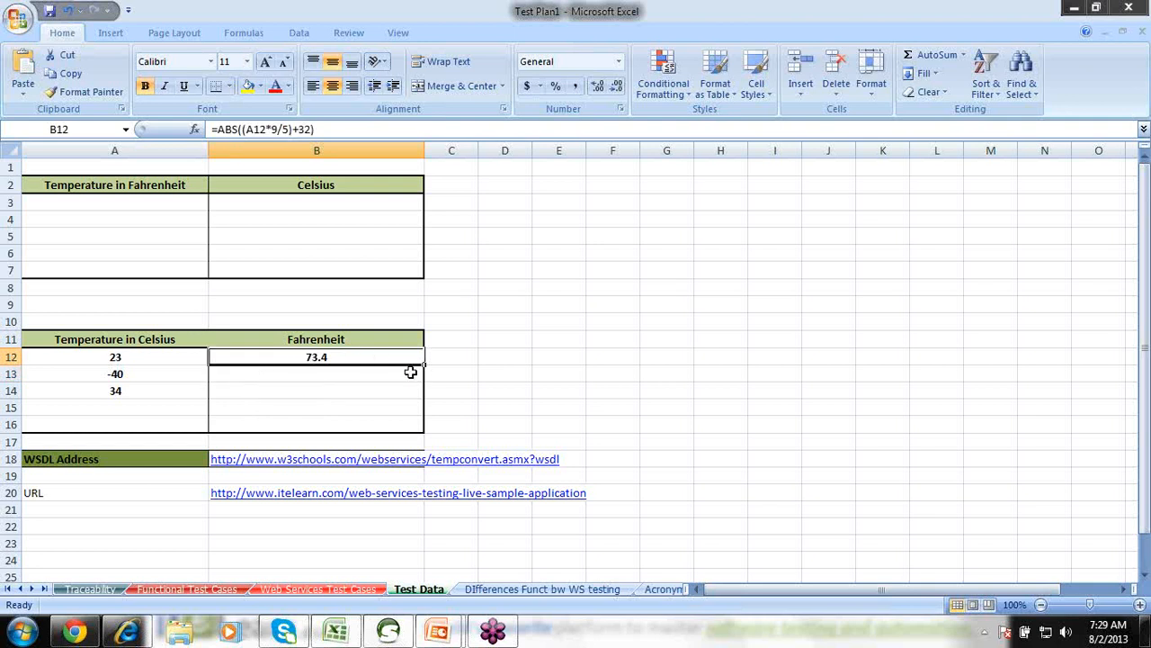
pyautogui.moveTo(426, 368); pyautogui.dragTo(417, 394)
pyautogui.click(346, 378)
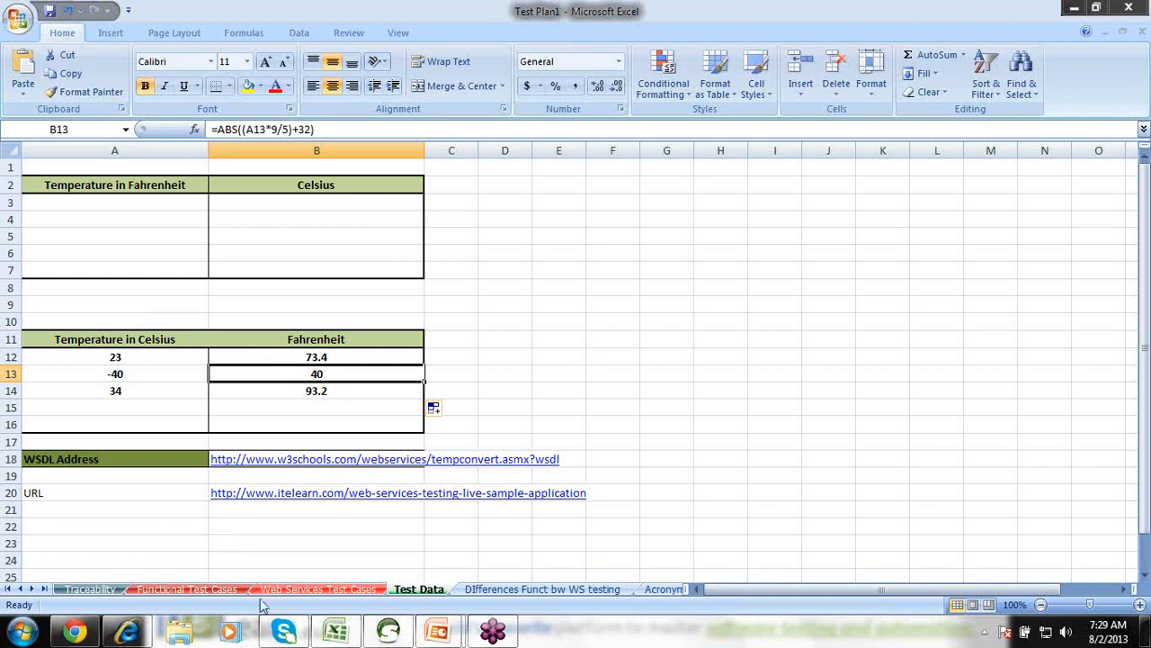
# Clear step 3's expected result in E9 on the Functional Test Cases sheet.
pyautogui.click(189, 589)
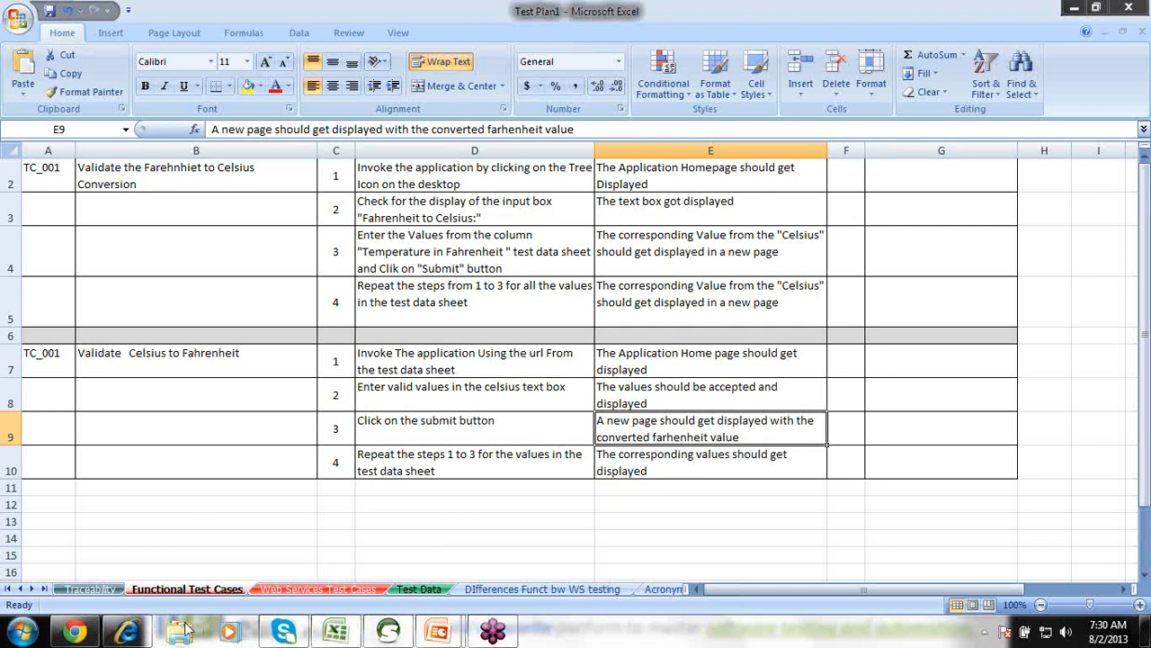
pyautogui.click(75, 632)
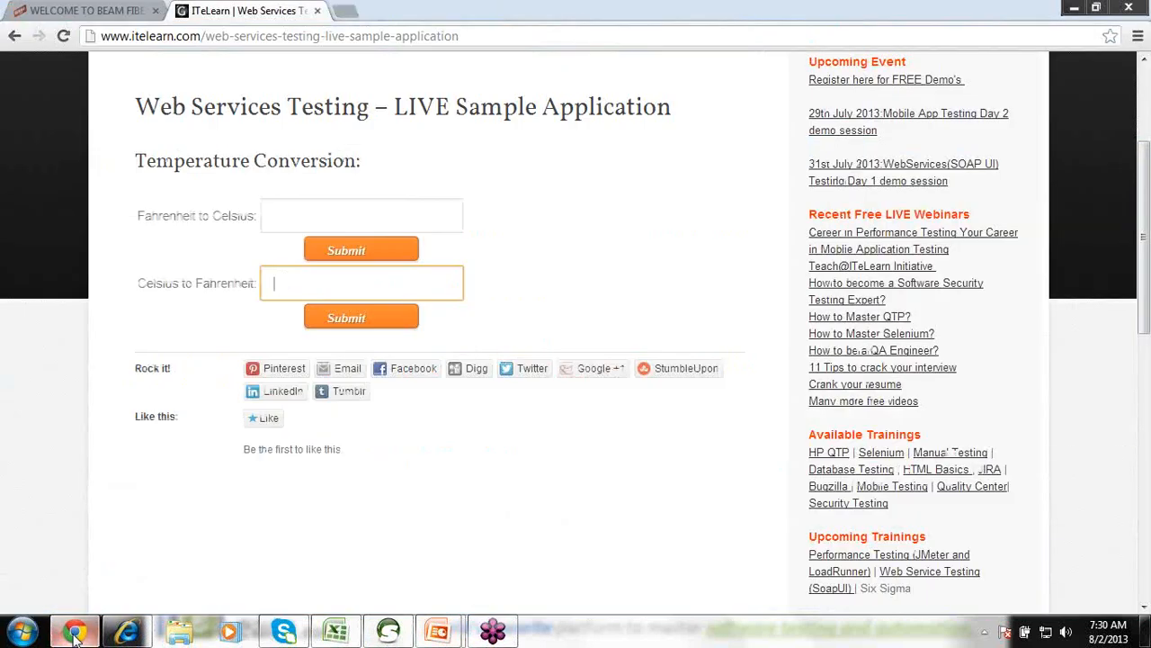
pyautogui.hotkey('alt', 'Tab')
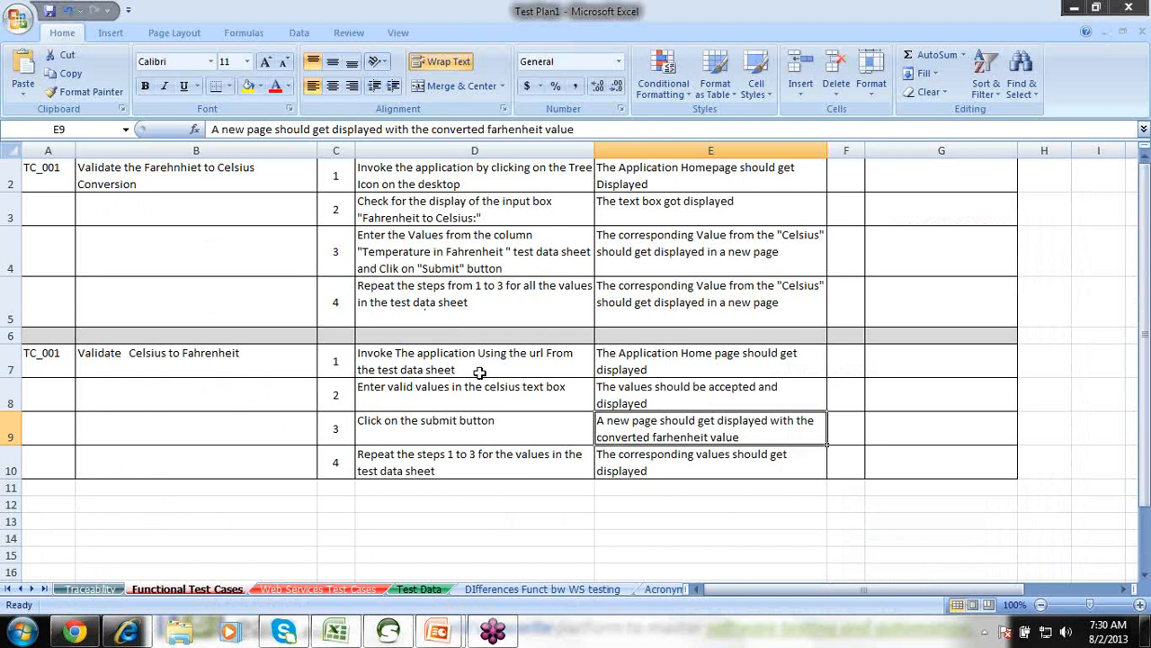
pyautogui.hotkey('alt', 'Tab')
pyautogui.hotkey('alt', 'Tab')
pyautogui.press('Delete')
pyautogui.press('Tab')
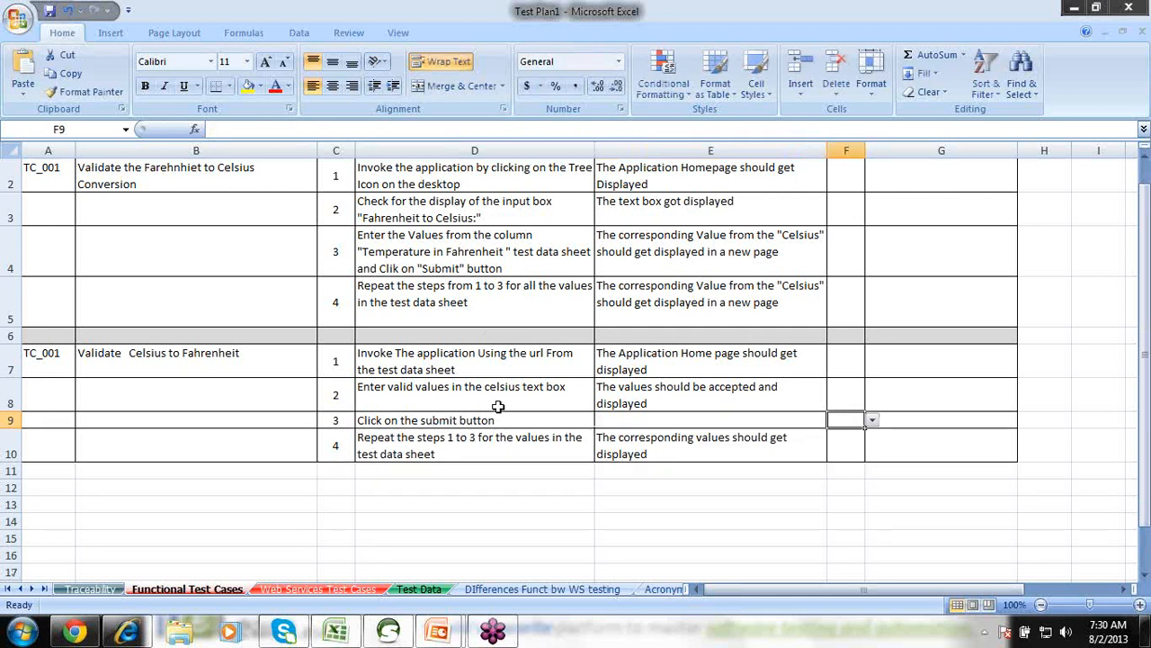
pyautogui.click(488, 395)
# Try 23 in the converter web page against the Test Data sheet, then return to Functional Test Cases.
pyautogui.hotkey('alt', 'Tab')
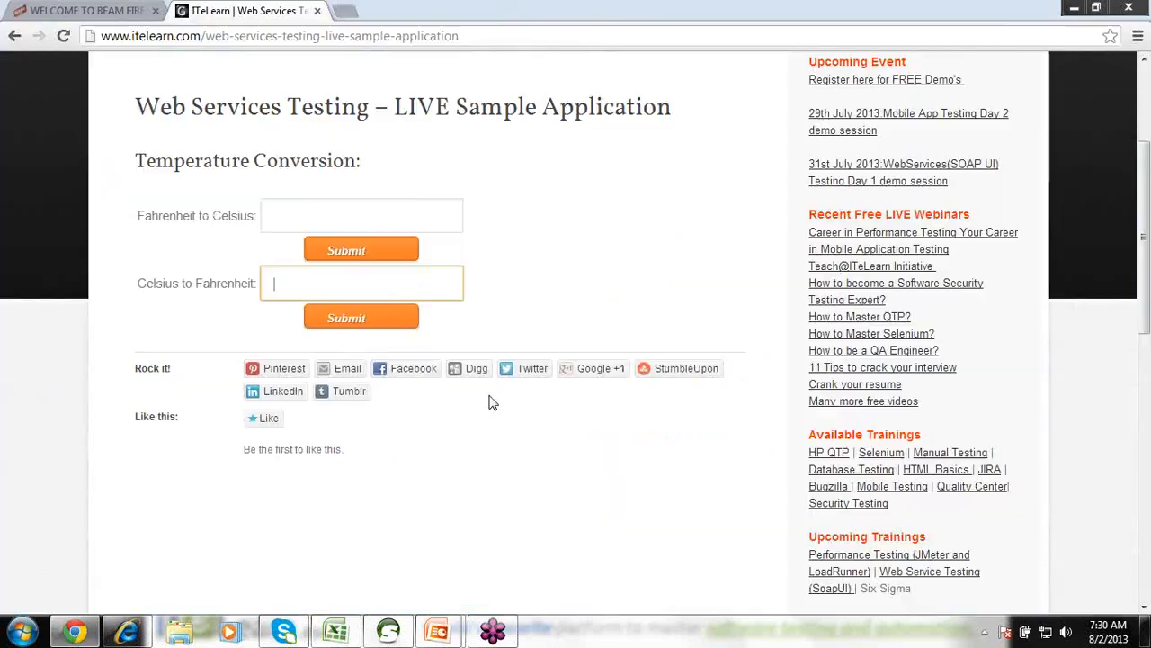
pyautogui.hotkey('alt', 'Tab')
pyautogui.click(439, 590)
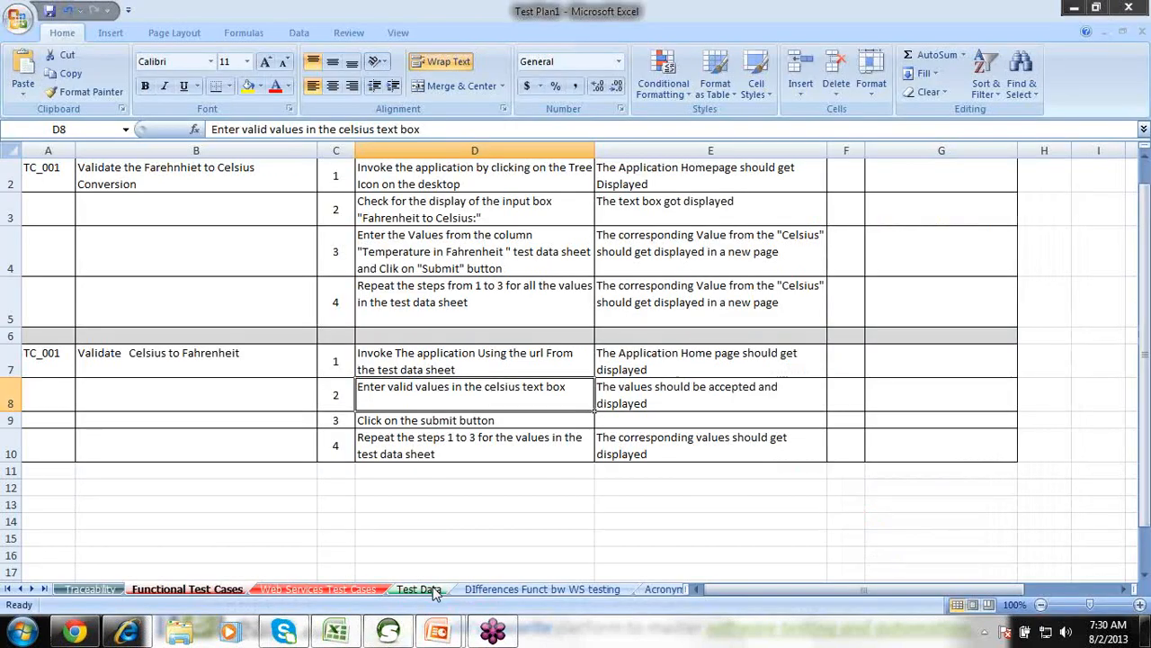
pyautogui.hotkey('alt', 'Tab')
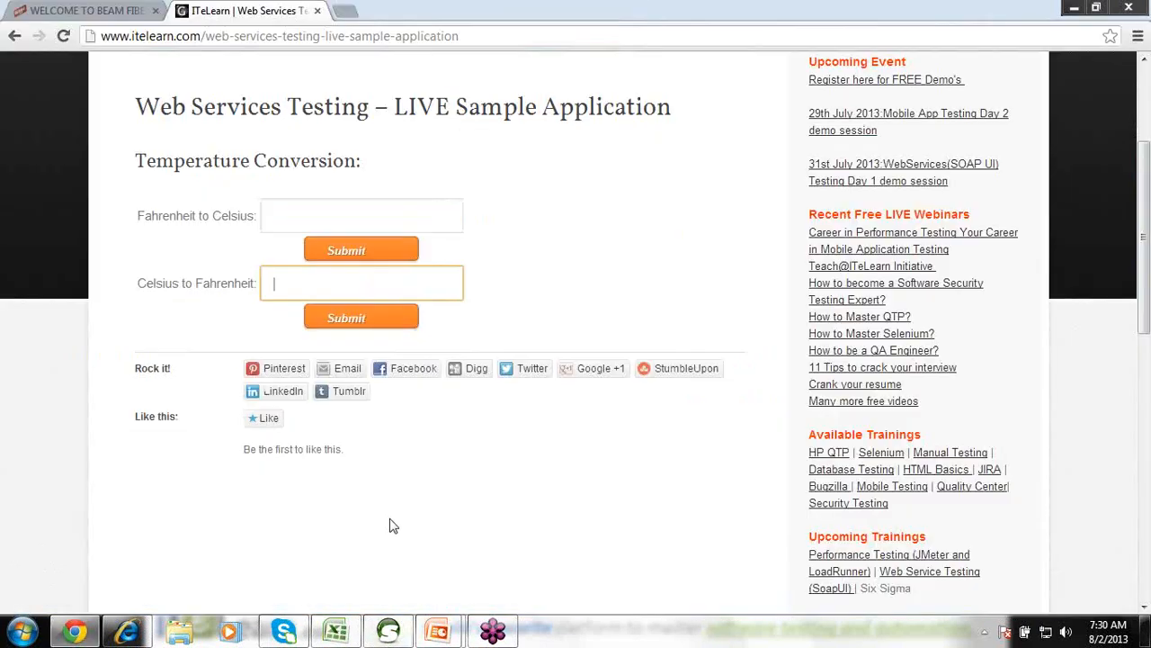
pyautogui.write('23')
pyautogui.hotkey('alt', 'Tab')
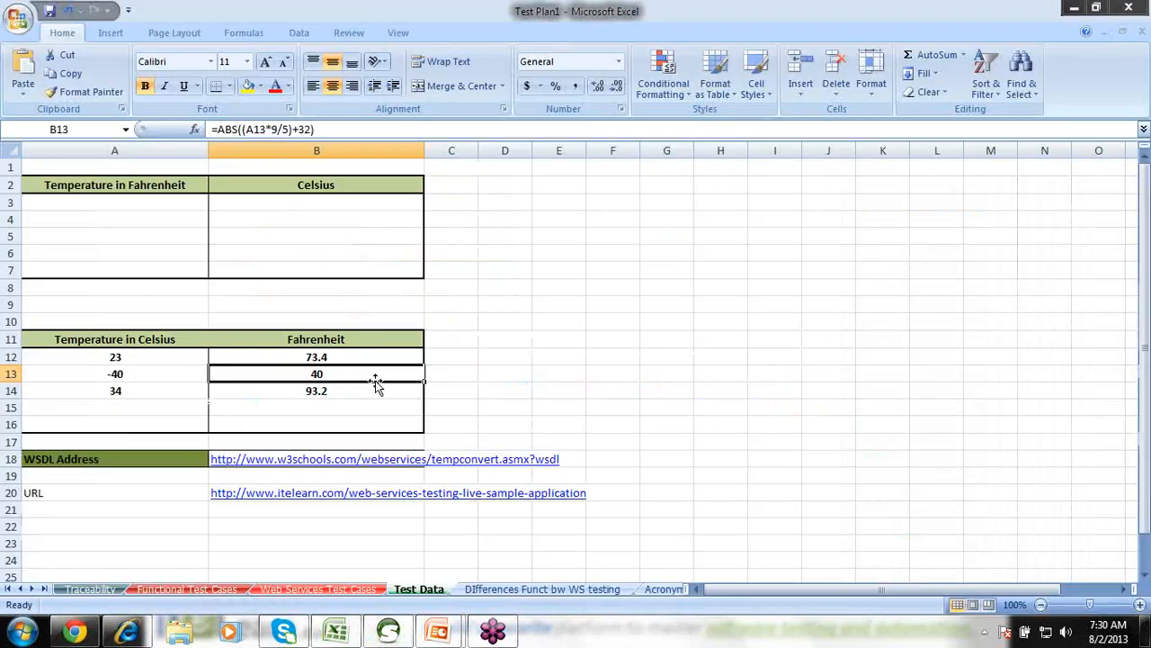
pyautogui.hotkey('alt', 'Tab')
pyautogui.hotkey('alt', 'Tab')
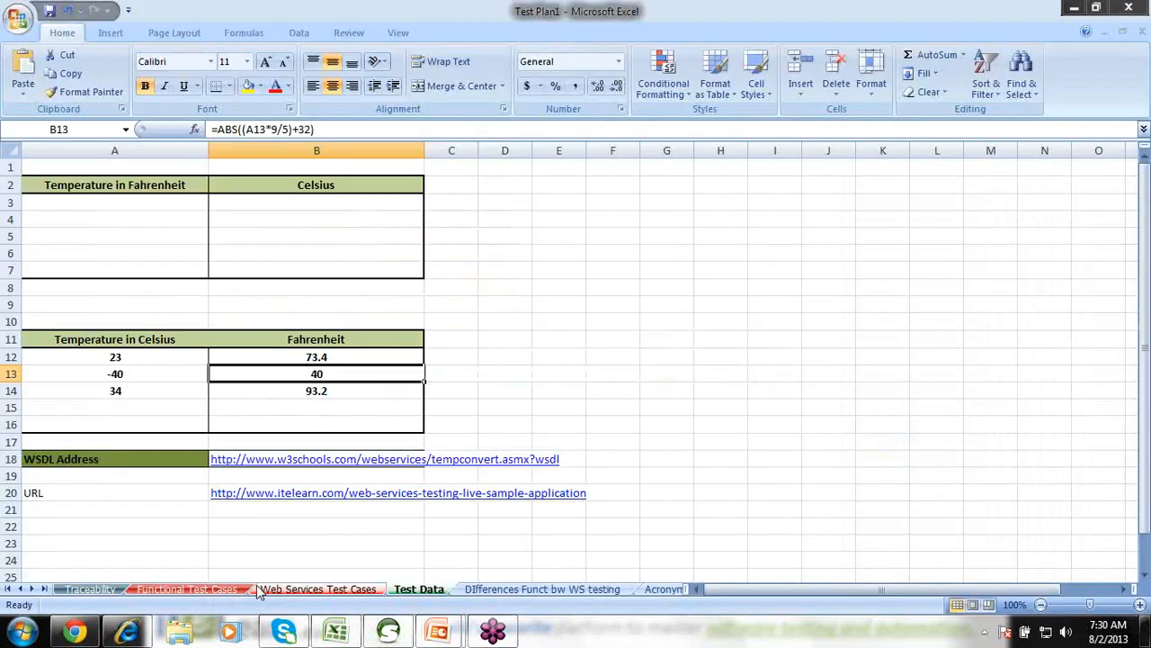
pyautogui.click(227, 590)
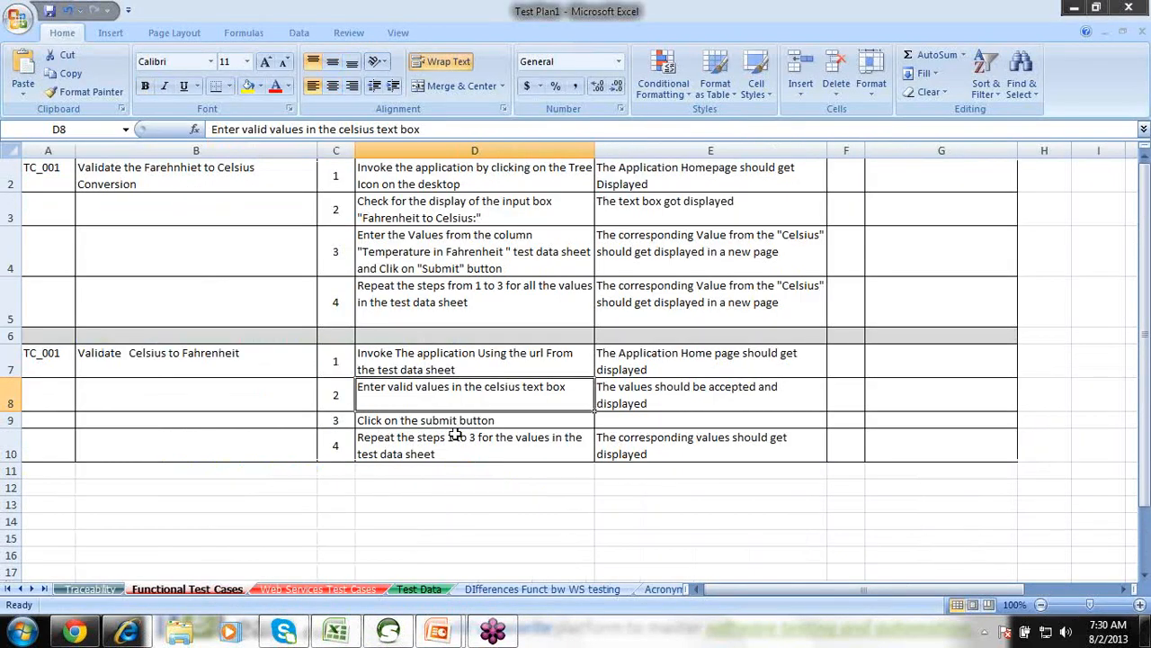
# Enter 'The corresponding Fahrenheit Value should be displayed' as step 3's expected result in E9.
pyautogui.doubleClick(616, 416)
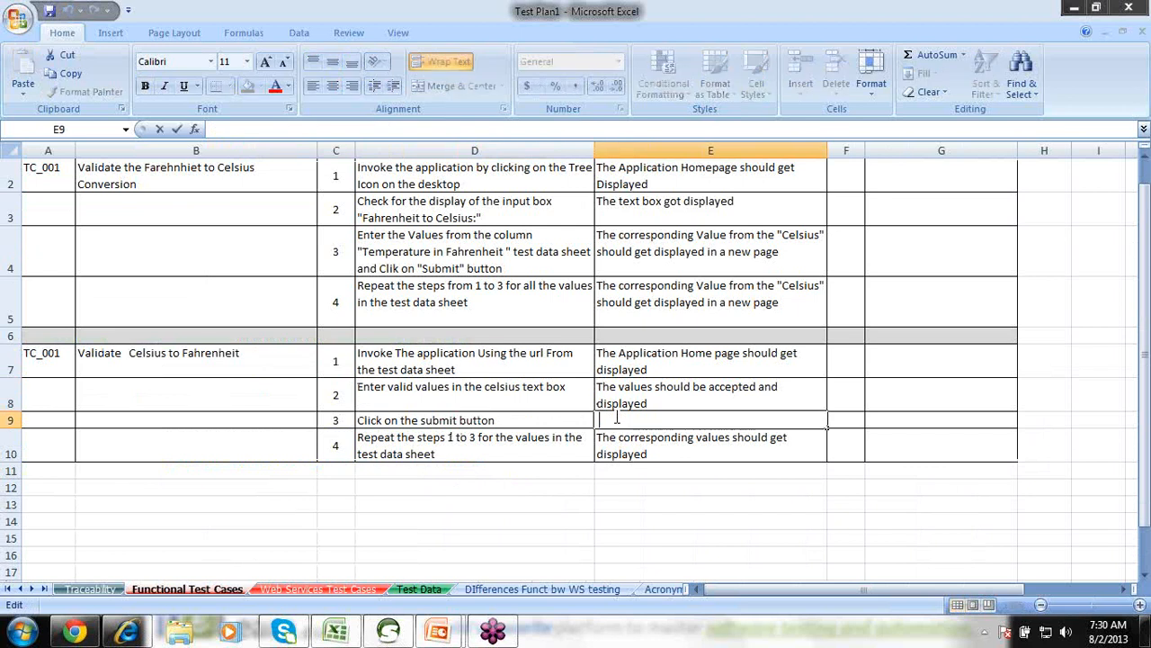
pyautogui.write('The correspo')
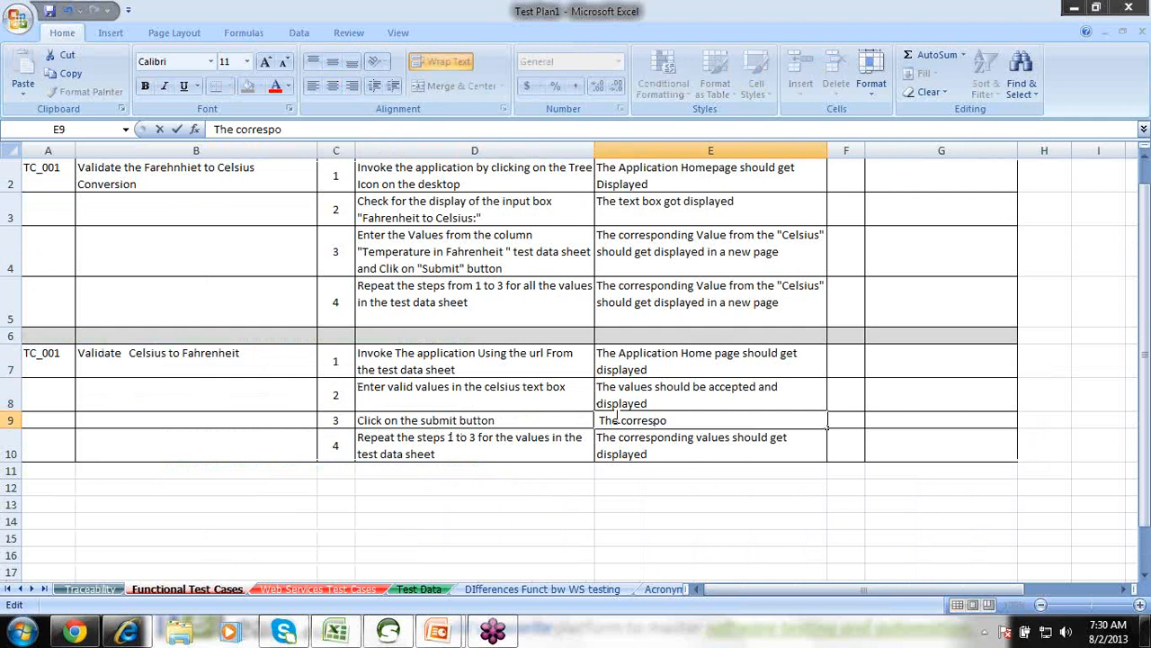
pyautogui.write('nding Fah')
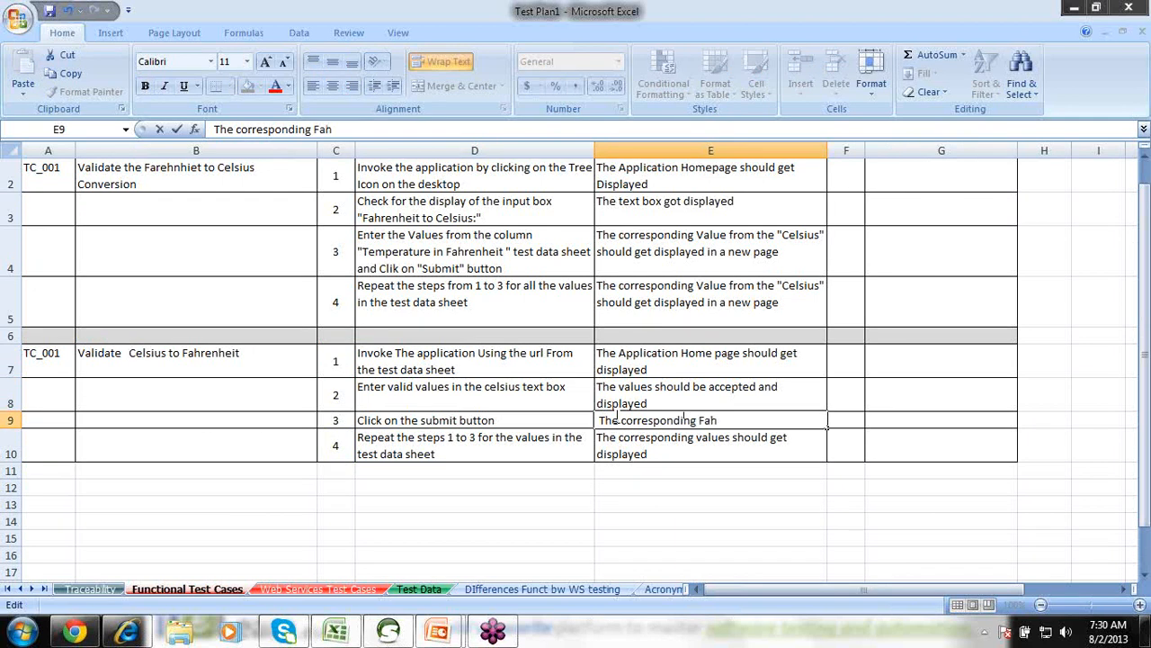
pyautogui.write('renheit Value ')
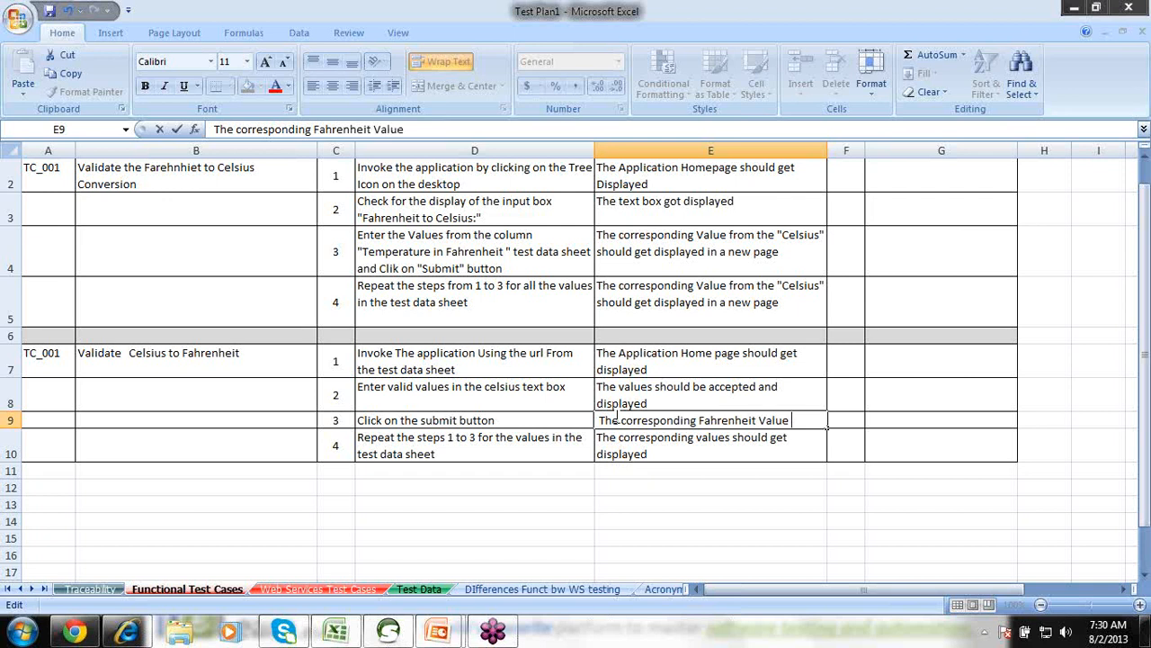
pyautogui.write('should be d')
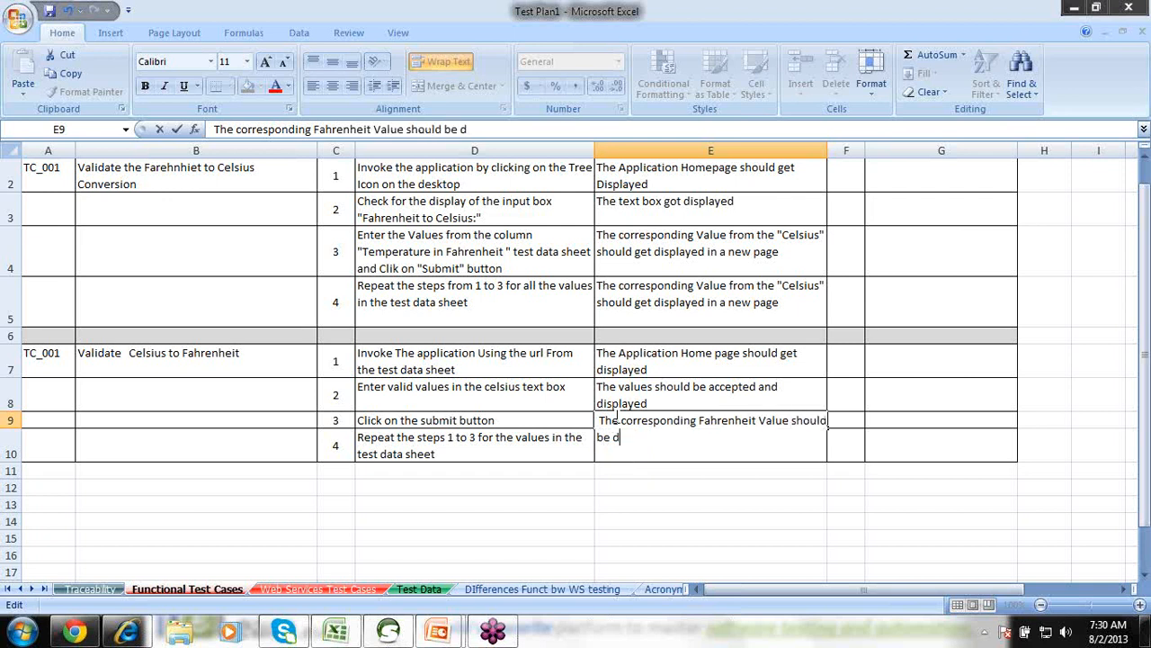
pyautogui.write('isplayed')
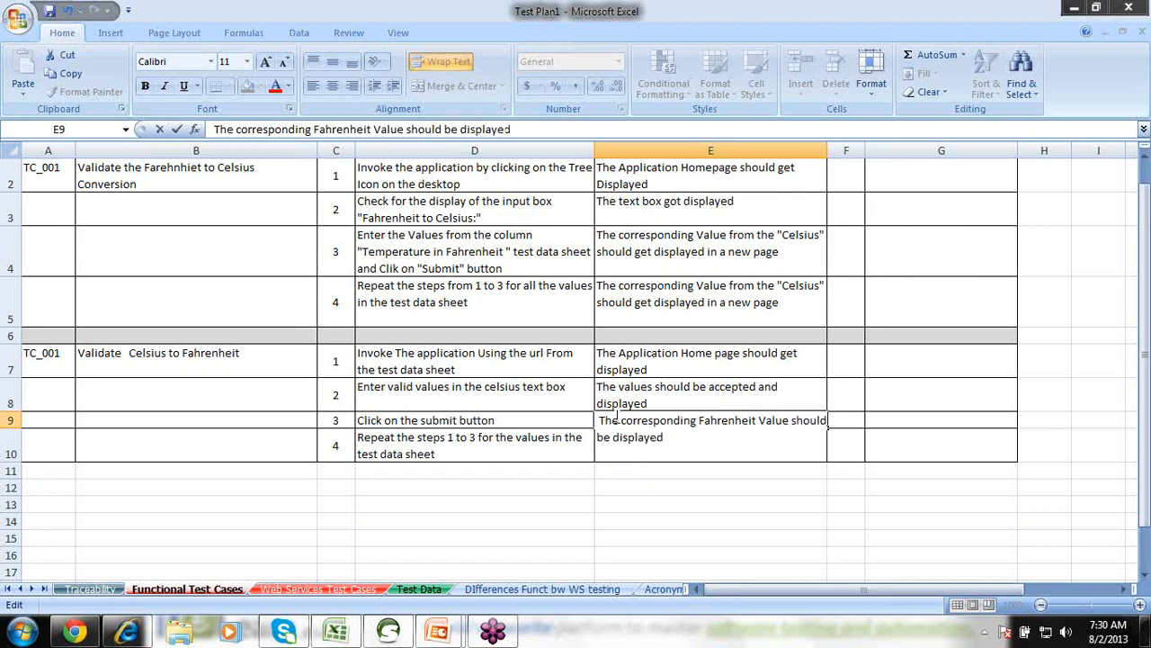
pyautogui.click(563, 379)
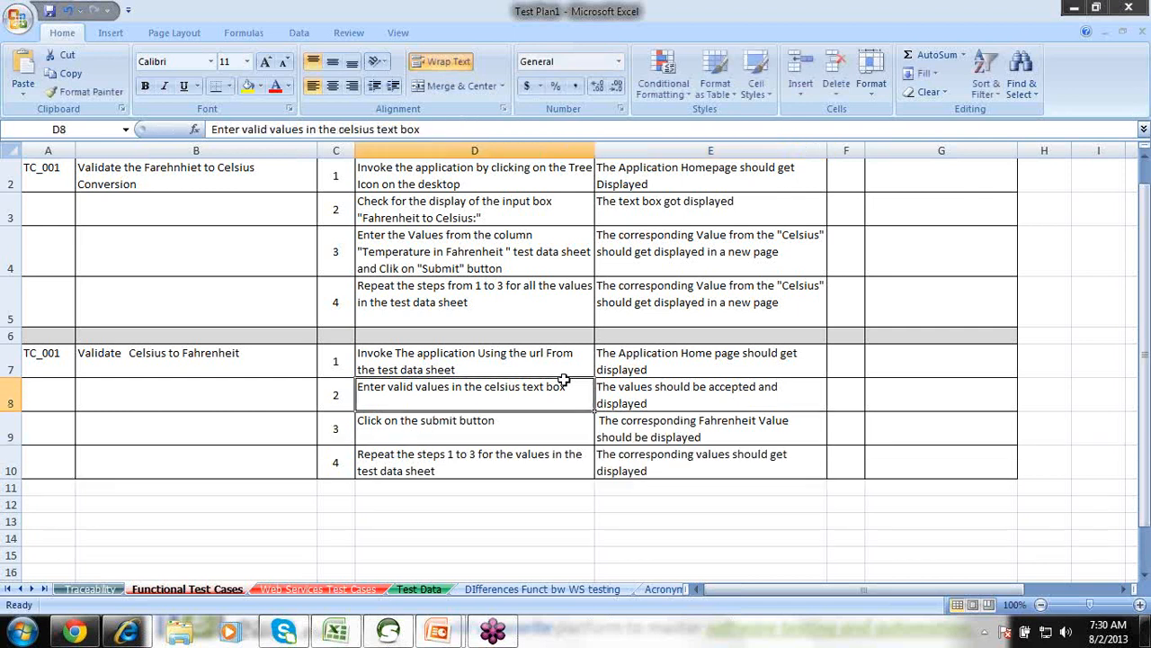
pyautogui.click(633, 419)
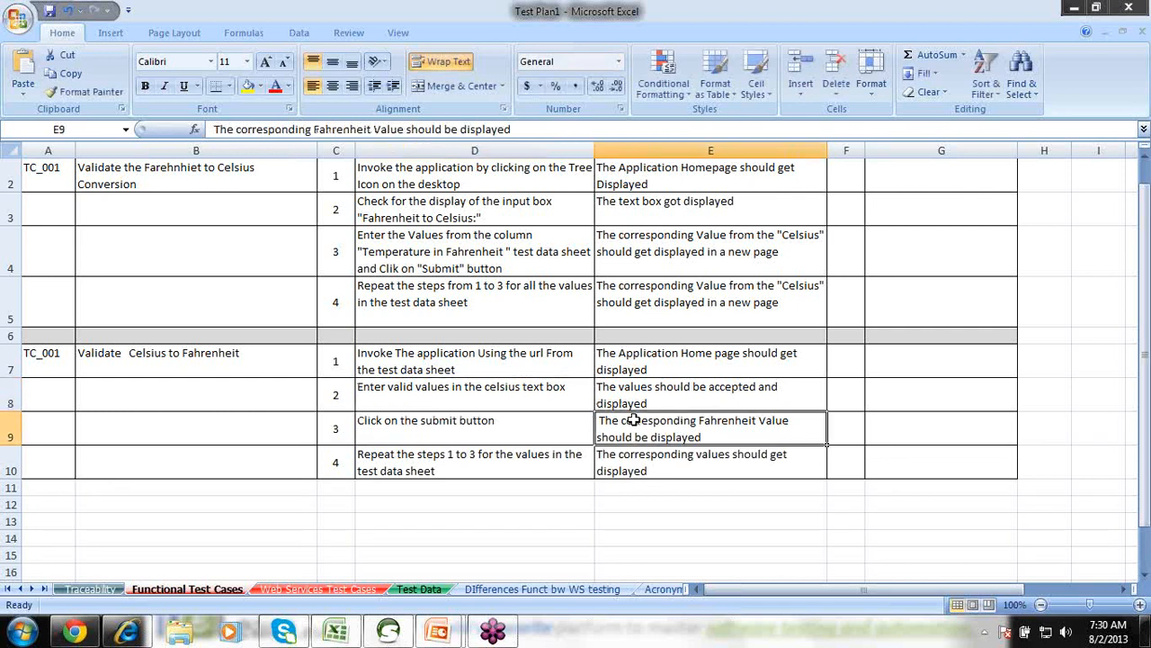
pyautogui.hotkey('alt', 'Tab')
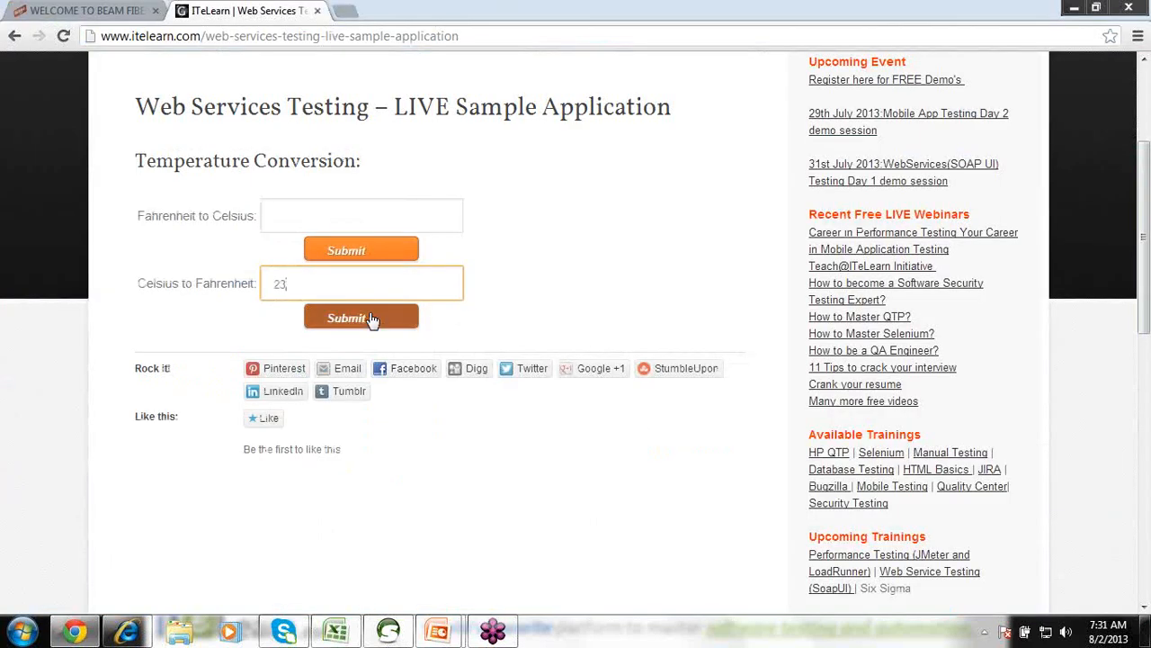
# Convert 23 Celsius and compare it with the expected value on the Test Data sheet.
pyautogui.click(373, 316)
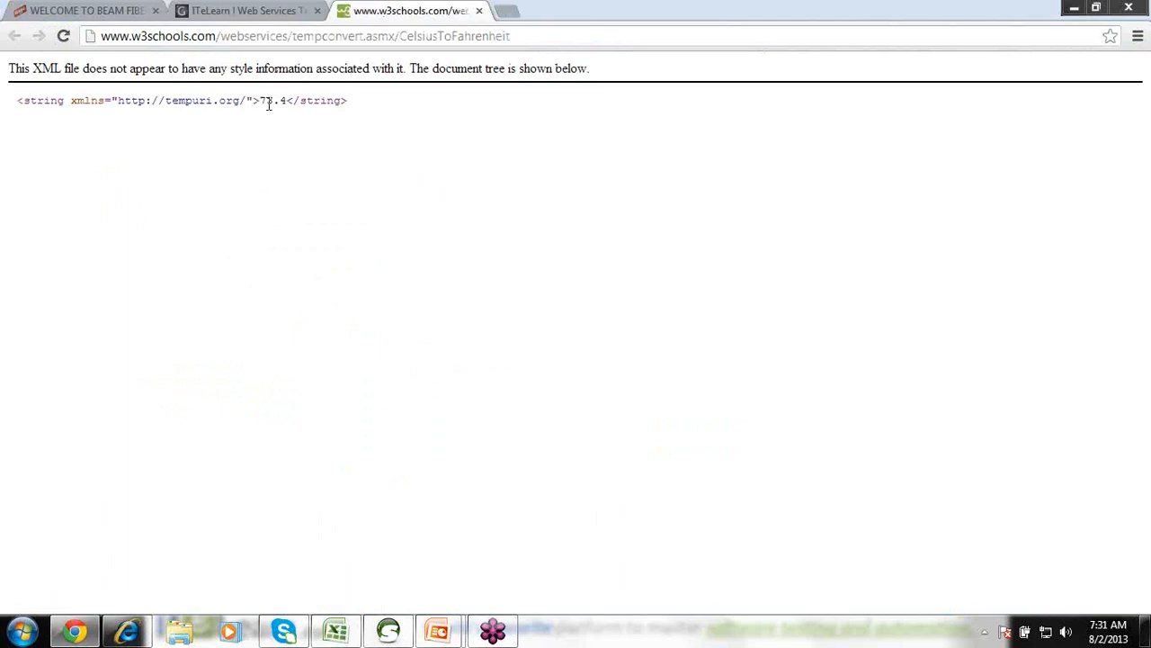
pyautogui.hotkey('alt', 'Tab')
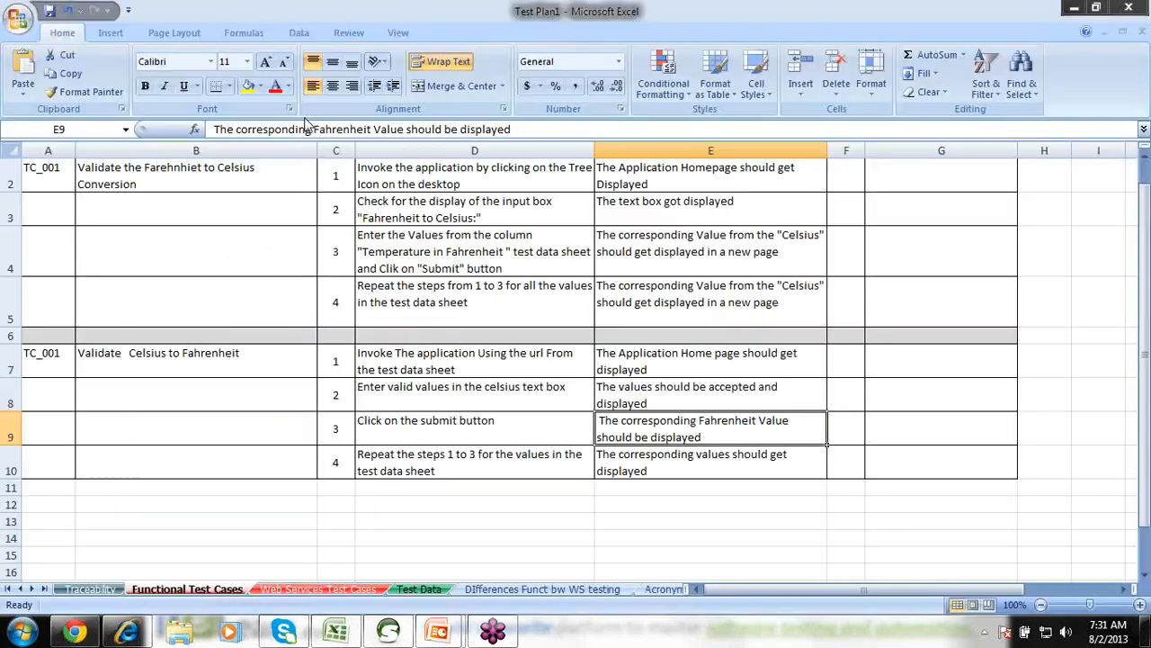
pyautogui.click(419, 589)
pyautogui.click(294, 355)
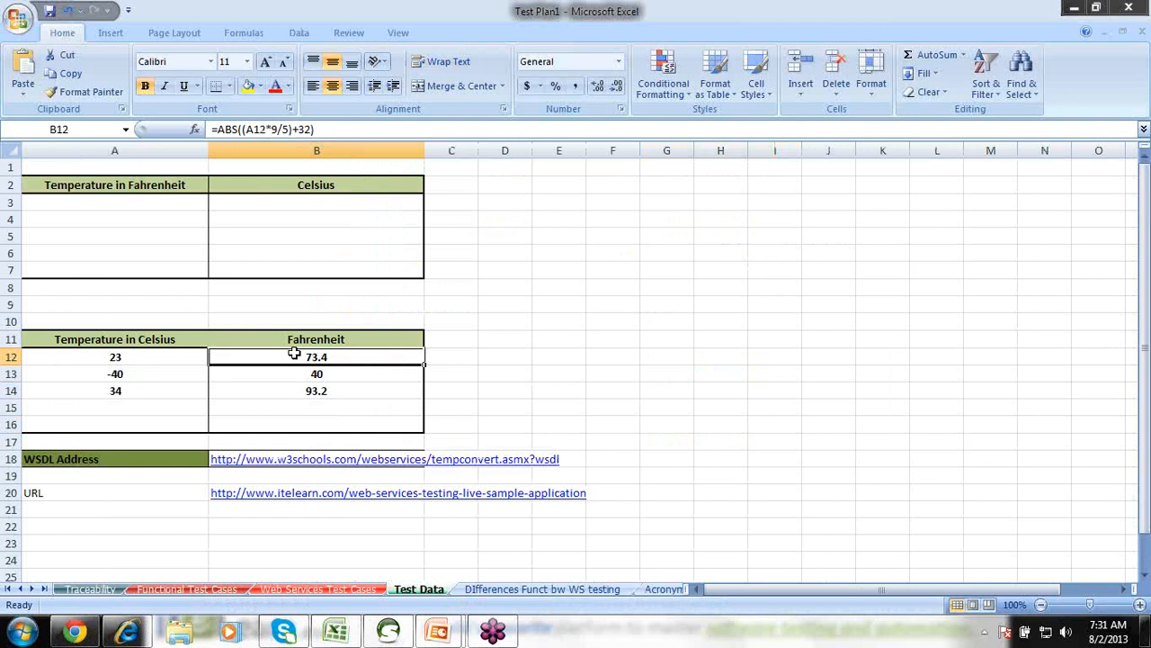
pyautogui.hotkey('alt', 'Tab')
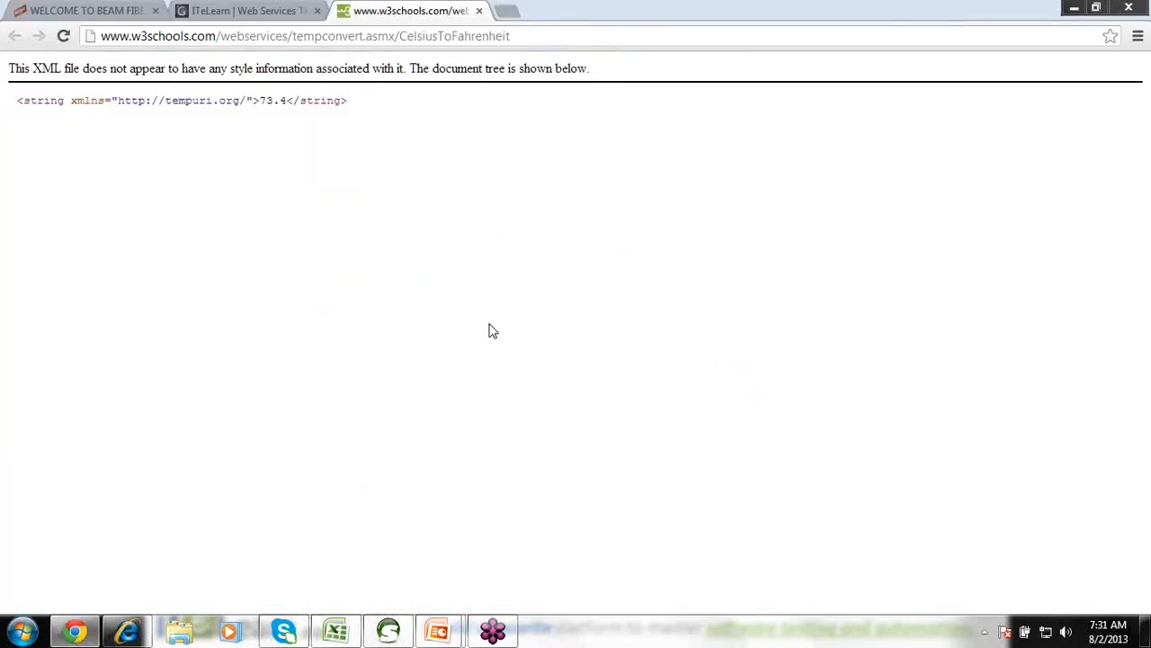
pyautogui.click(478, 10)
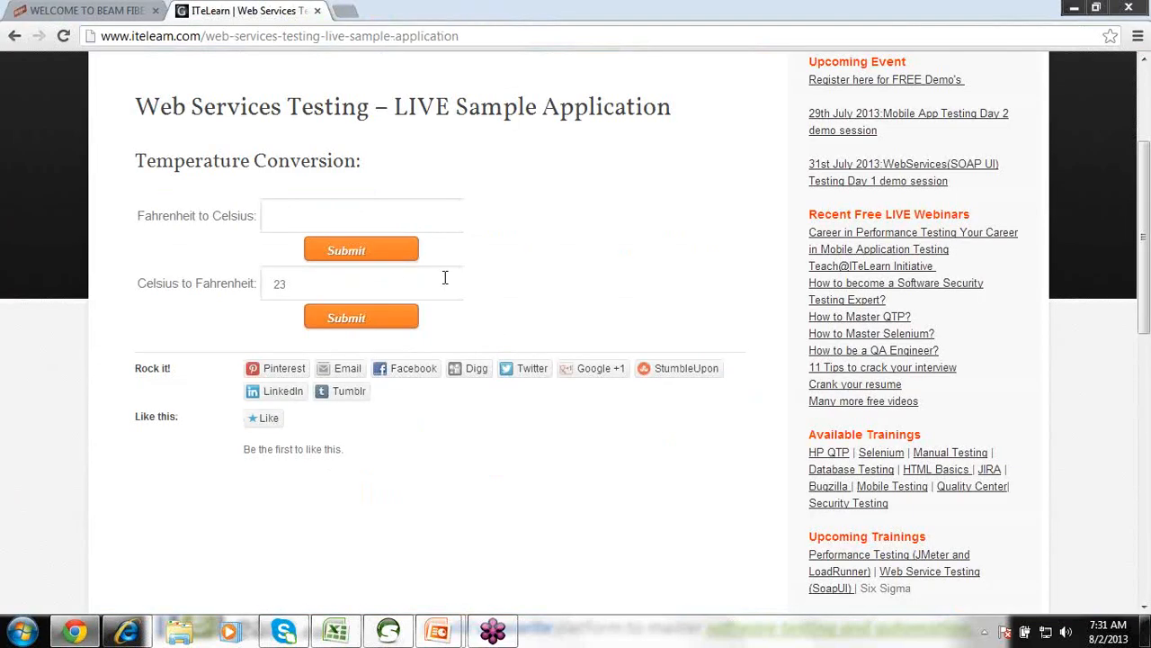
# Convert -40 Celsius in the converter and confirm it returns -40 Fahrenheit.
pyautogui.moveTo(286, 283); pyautogui.dragTo(252, 276)
pyautogui.press('BackSpace')
pyautogui.hotkey('alt', 'Tab')
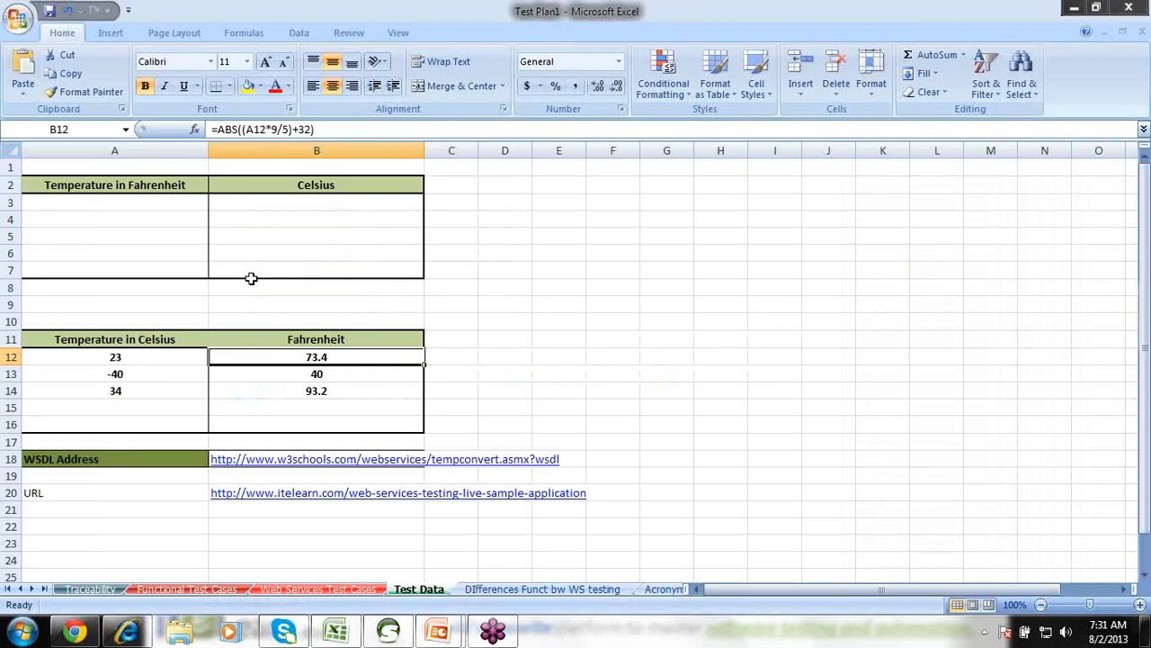
pyautogui.click(160, 375)
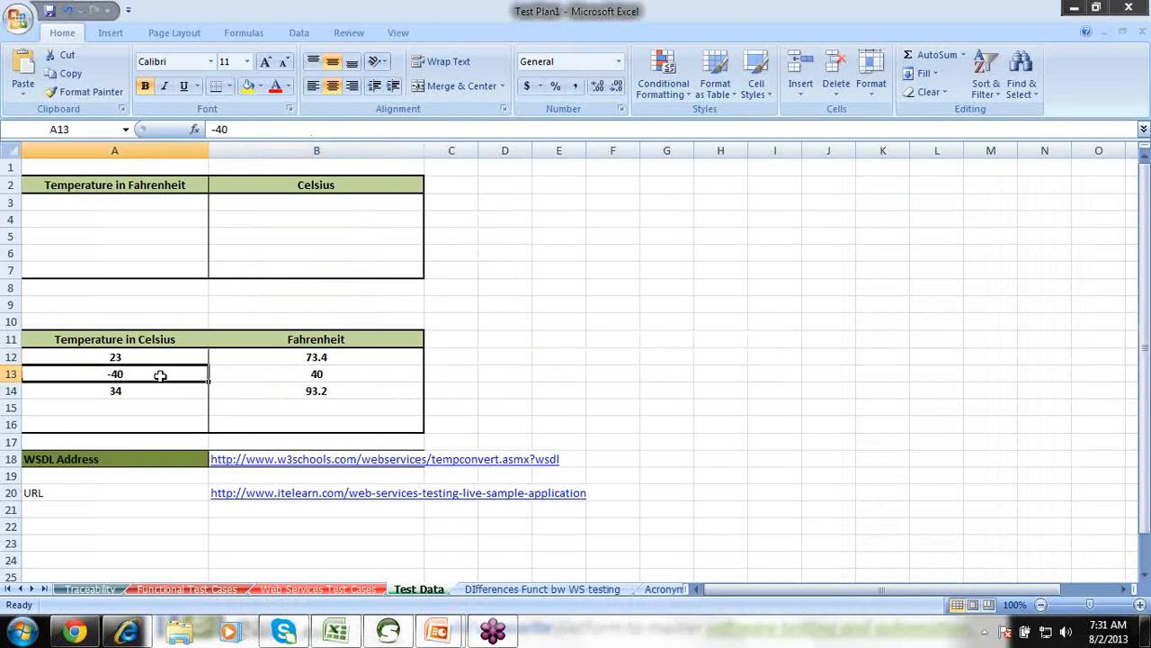
pyautogui.hotkey('alt', 'Tab')
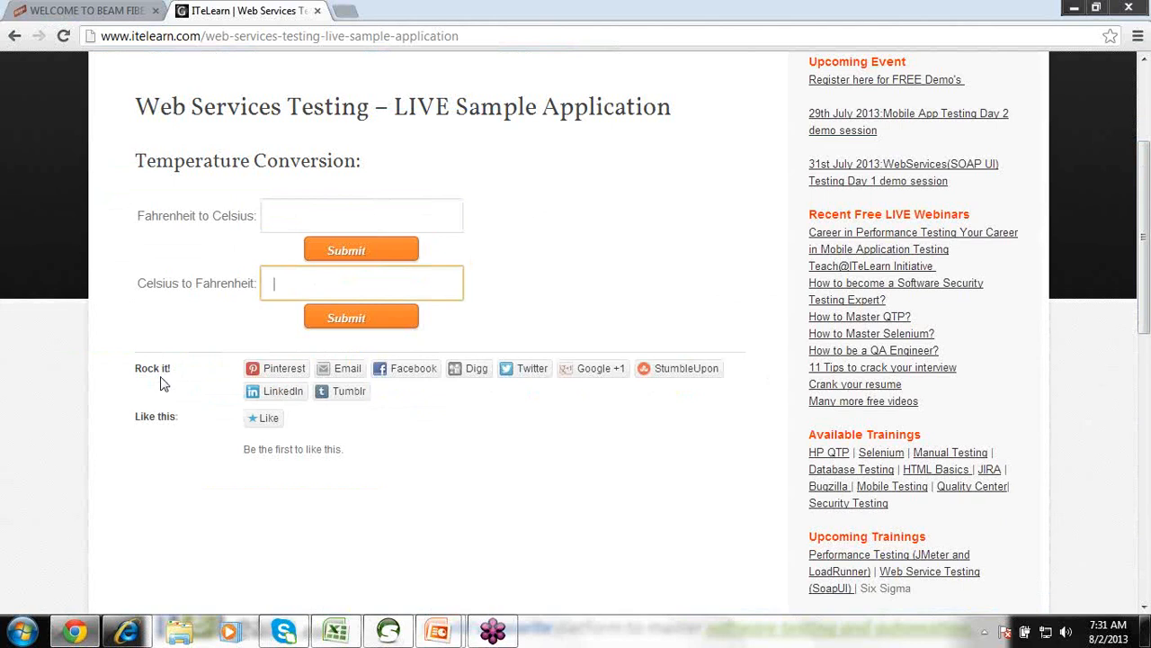
pyautogui.write('-40')
pyautogui.click(347, 316)
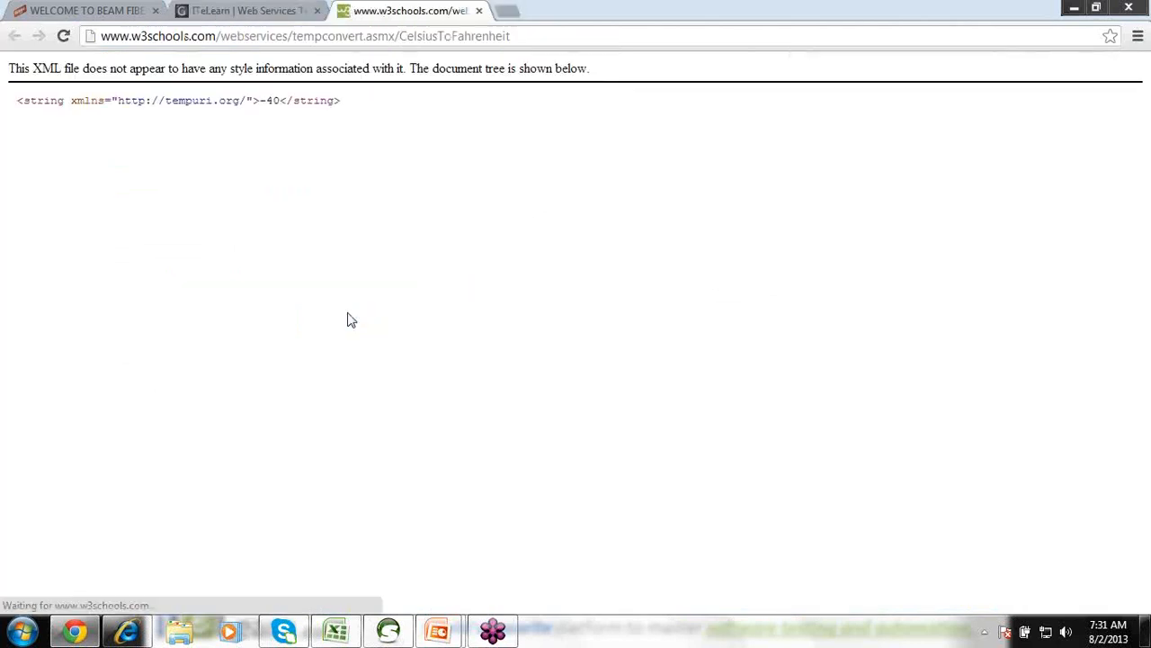
pyautogui.moveTo(274, 99); pyautogui.dragTo(260, 99)
pyautogui.click(479, 10)
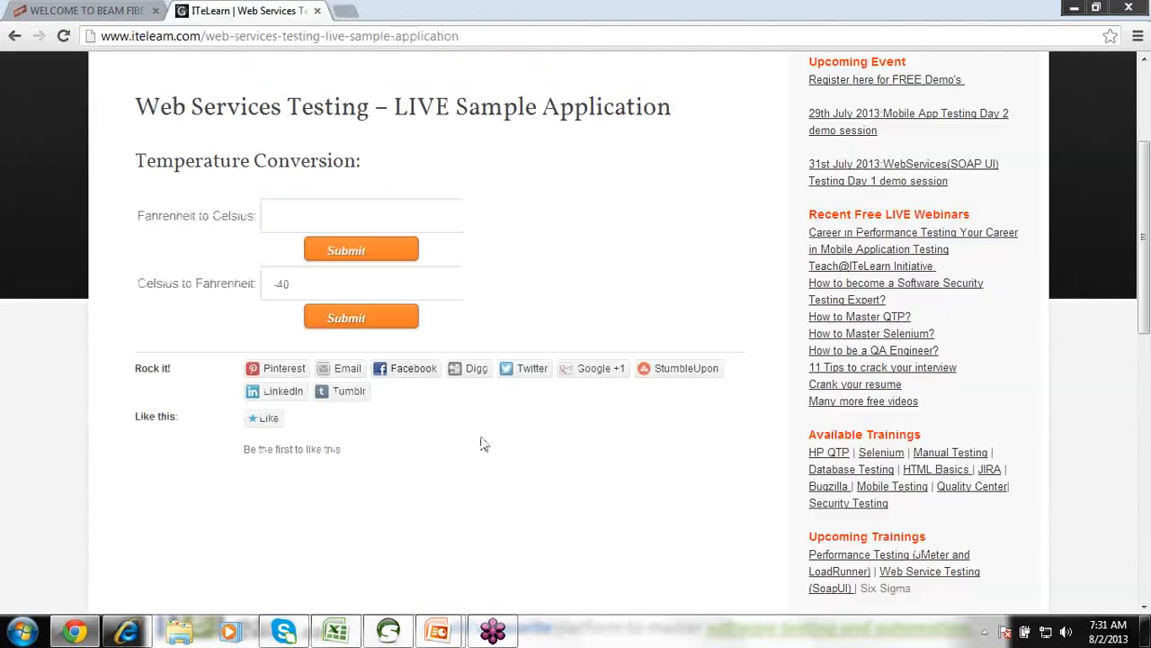
pyautogui.click(336, 629)
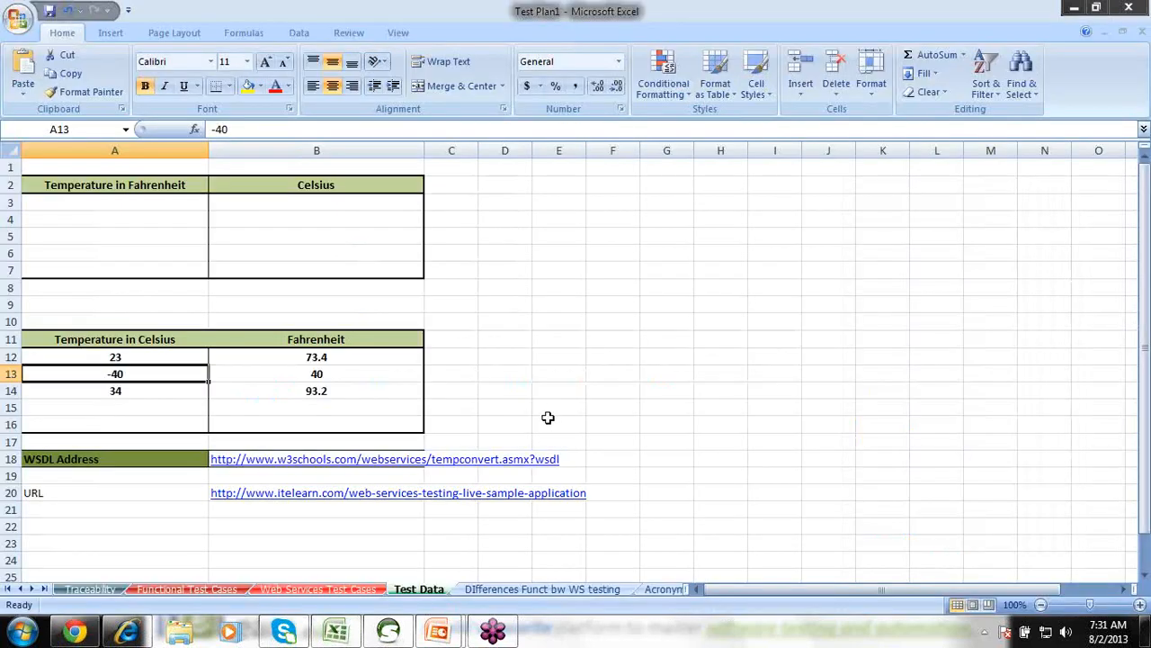
# Check B13's formula, then submit the next test value, 34 Celsius, in the converter.
pyautogui.click(337, 372)
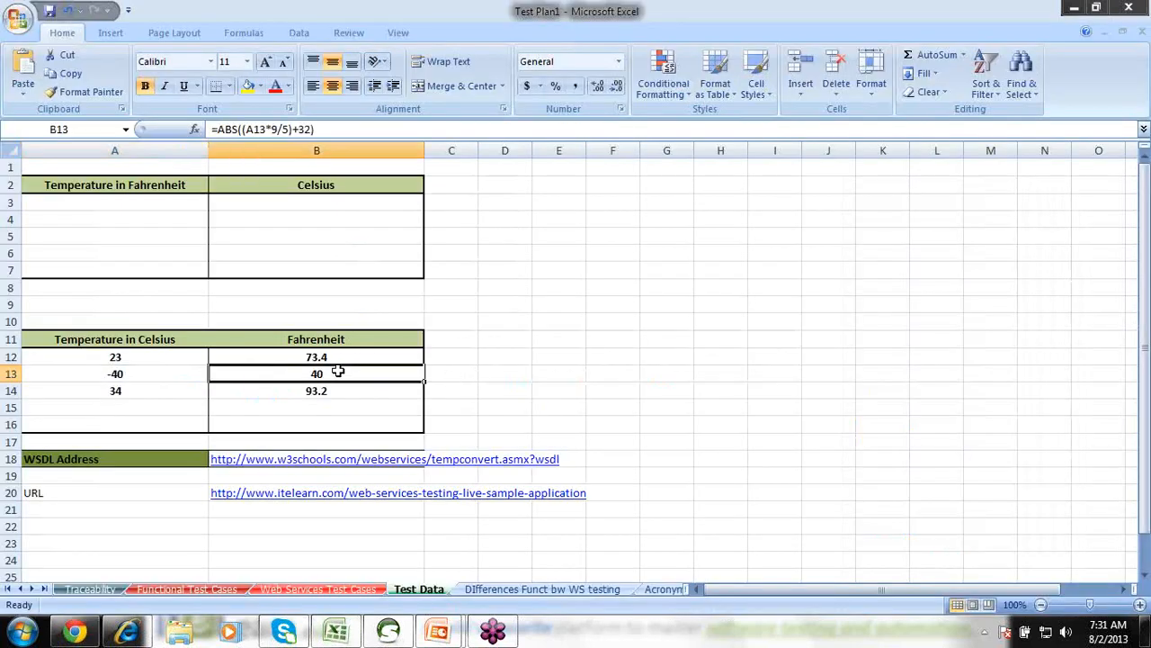
pyautogui.click(188, 393)
pyautogui.hotkey('alt', 'Tab')
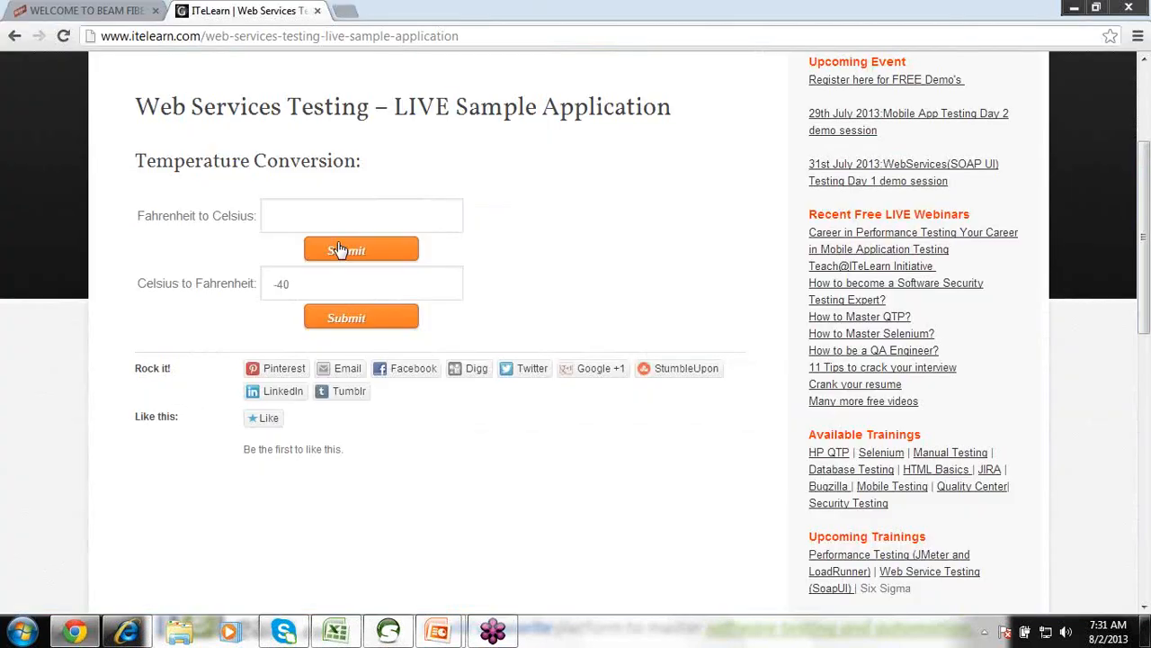
pyautogui.moveTo(298, 286); pyautogui.dragTo(249, 300)
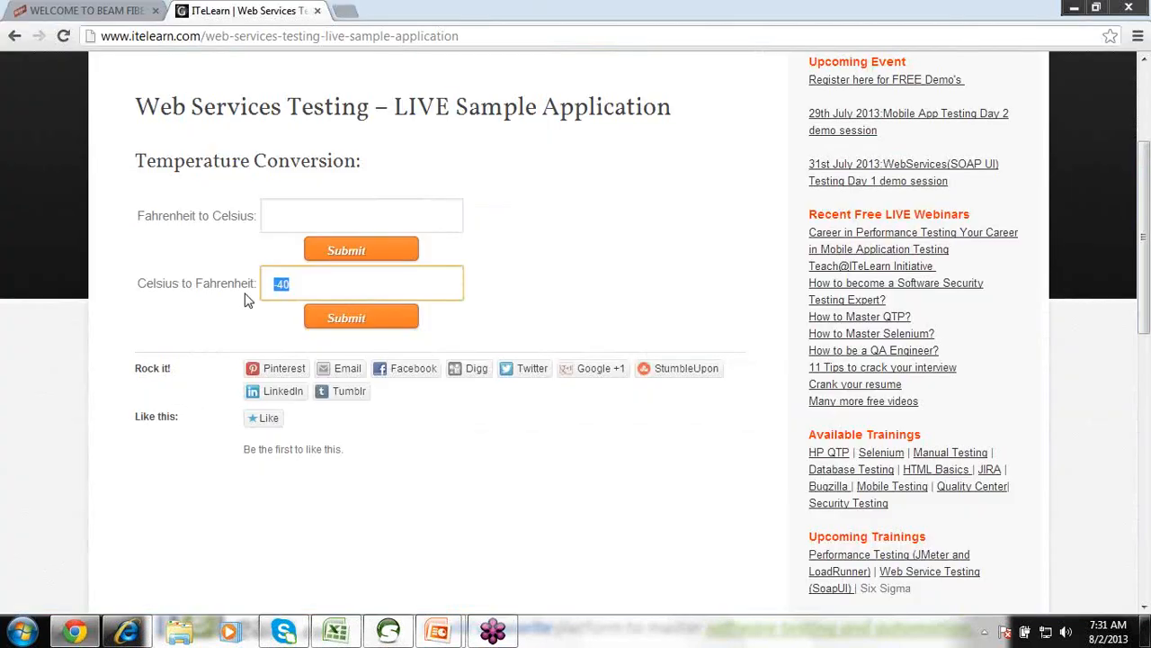
pyautogui.write('36')
pyautogui.click(341, 319)
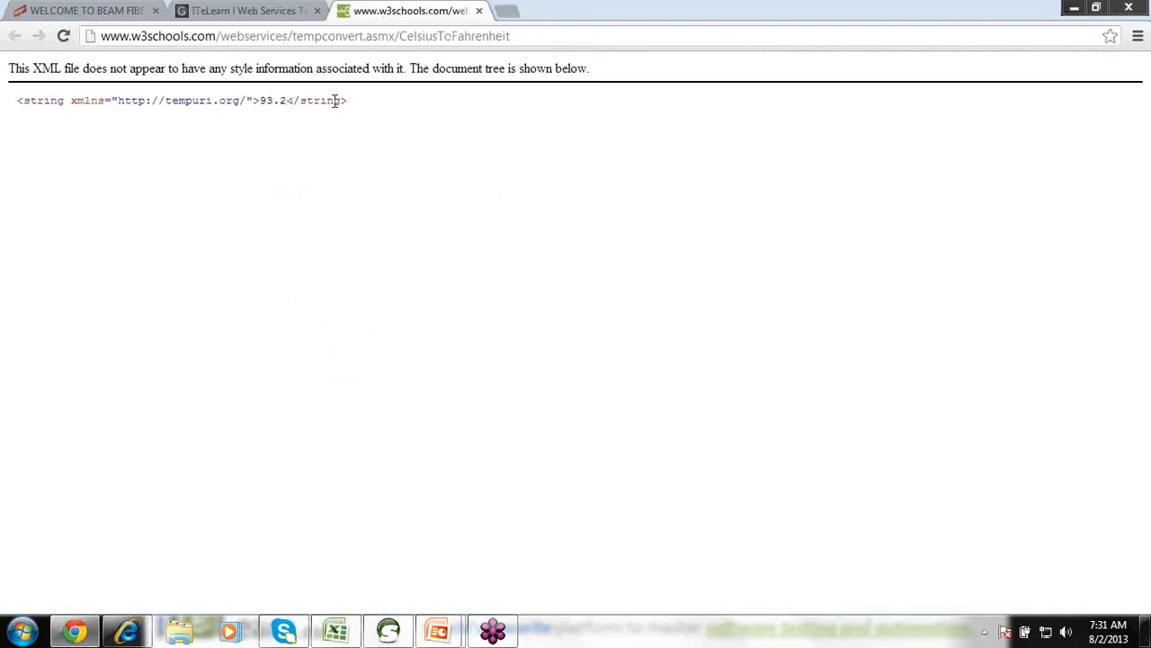
# Confirm the 93.2 Fahrenheit result matches the sheet, then clear the Celsius field.
pyautogui.hotkey('alt', 'Tab')
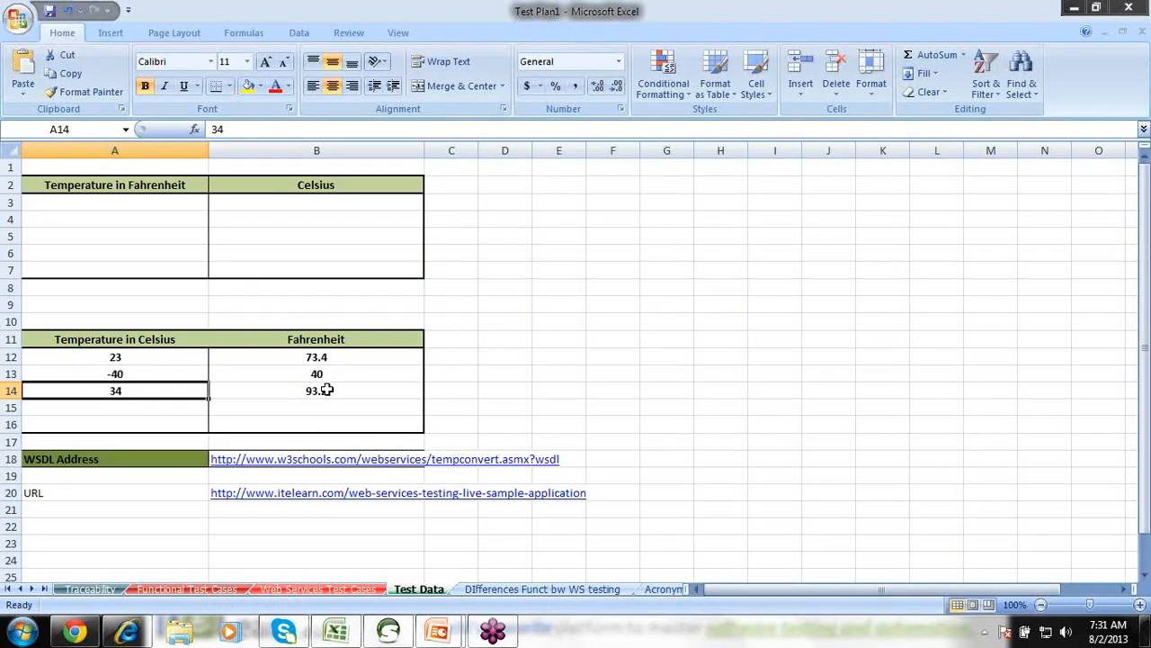
pyautogui.hotkey('alt', 'Tab')
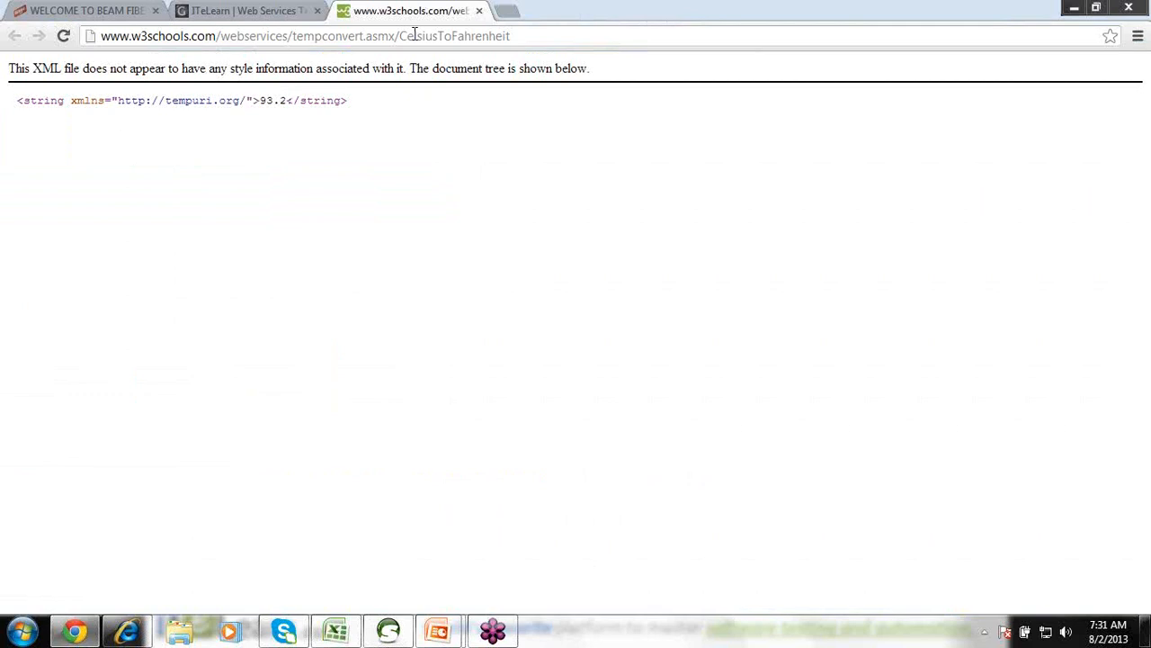
pyautogui.click(480, 11)
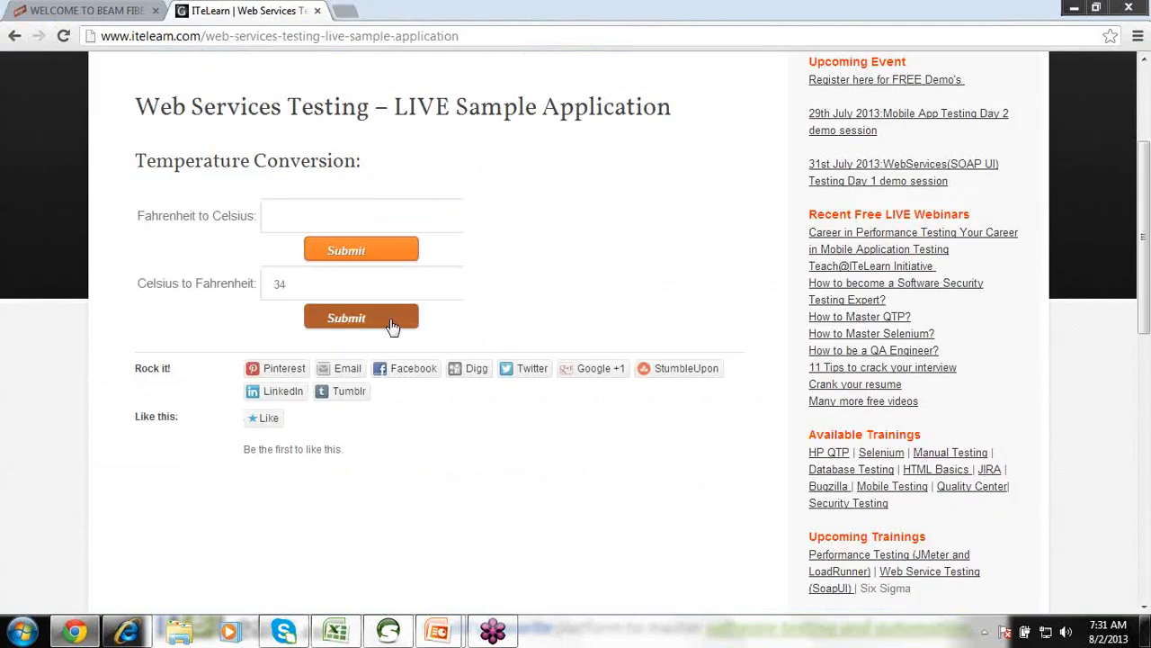
pyautogui.moveTo(316, 290); pyautogui.dragTo(257, 279)
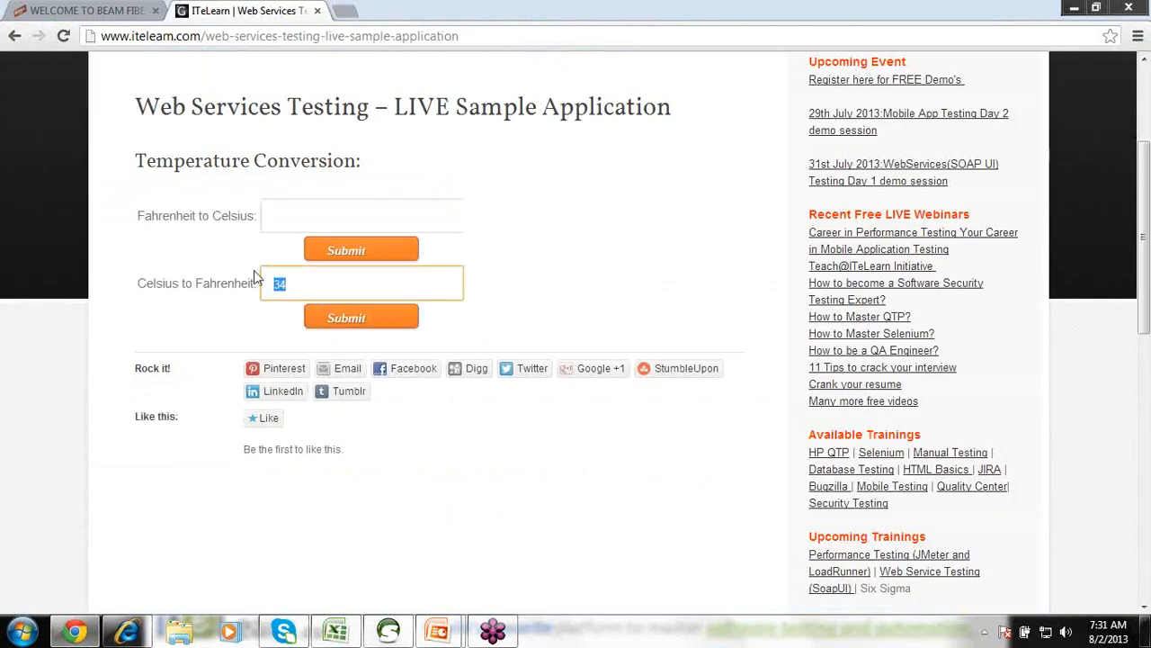
pyautogui.press('BackSpace')
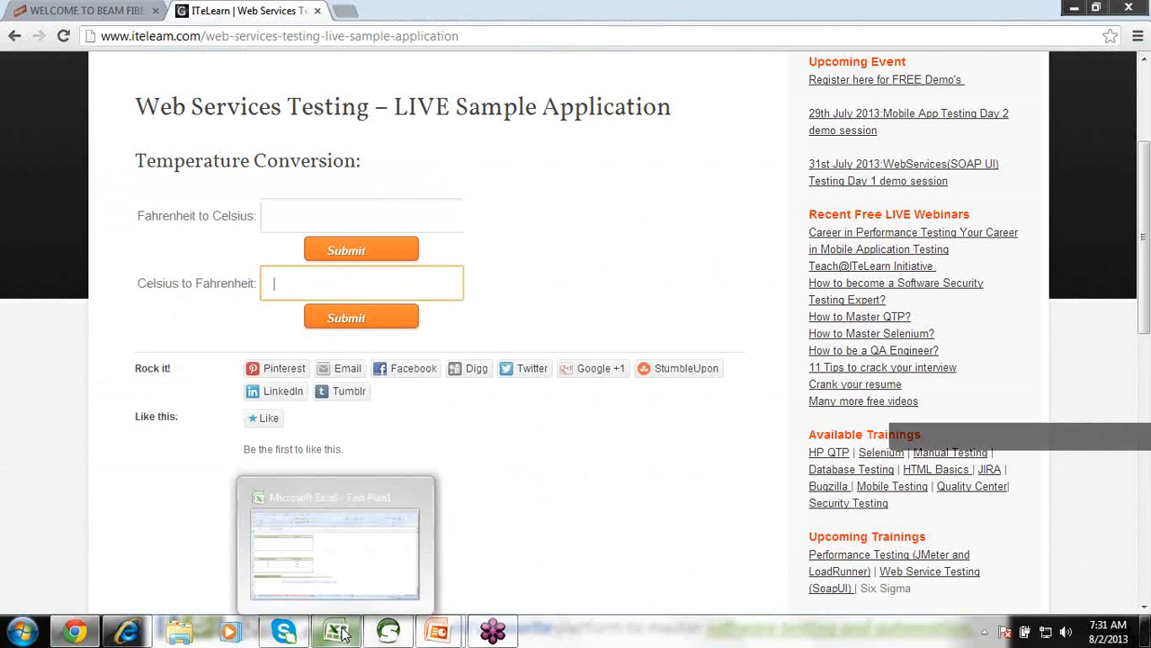
pyautogui.click(340, 633)
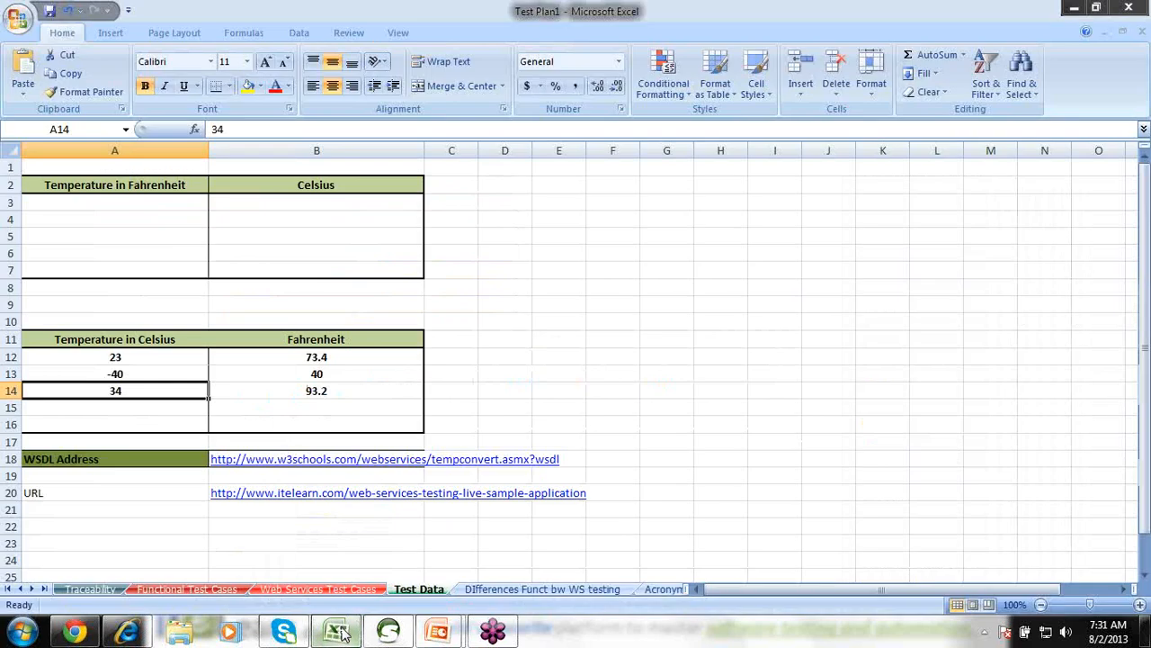
# On the Functional Test Cases sheet, set steps 1 and 2 (F7, F8) to Pass.
pyautogui.click(171, 589)
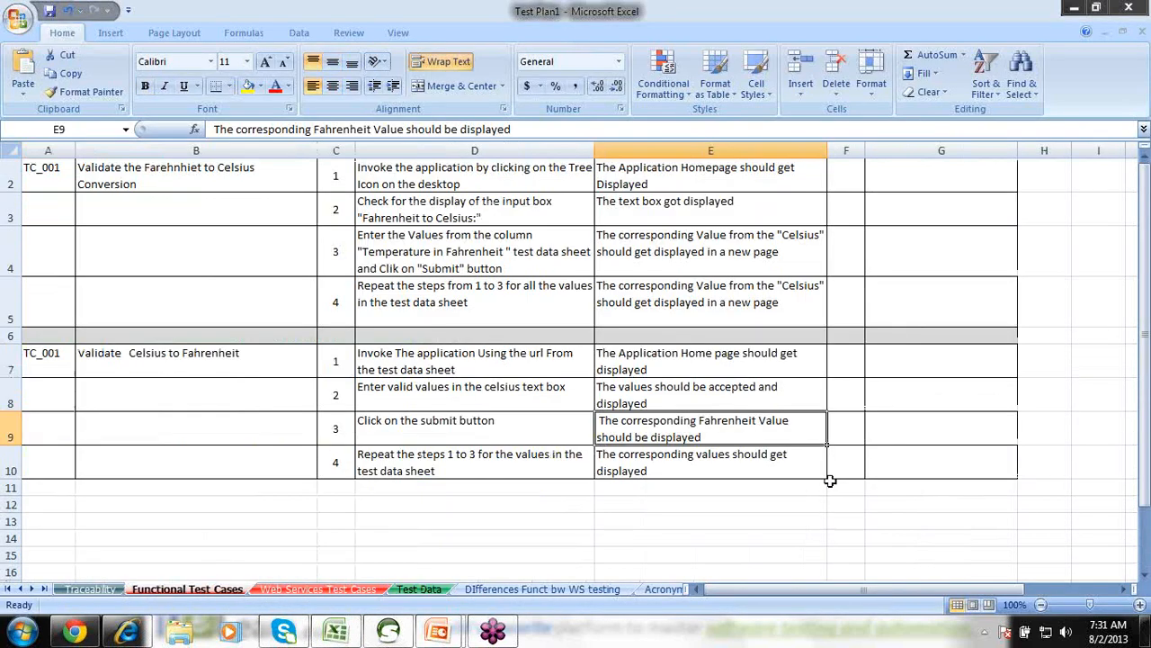
pyautogui.click(848, 426)
pyautogui.click(855, 365)
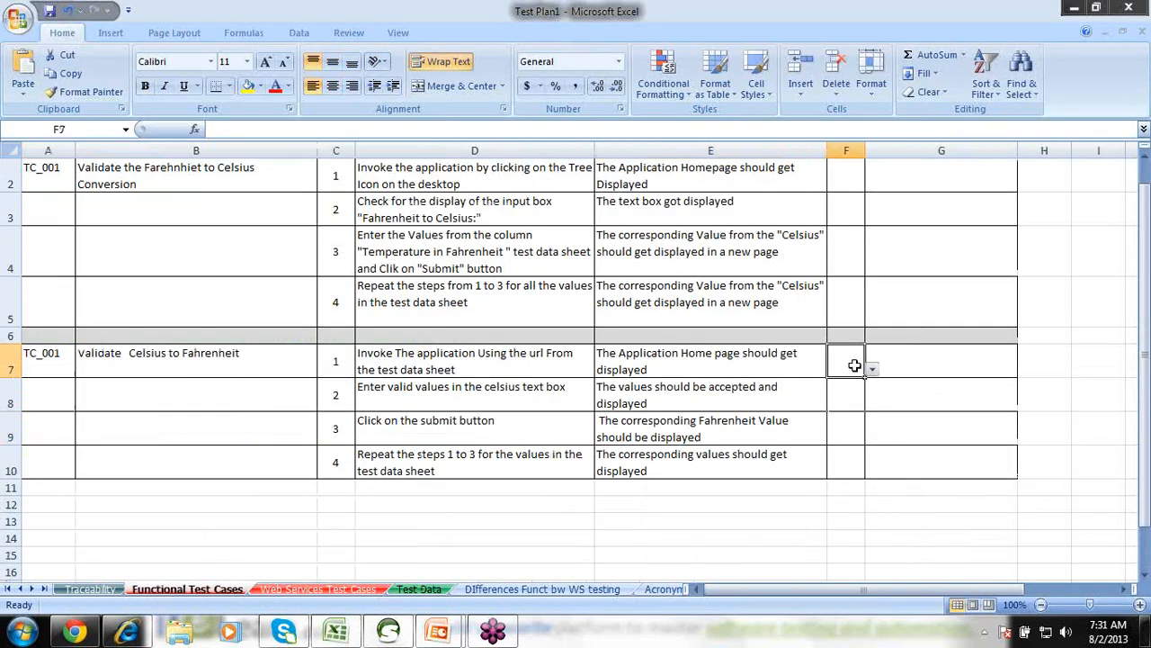
pyautogui.click(873, 369)
pyautogui.click(838, 379)
pyautogui.click(838, 381)
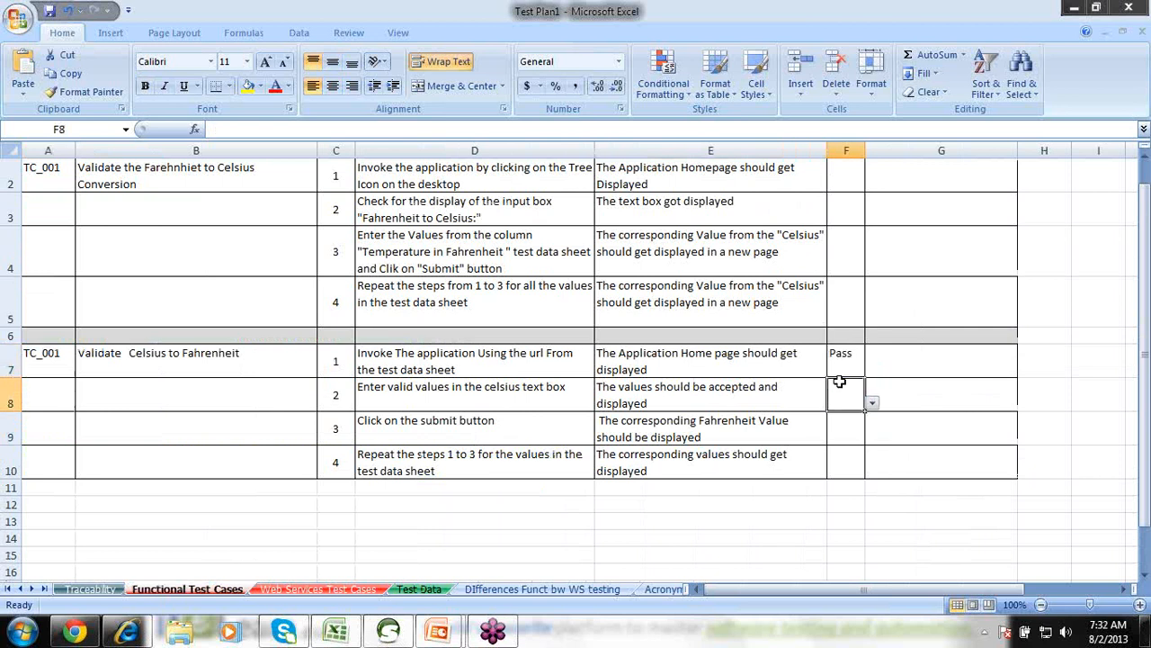
pyautogui.click(873, 403)
pyautogui.click(843, 416)
# Set steps 3 and 4 (F9, F10) to Pass and review the four Pass results.
pyautogui.click(843, 419)
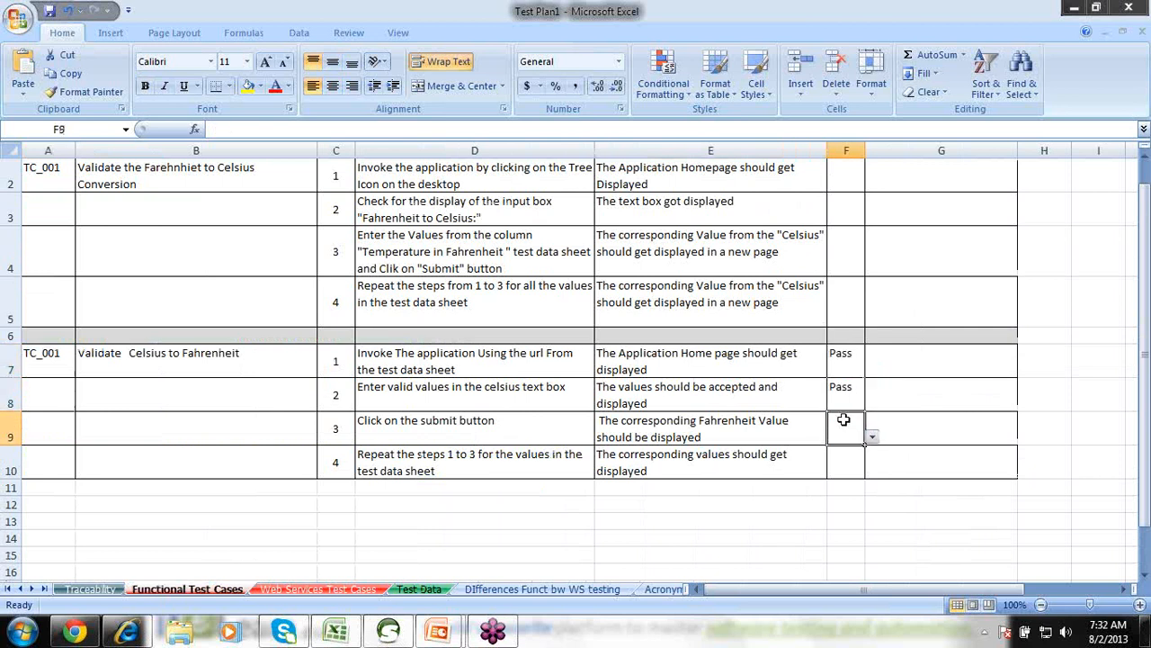
pyautogui.click(872, 437)
pyautogui.click(843, 448)
pyautogui.click(846, 462)
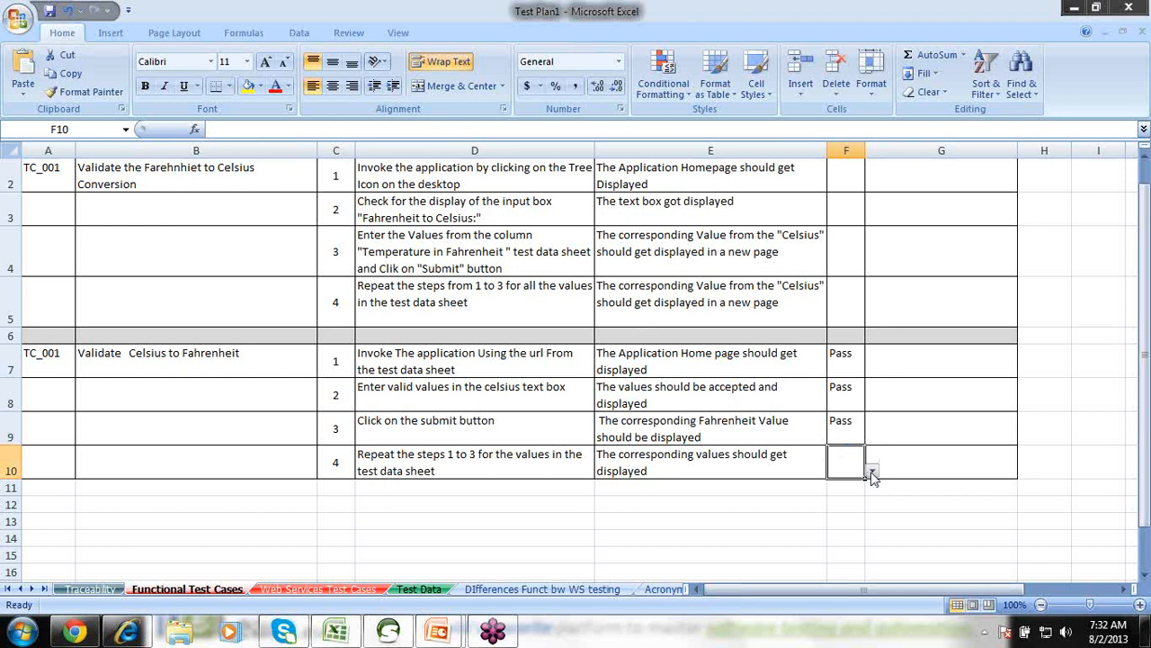
pyautogui.click(872, 474)
pyautogui.click(843, 482)
pyautogui.moveTo(840, 358); pyautogui.dragTo(853, 454)
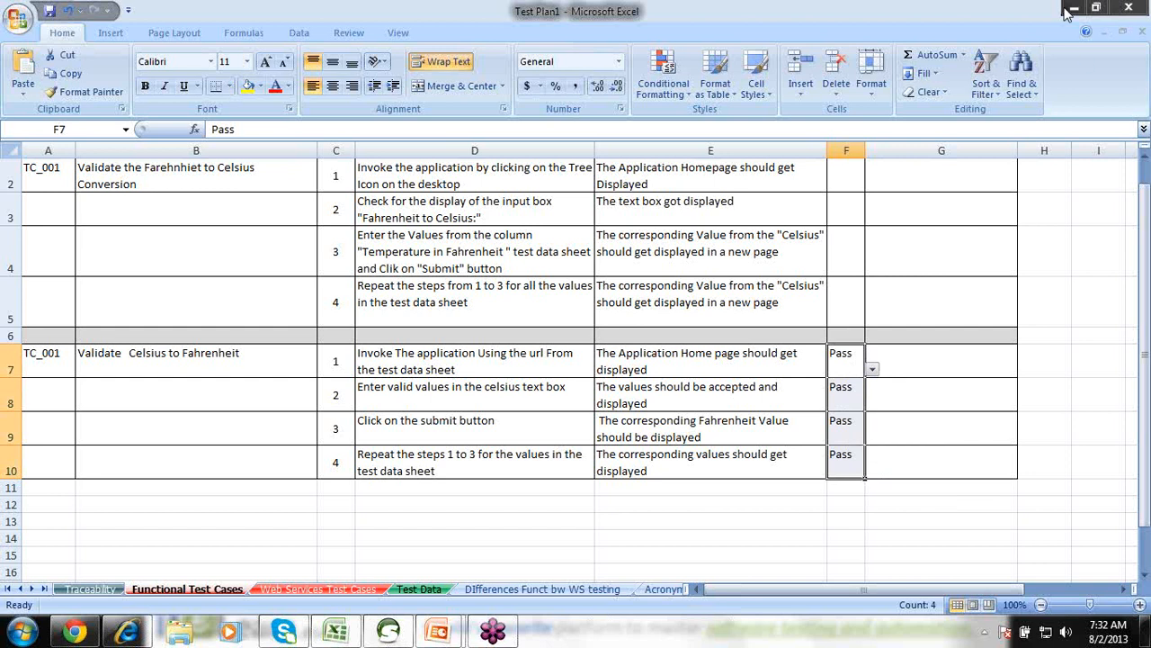
pyautogui.click(322, 589)
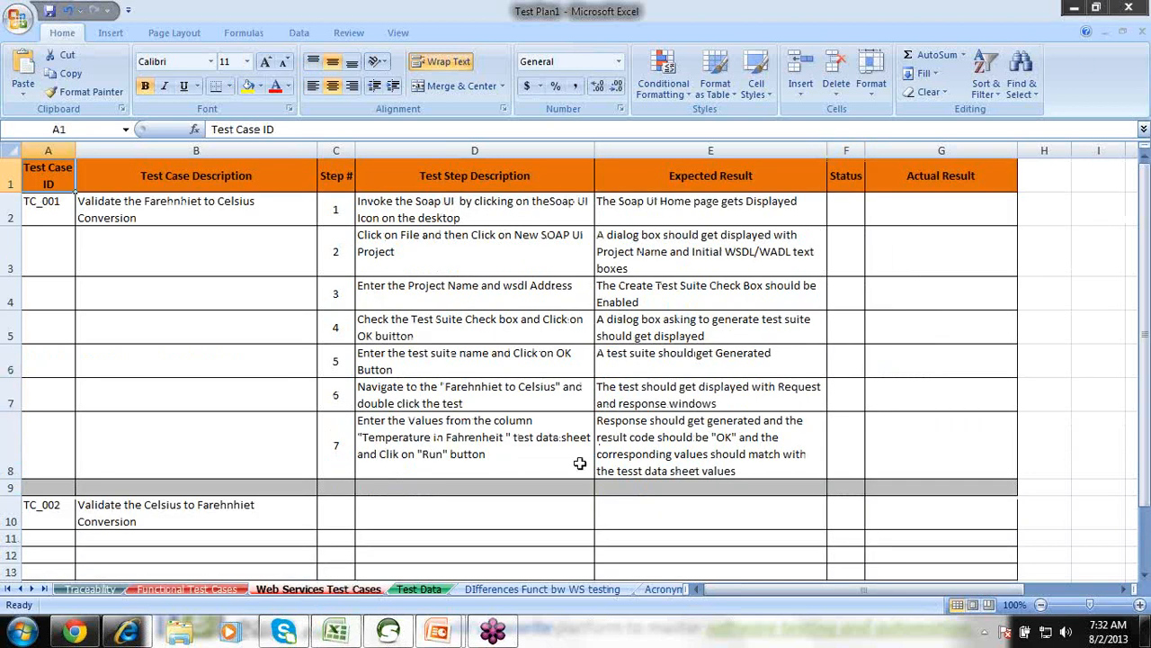
# Bring the ITeLearn temperature conversion page in Chrome back to the front.
pyautogui.moveTo(440, 632)
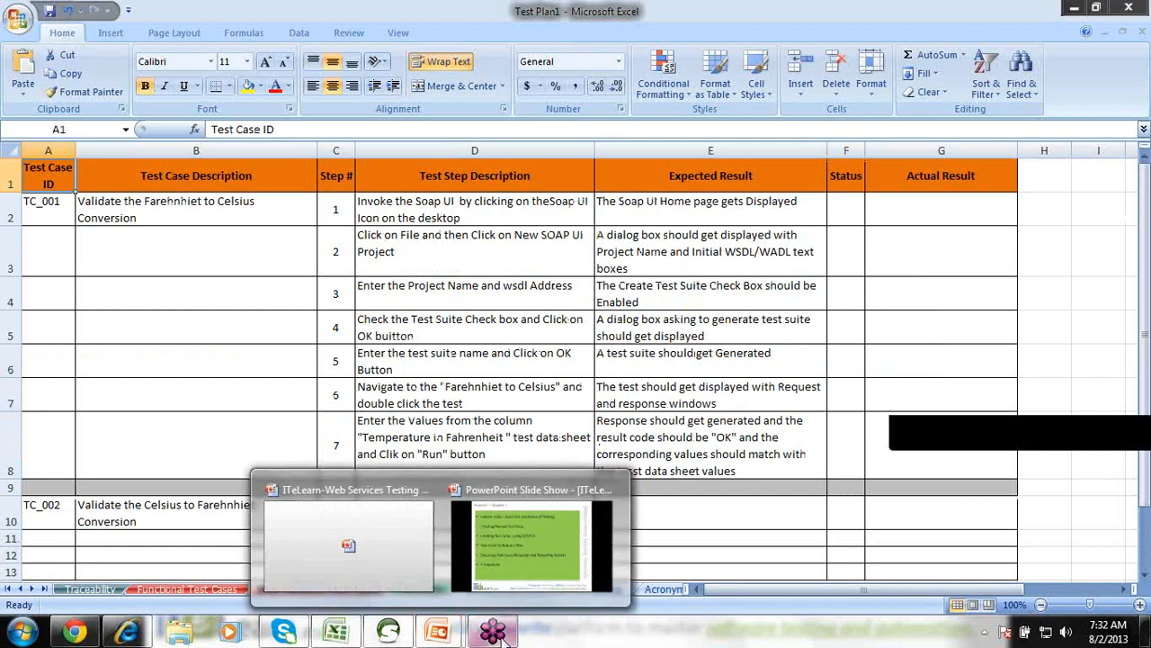
pyautogui.click(79, 624)
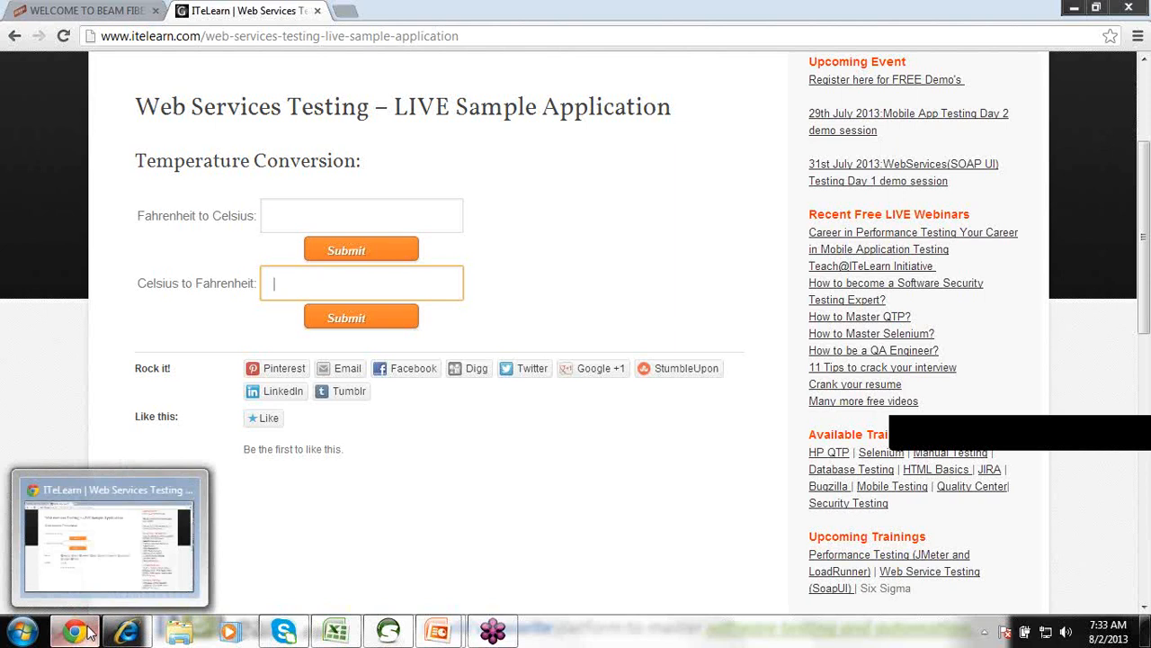
# Resume the PowerPoint slide show and advance twice to reveal the two blue boxes.
pyautogui.moveTo(442, 633)
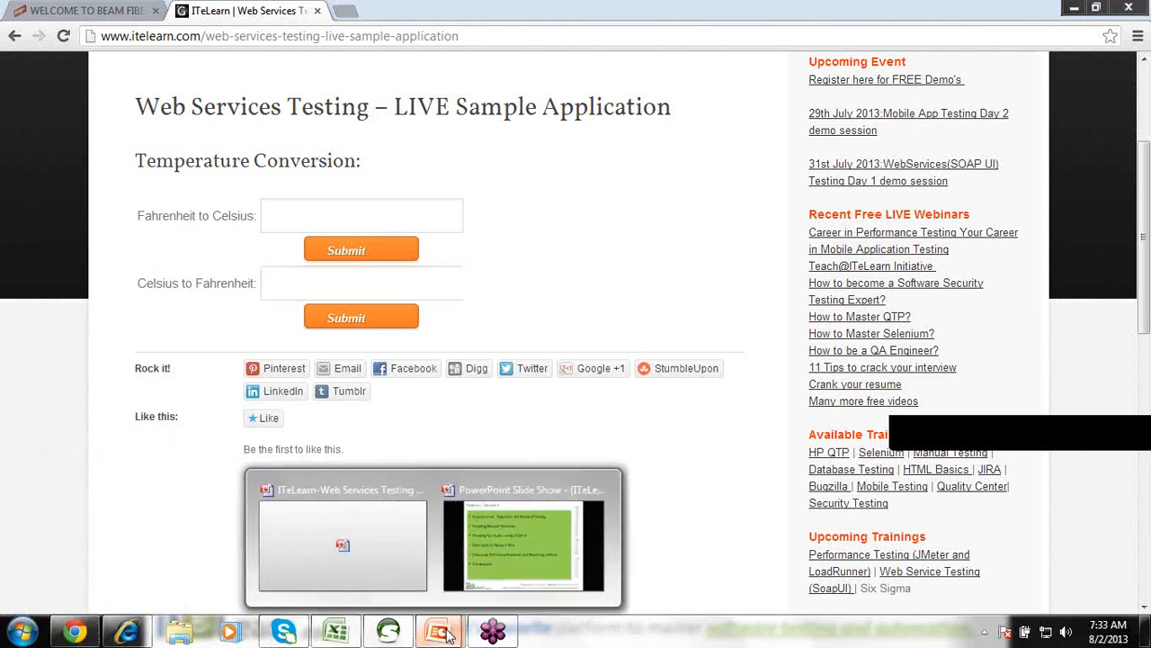
pyautogui.click(477, 550)
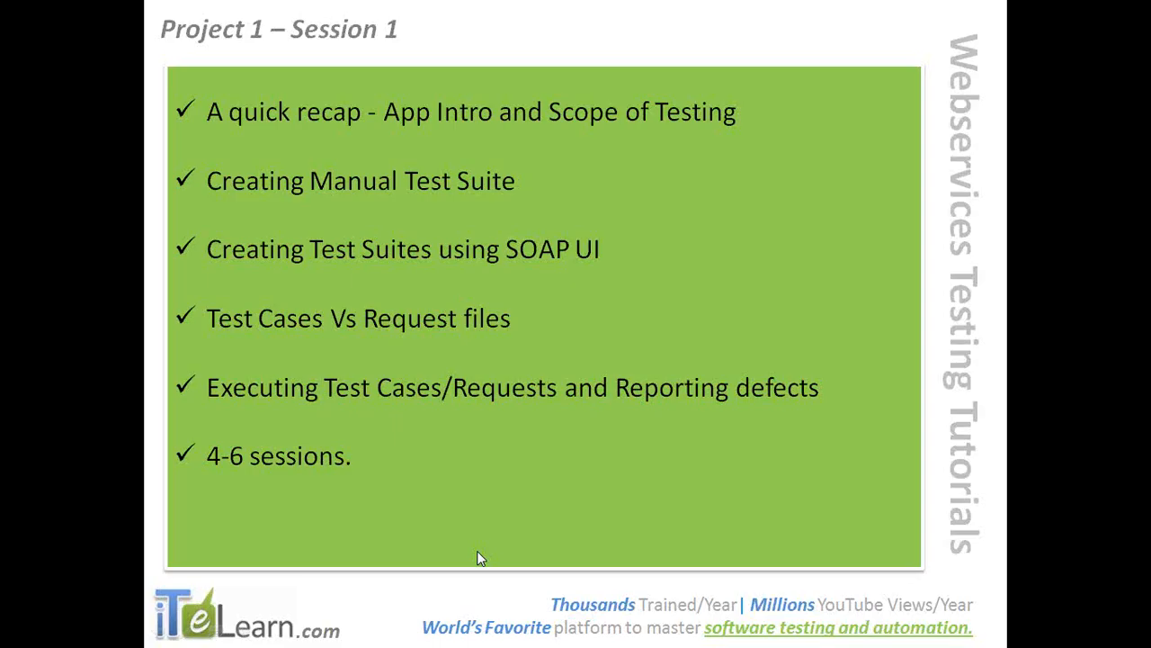
pyautogui.click(478, 552)
pyautogui.click(477, 552)
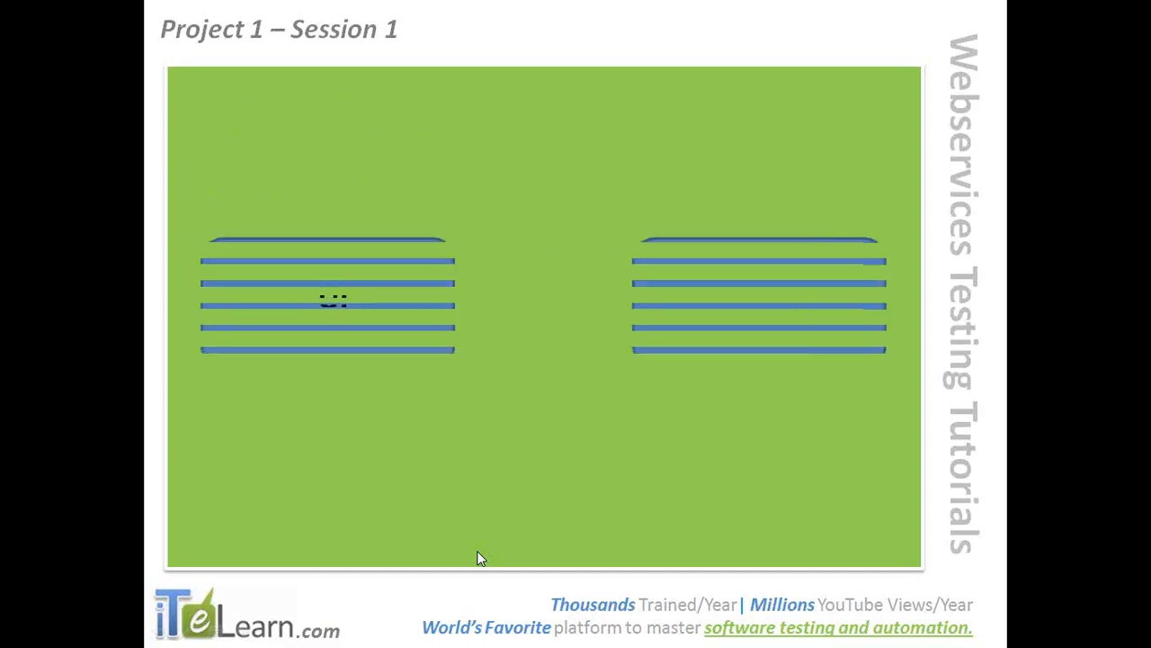
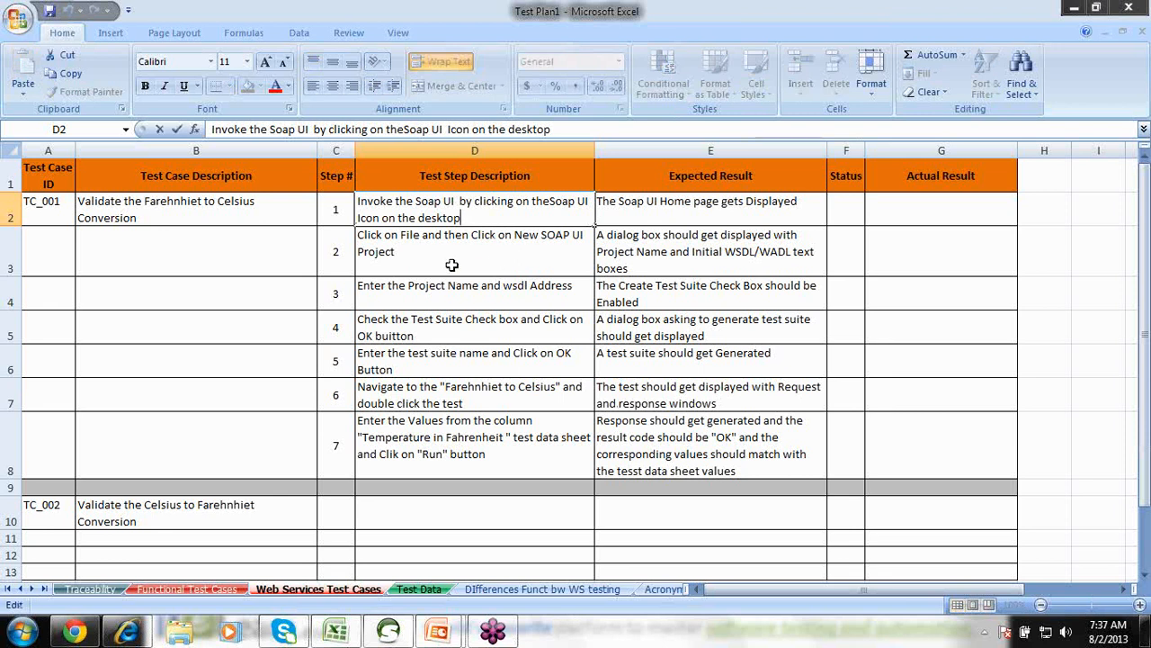
# Commit step 1's description, select cell D3, and minimize Excel to reveal the slide.
pyautogui.click(670, 203)
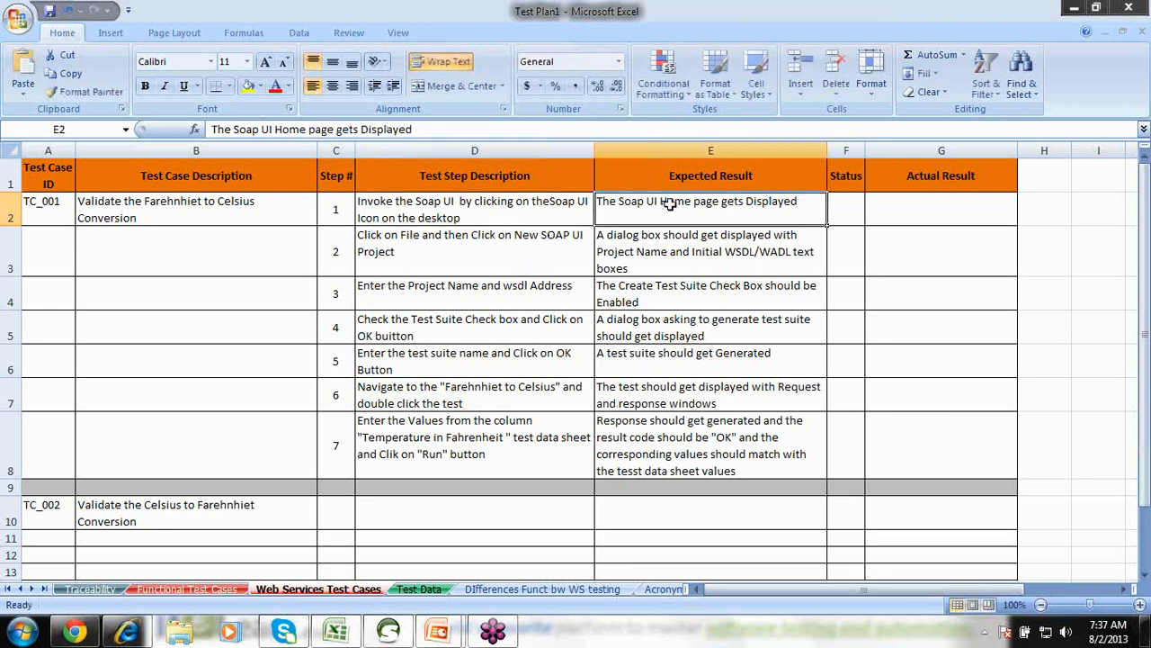
pyautogui.click(509, 246)
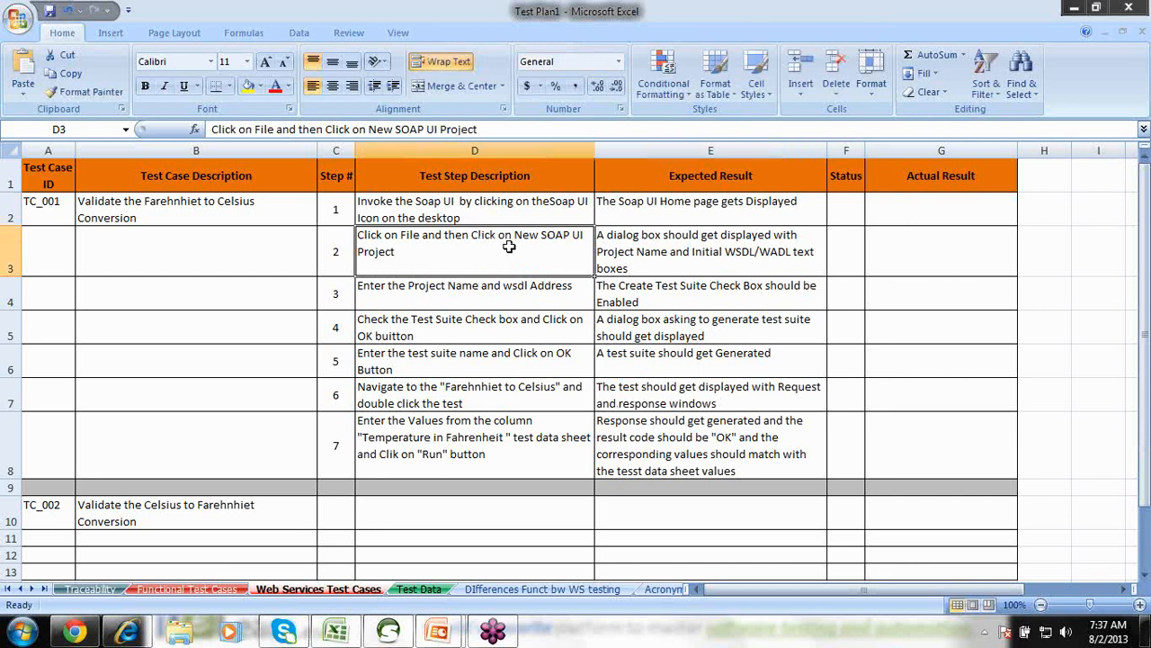
pyautogui.click(1071, 8)
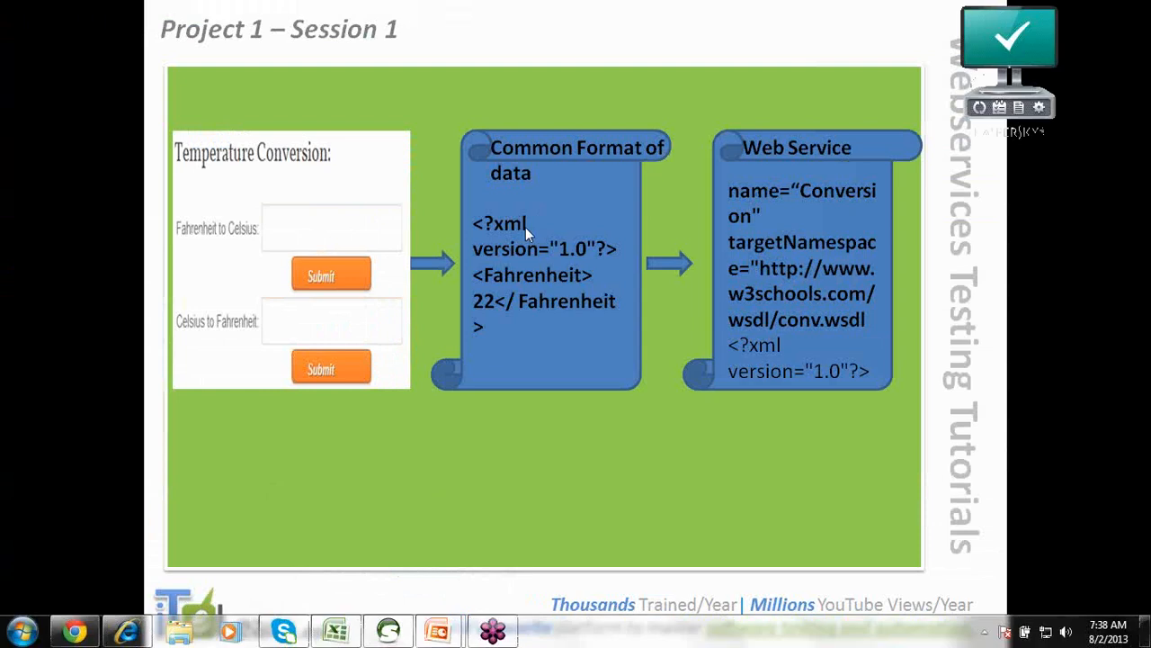
# Advance the slide show past its last slide and bring soapUI to the front.
pyautogui.click(641, 417)
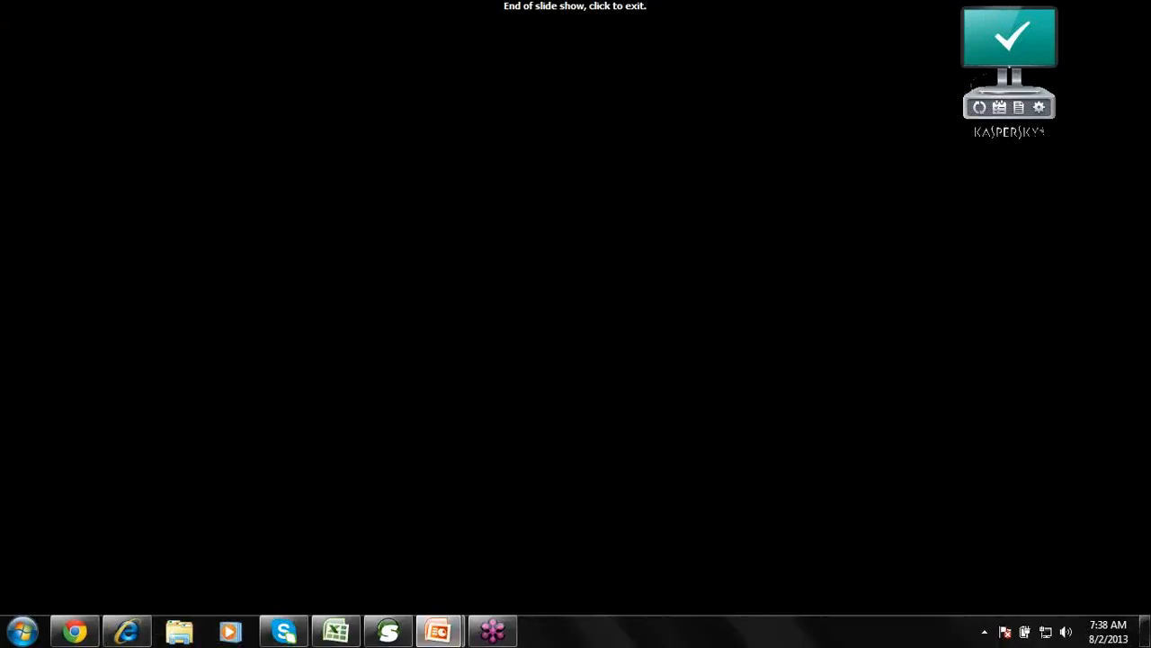
pyautogui.click(387, 632)
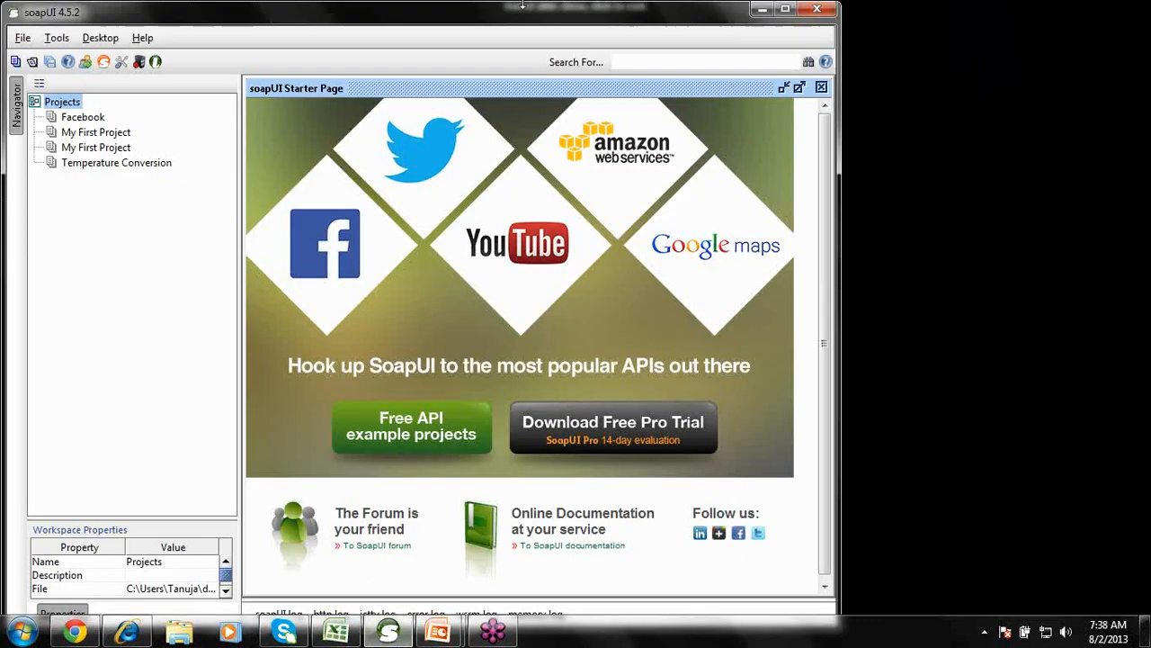
# Maximize soapUI and start a new soapUI project named 'COnverting Tempaerature'.
pyautogui.doubleClick(526, 25)
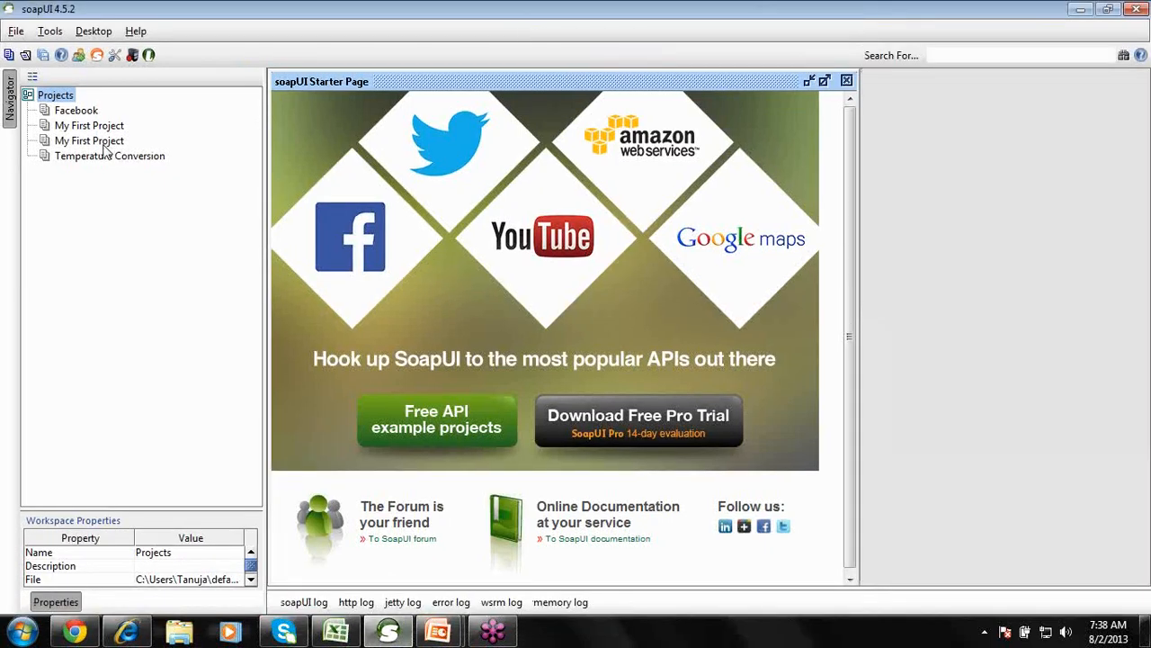
pyautogui.click(17, 31)
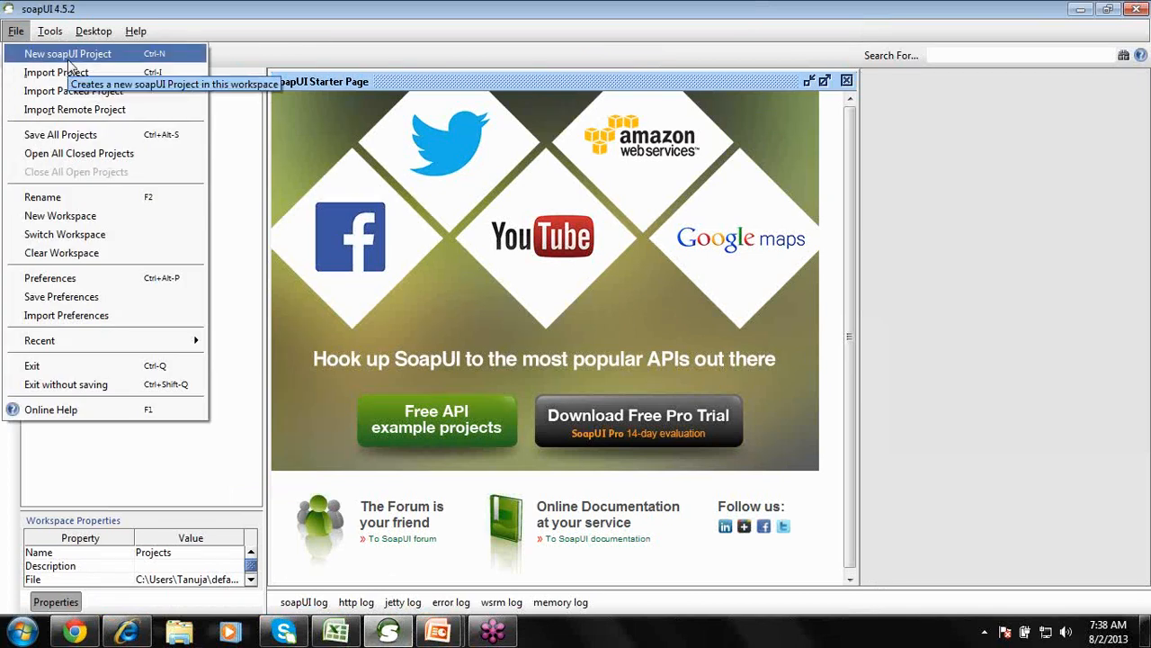
pyautogui.press('Escape')
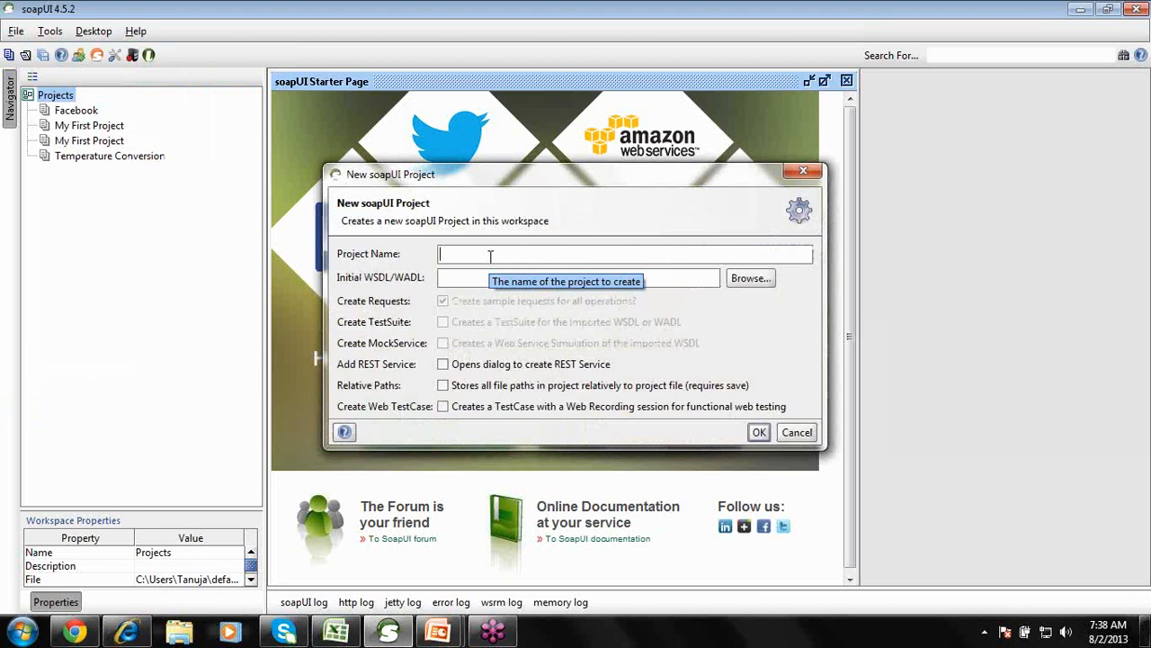
pyautogui.write('Day')
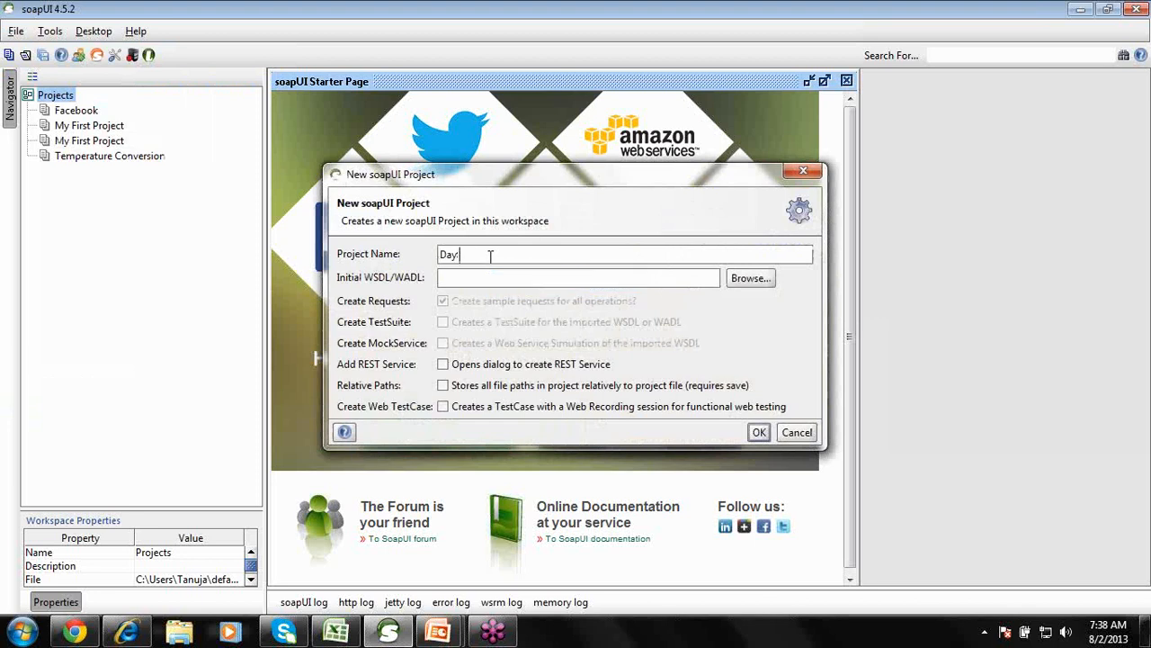
pyautogui.write(' 2')
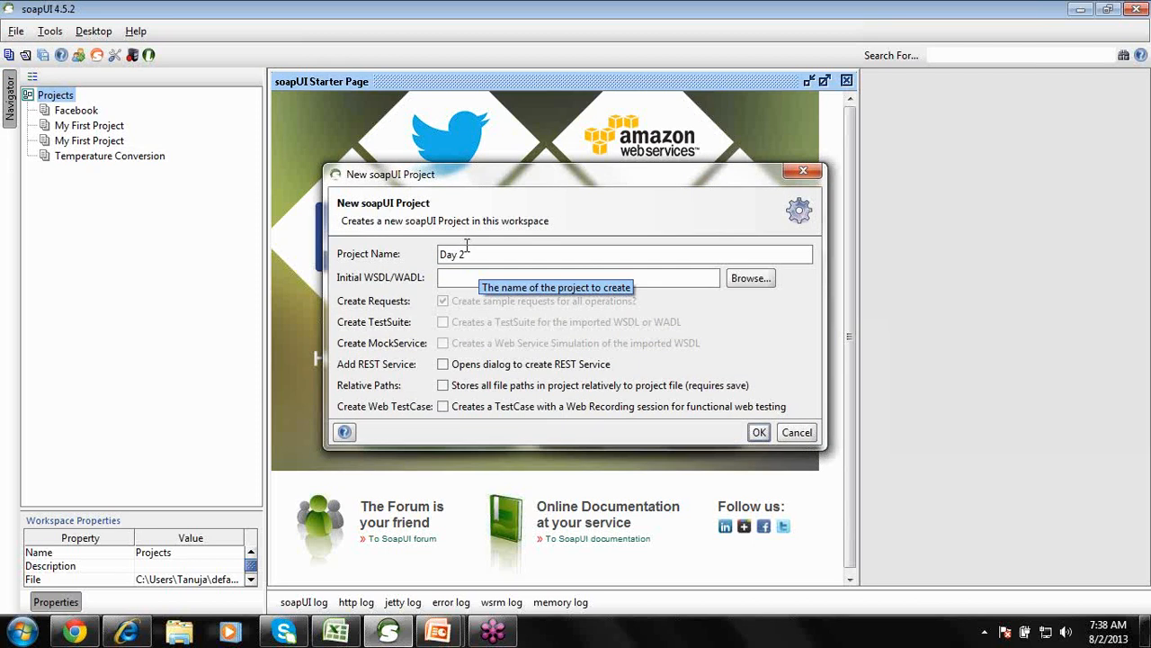
pyautogui.moveTo(466, 245); pyautogui.dragTo(417, 259)
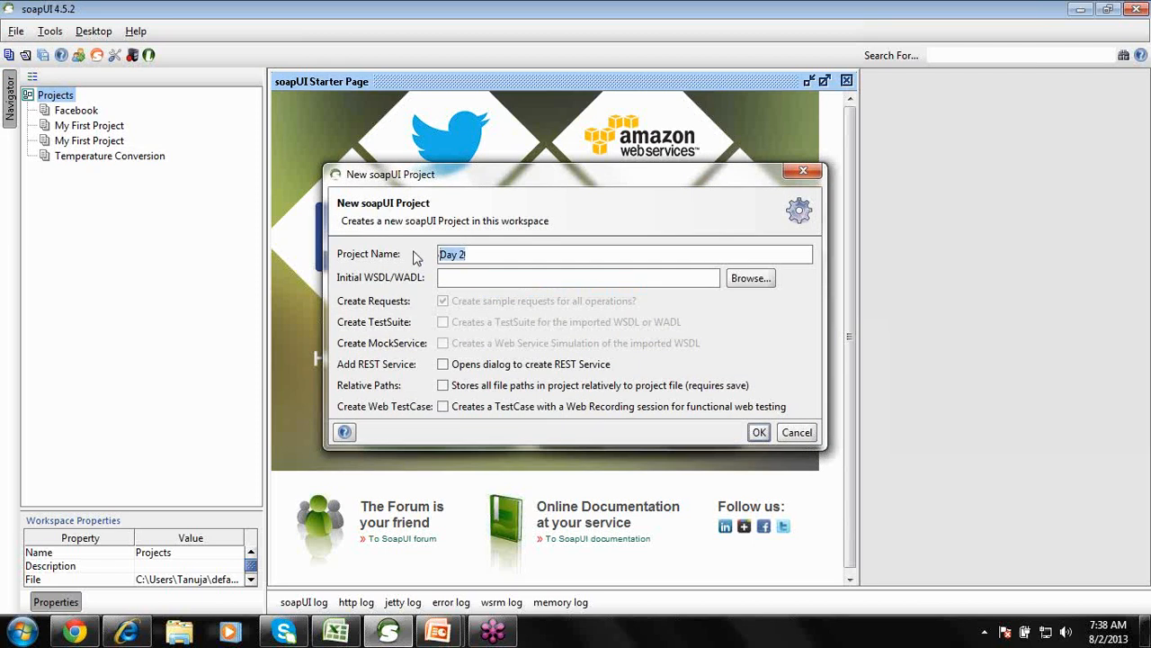
pyautogui.write('COnverting Tempaerature')
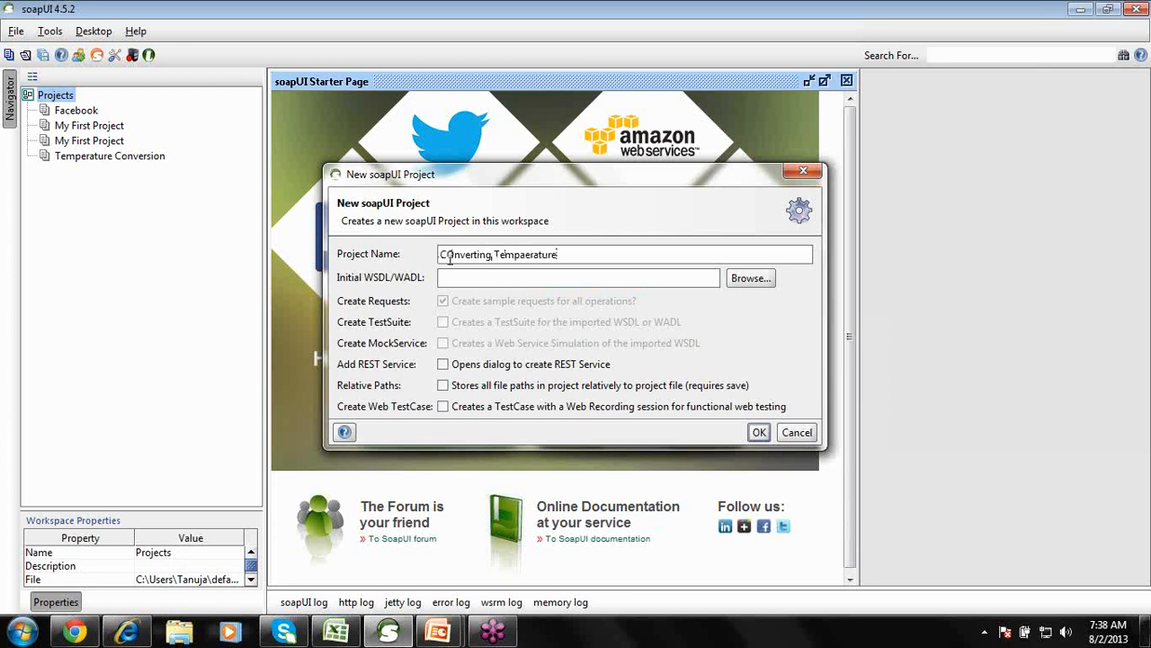
# Correct the name to 'Converting Tempaerature', go to the WSDL field, then return to the Test Plan1 workbook.
pyautogui.click(454, 258)
pyautogui.press('BackSpace')
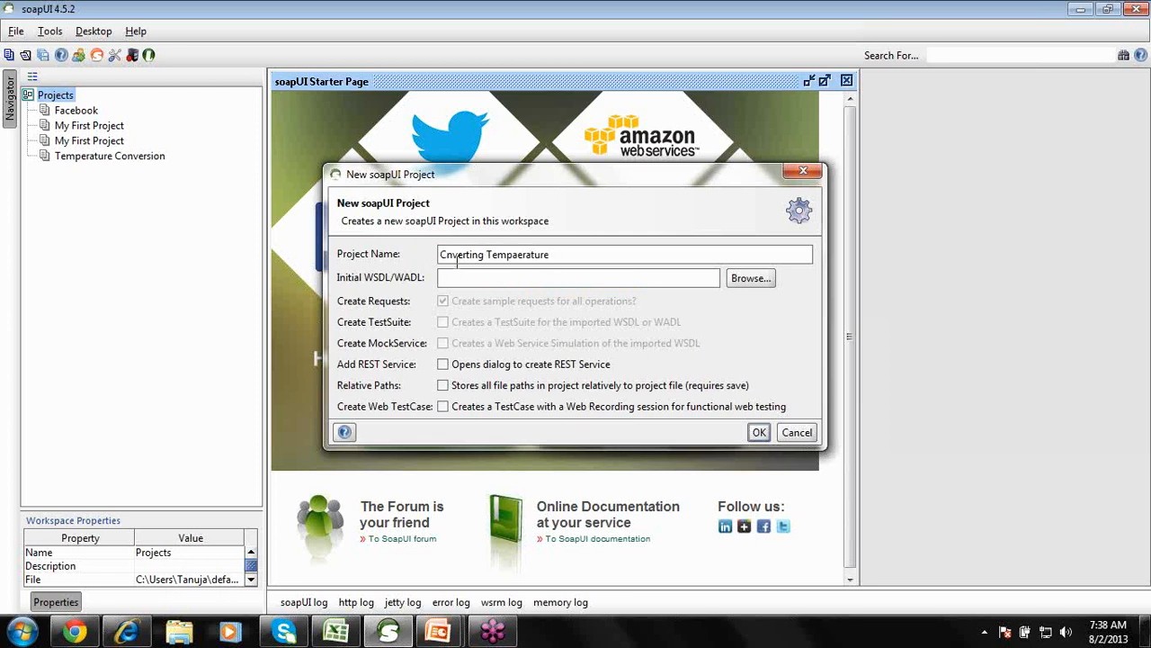
pyautogui.write('o')
pyautogui.click(452, 278)
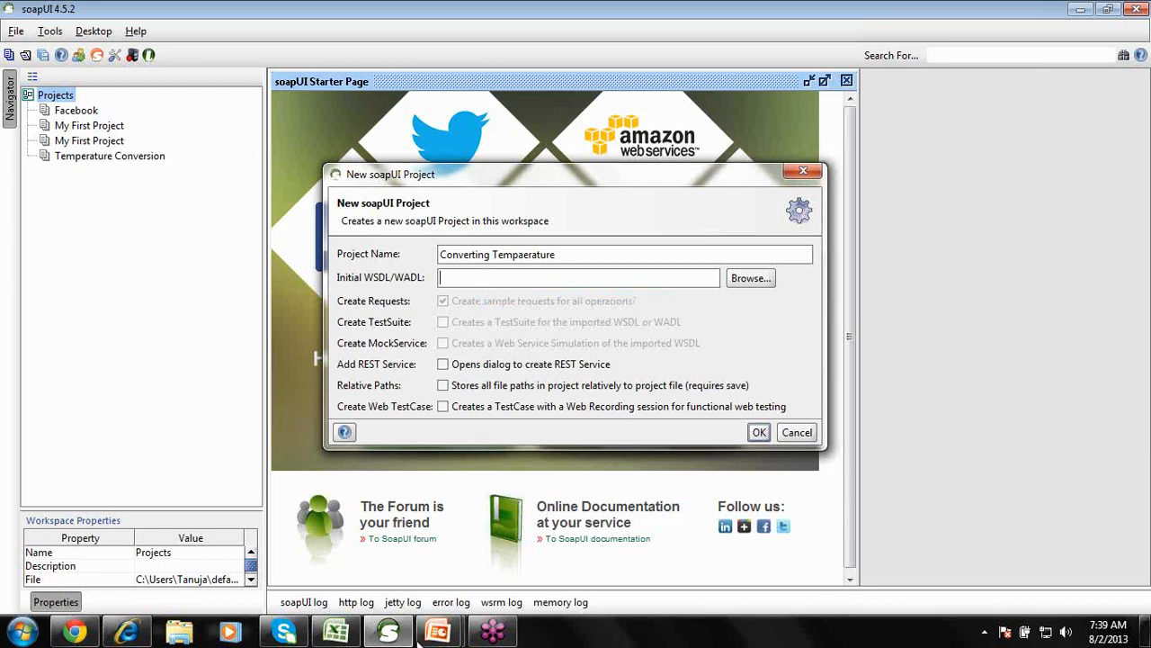
pyautogui.click(342, 635)
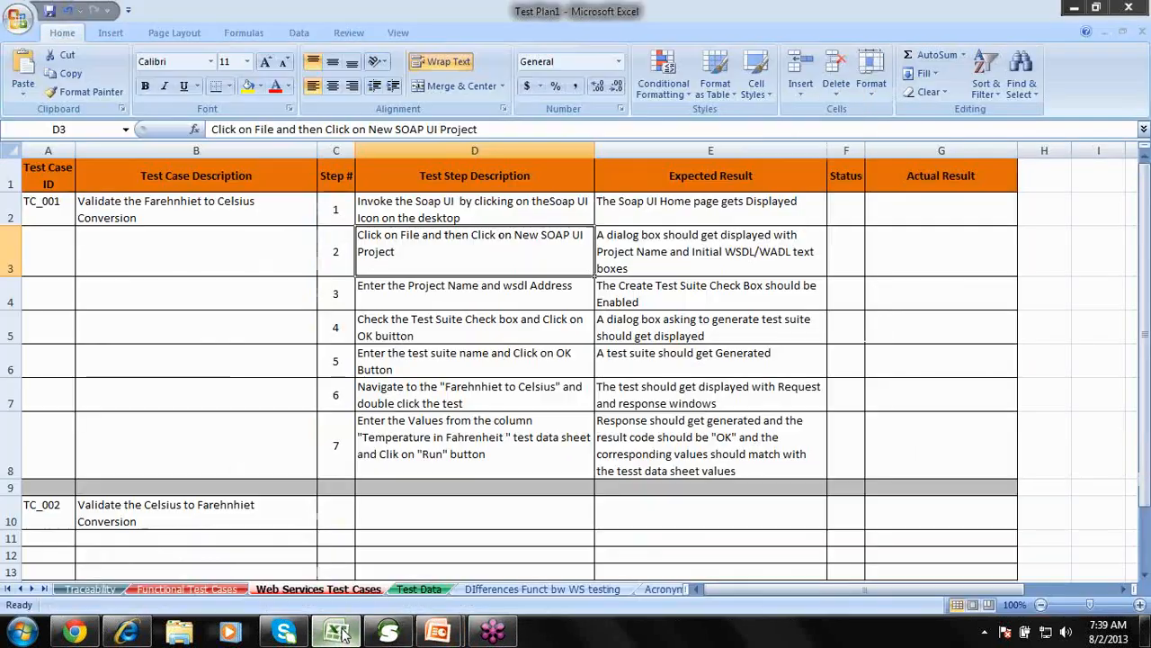
# On the Acronyms sheet, enter XML, 'Extensible mark up language' and its data-carrier note, widening columns B and C.
pyautogui.click(662, 590)
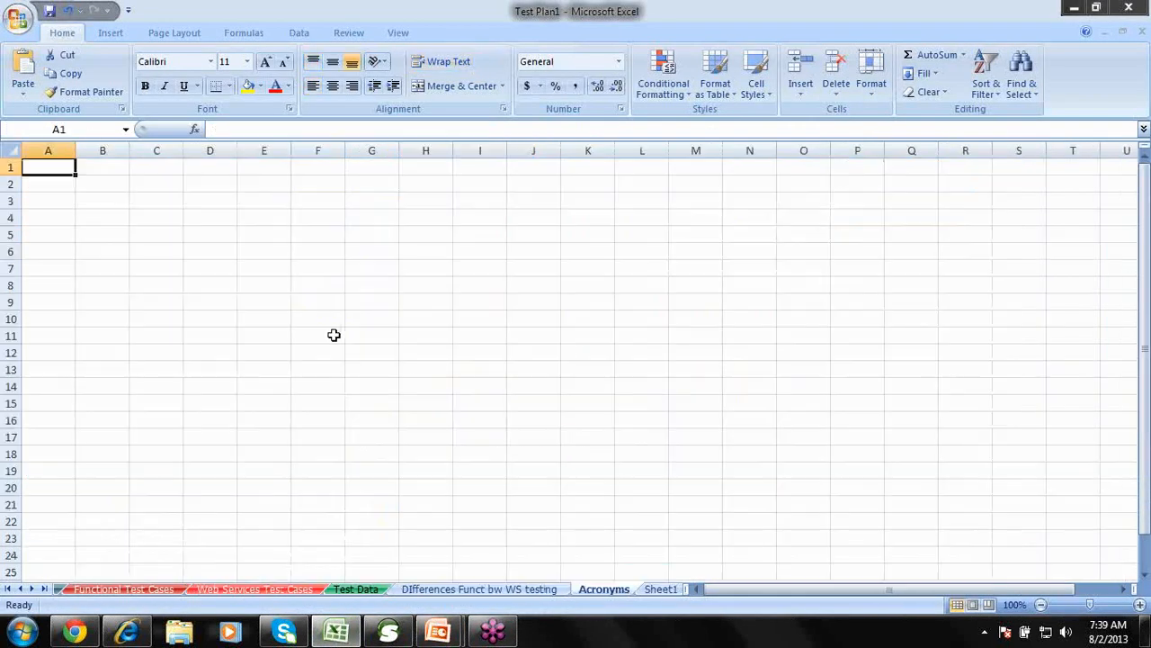
pyautogui.write('XML')
pyautogui.press('Tab')
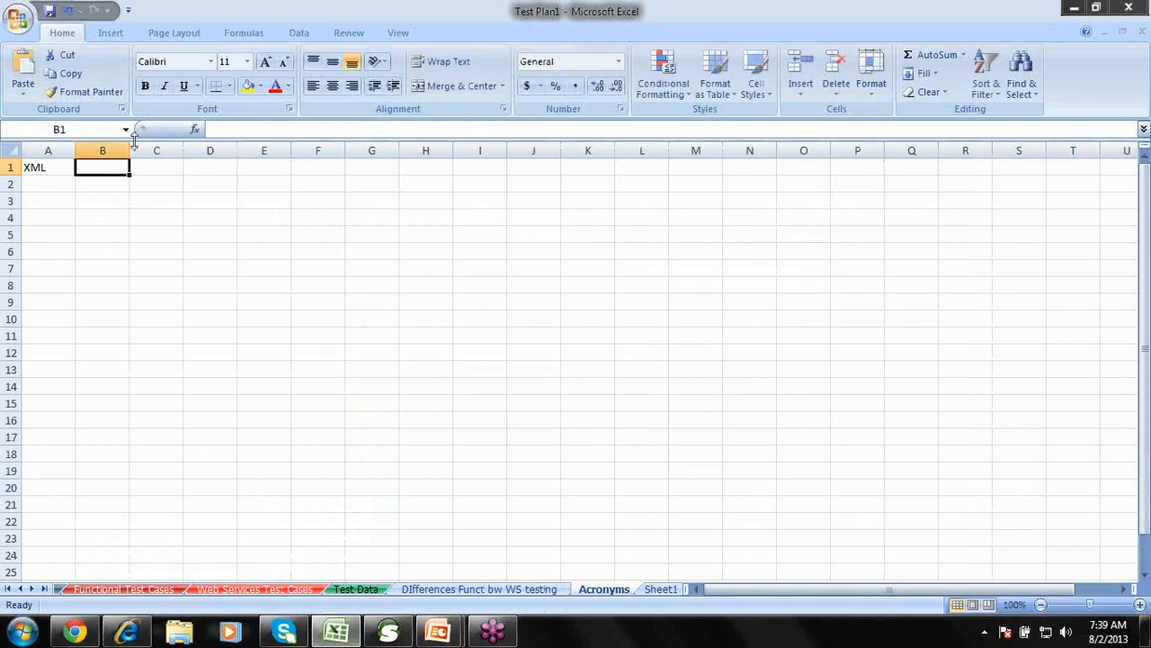
pyautogui.moveTo(130, 150); pyautogui.dragTo(282, 146)
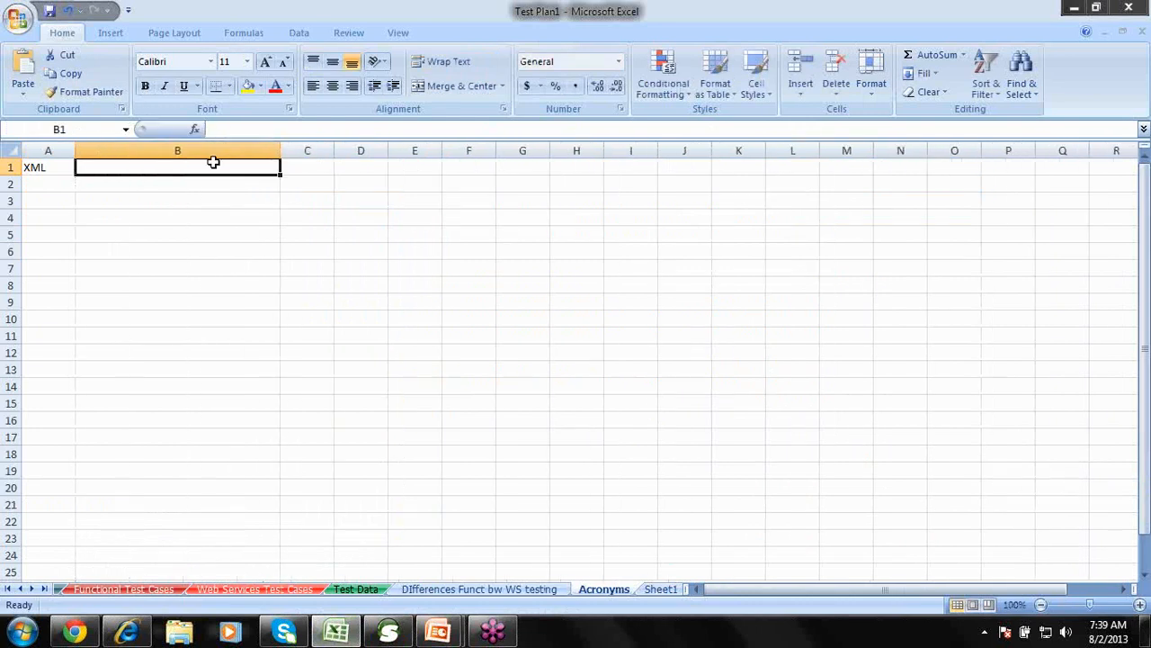
pyautogui.doubleClick(213, 162)
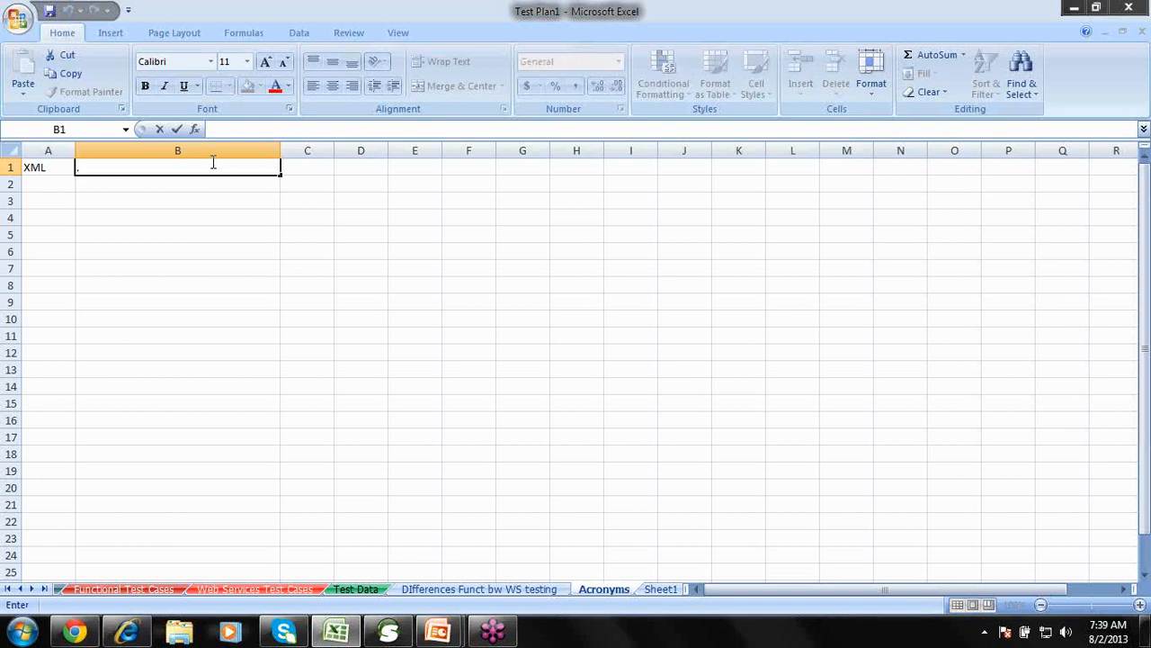
pyautogui.write('Extensible m')
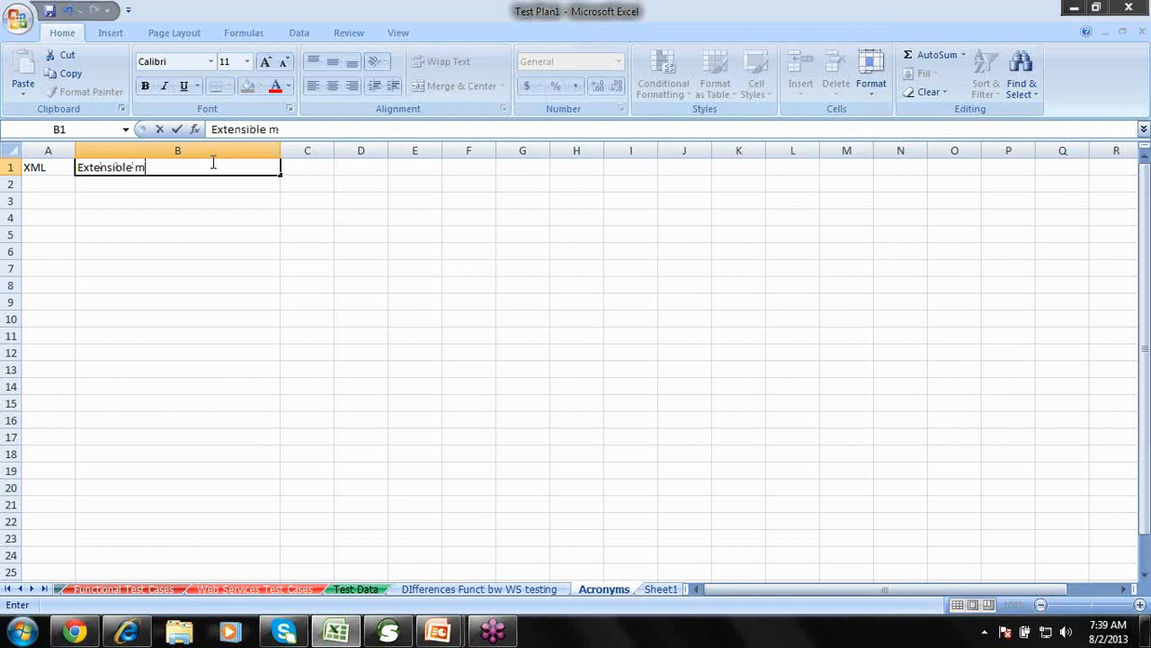
pyautogui.write('ark up language')
pyautogui.press('Tab')
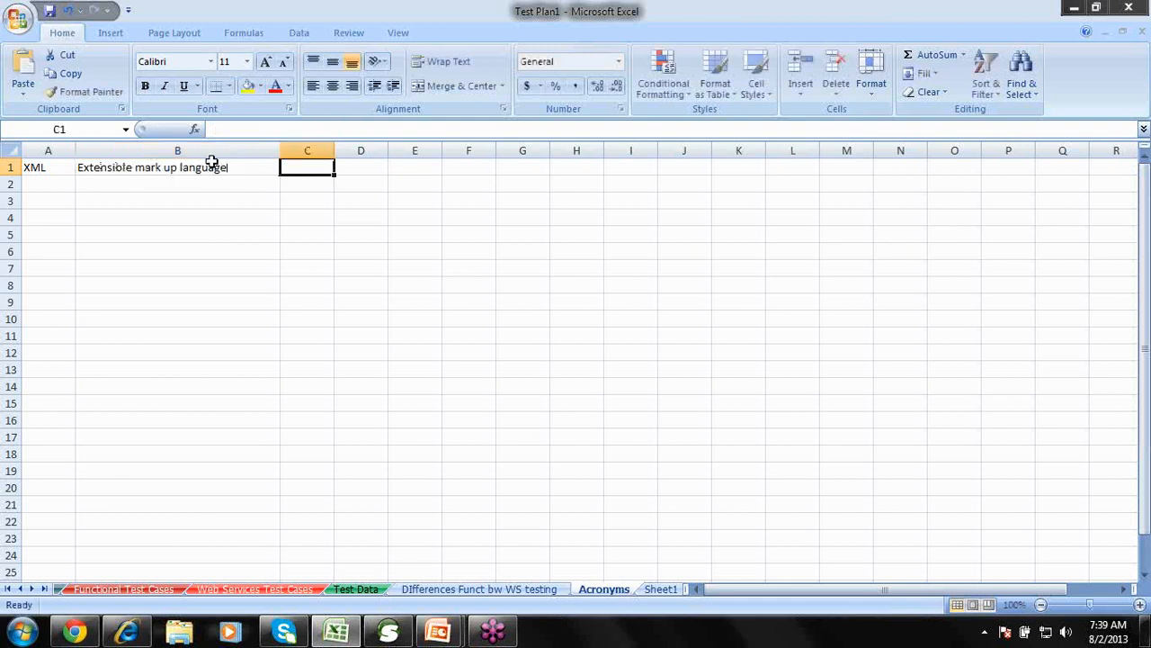
pyautogui.write('Used a')
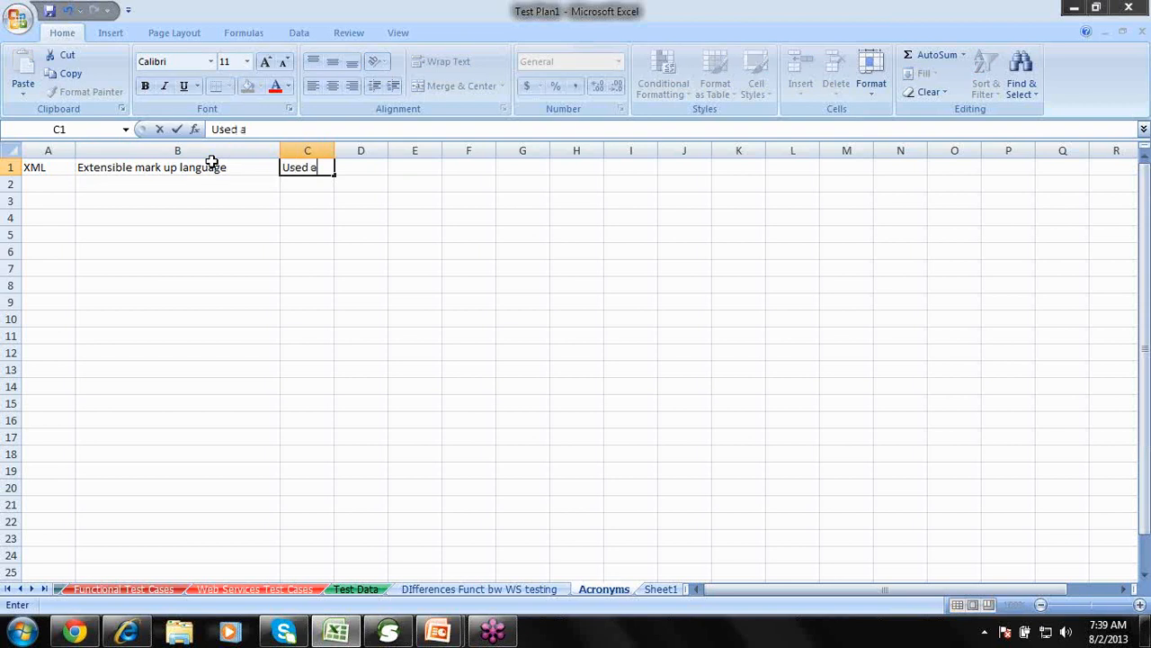
pyautogui.write('s a data carier ')
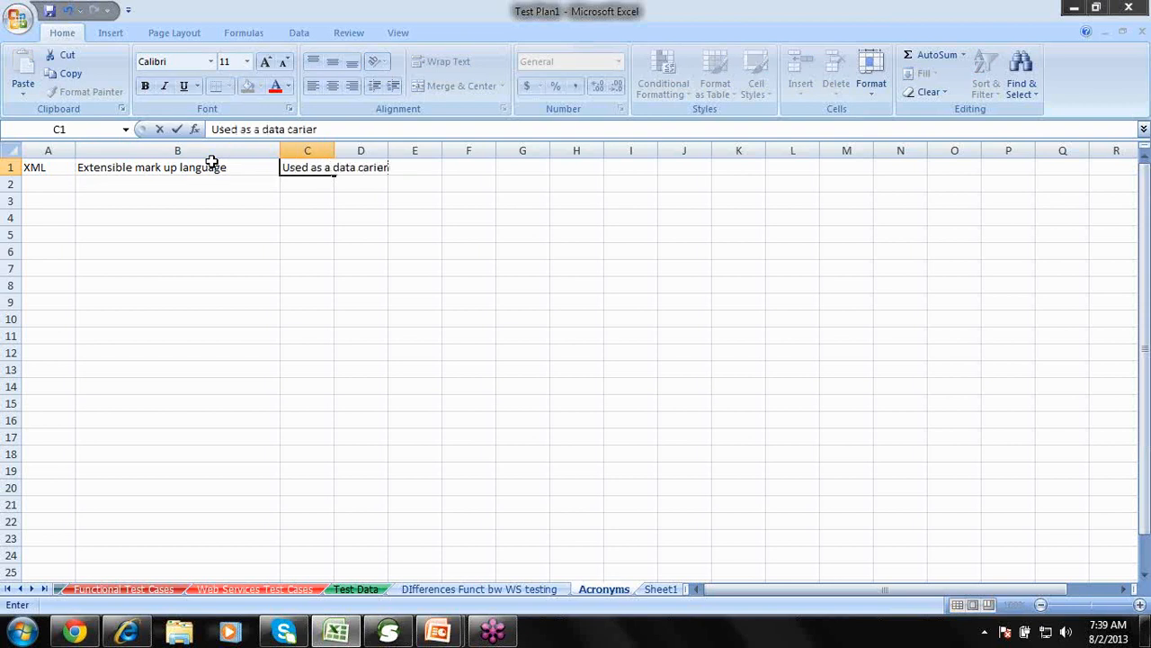
pyautogui.write('and will al')
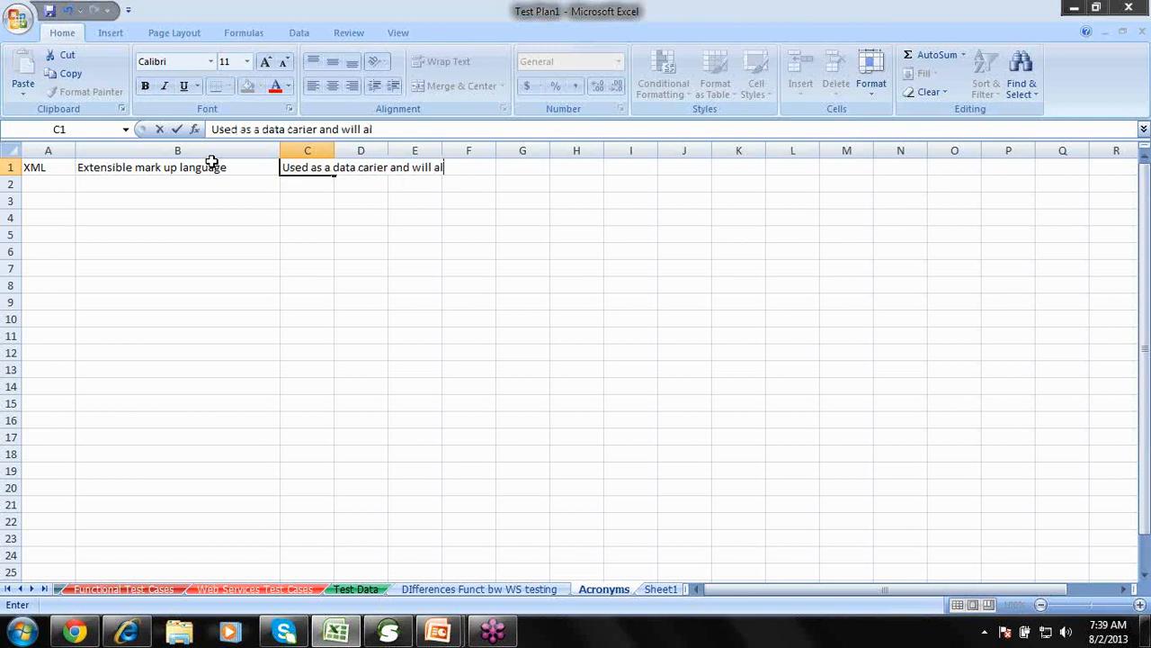
pyautogui.write('so allow t')
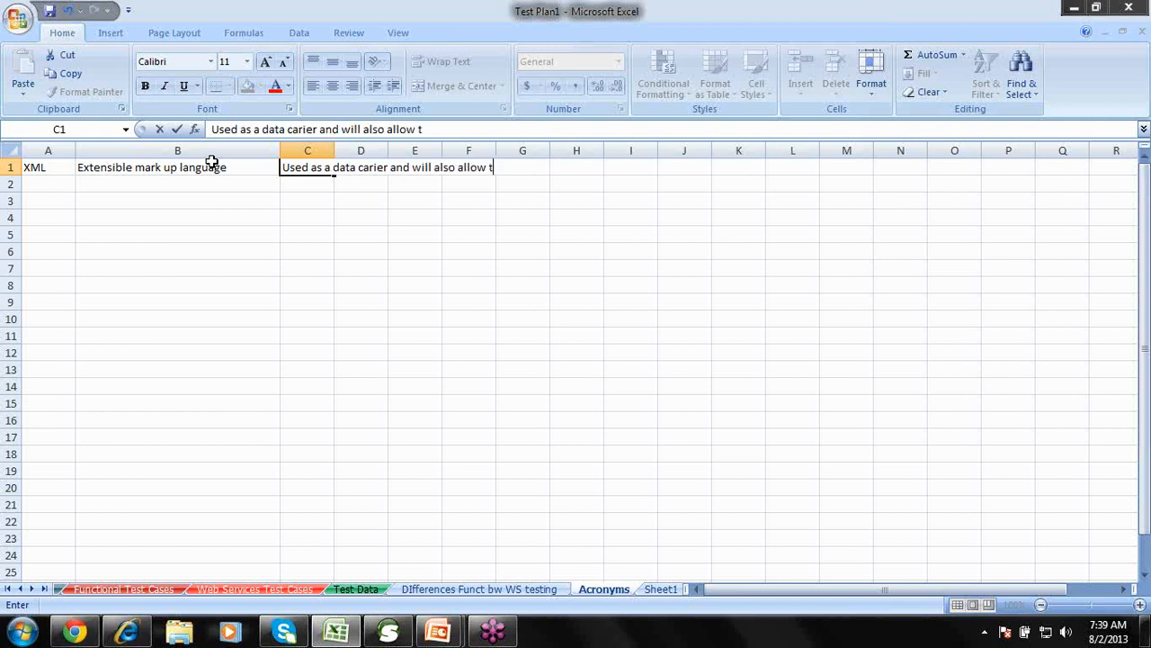
pyautogui.write('o have custom tags')
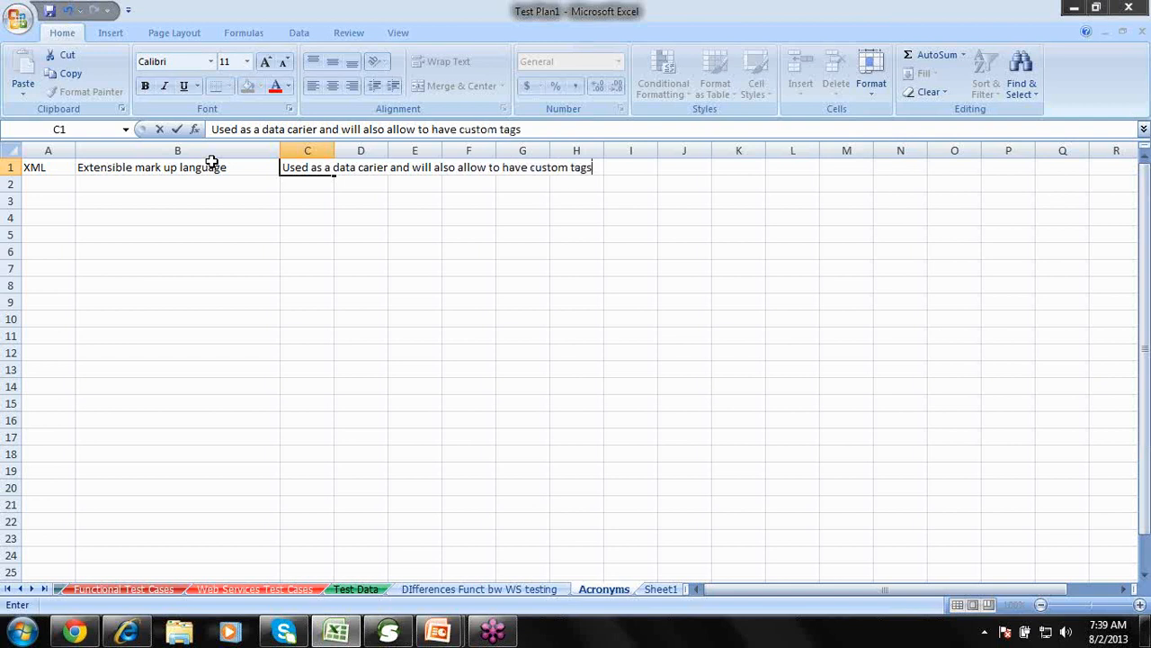
pyautogui.click(290, 233)
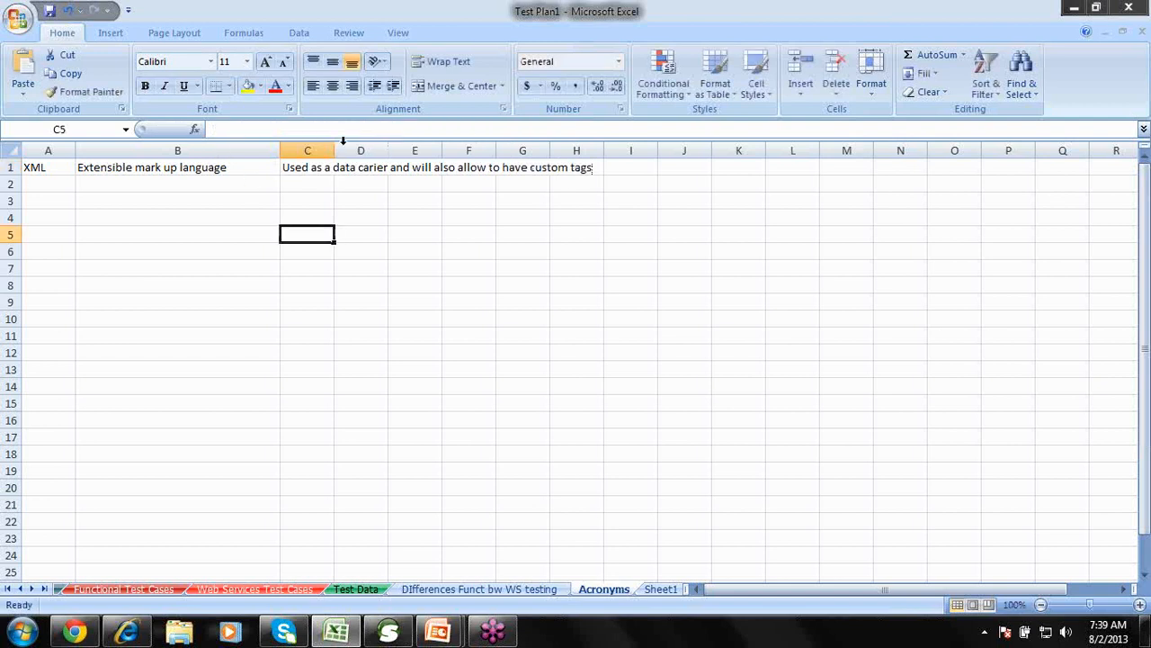
pyautogui.doubleClick(332, 150)
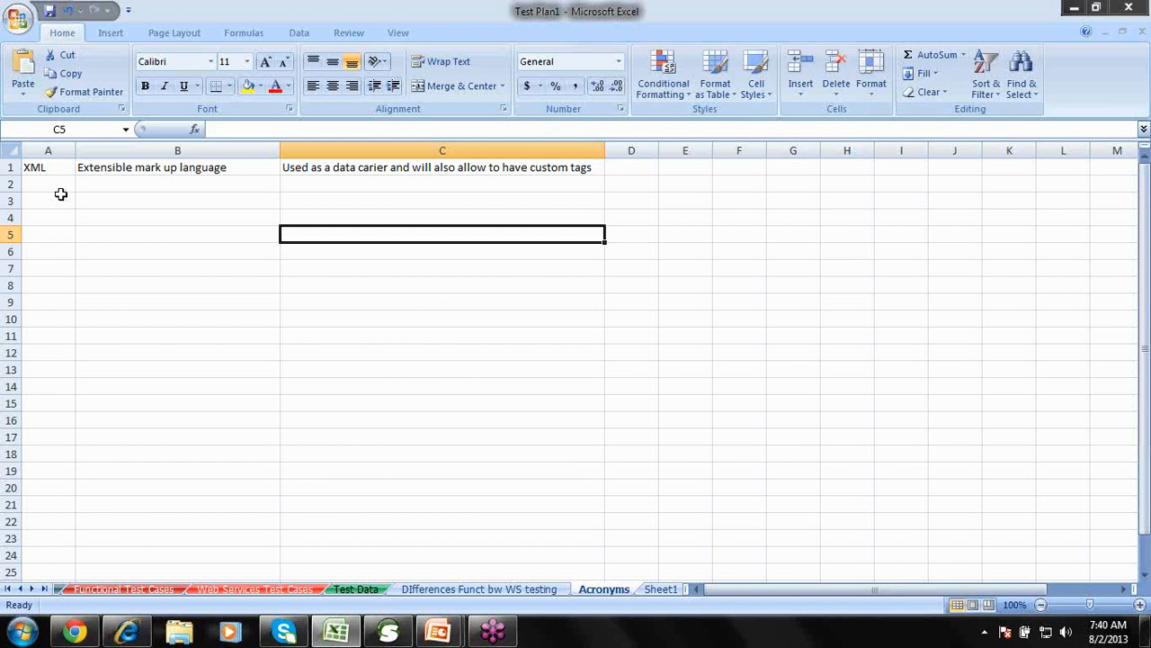
# Add row 2: WSDL, 'Web Service Description Language' and 'In will Describe the web service'.
pyautogui.click(55, 184)
pyautogui.write('WSDL')
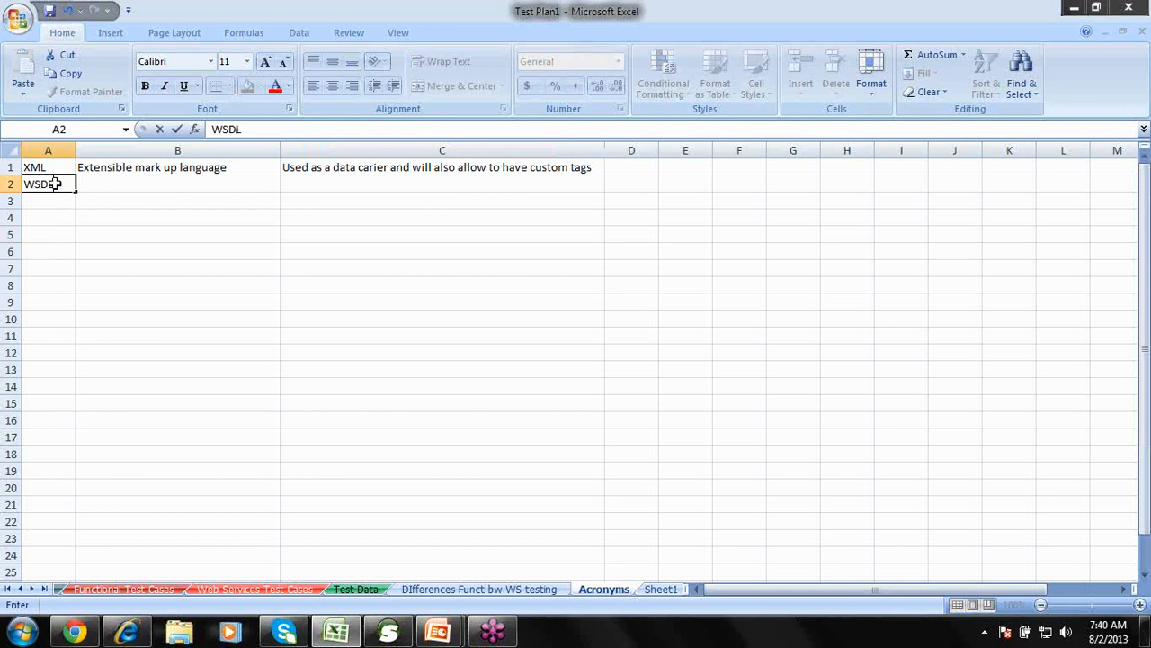
pyautogui.press('Tab')
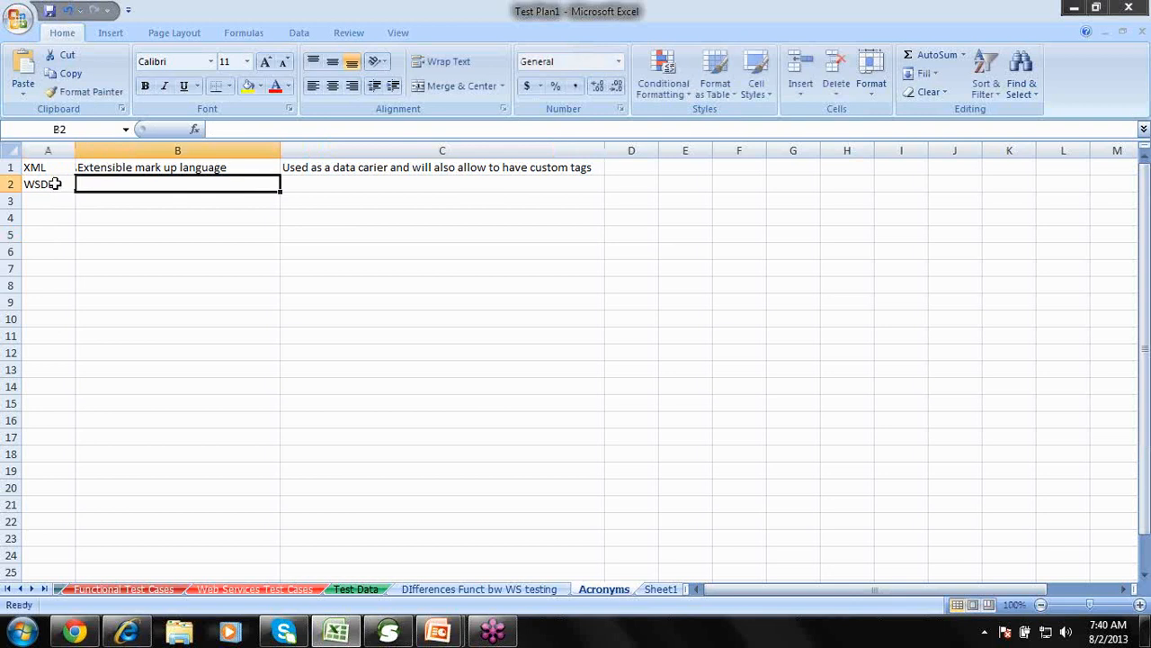
pyautogui.write('Web S')
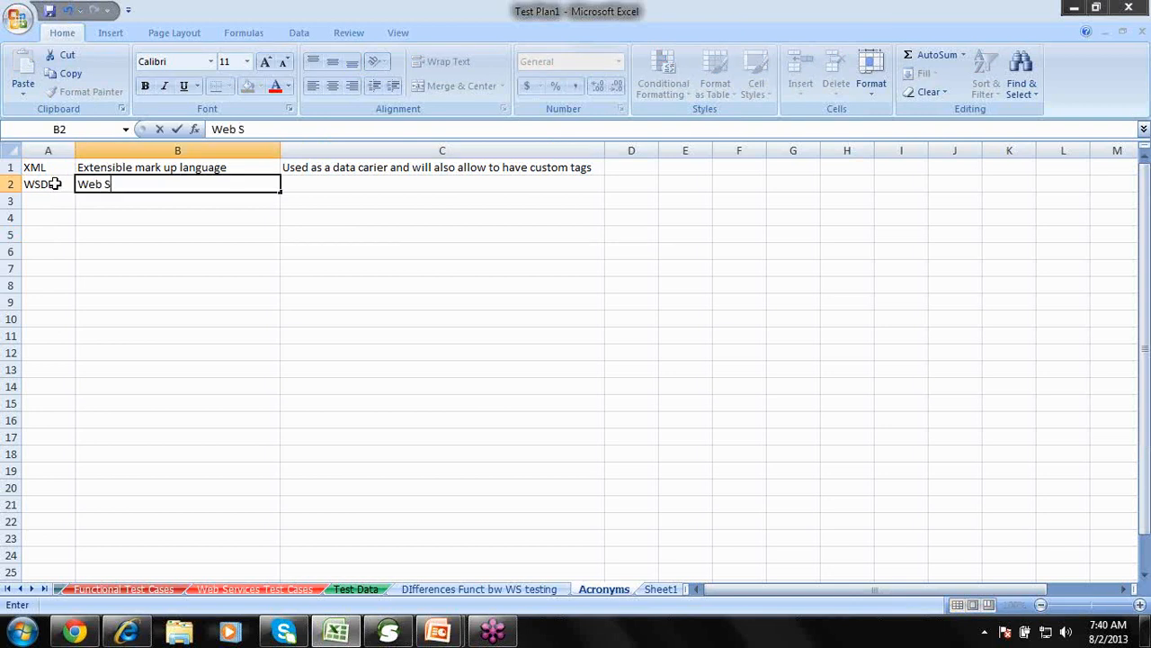
pyautogui.write('ervice Descri')
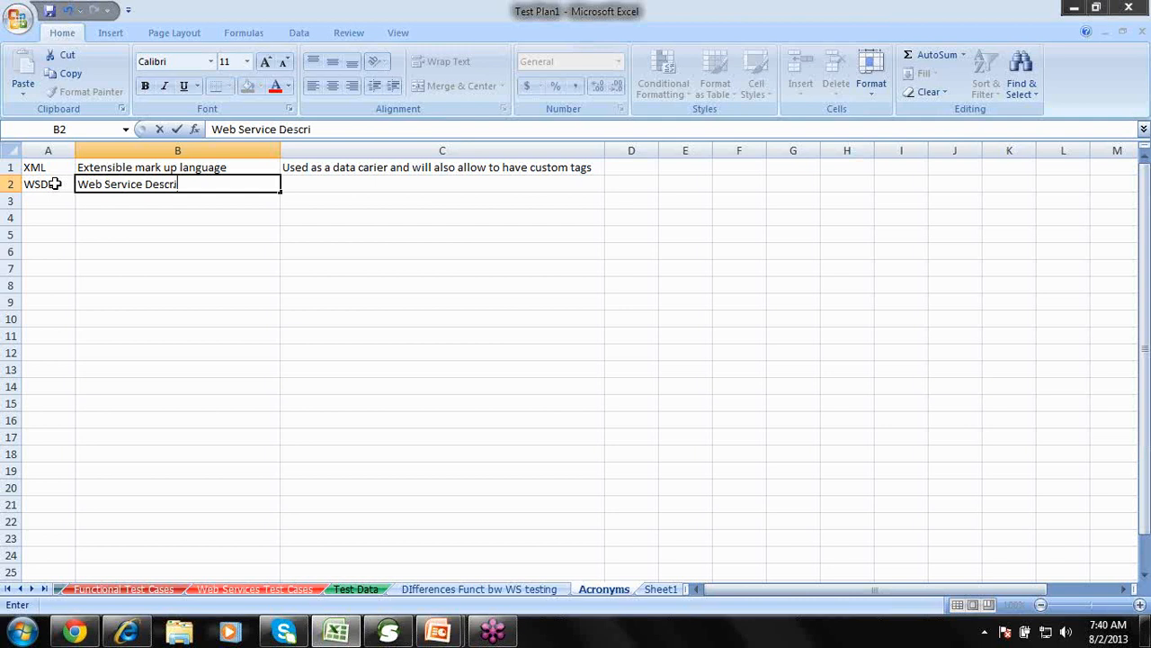
pyautogui.write('ption Language')
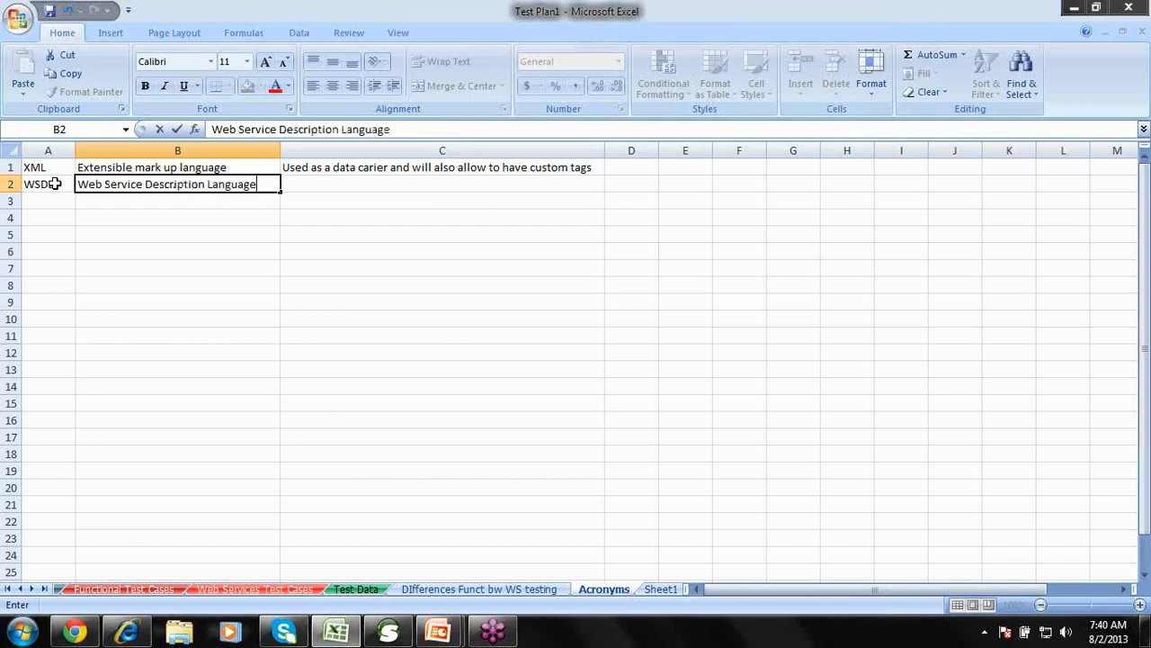
pyautogui.press('Tab')
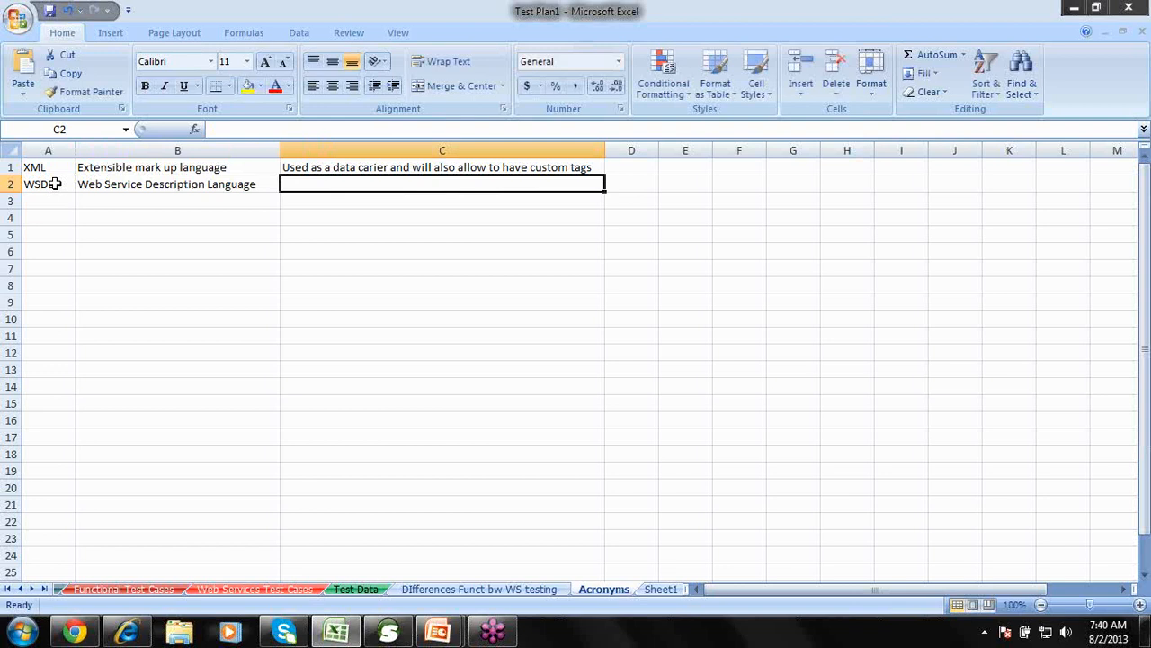
pyautogui.write('In wi')
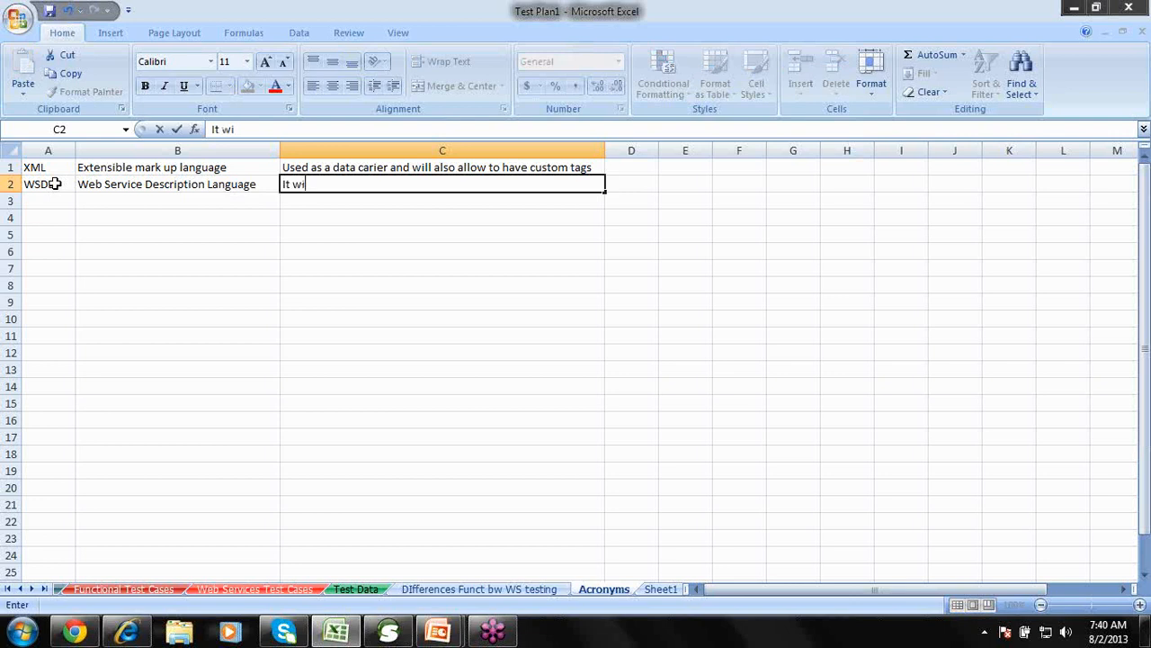
pyautogui.write('ll Describe the we')
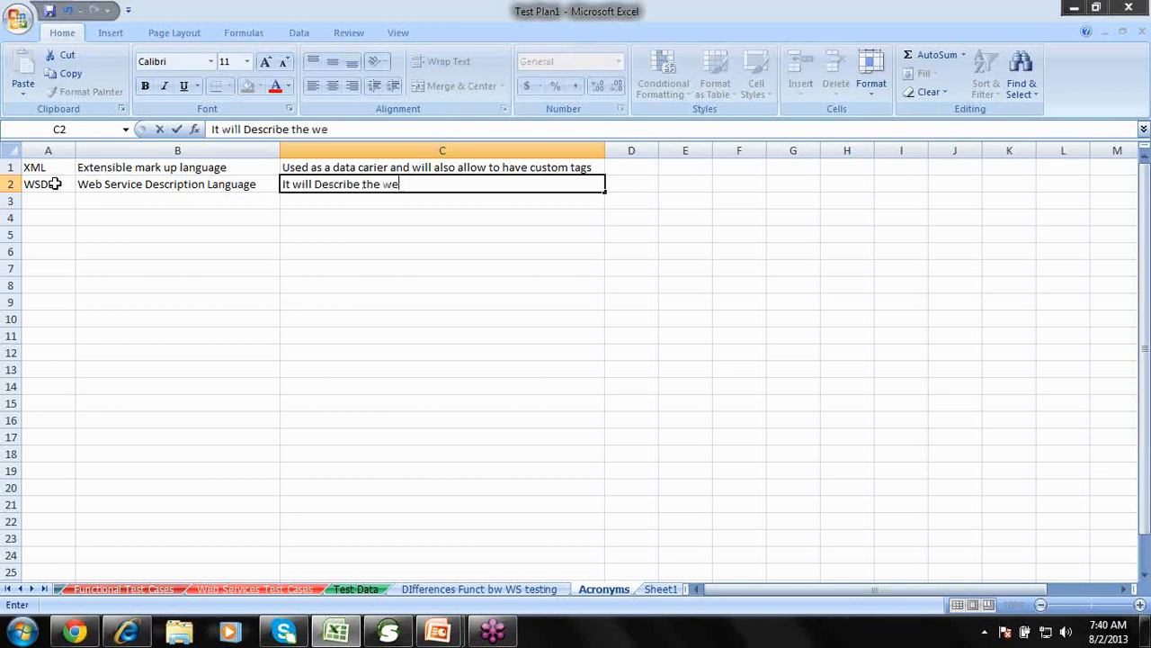
pyautogui.write('b service')
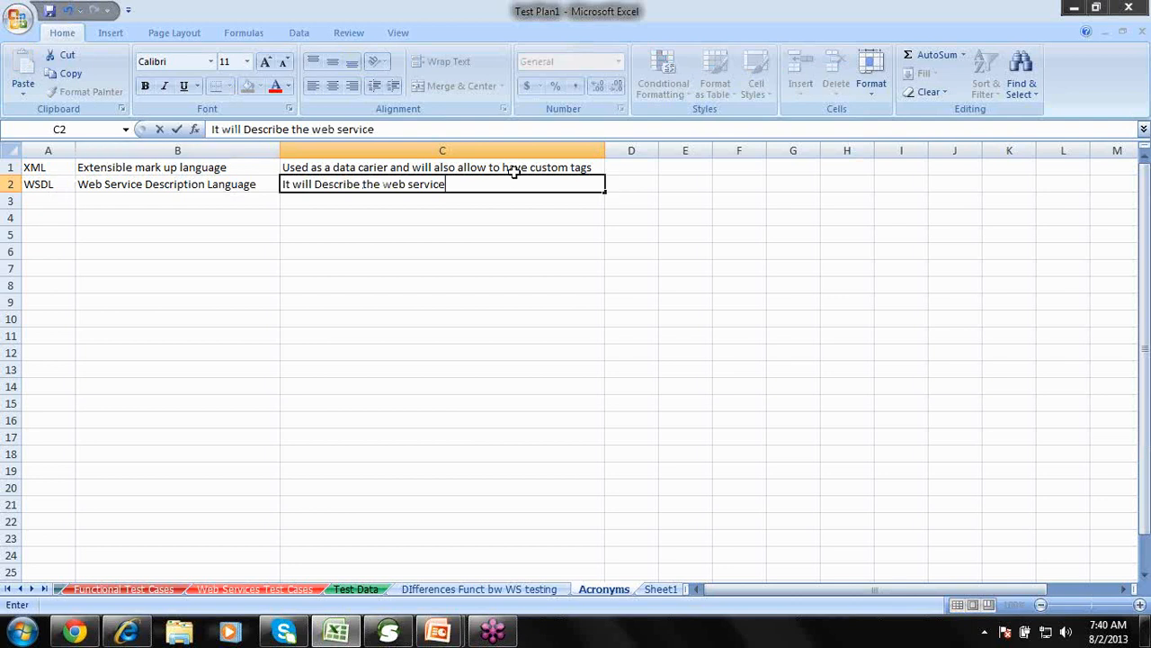
# Insert a blank row above the XML entry and select cell A1.
pyautogui.click(12, 168)
pyautogui.rightClick(17, 169)
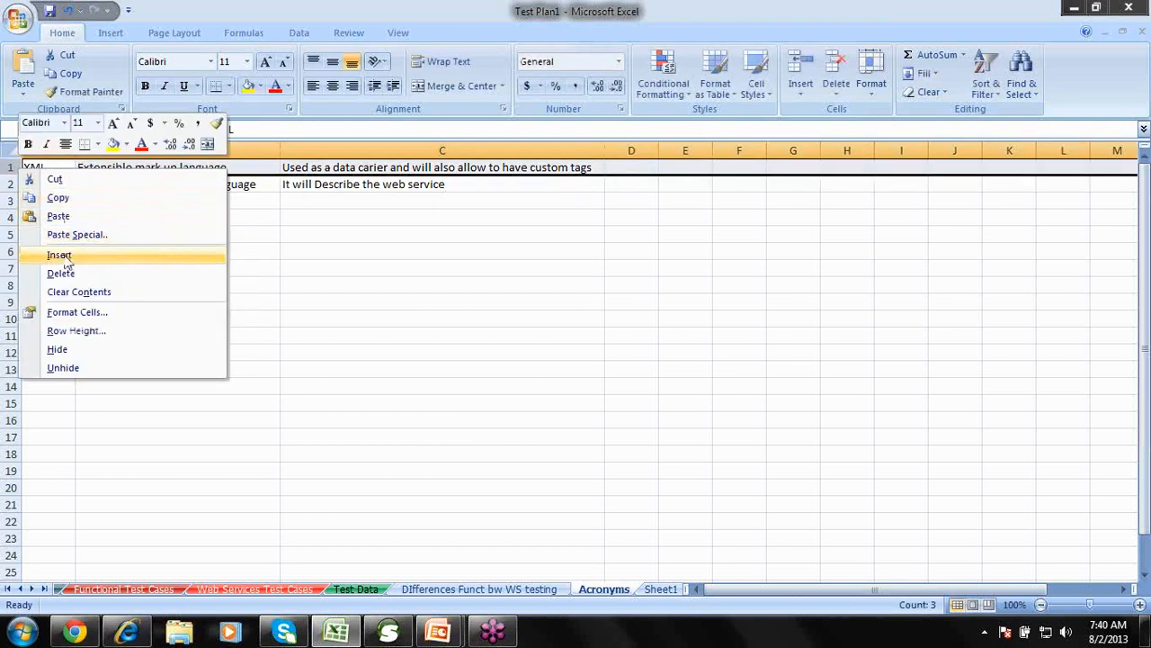
pyautogui.click(58, 255)
pyautogui.click(52, 163)
# Type the headers Term, Abbreviation and Short Description into cells A1 to C1.
pyautogui.write('Te')
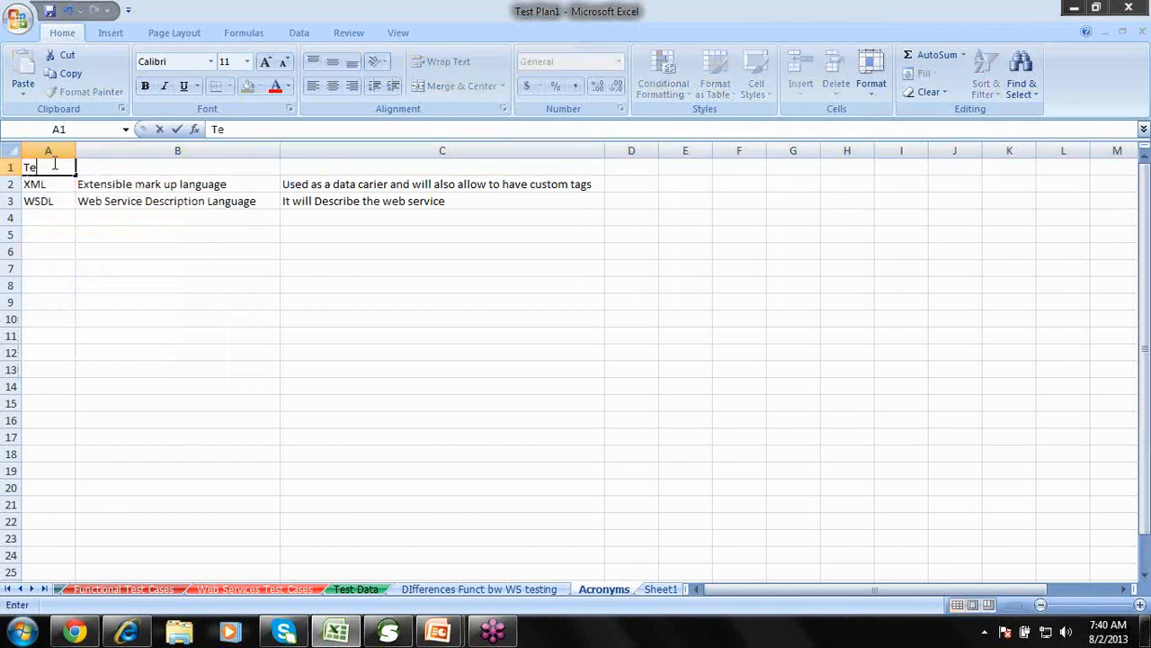
pyautogui.write('rm')
pyautogui.press('Tab')
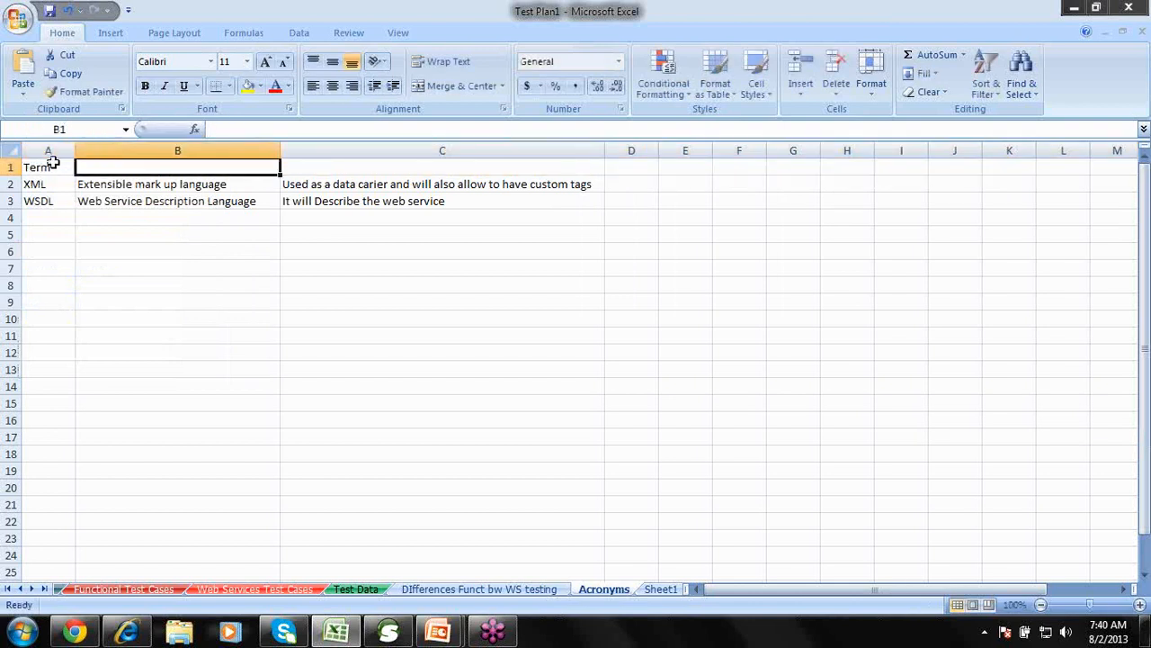
pyautogui.write('Abb')
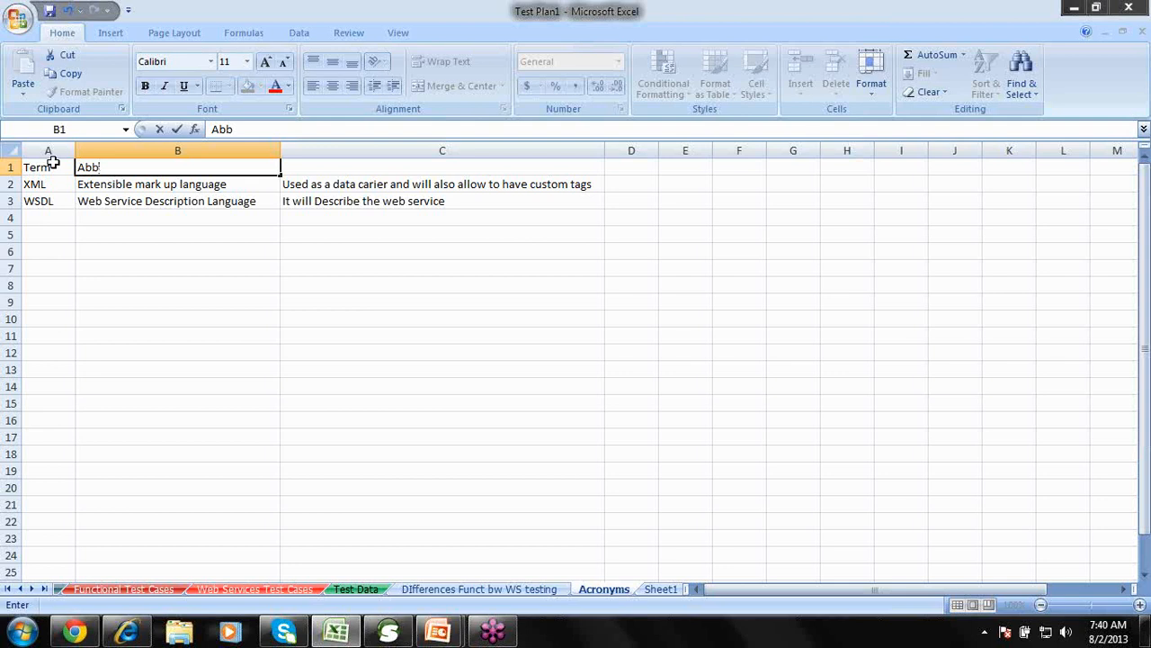
pyautogui.press('BackSpace')
pyautogui.press('BackSpace')
pyautogui.press('BackSpace')
pyautogui.write('Abbreviation')
pyautogui.press('Tab')
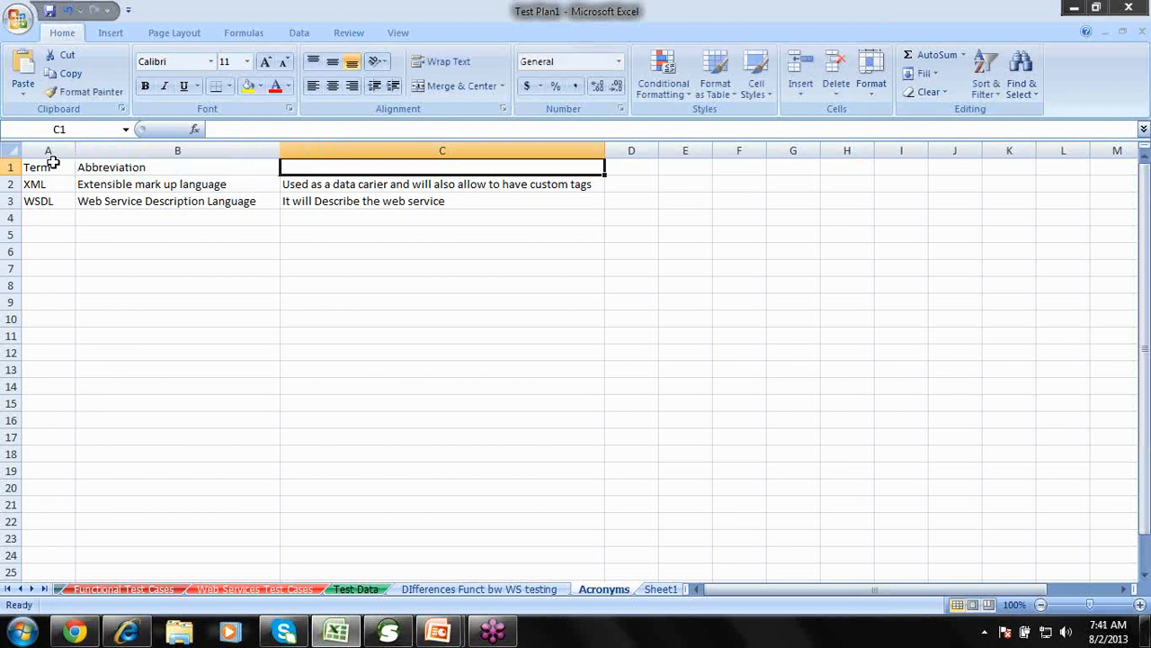
pyautogui.write('Sho')
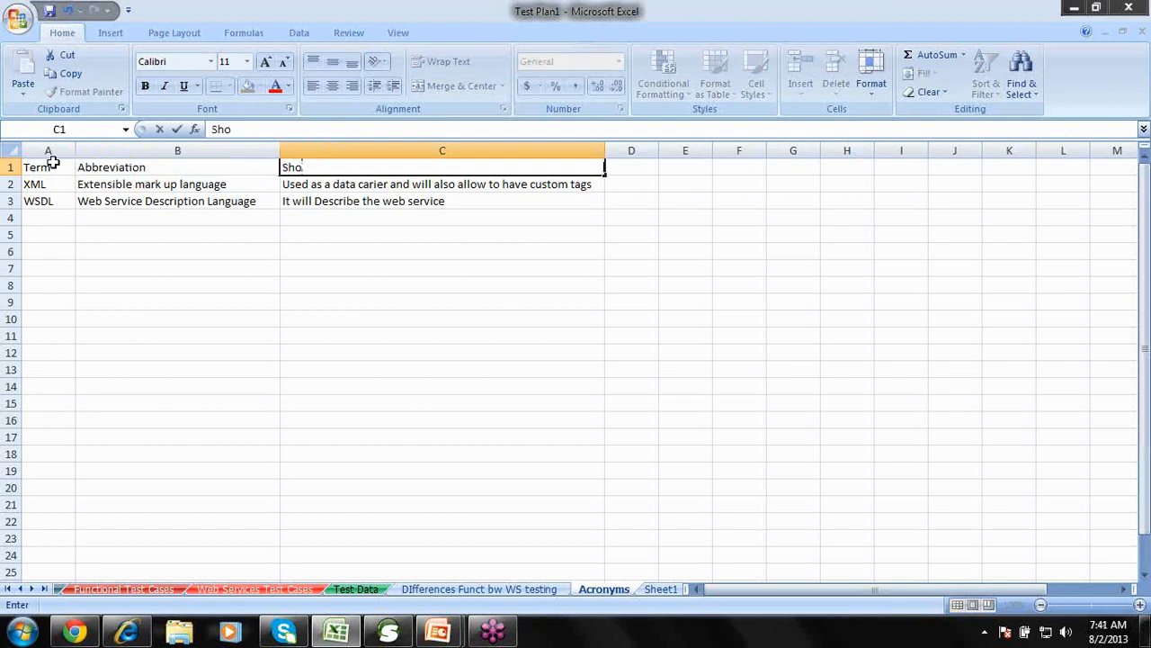
pyautogui.write('rt Description')
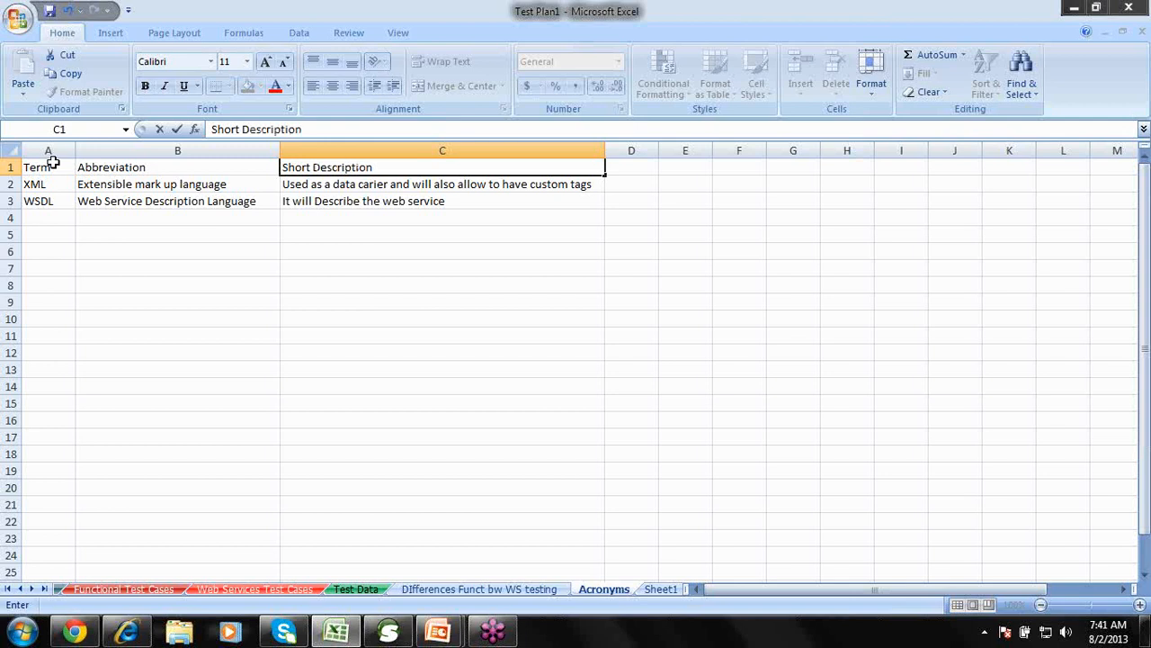
pyautogui.click(437, 203)
pyautogui.click(438, 167)
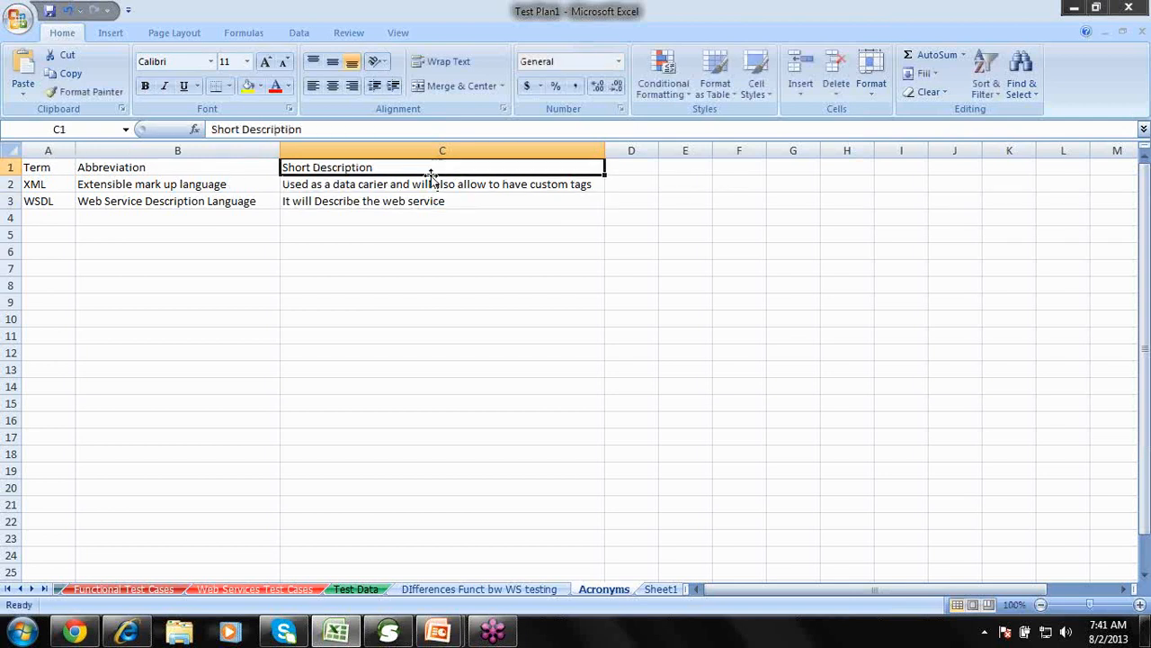
pyautogui.click(55, 183)
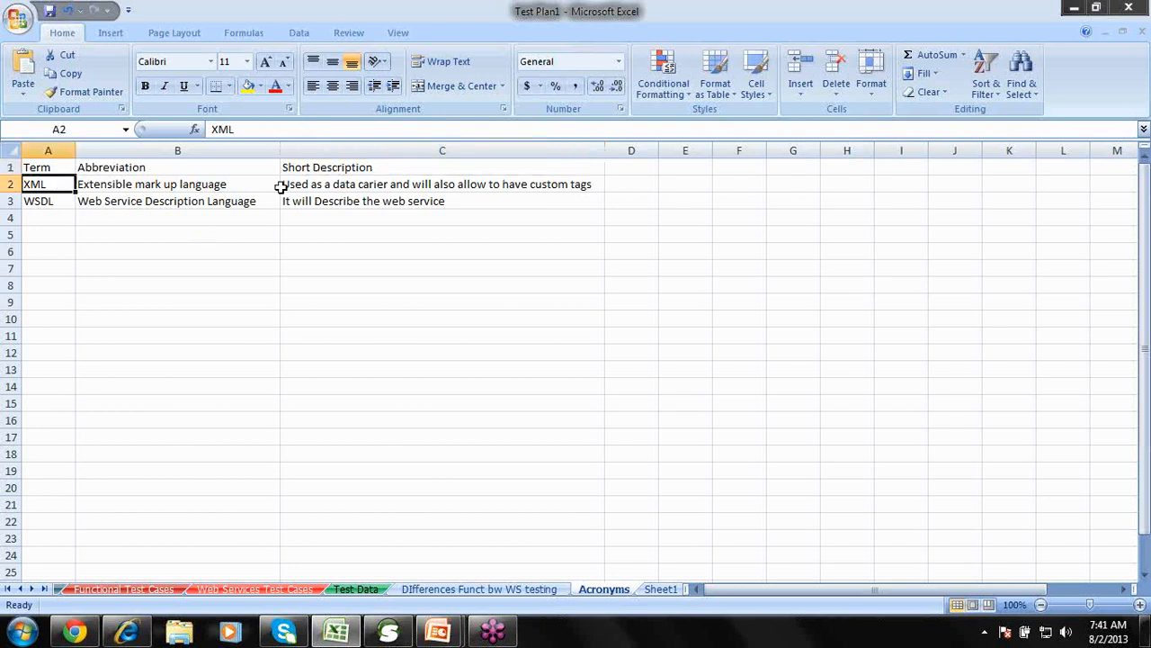
# Widen column D and fill it with WS Understanding in D1, Data in D2, Target Point in D3.
pyautogui.moveTo(655, 146); pyautogui.dragTo(726, 146)
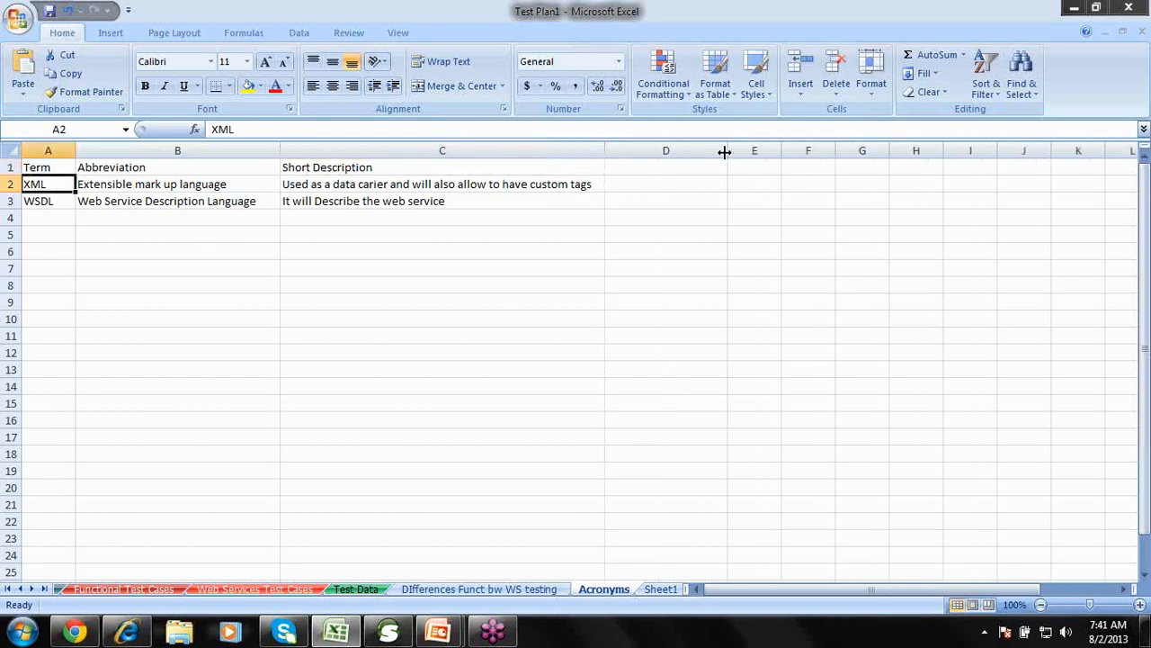
pyautogui.click(640, 173)
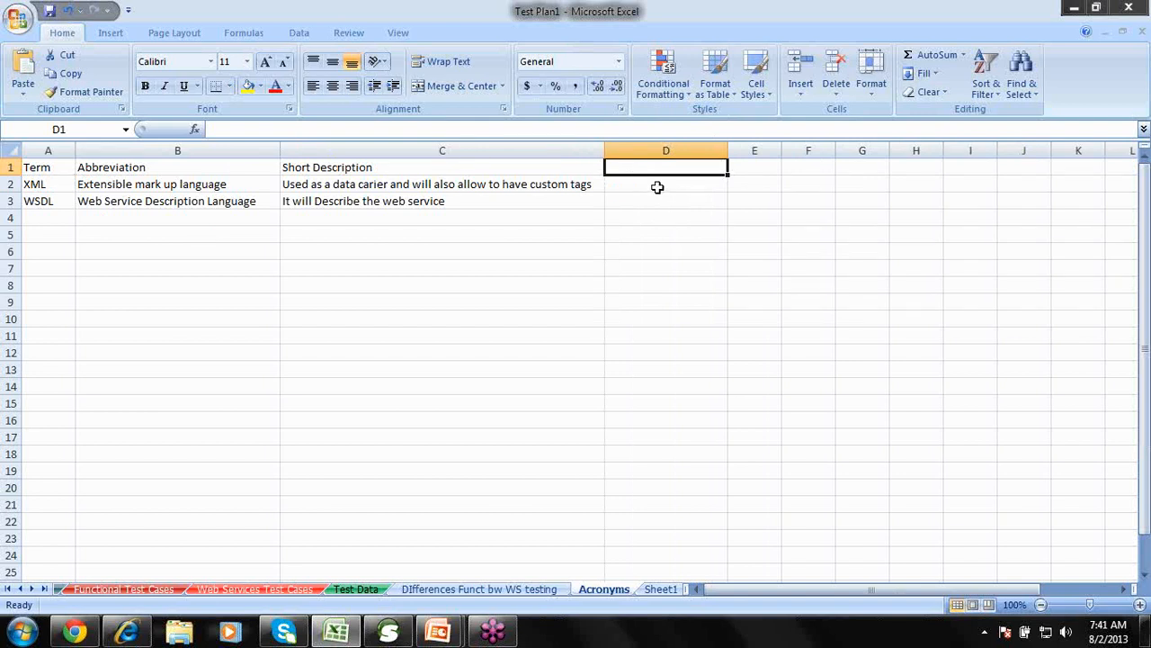
pyautogui.click(658, 185)
pyautogui.write('Data')
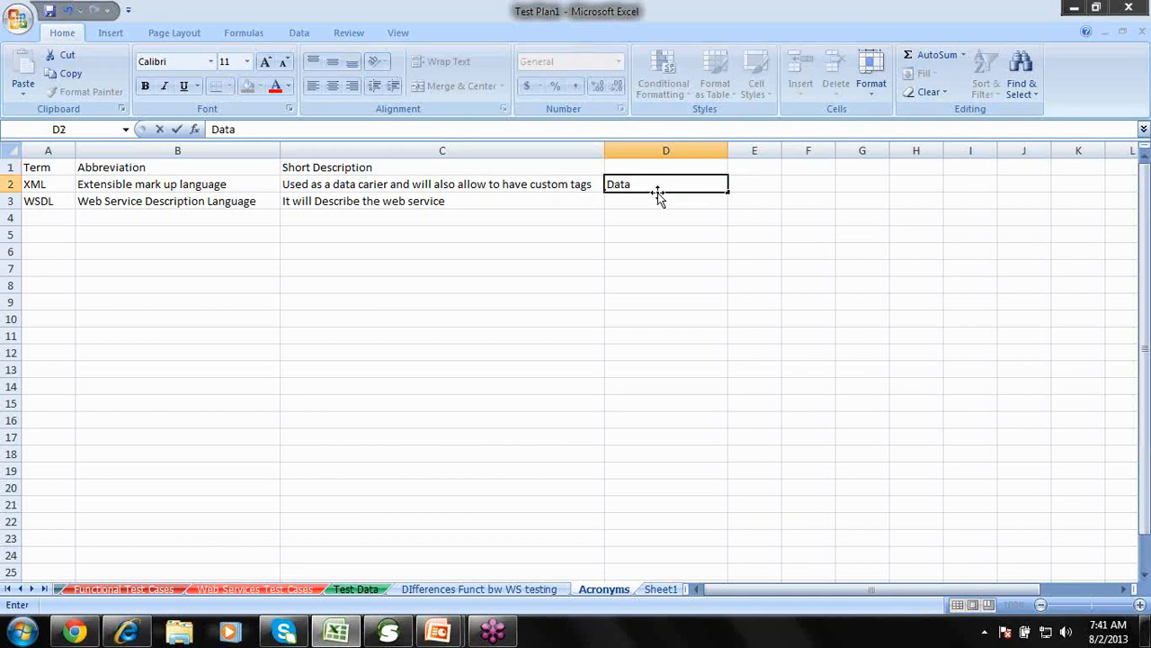
pyautogui.click(645, 166)
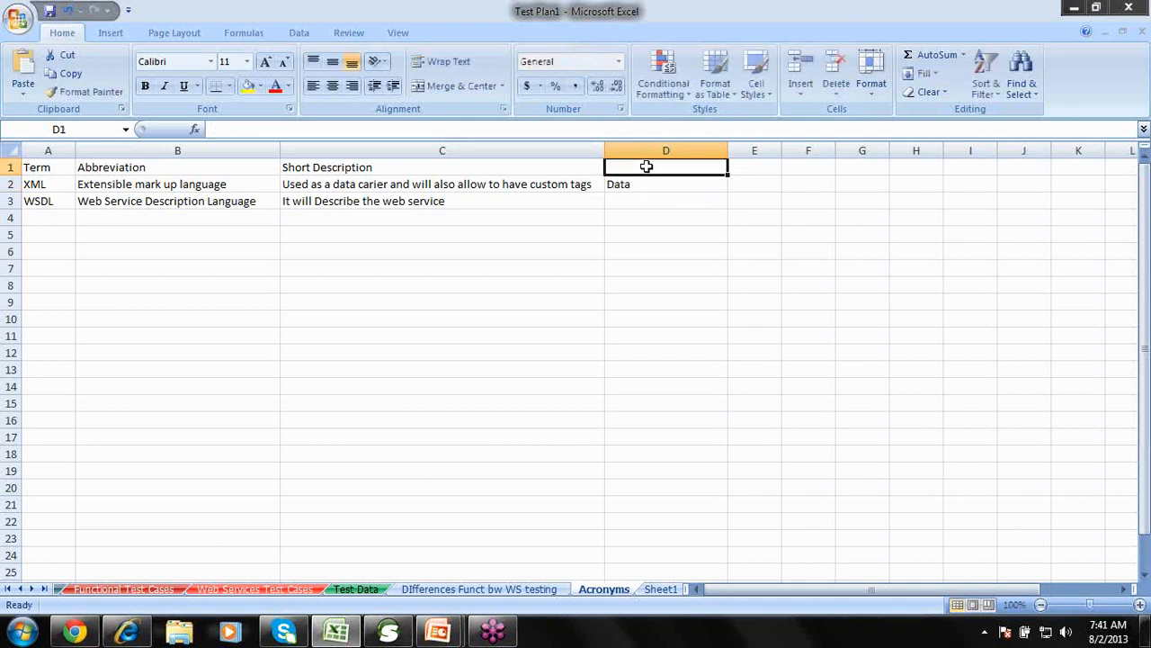
pyautogui.write('WS ')
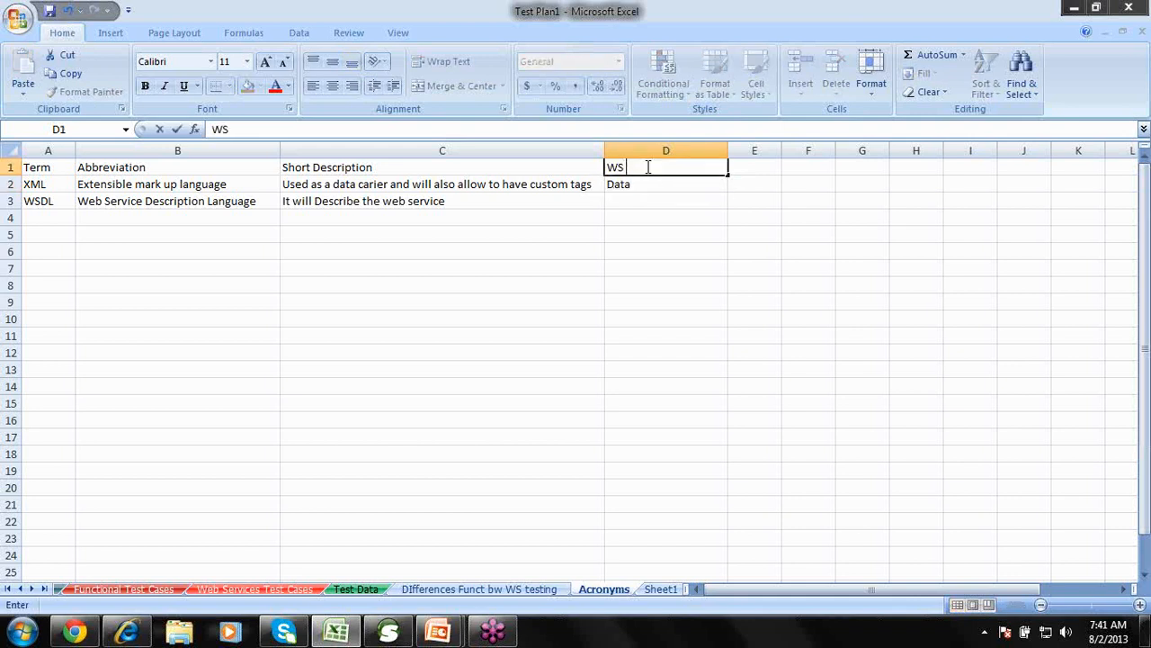
pyautogui.write('Understanding')
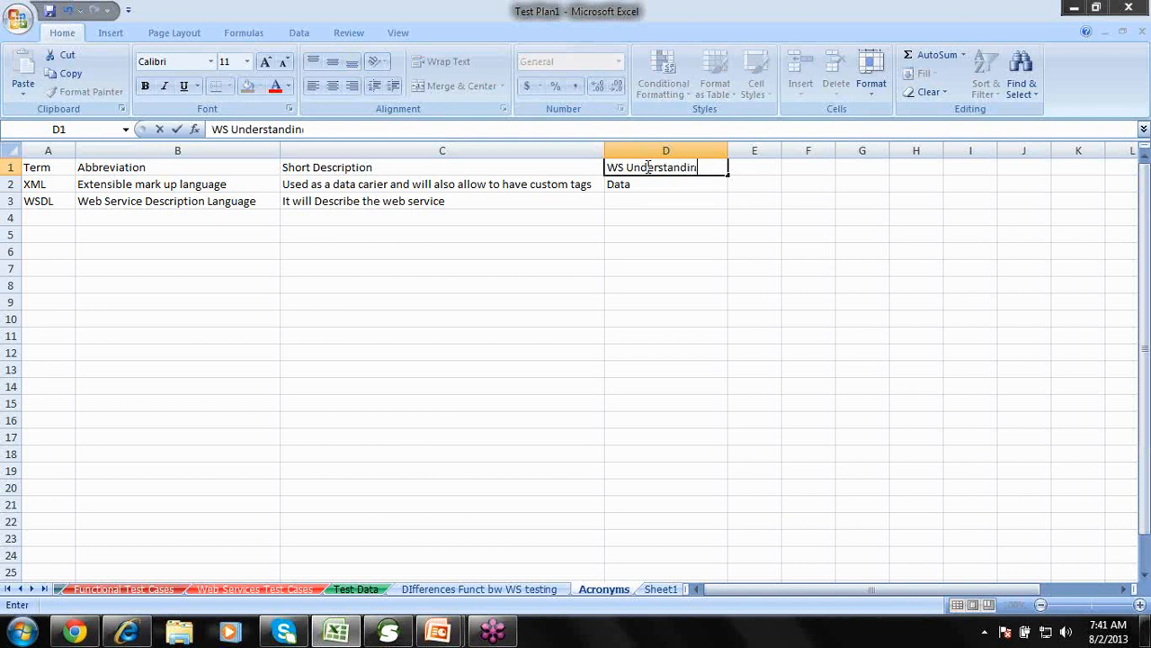
pyautogui.click(648, 198)
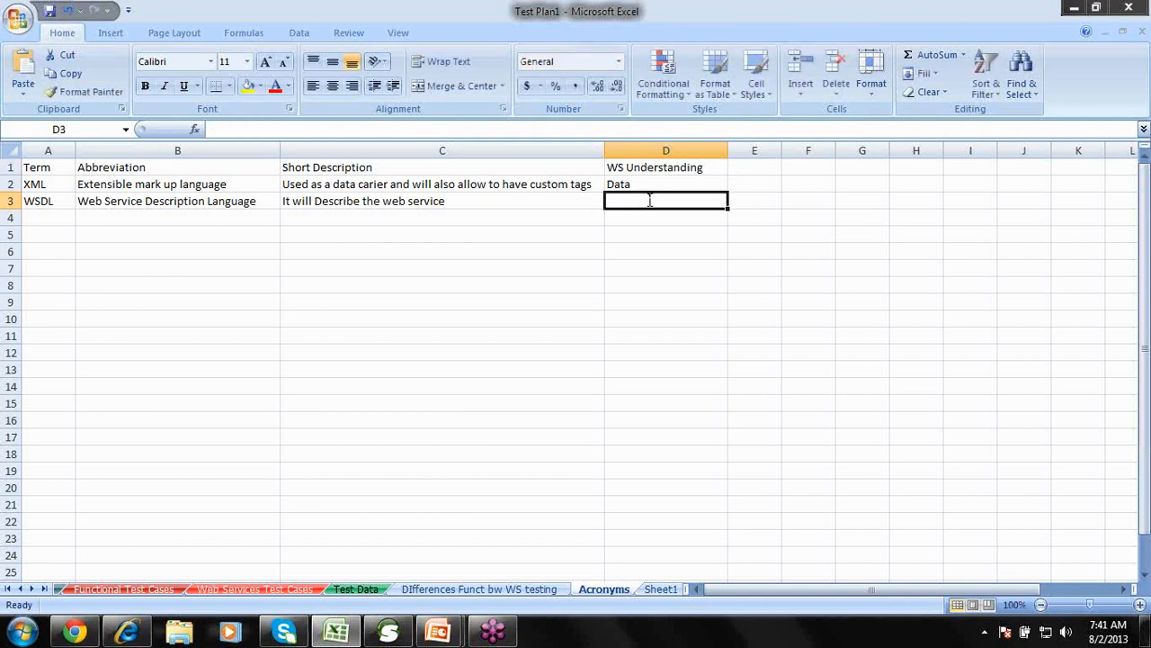
pyautogui.write('Target Point')
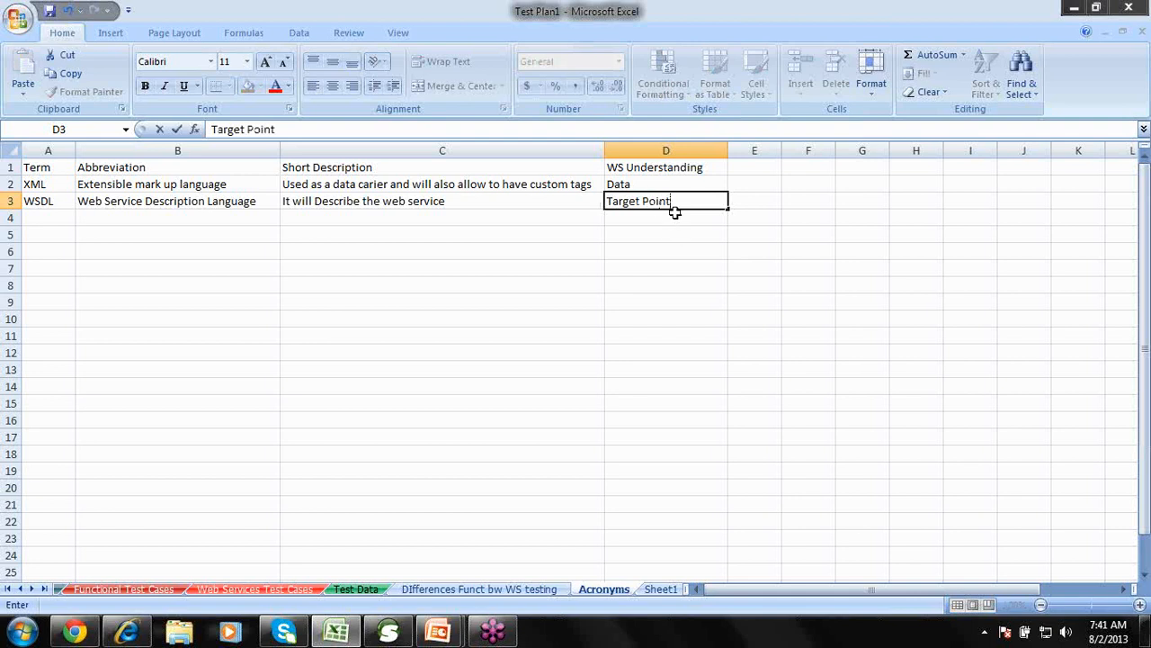
pyautogui.press('Return')
pyautogui.click(668, 200)
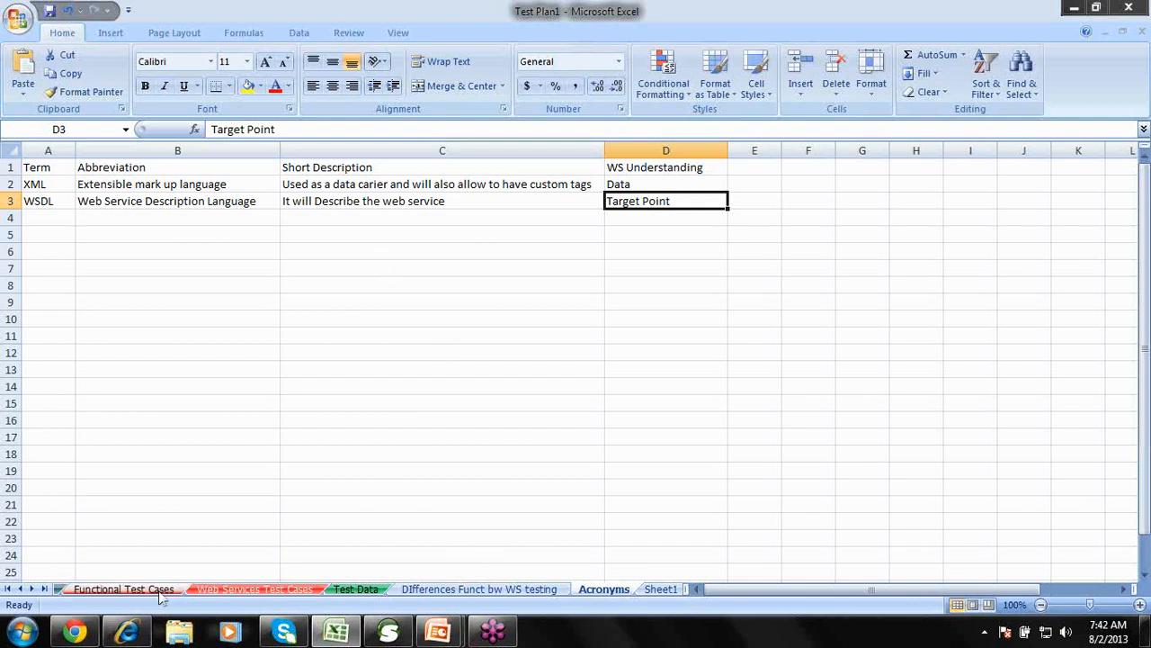
# Return to soapUI's new project dialog and browse for a WSDL file, then cancel.
pyautogui.click(158, 590)
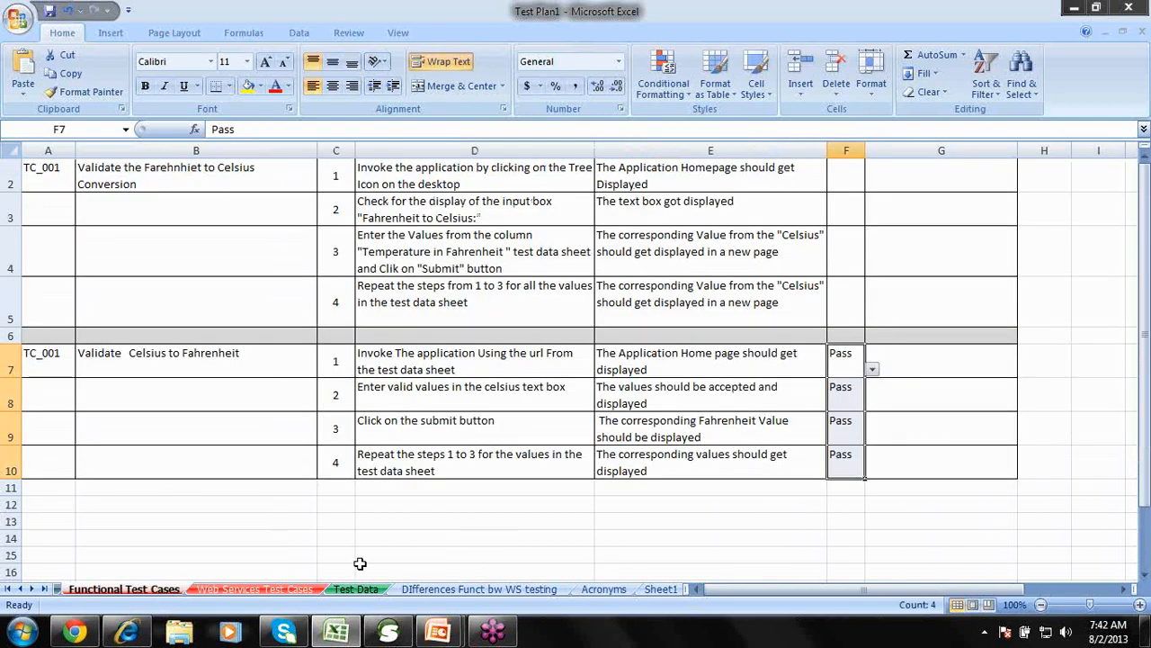
pyautogui.click(389, 632)
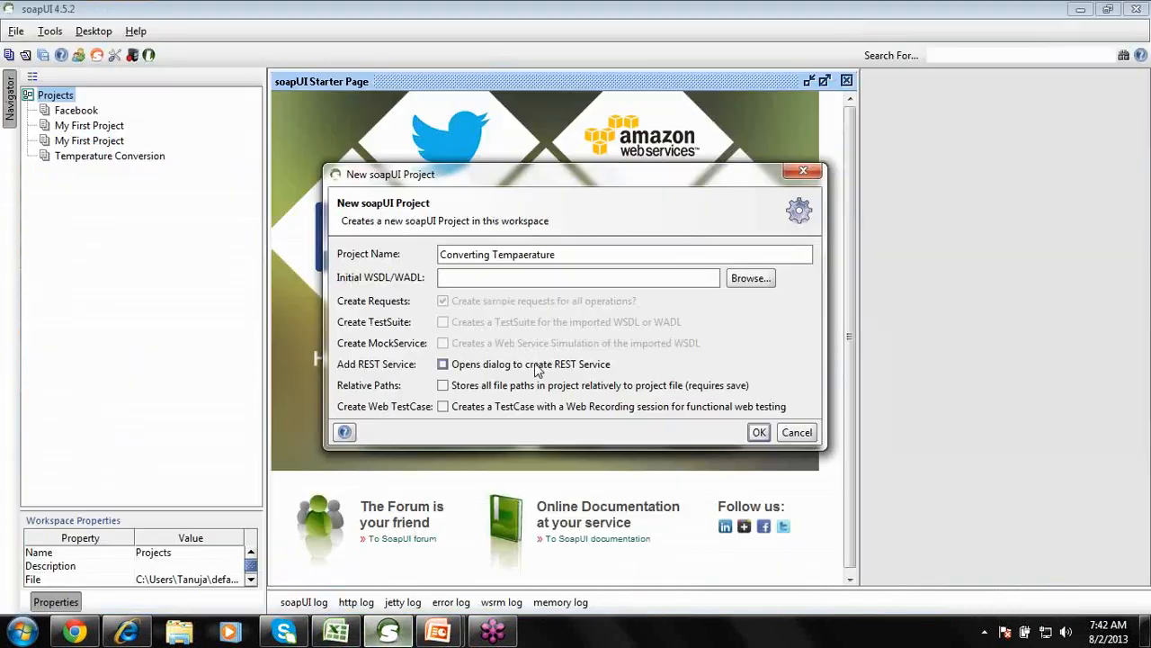
pyautogui.click(485, 280)
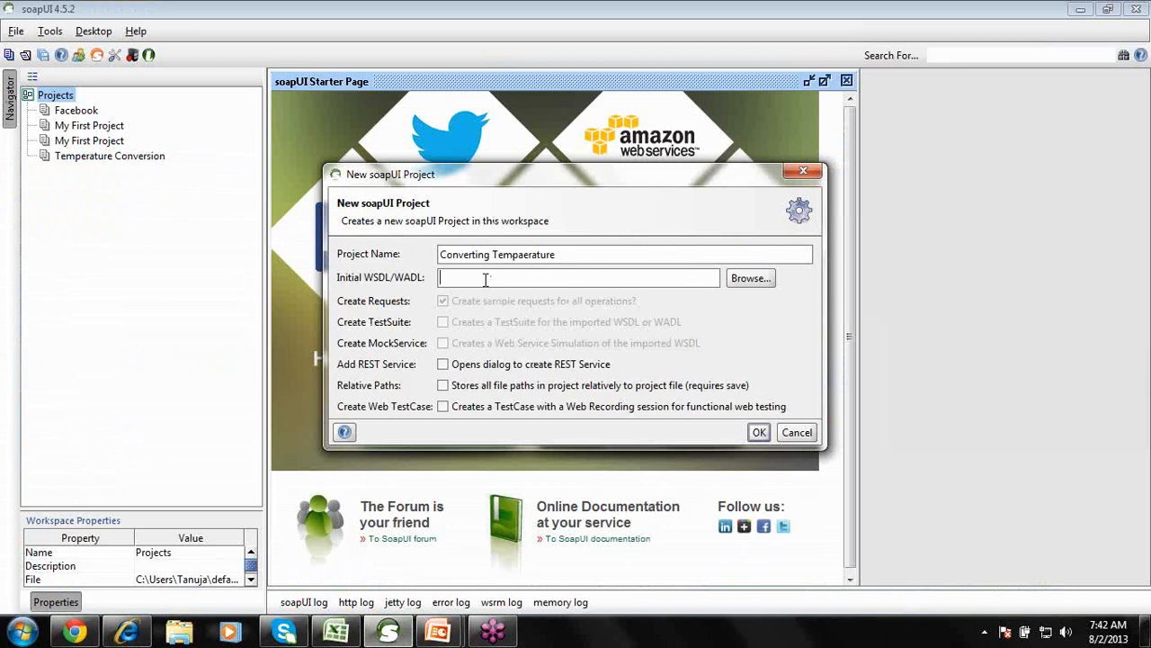
pyautogui.click(749, 279)
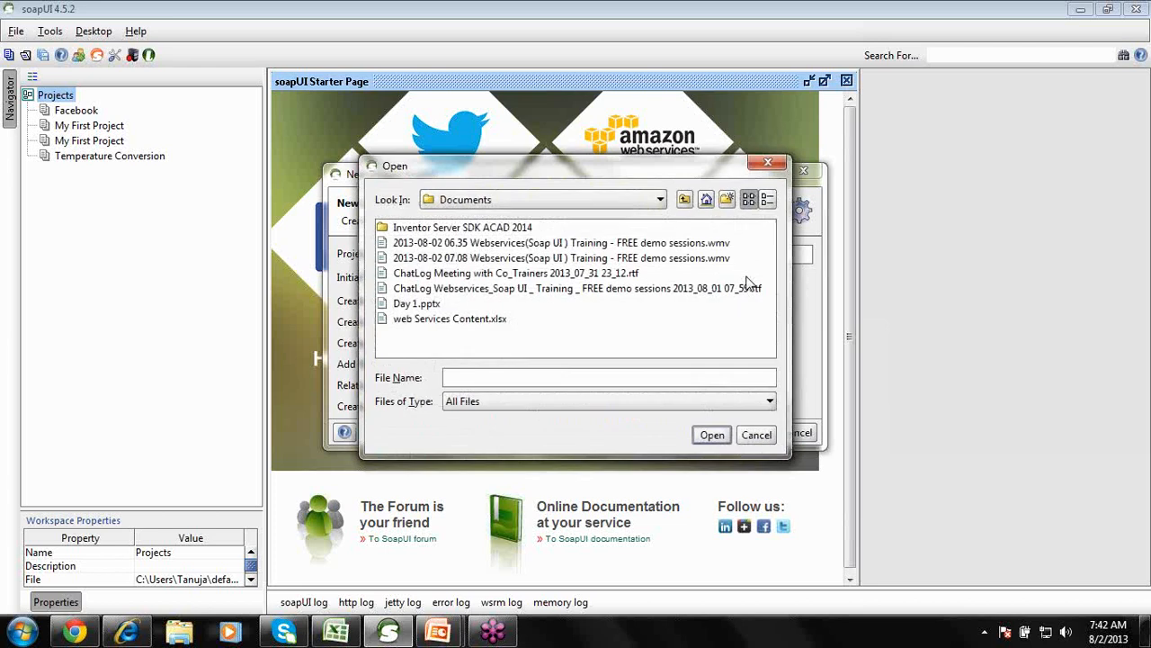
pyautogui.click(761, 435)
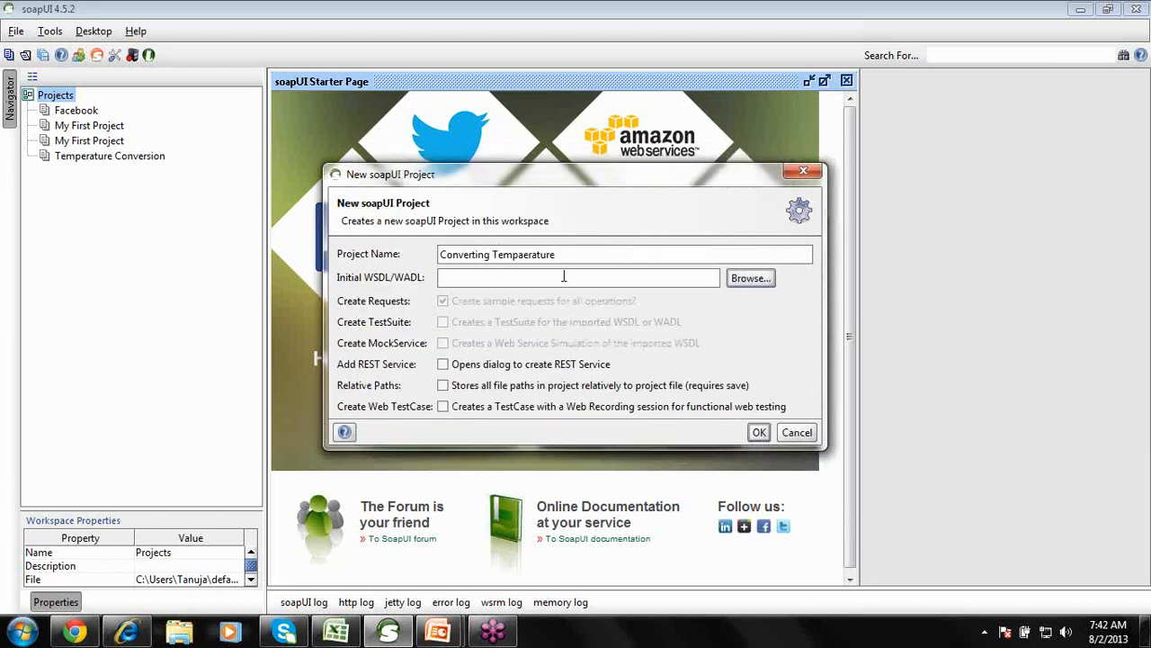
# Paste the WSDL URL from Test Data cell B18 into Initial WSDL and tick Create TestSuite.
pyautogui.click(339, 633)
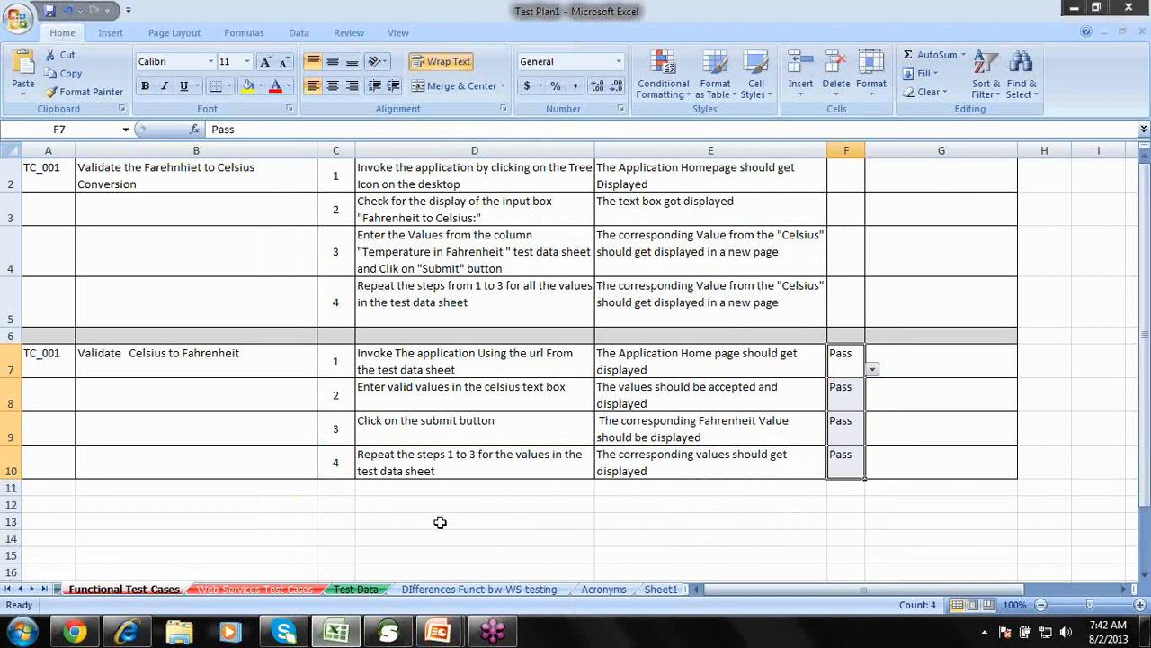
pyautogui.click(374, 590)
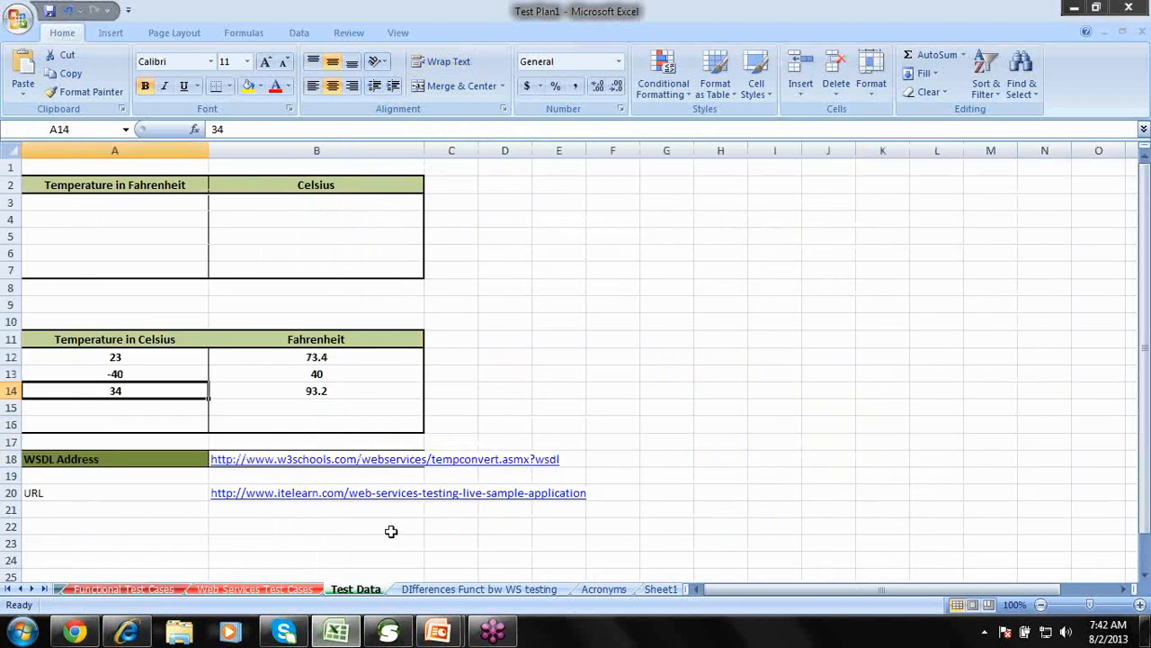
pyautogui.press('Right')
pyautogui.press('Down')
pyautogui.press('Down')
pyautogui.press('Down')
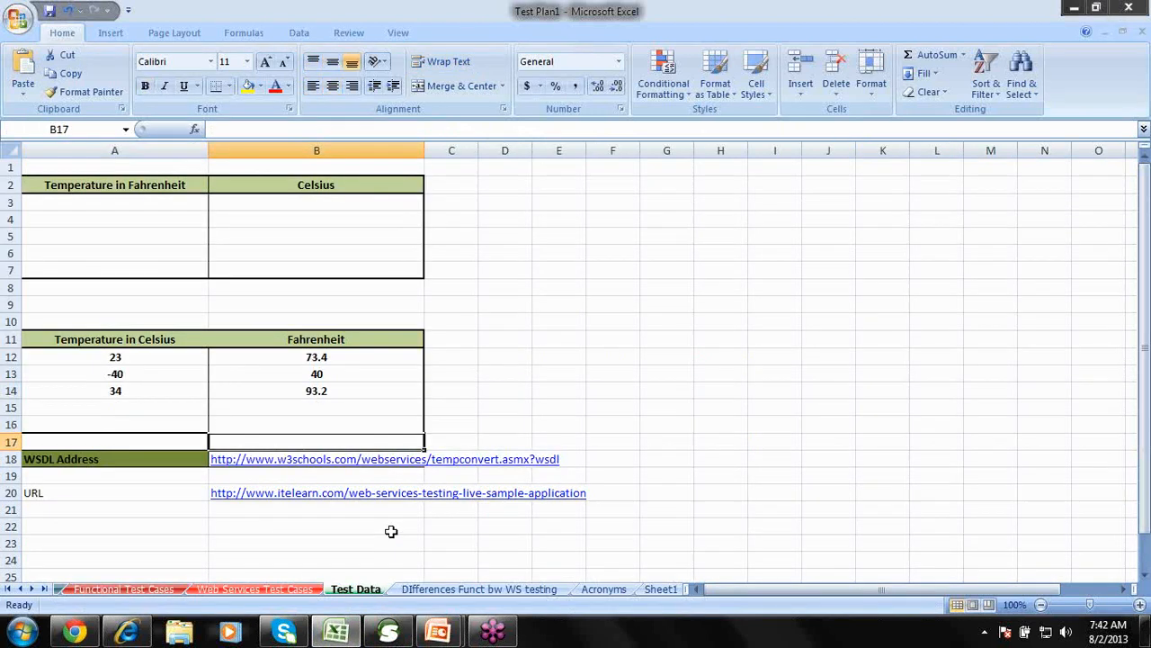
pyautogui.press('Down')
pyautogui.hotkey('ctrl', 'c')
pyautogui.hotkey('alt', 'Tab')
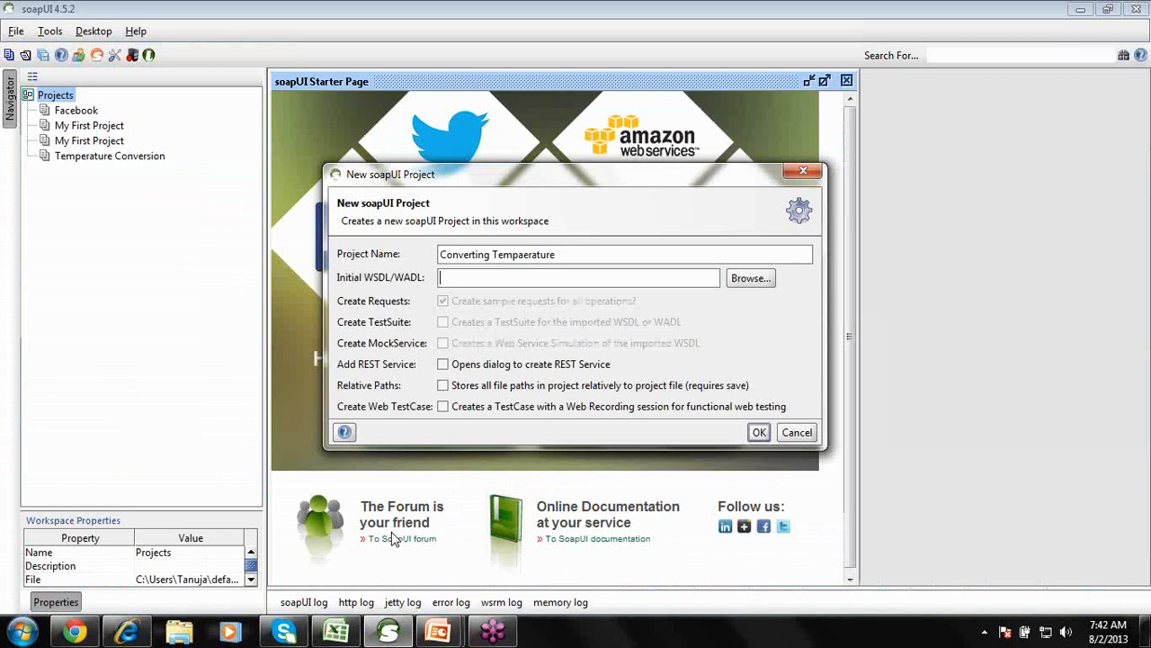
pyautogui.hotkey('ctrl', 'v')
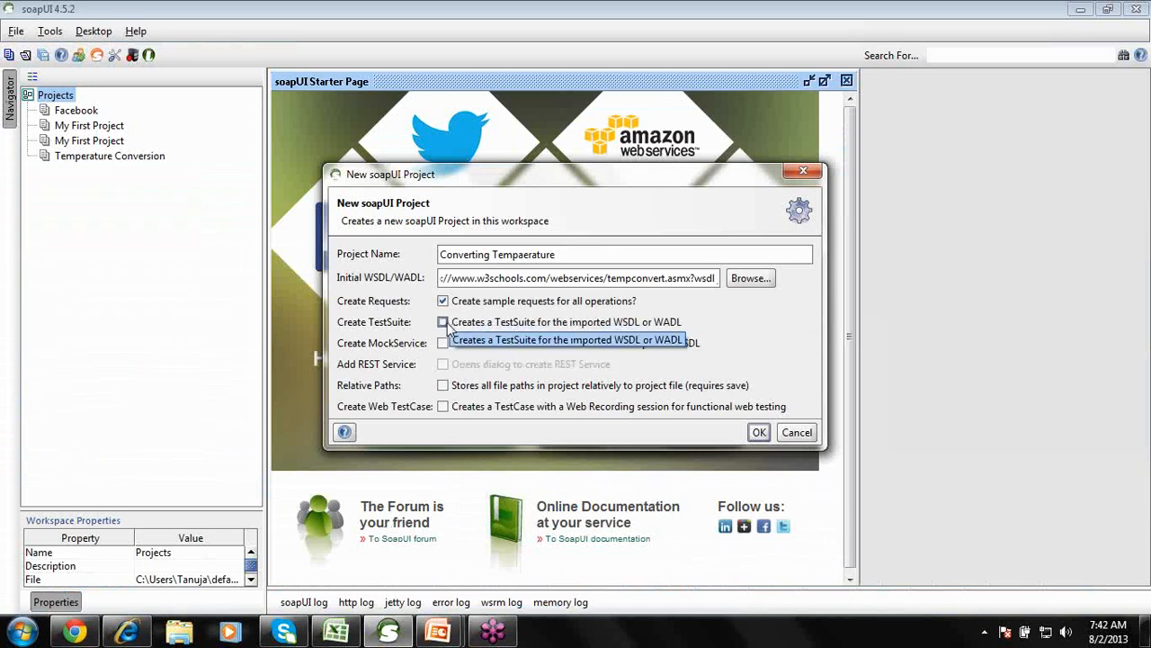
pyautogui.click(444, 326)
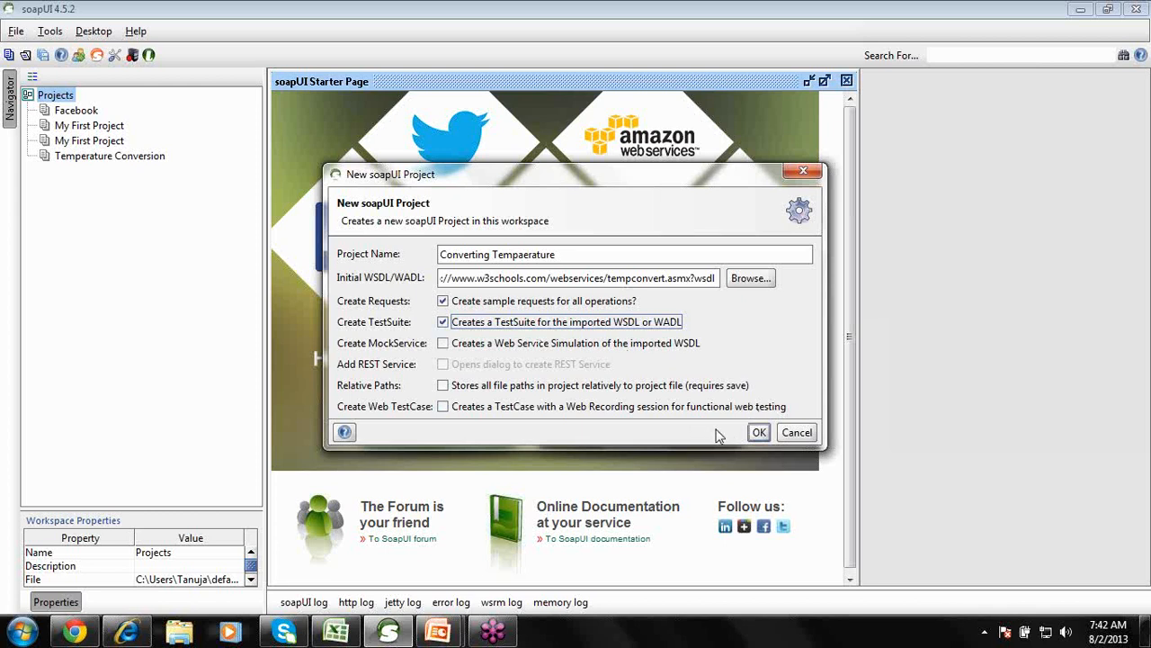
# Create the project and generate a new TestSuite with CelsiusToFahrenheit and FahrenheitToCelsius.
pyautogui.click(758, 431)
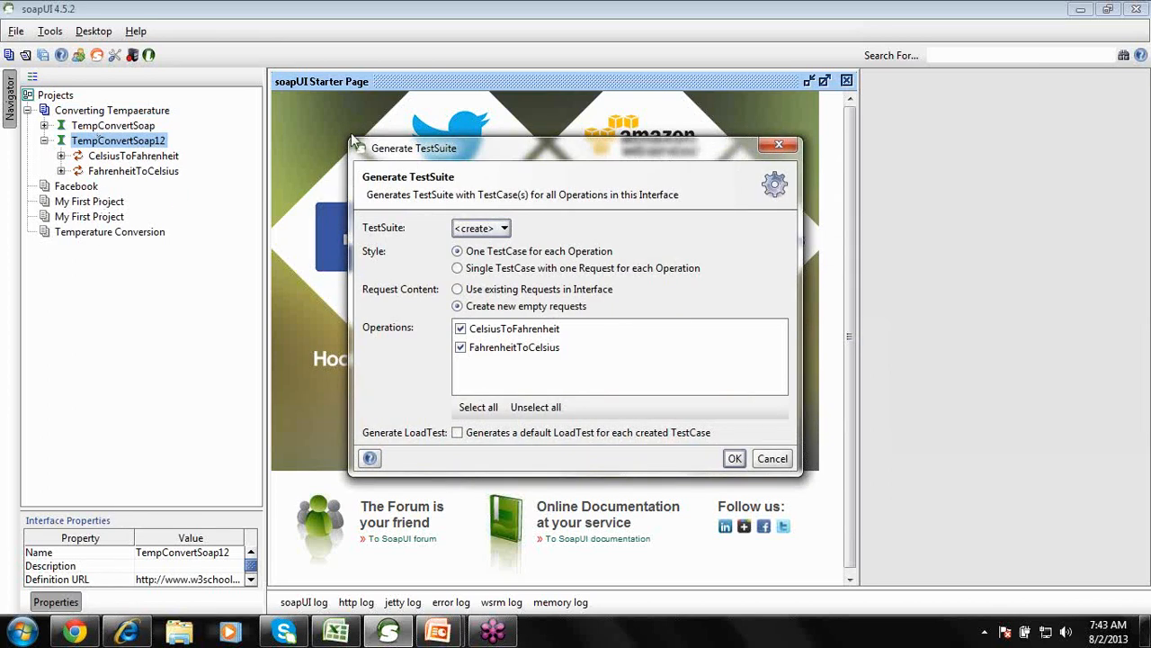
pyautogui.click(495, 232)
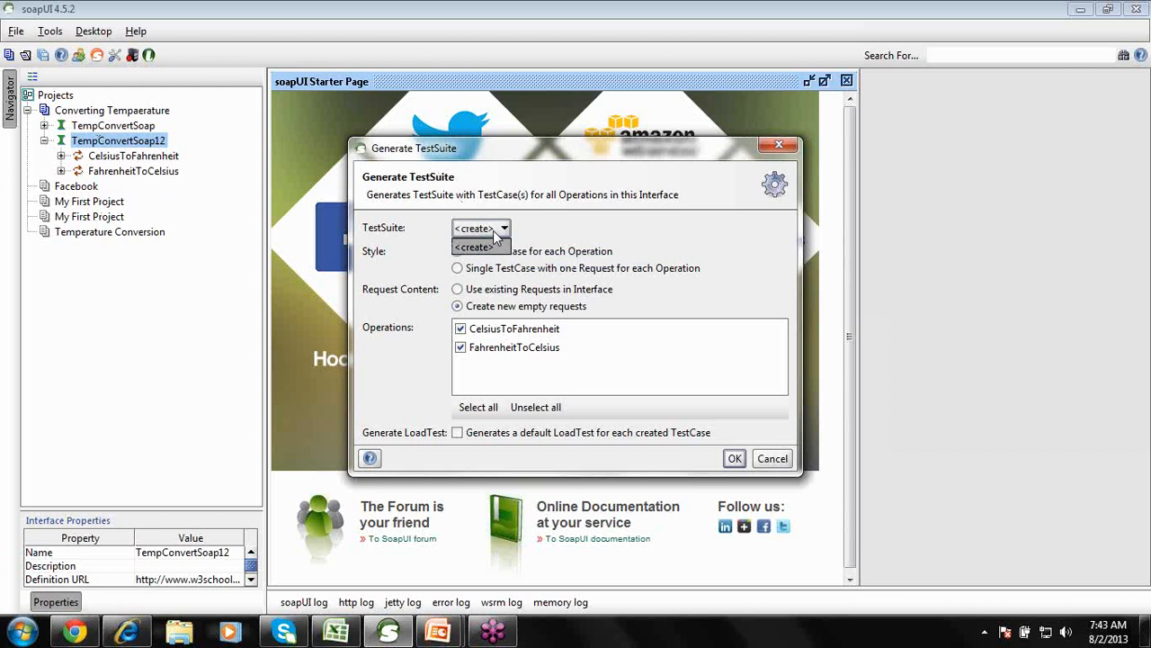
pyautogui.click(495, 232)
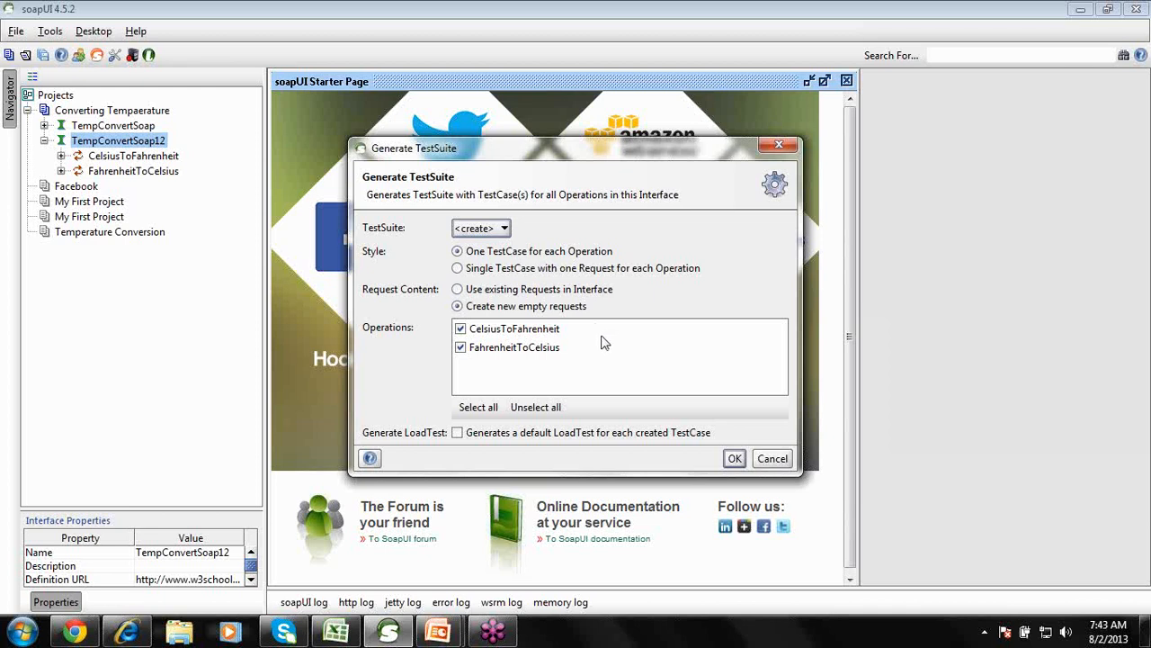
pyautogui.click(462, 349)
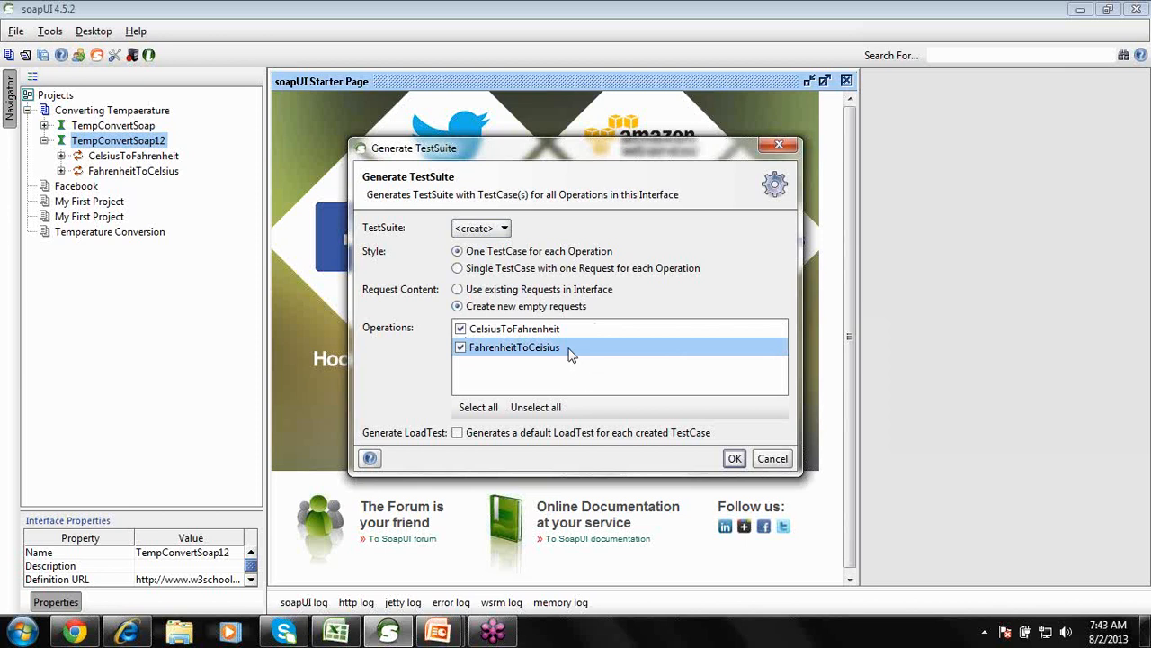
pyautogui.click(734, 460)
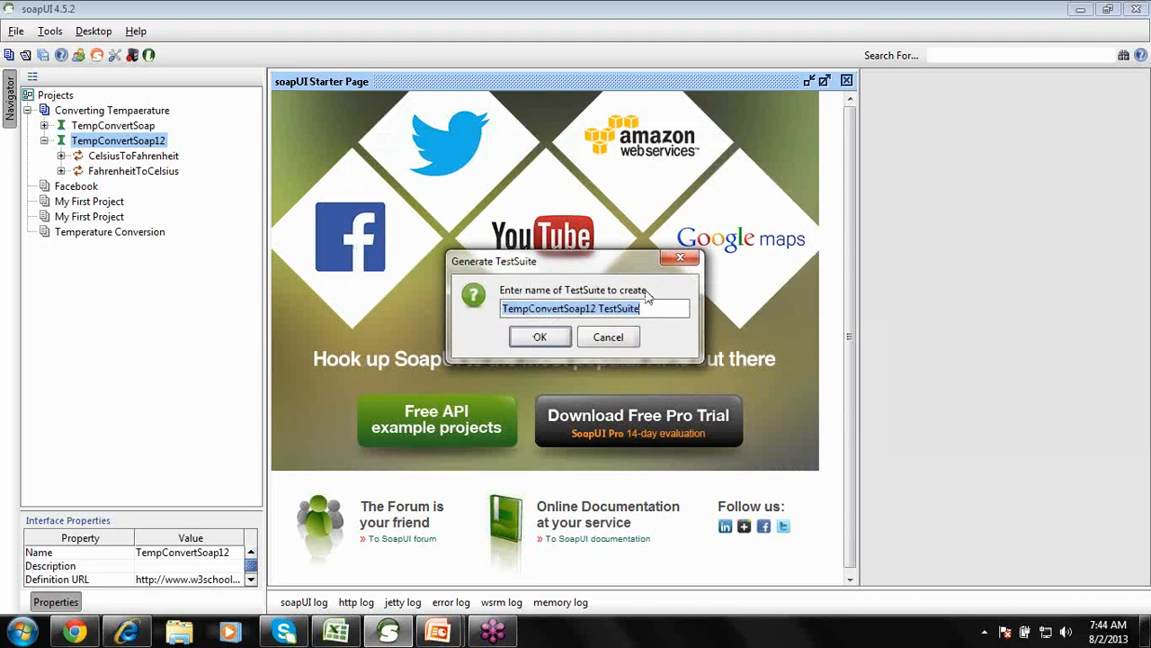
# Accept the TempConvertSoap12 TestSuite and TempConvertSoap TestSuite names.
pyautogui.click(557, 339)
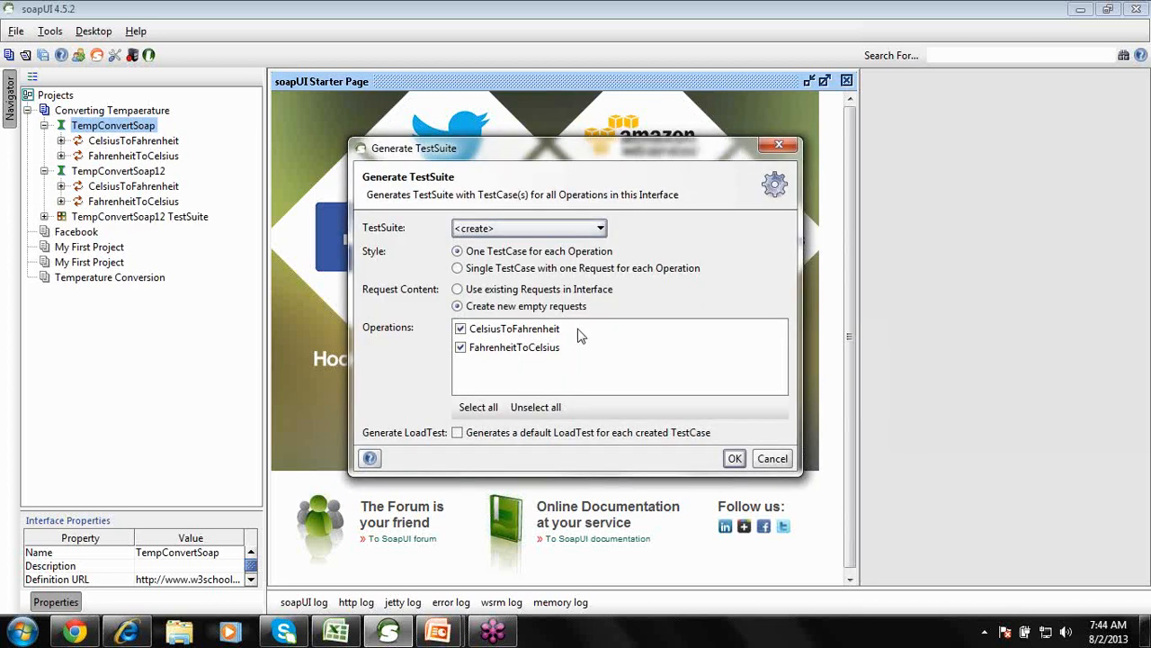
pyautogui.click(733, 458)
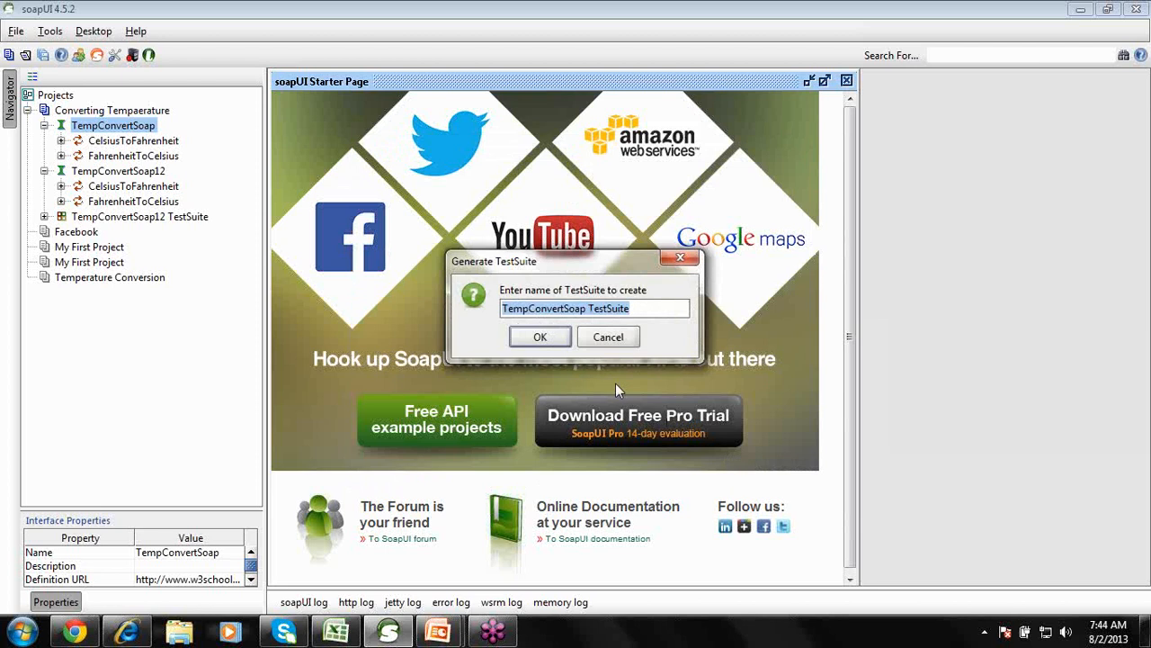
pyautogui.click(558, 341)
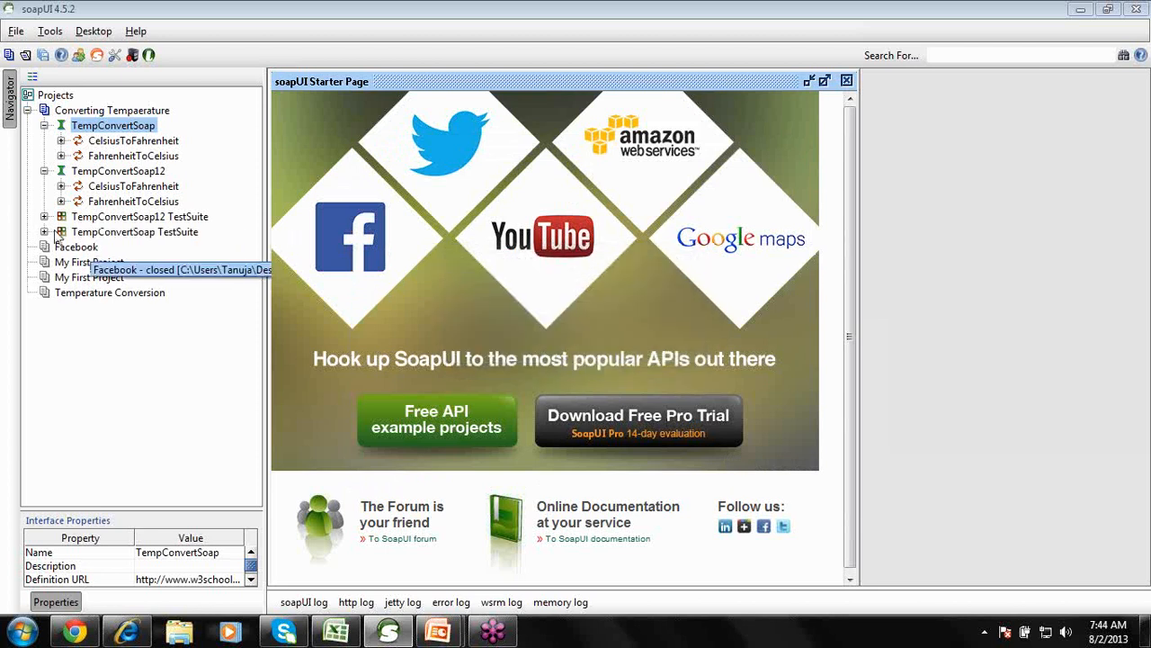
# Remove TempConvertSoap12 TestSuite, expand TempConvertSoap TestSuite, and close the Starter Page.
pyautogui.click(90, 217)
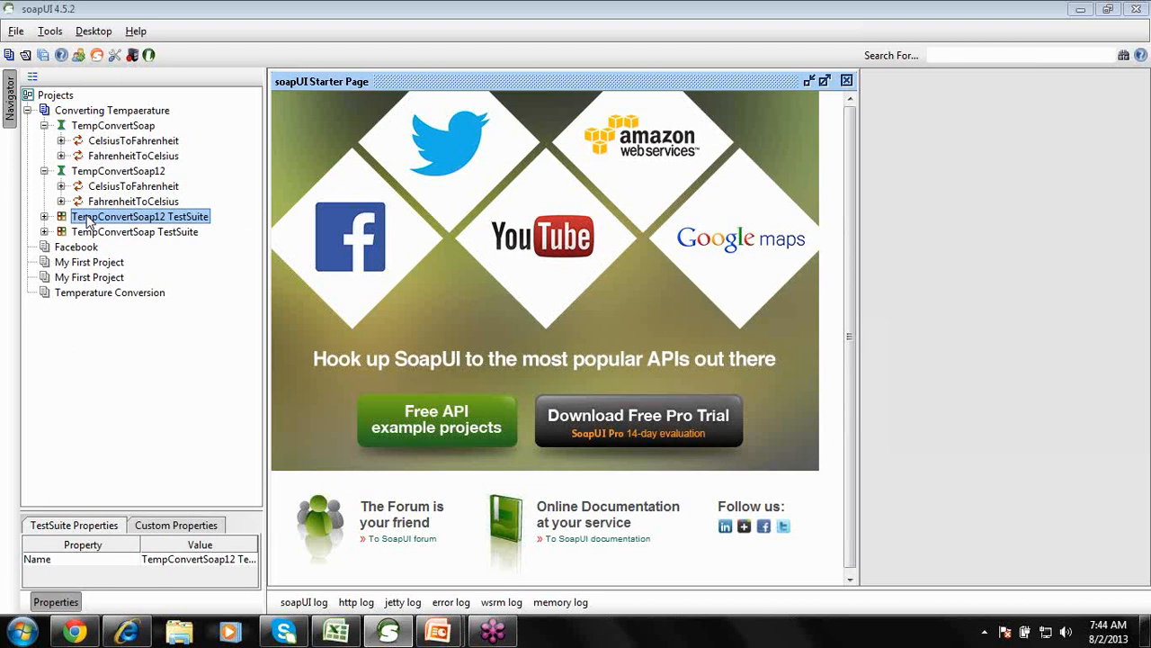
pyautogui.rightClick(89, 220)
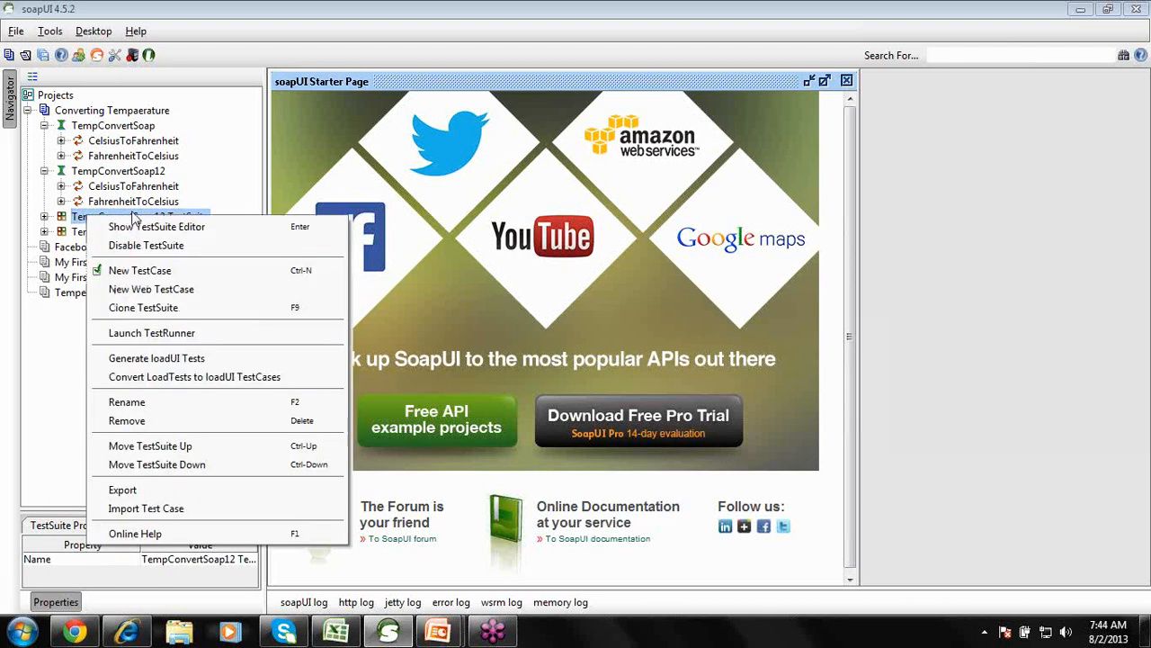
pyautogui.click(144, 430)
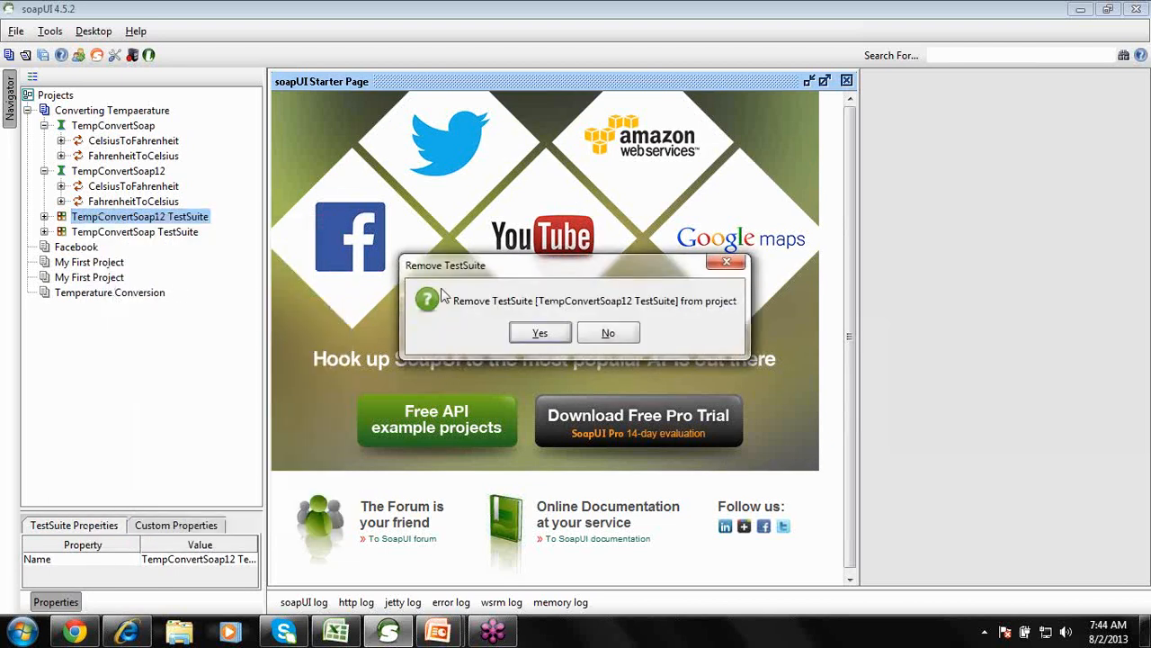
pyautogui.click(520, 332)
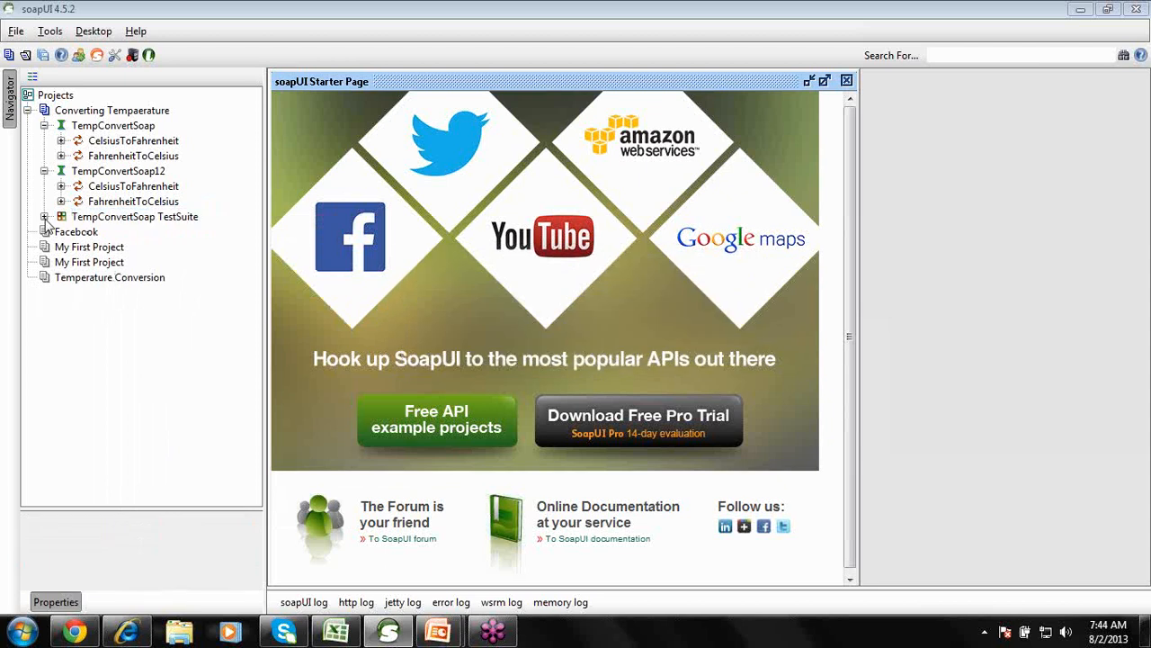
pyautogui.click(45, 220)
pyautogui.click(121, 219)
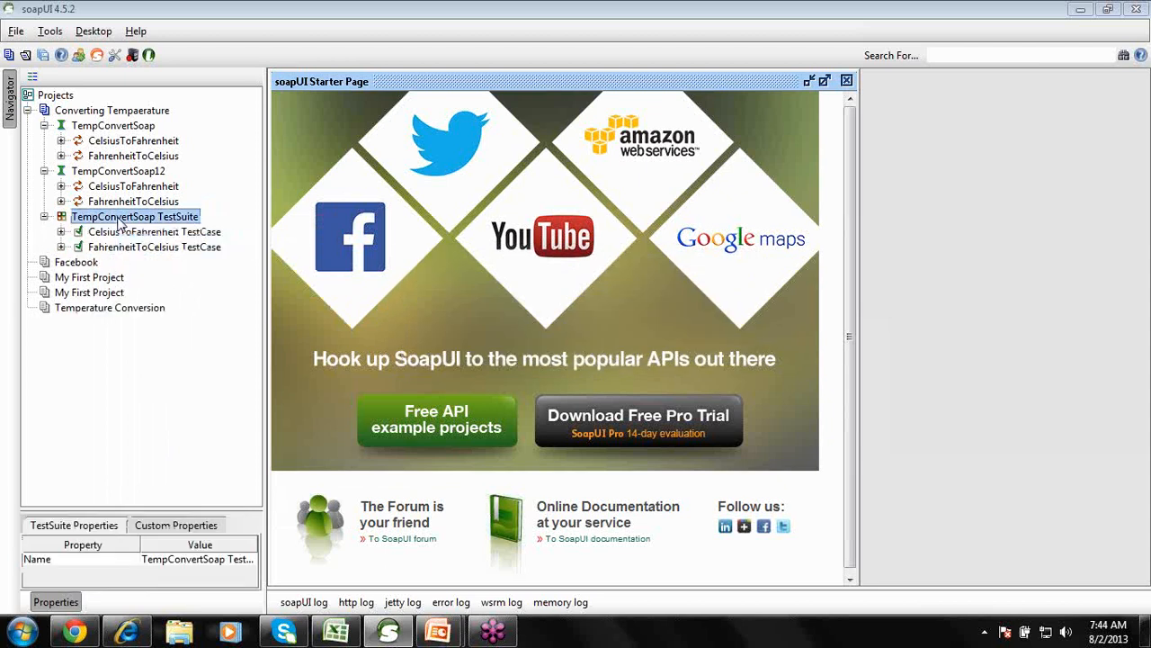
pyautogui.click(846, 80)
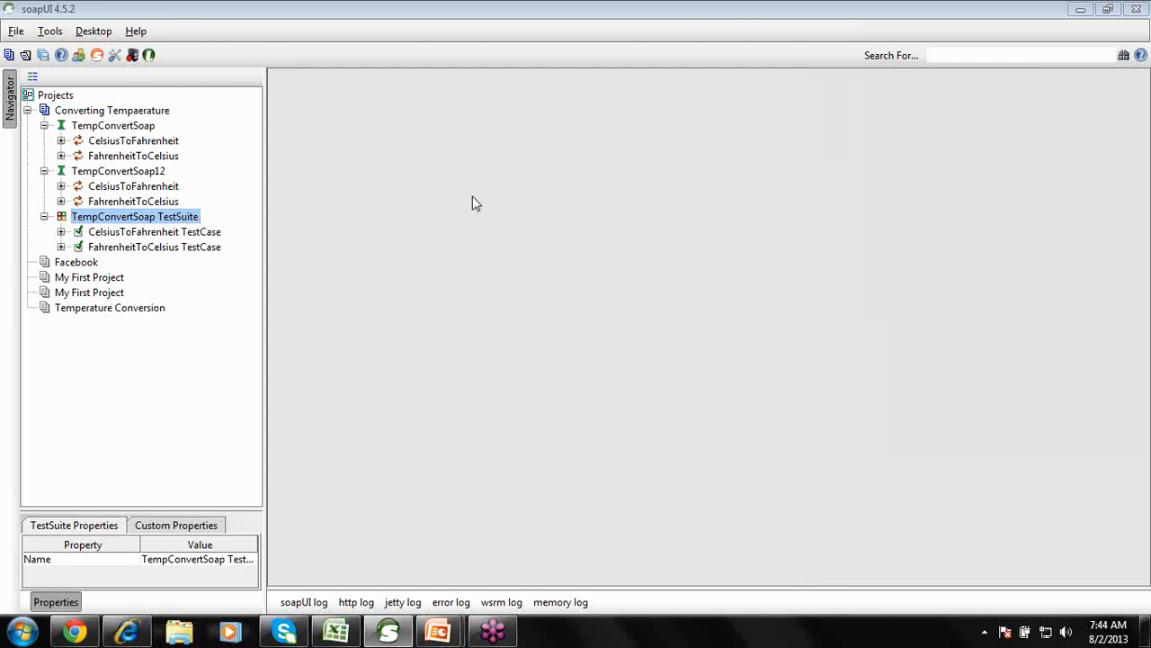
# Expand the CelsiusToFahrenheit test case and open its CelsiusToFahrenheit test step request.
pyautogui.click(180, 233)
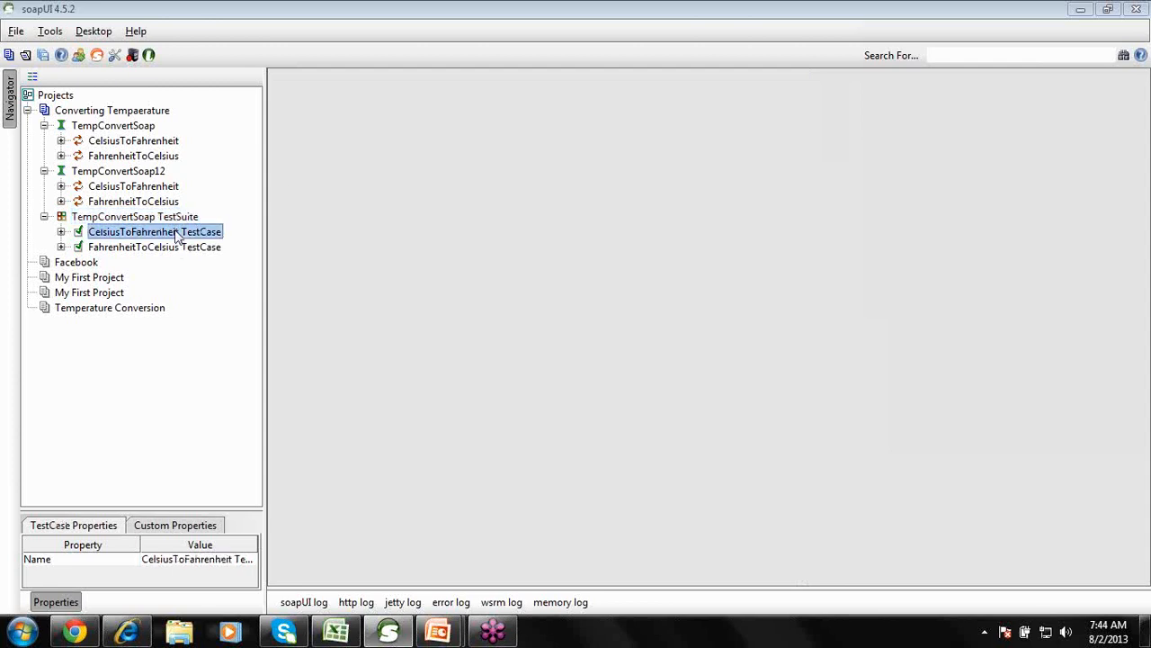
pyautogui.click(61, 232)
pyautogui.click(78, 246)
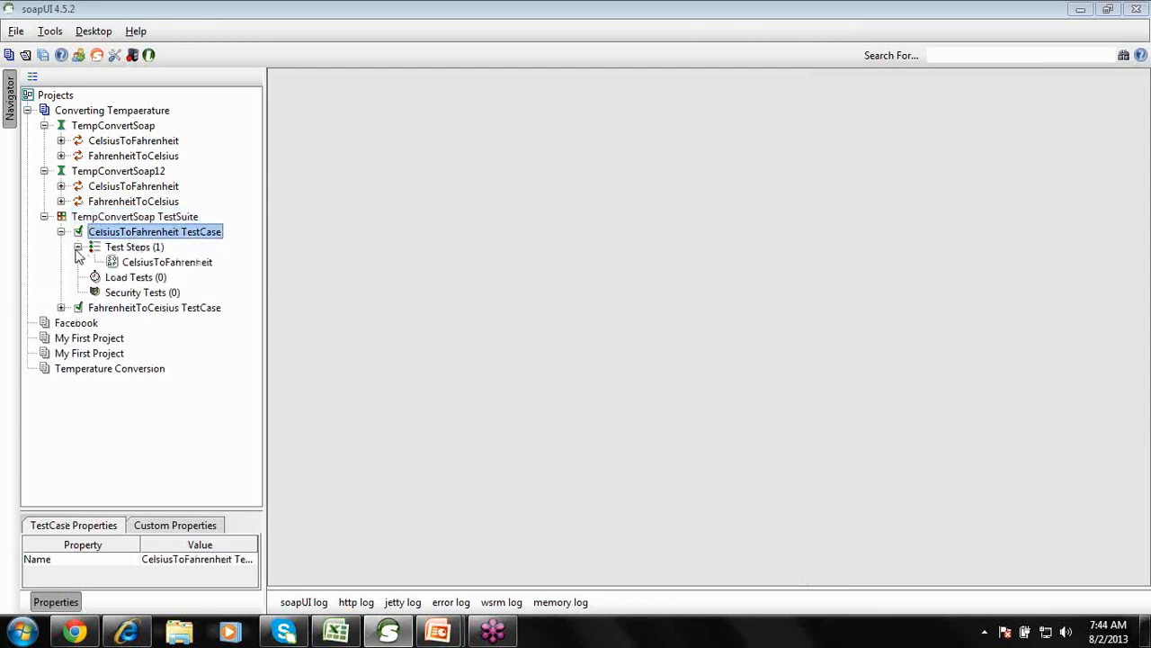
pyautogui.click(141, 264)
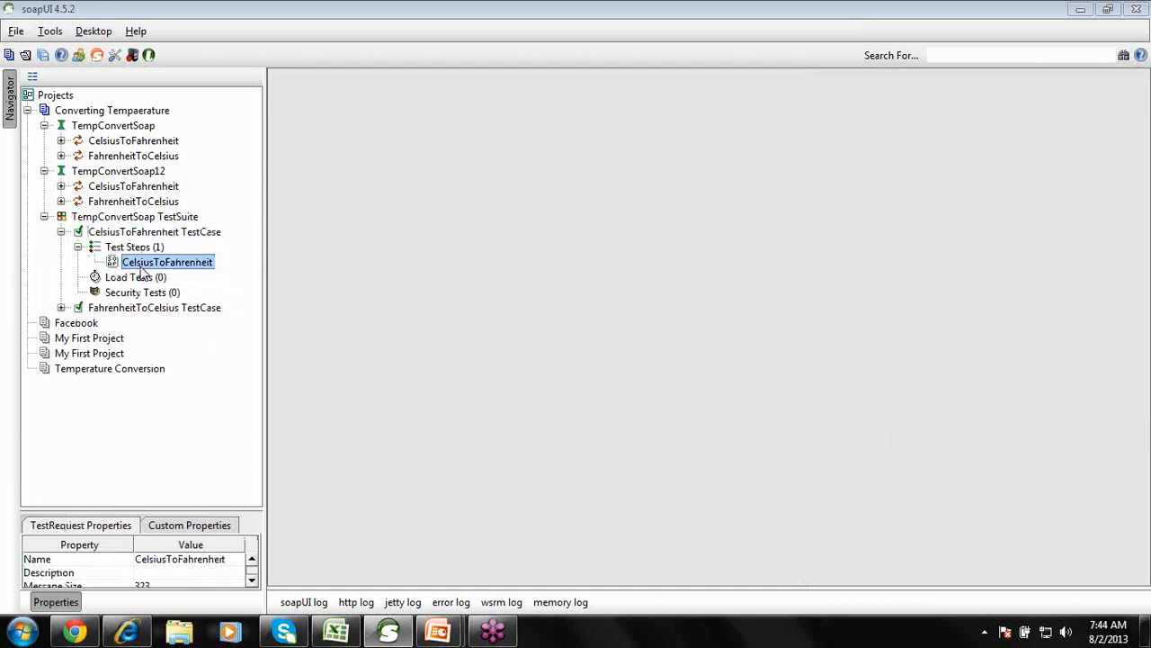
pyautogui.doubleClick(154, 262)
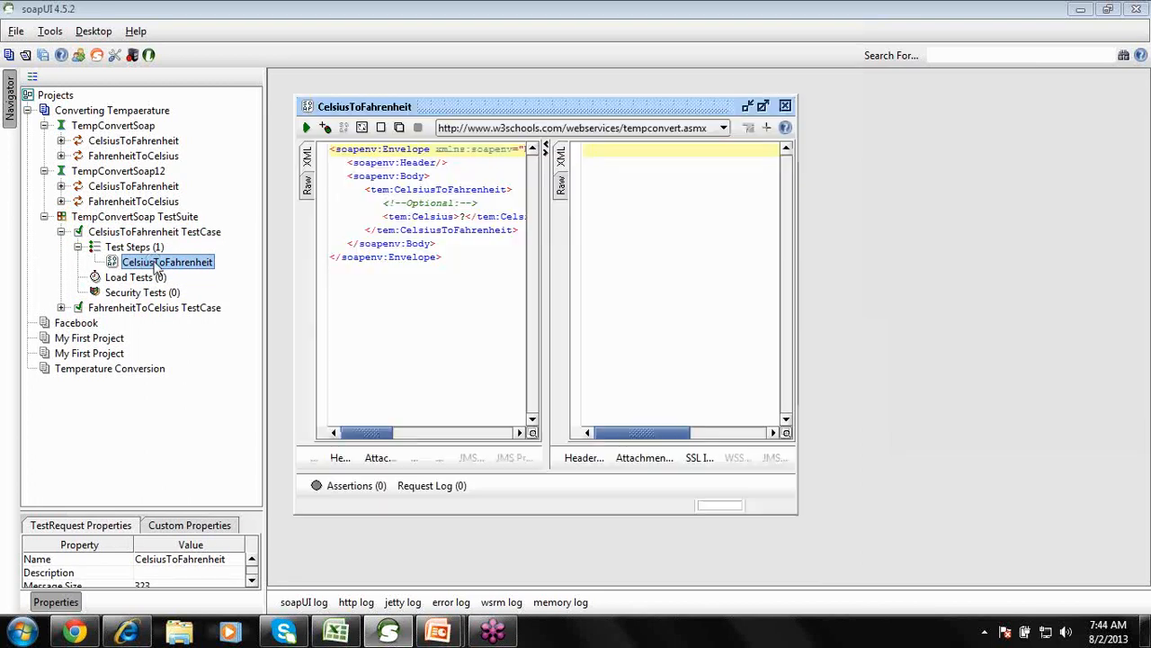
# Maximize the request editor, highlight the tem:Celsius line, then bring the ITeLearn page forward.
pyautogui.doubleClick(455, 108)
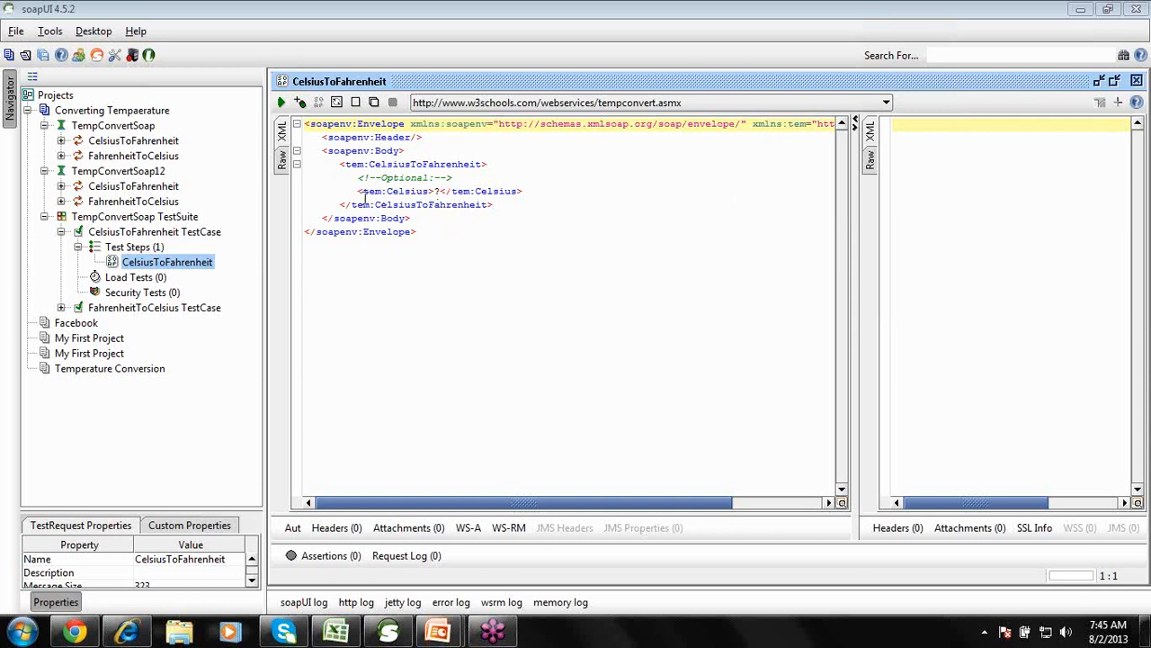
pyautogui.moveTo(358, 194); pyautogui.dragTo(525, 190)
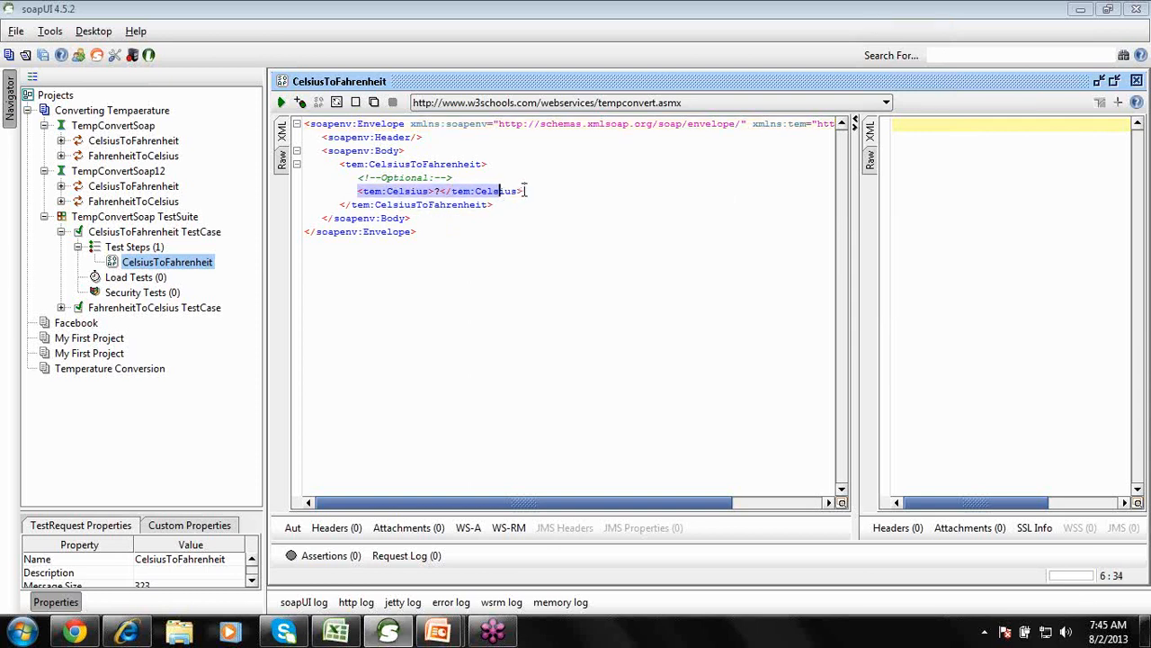
pyautogui.click(524, 191)
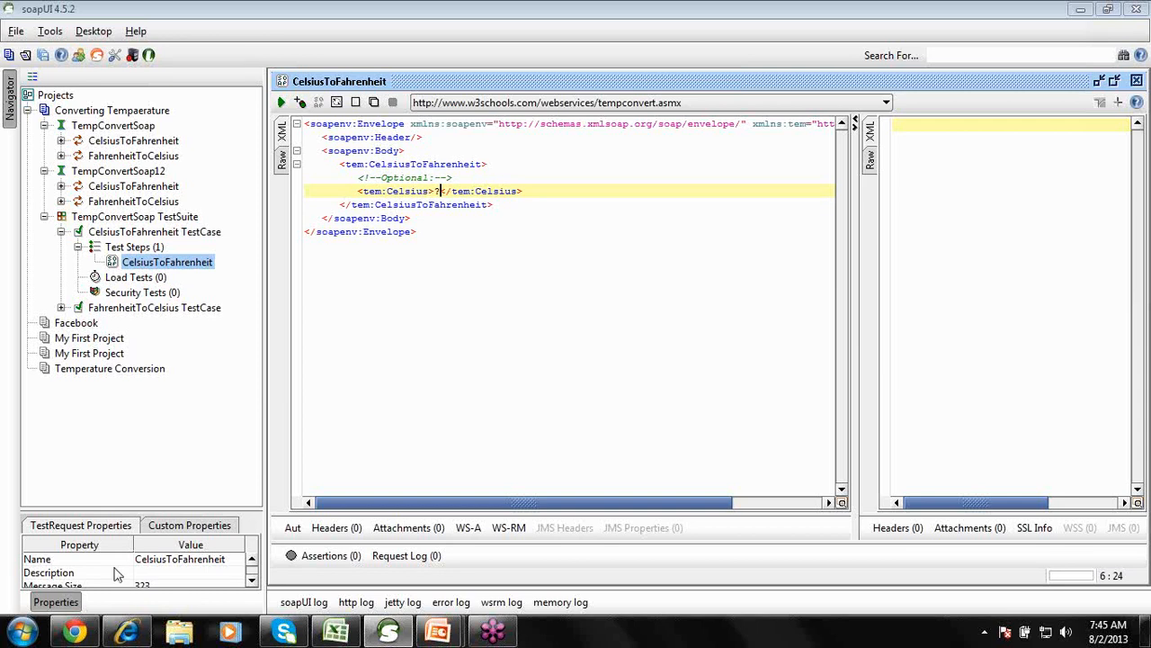
pyautogui.click(75, 632)
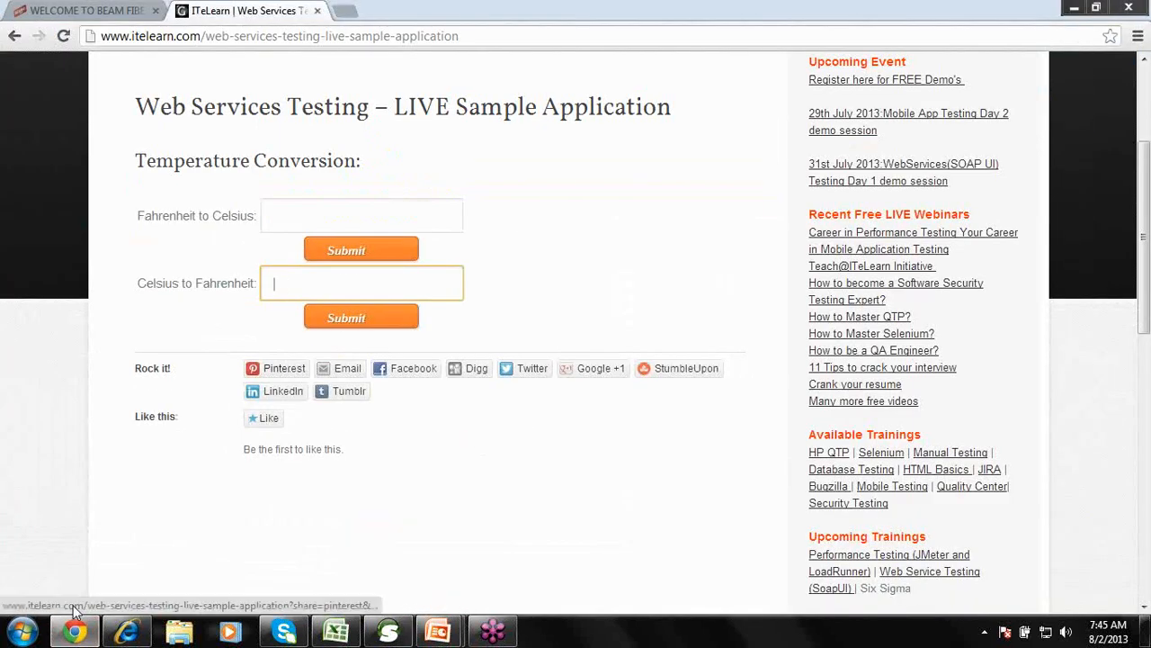
# Minimize Chrome to return to the soapUI CelsiusToFahrenheit request.
pyautogui.click(86, 632)
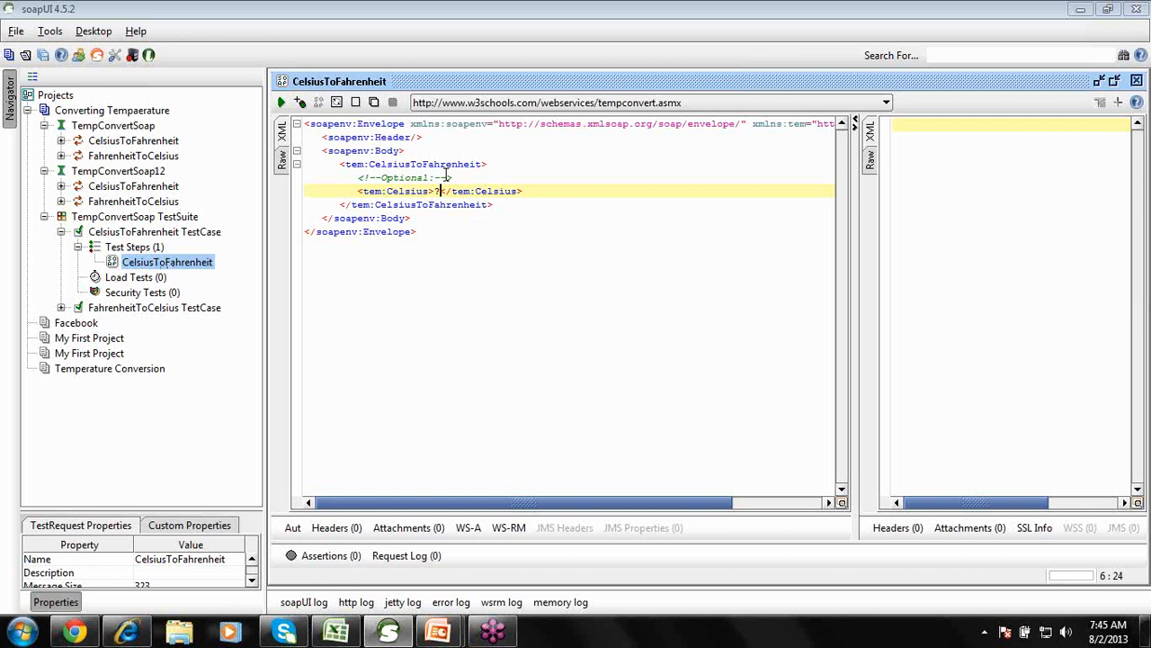
pyautogui.click(441, 191)
pyautogui.press('BackSpace')
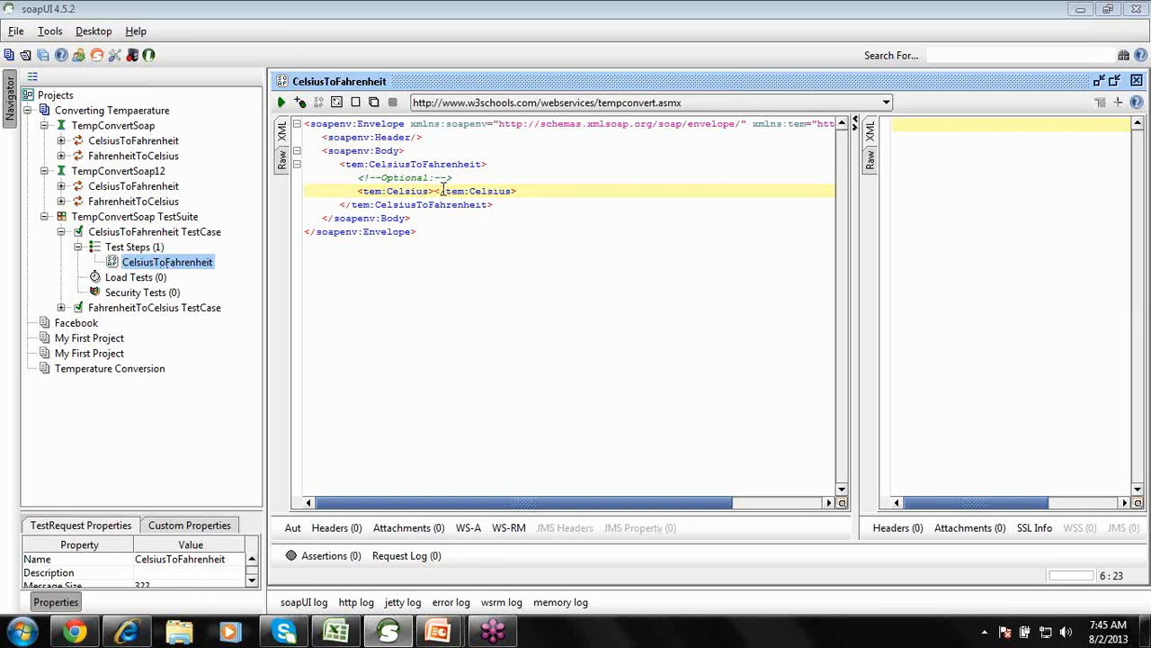
pyautogui.click(336, 632)
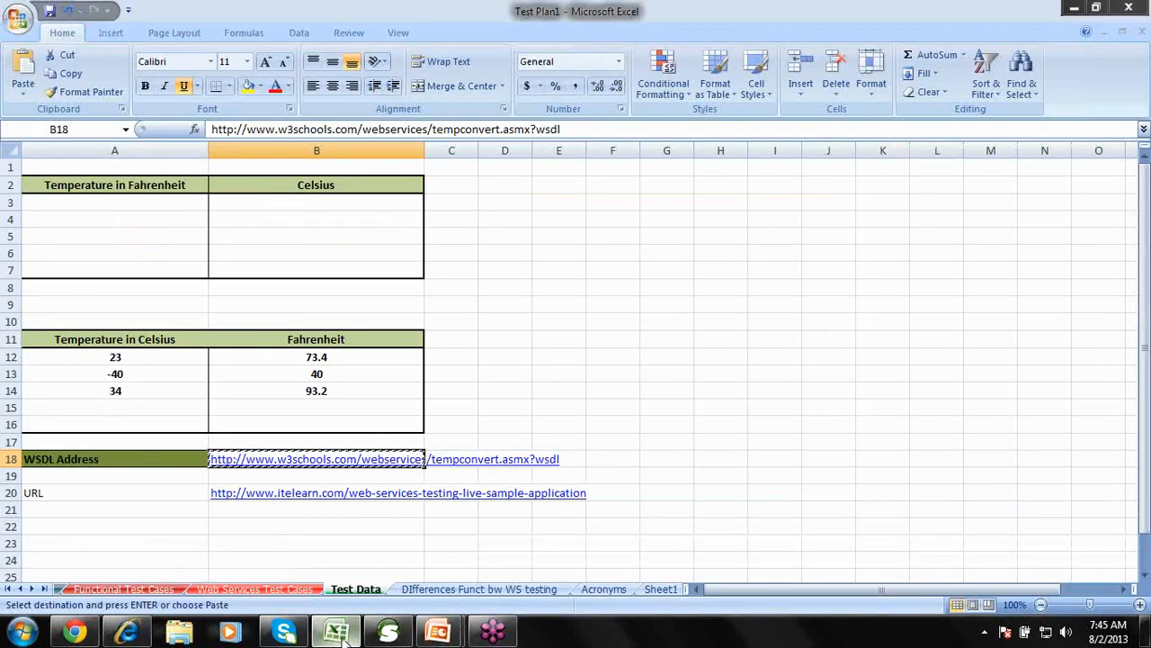
pyautogui.click(389, 632)
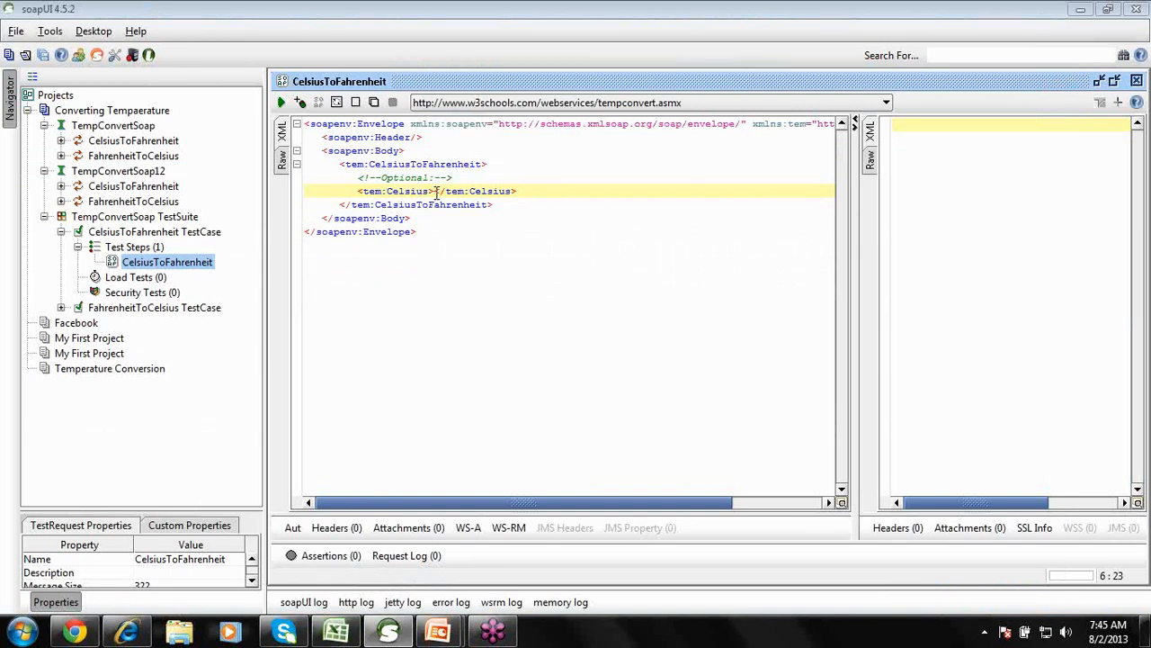
# Enter 23 as the Celsius value and submit, getting a 73.4 result.
pyautogui.write('23')
pyautogui.click(488, 275)
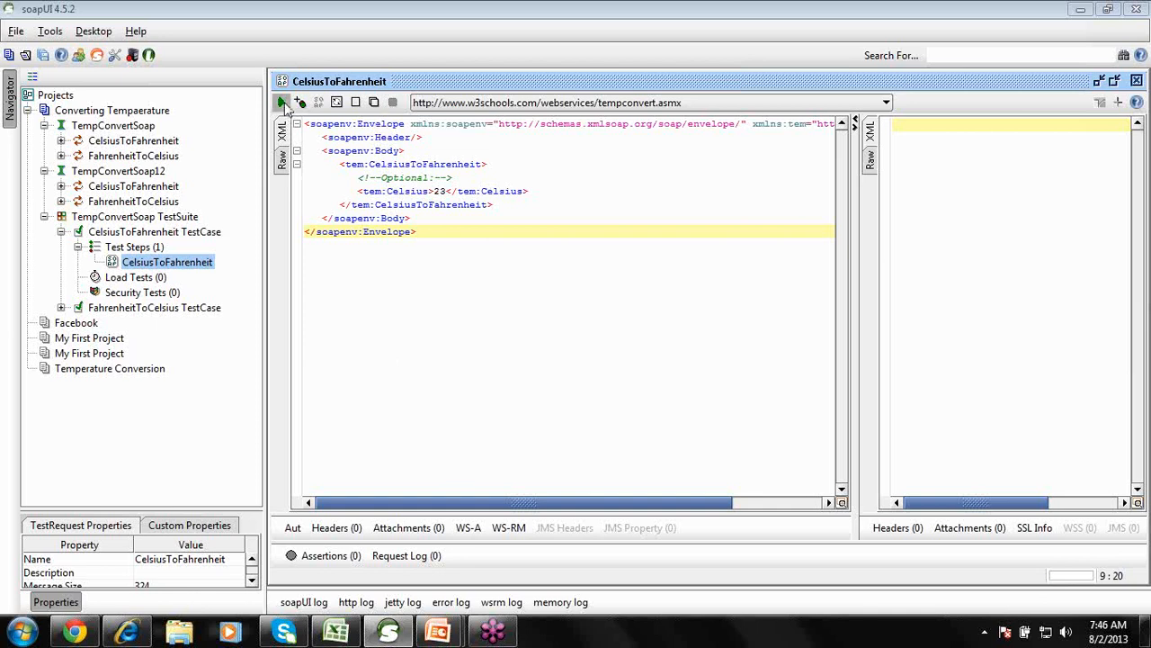
pyautogui.click(281, 101)
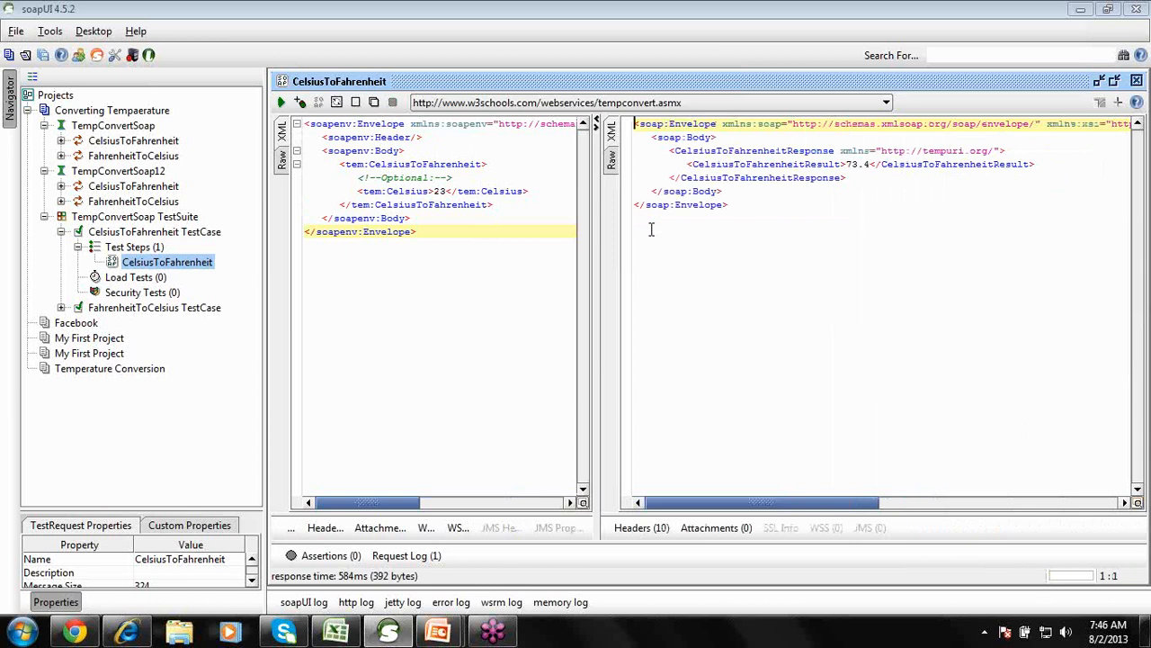
pyautogui.click(857, 164)
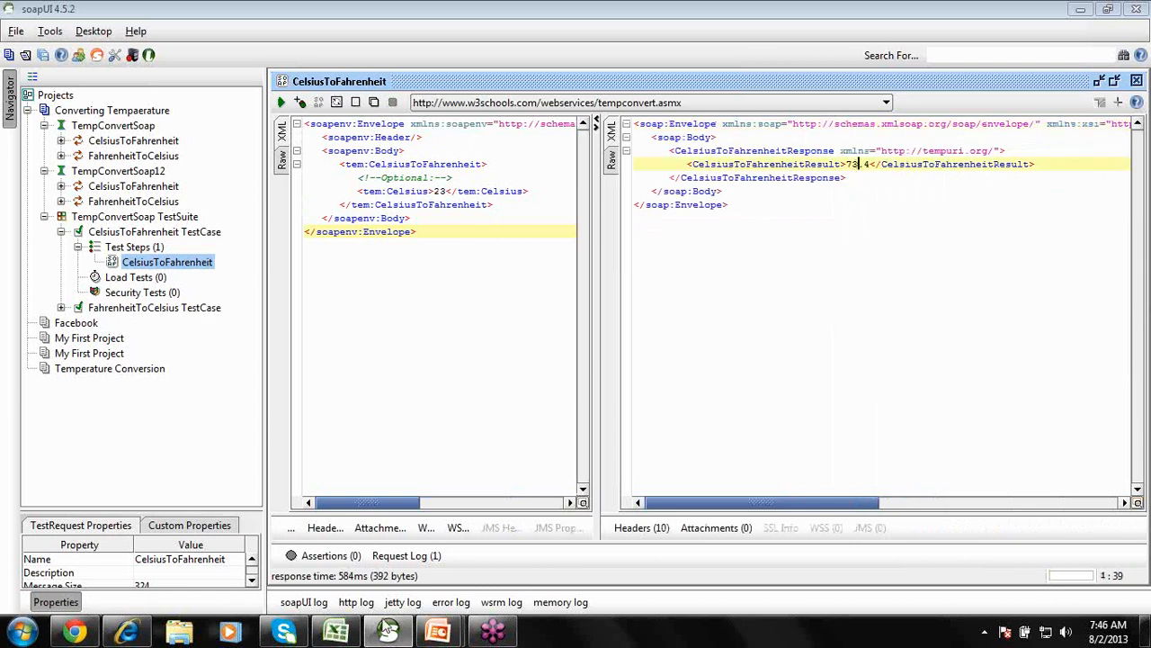
pyautogui.click(335, 632)
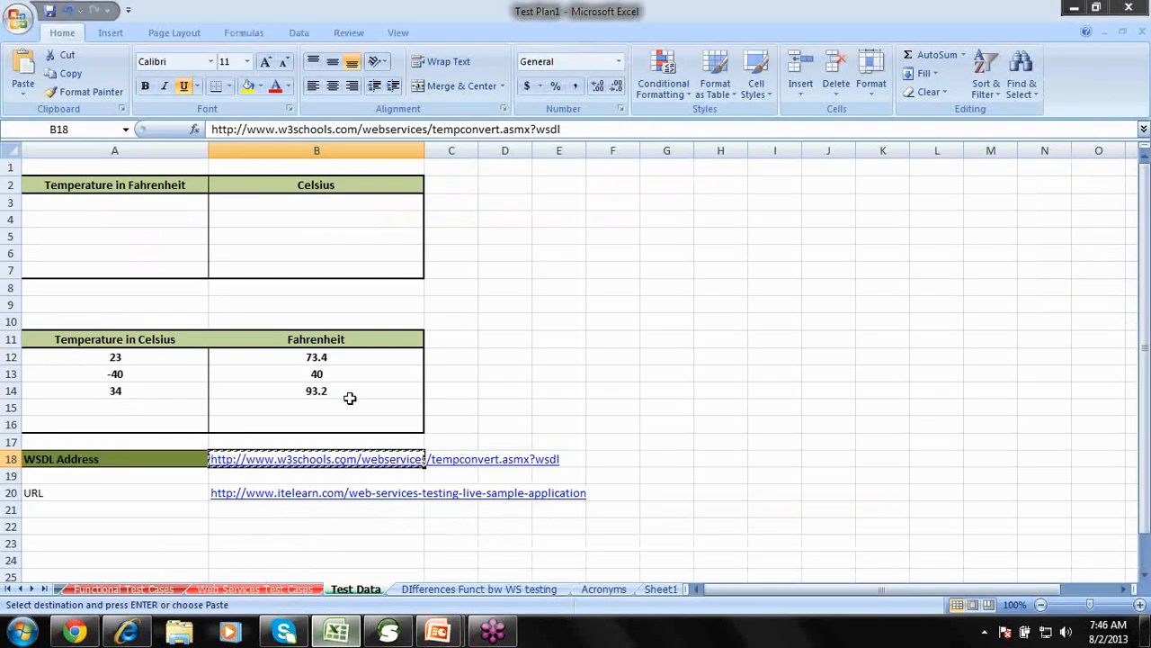
pyautogui.click(333, 357)
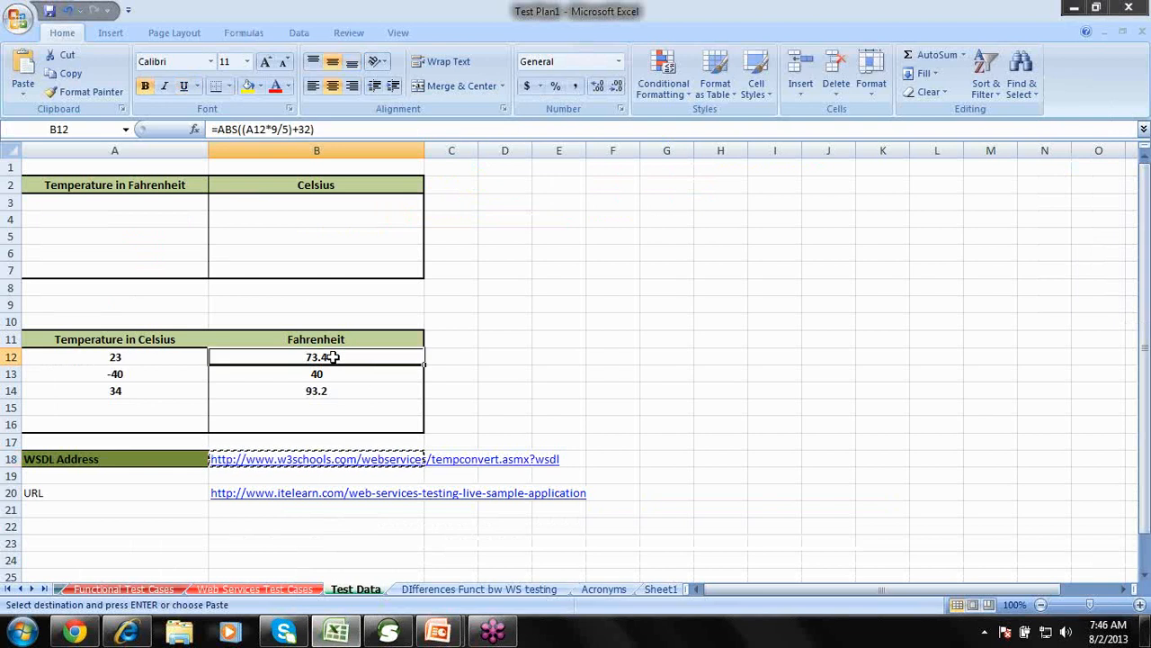
pyautogui.click(1076, 10)
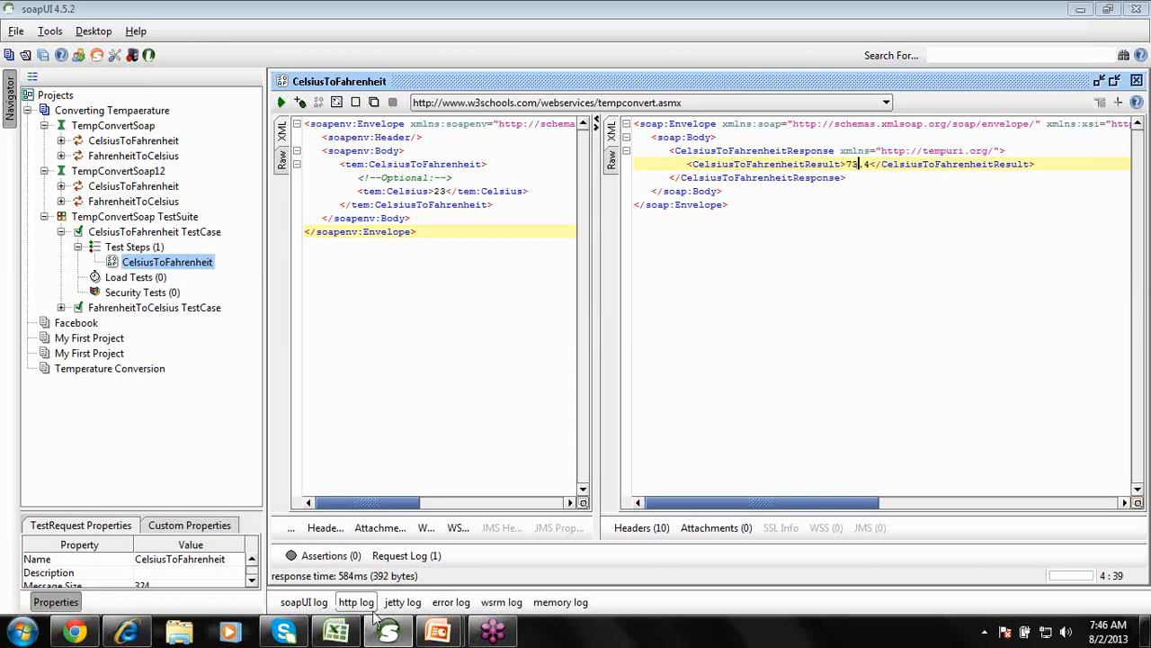
pyautogui.click(338, 633)
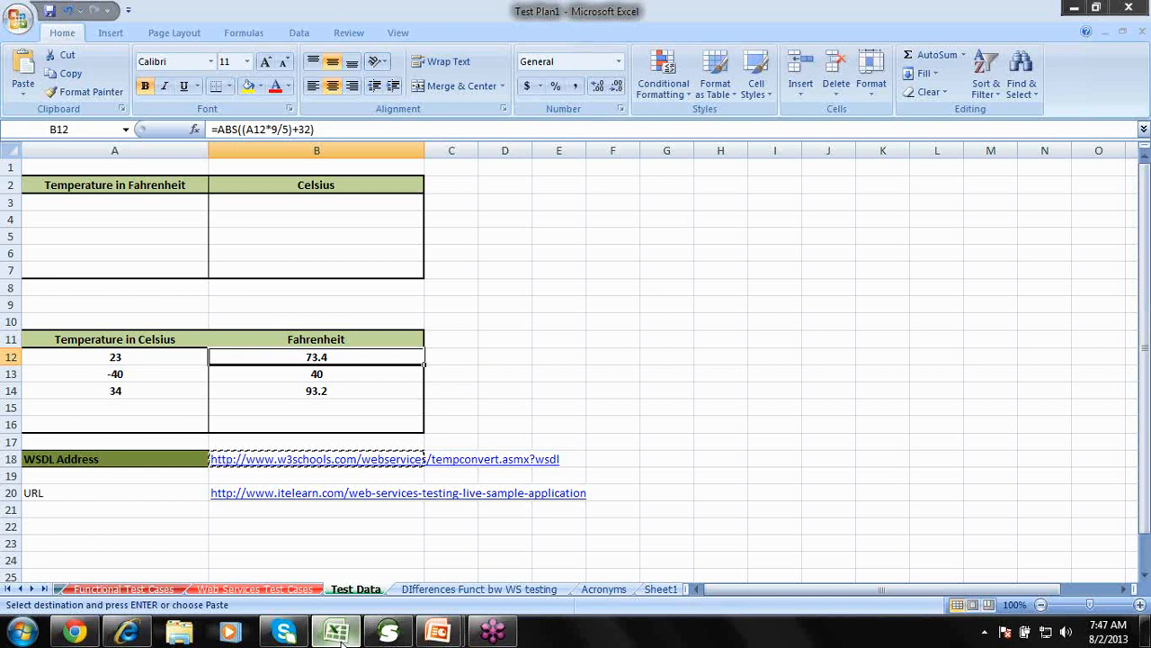
pyautogui.click(342, 642)
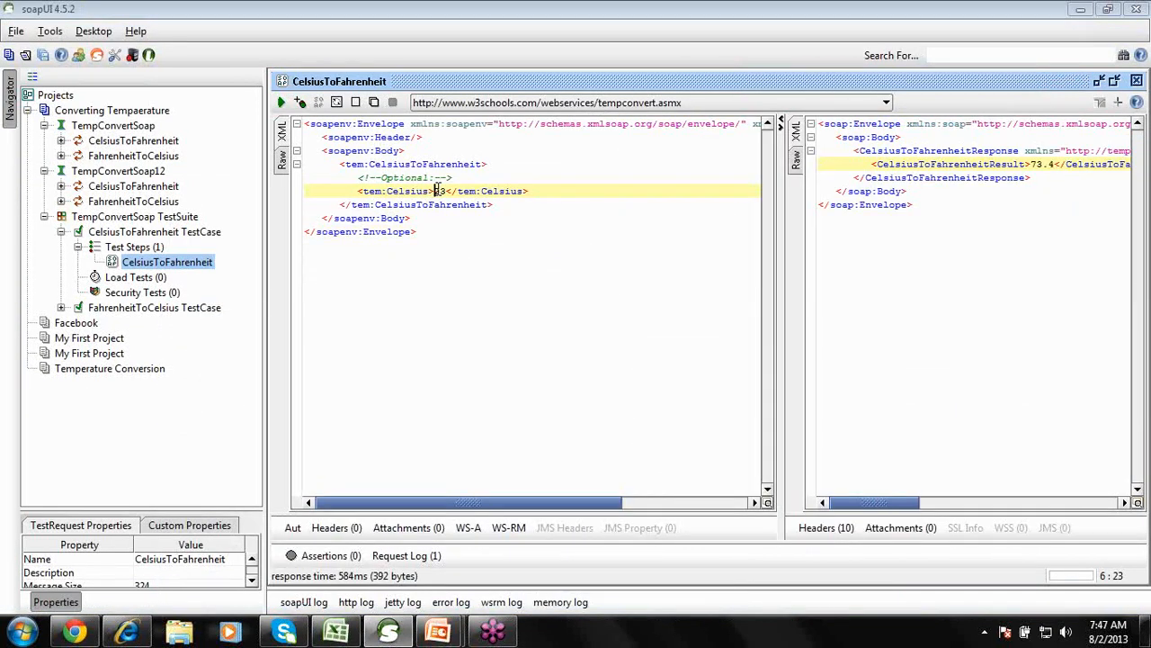
# Change the Celsius value from 23 to 40 and submit, returning 104.
pyautogui.press('Delete')
pyautogui.press('Delete')
pyautogui.write('40')
pyautogui.click(280, 102)
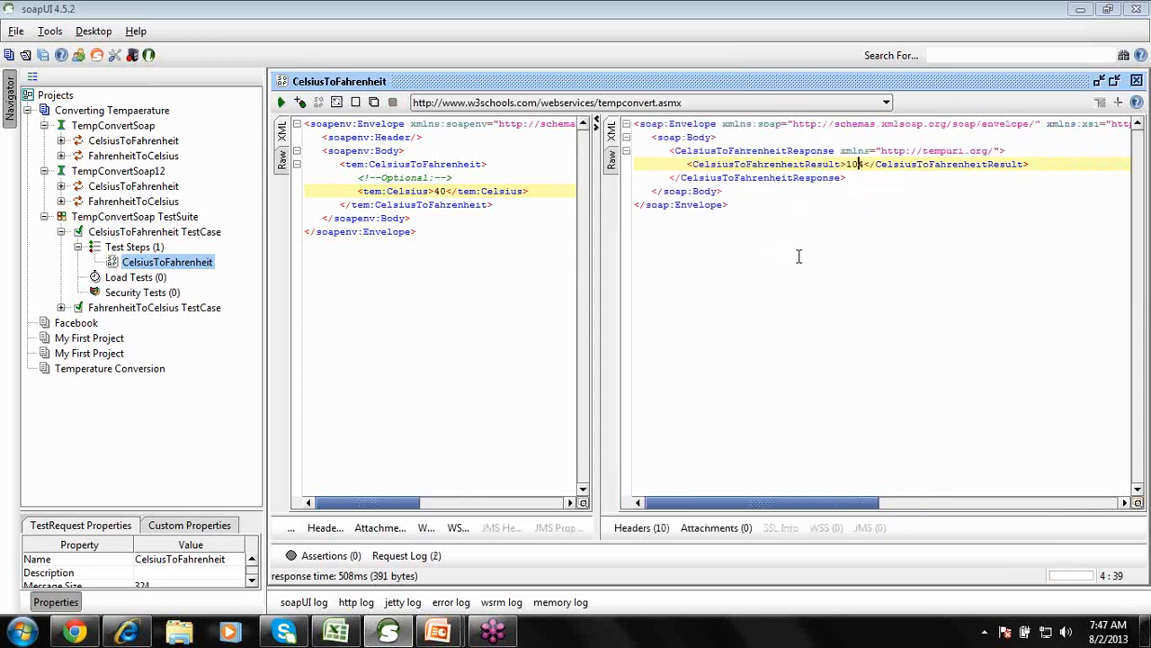
pyautogui.press('BackSpace')
pyautogui.press('BackSpace')
pyautogui.press('Delete')
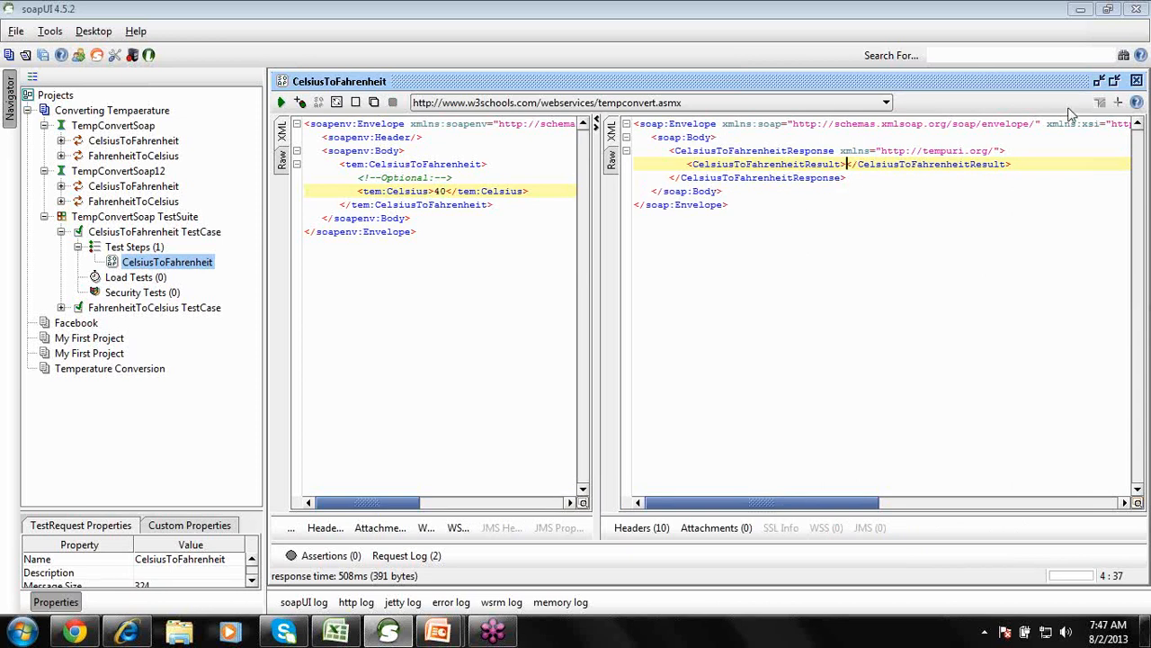
pyautogui.click(422, 283)
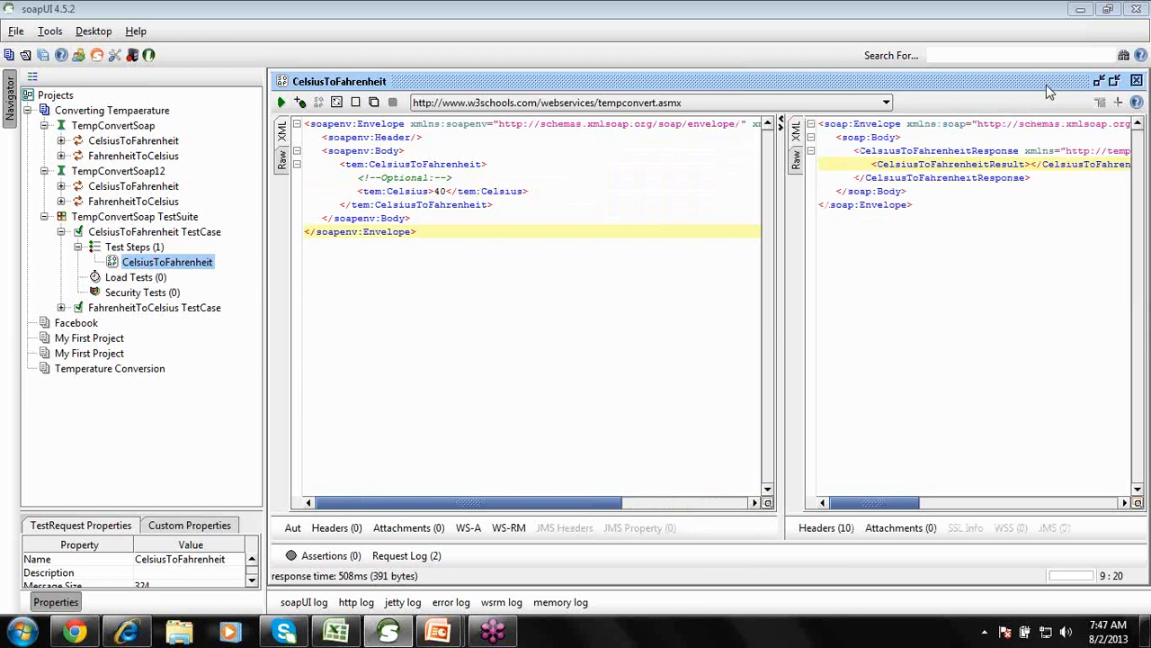
pyautogui.click(1101, 82)
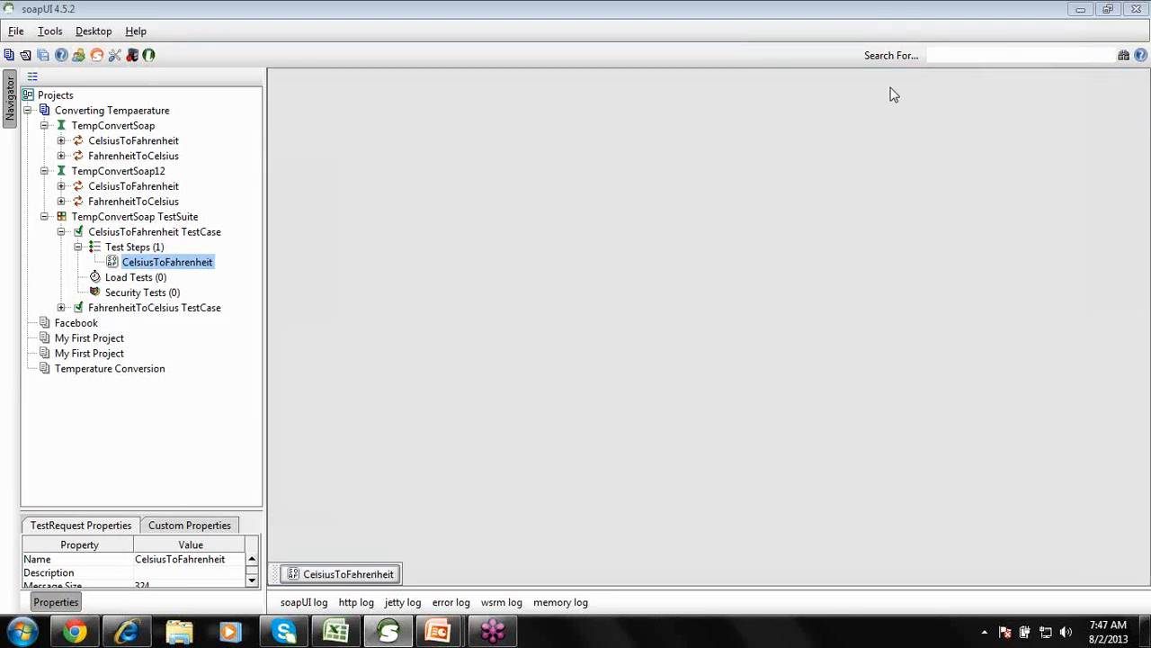
pyautogui.click(355, 575)
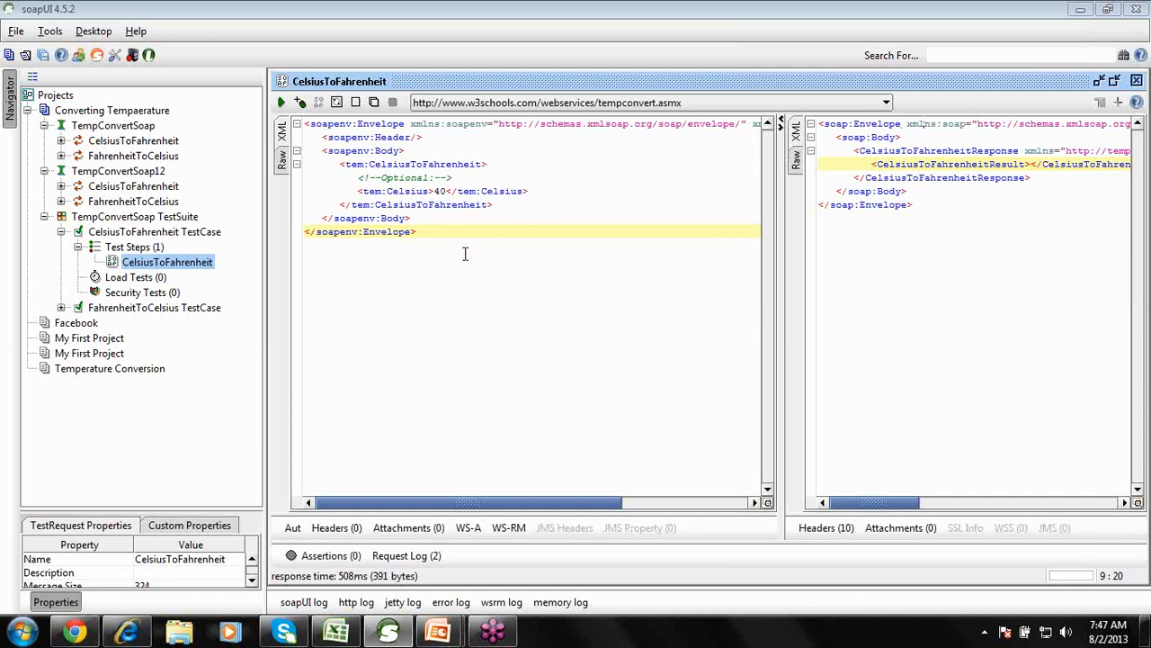
pyautogui.click(283, 103)
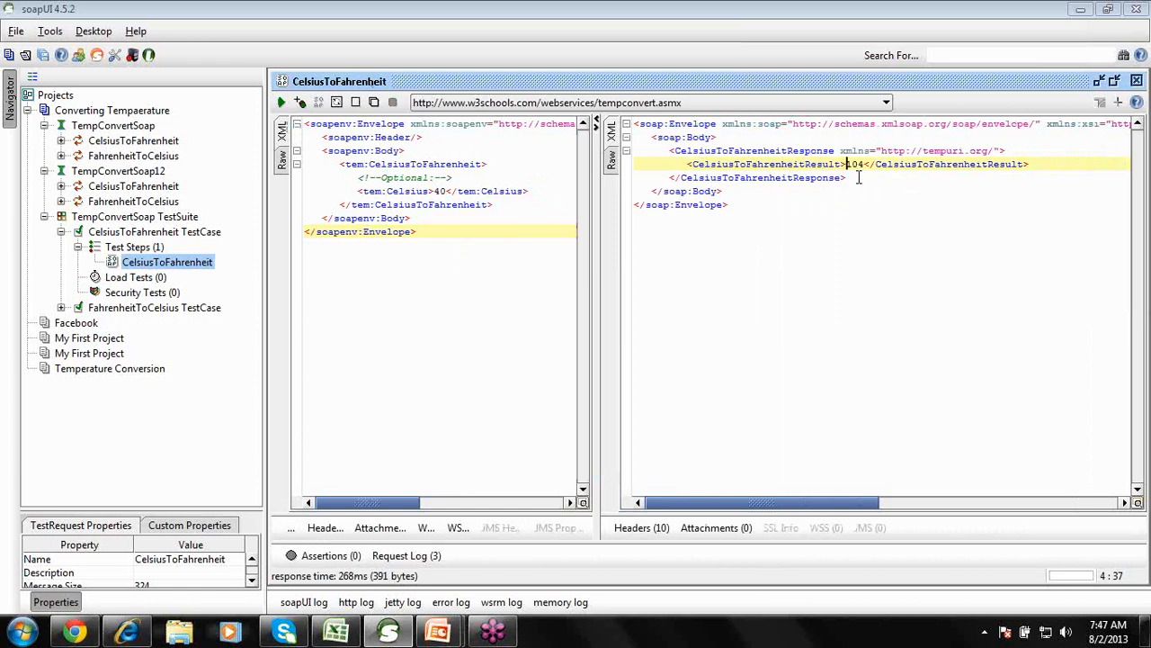
# Make the Celsius value -40 and submit again, returning -40.
pyautogui.click(435, 191)
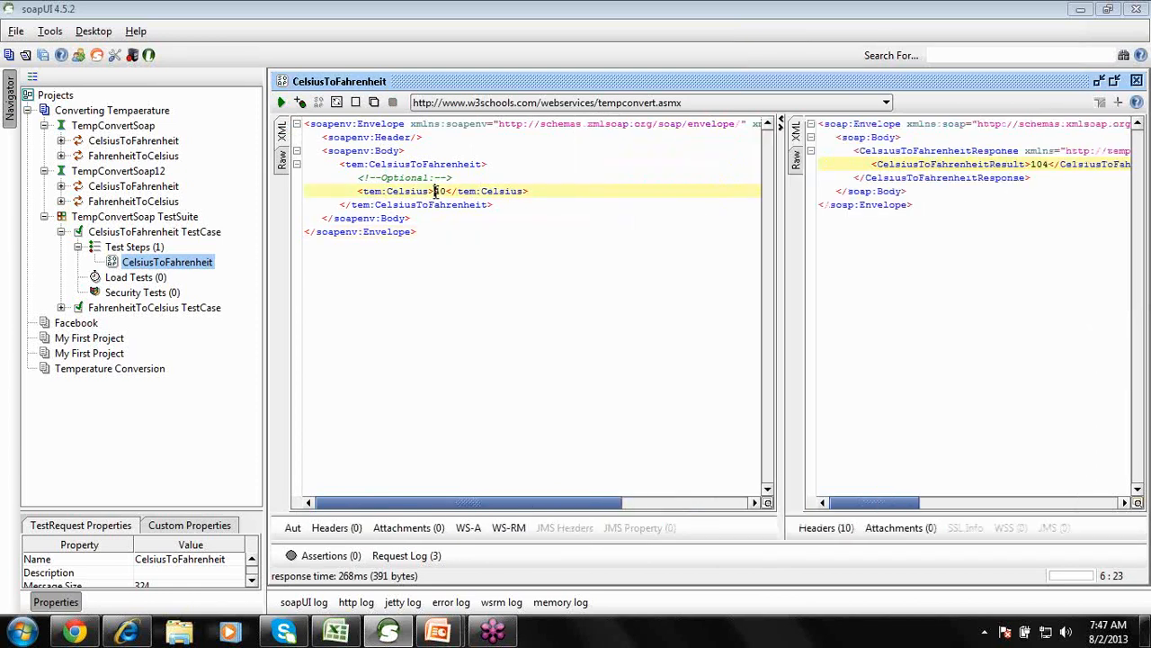
pyautogui.write('-')
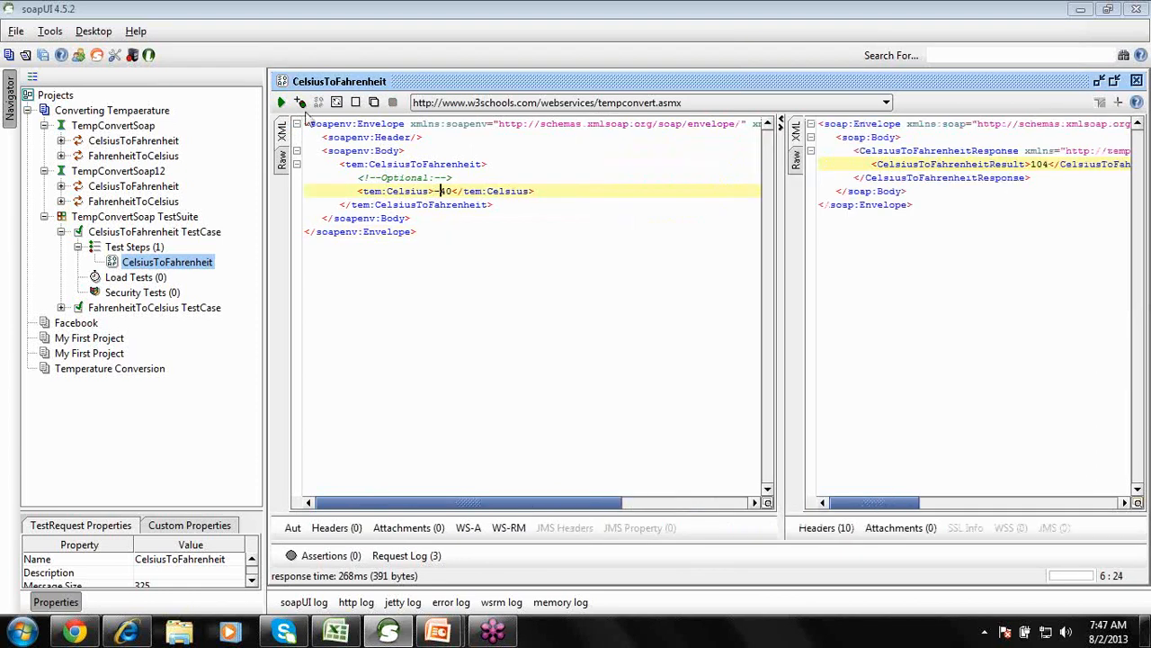
pyautogui.click(281, 103)
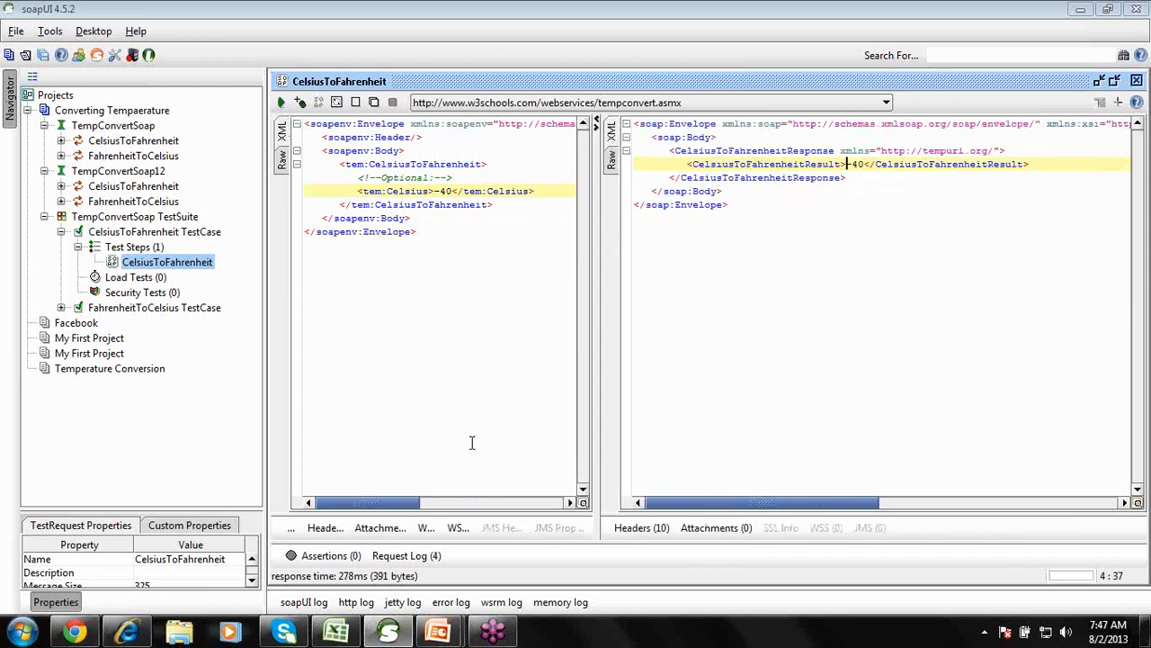
pyautogui.click(338, 632)
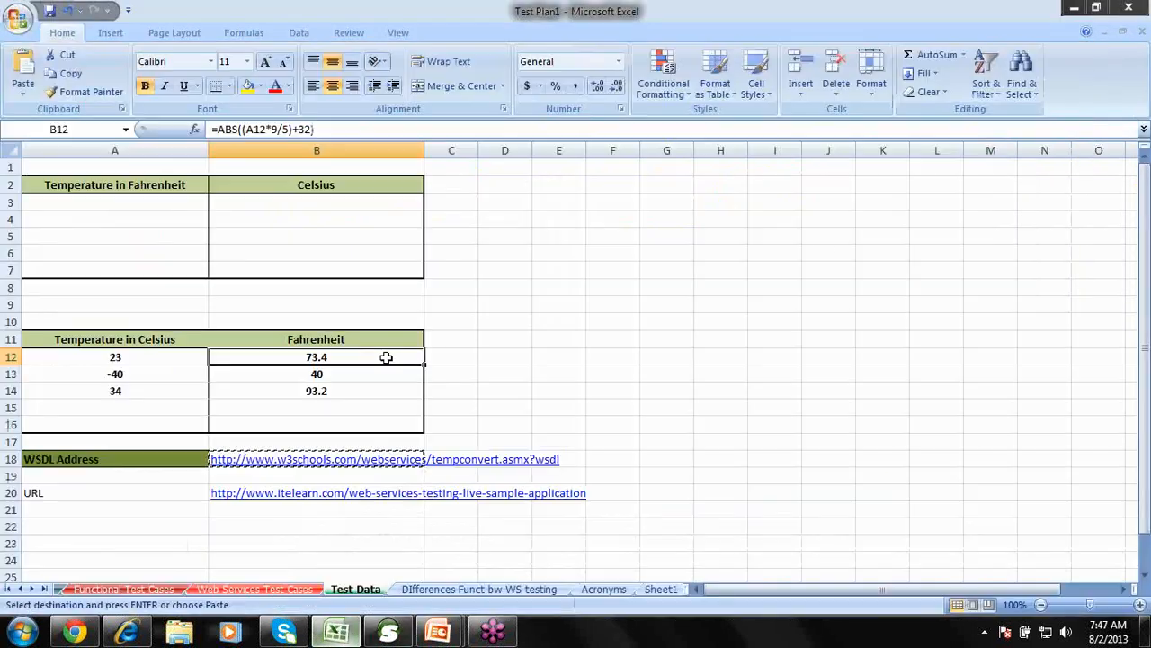
pyautogui.click(334, 375)
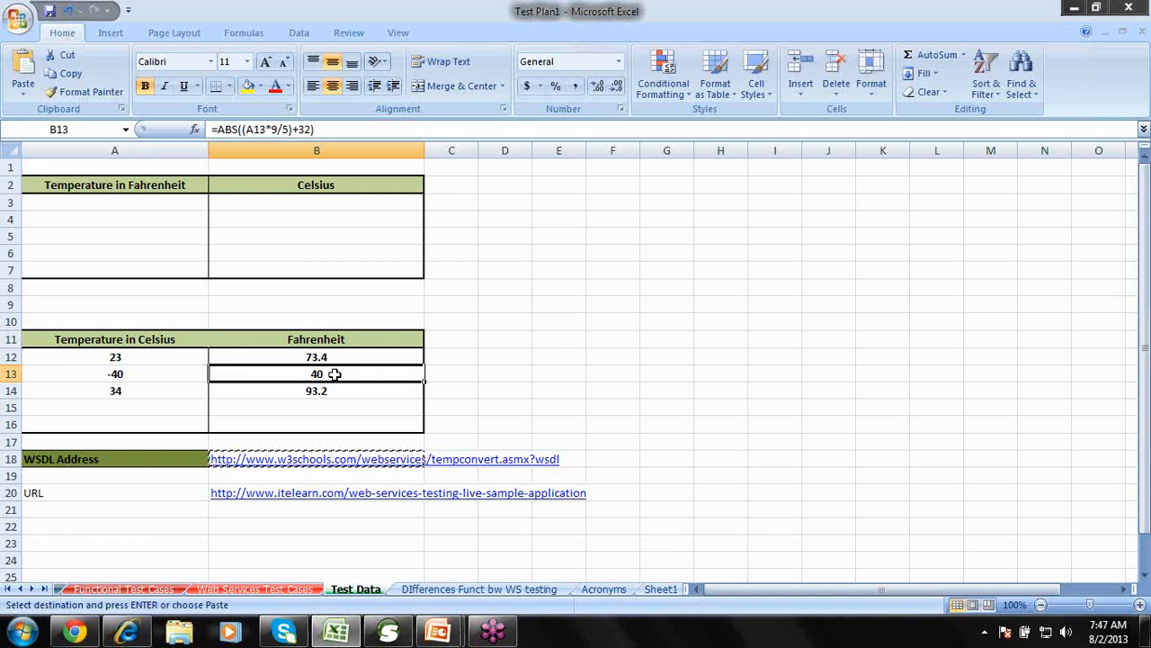
pyautogui.click(179, 389)
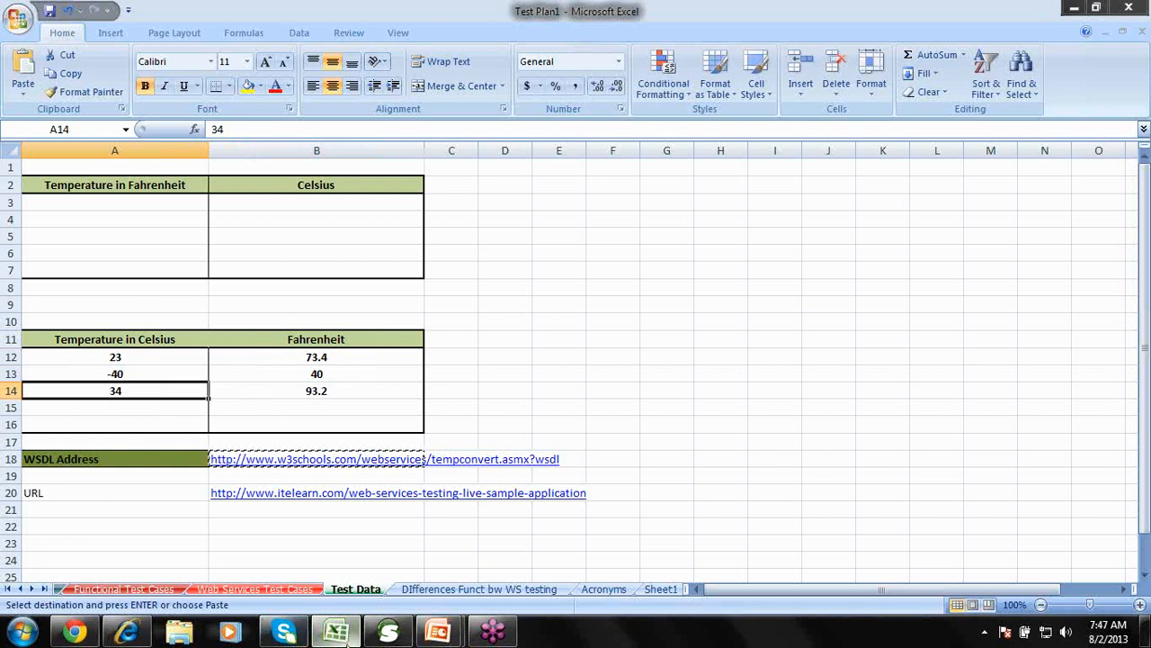
pyautogui.click(387, 633)
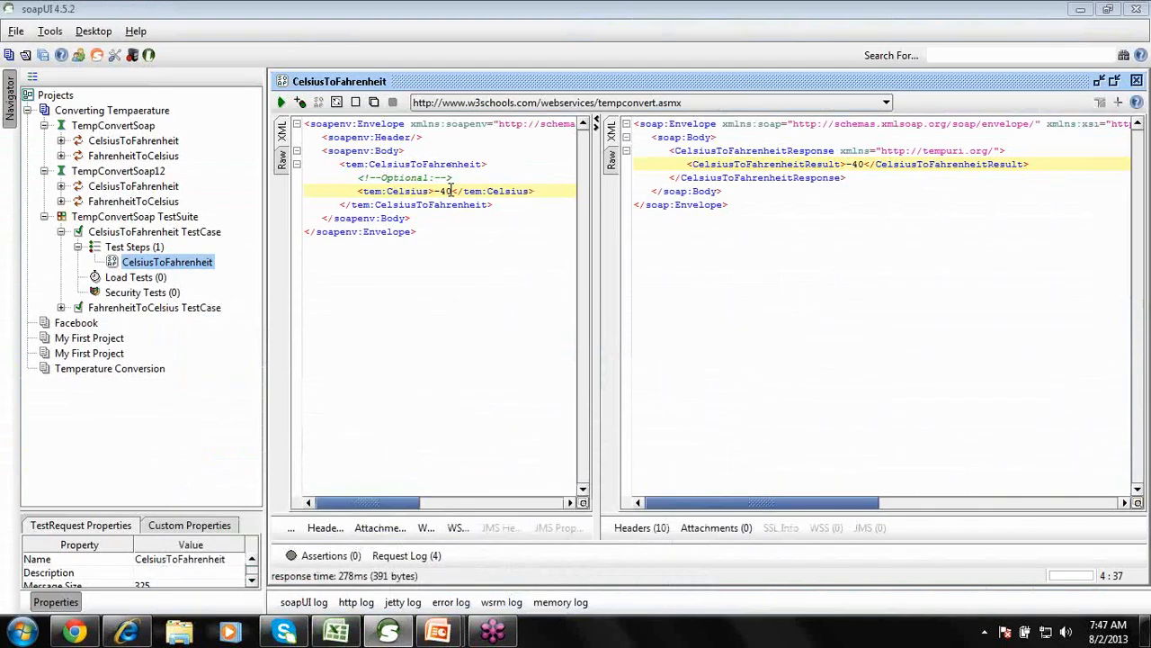
# Replace -40 with 34 as the Celsius value and submit the request.
pyautogui.moveTo(452, 191); pyautogui.dragTo(436, 190)
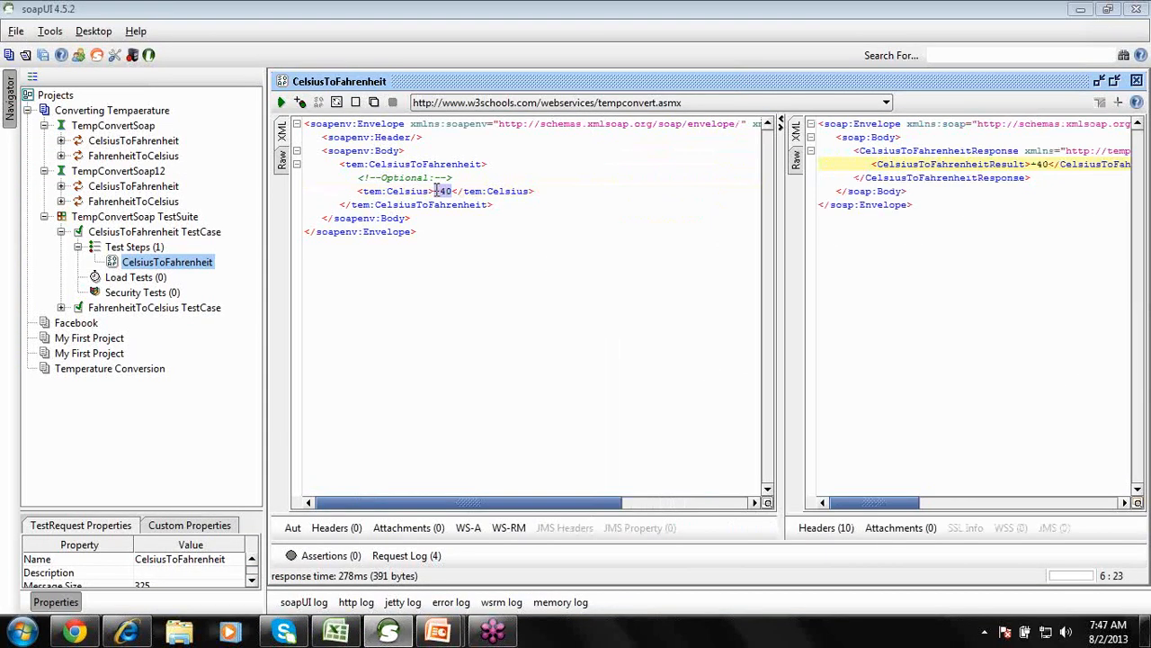
pyautogui.write('34')
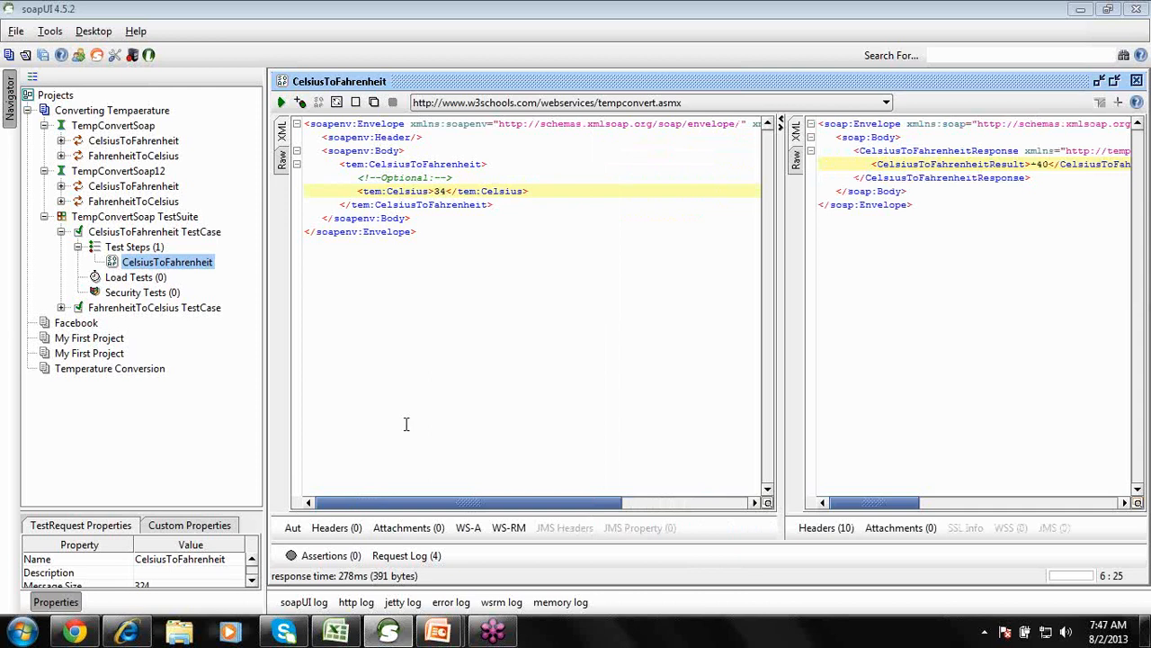
pyautogui.click(337, 632)
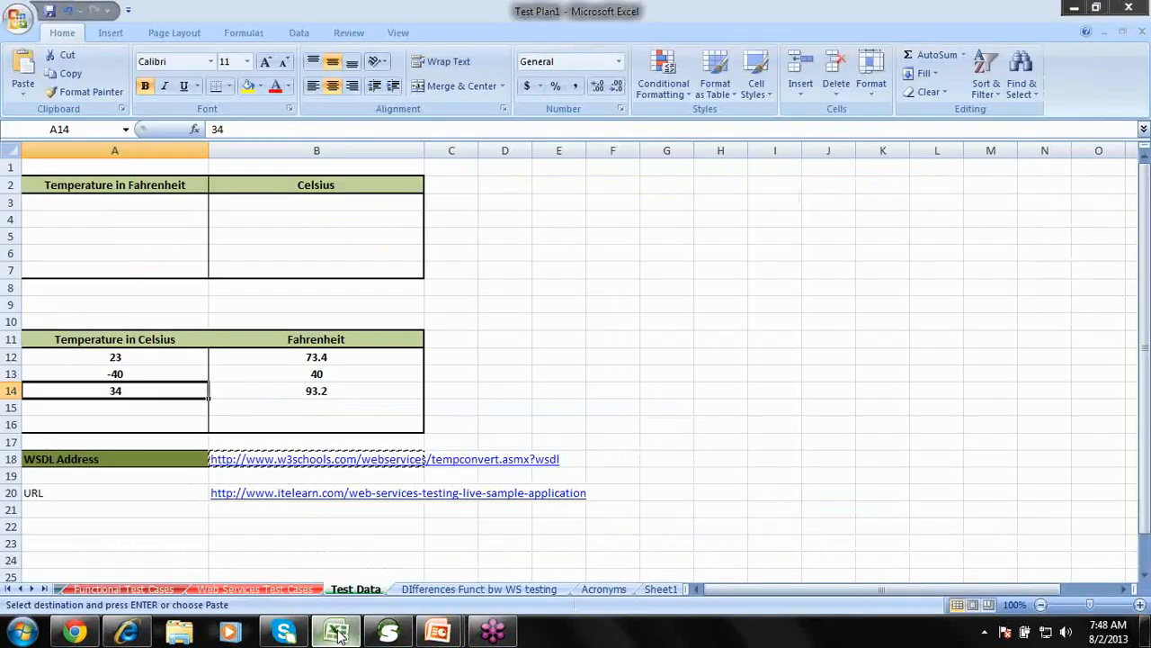
pyautogui.click(336, 632)
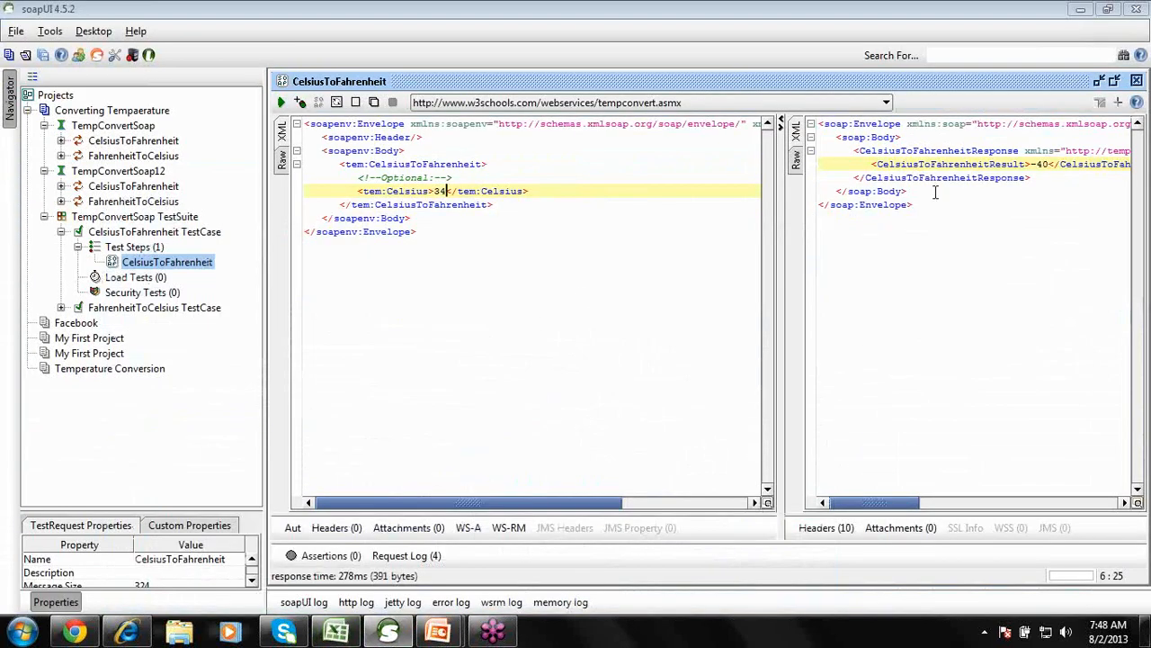
pyautogui.click(282, 103)
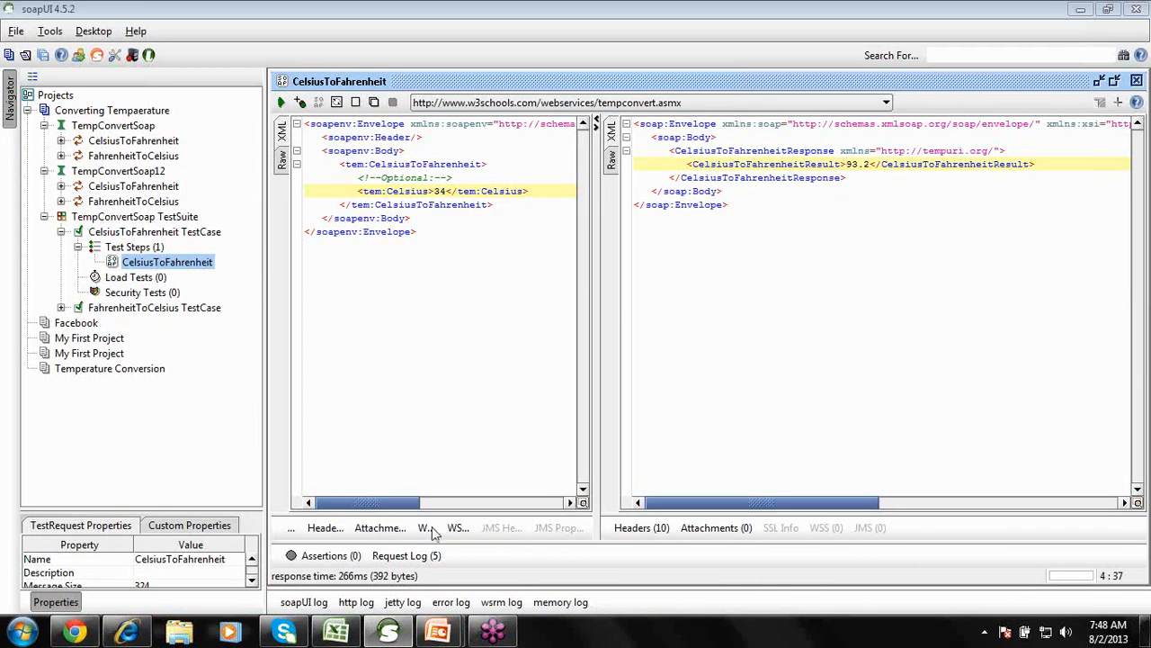
# Compare the 93.2 result against Excel's B14 formula on the Test Data sheet.
pyautogui.click(348, 634)
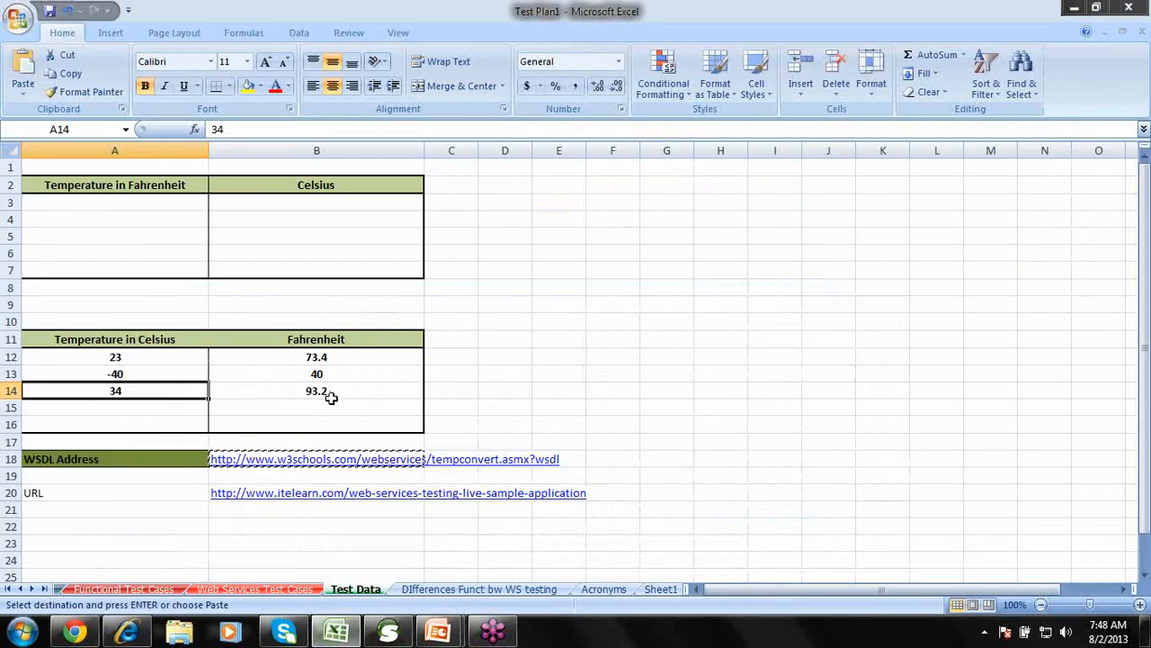
pyautogui.click(329, 393)
pyautogui.click(352, 635)
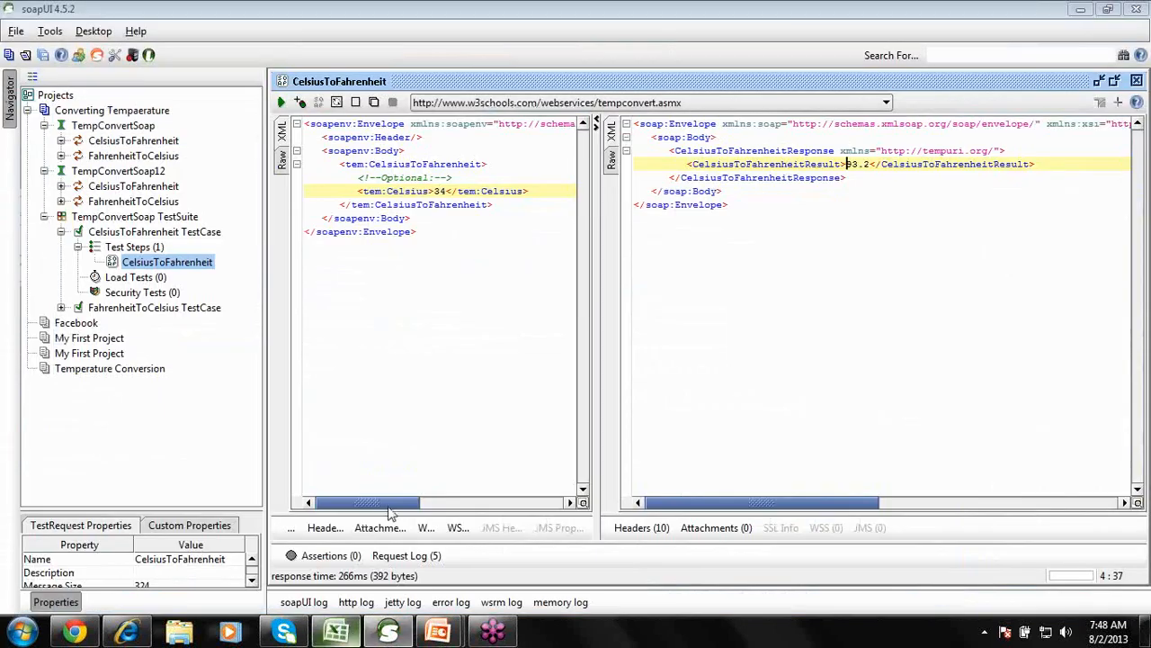
# Open the TempConvertSoap TestSuite editor from the navigator tree.
pyautogui.click(142, 218)
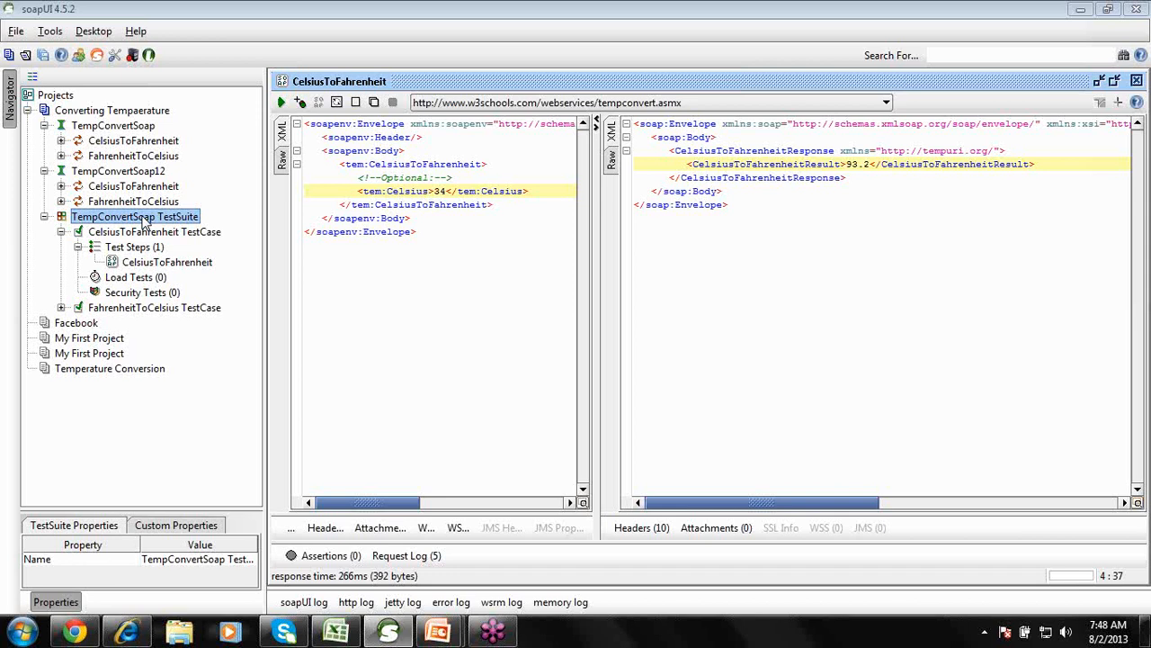
pyautogui.click(166, 263)
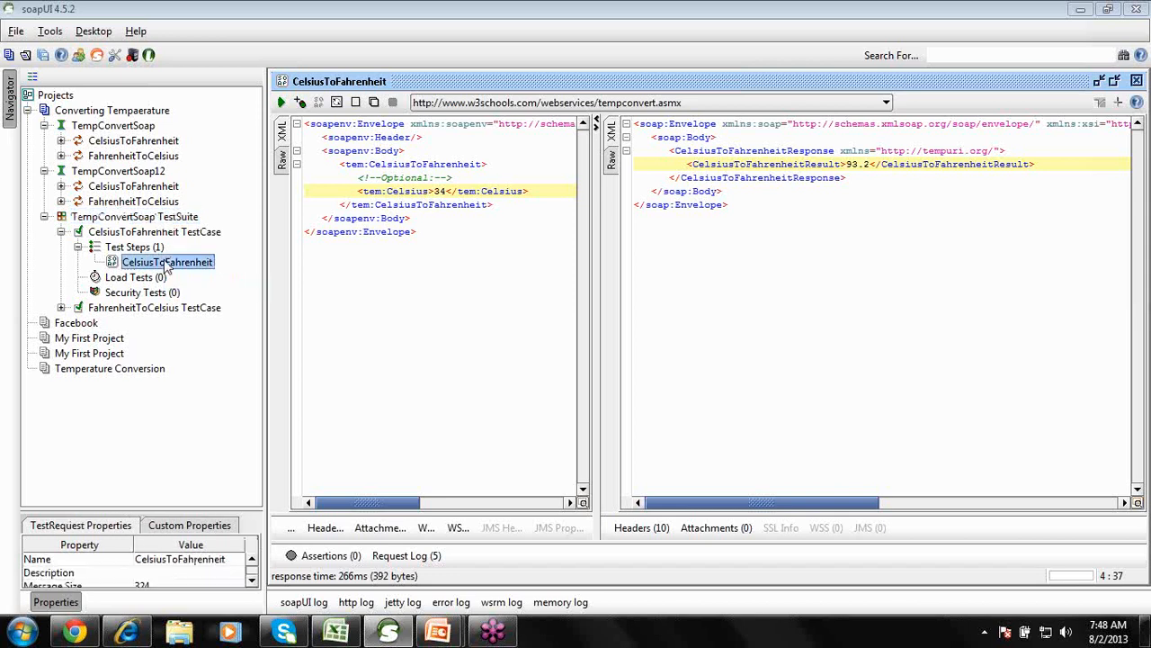
pyautogui.click(157, 221)
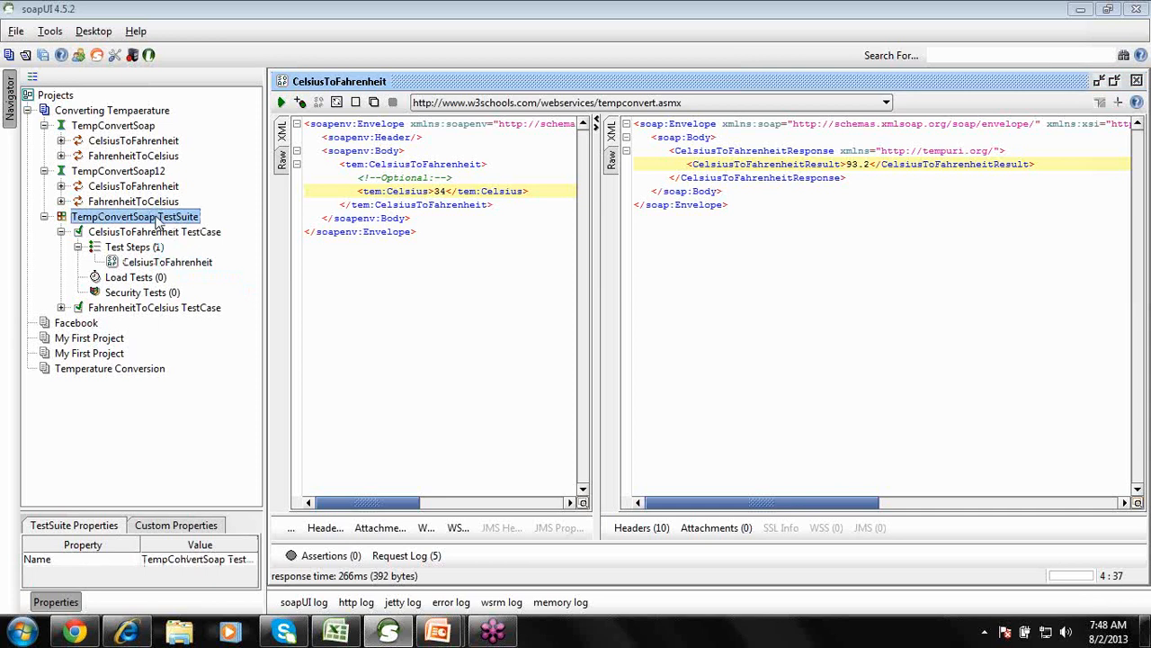
pyautogui.doubleClick(157, 221)
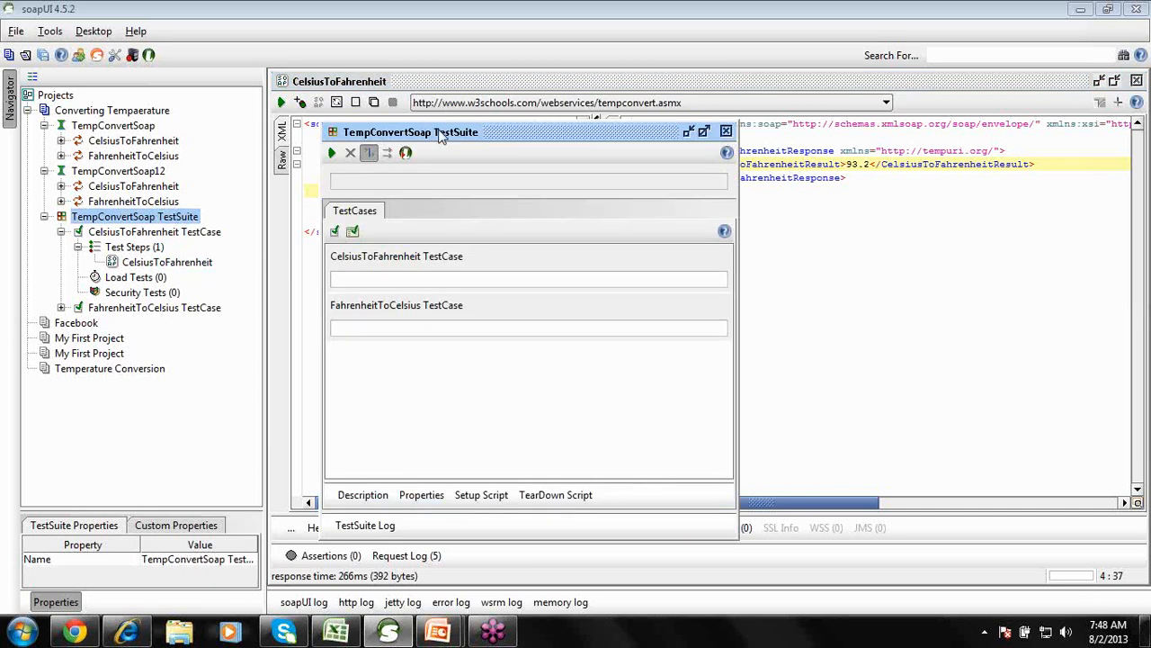
# Maximize the TempConvertSoap TestSuite editor and run it until both test cases show FINISHED.
pyautogui.doubleClick(440, 134)
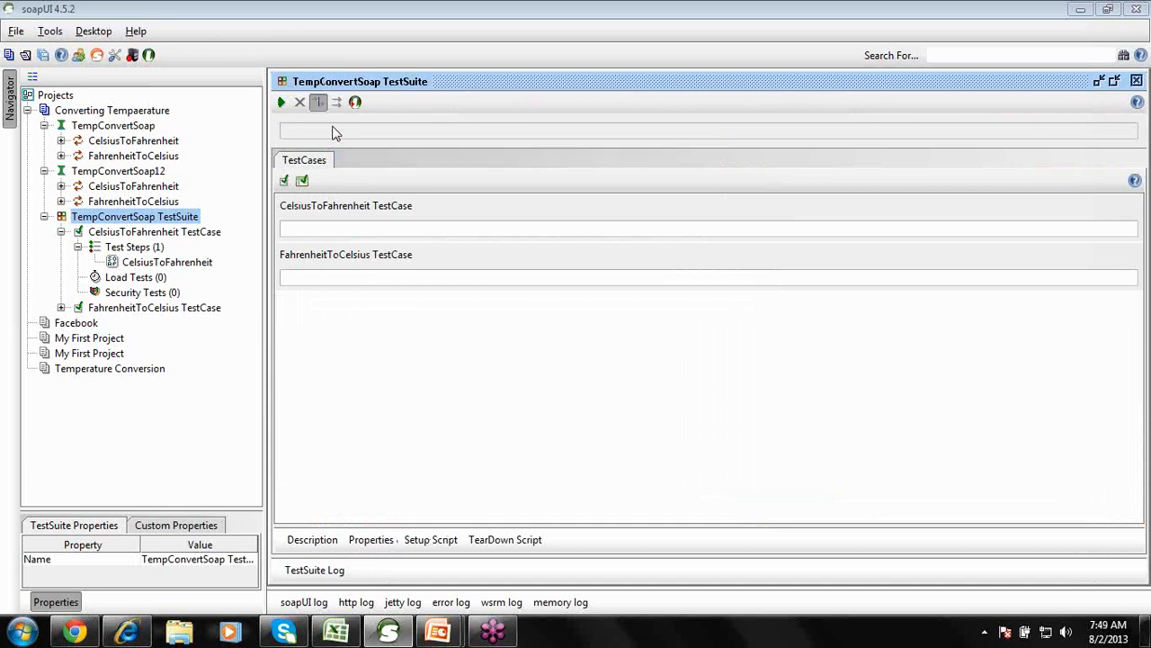
pyautogui.click(282, 102)
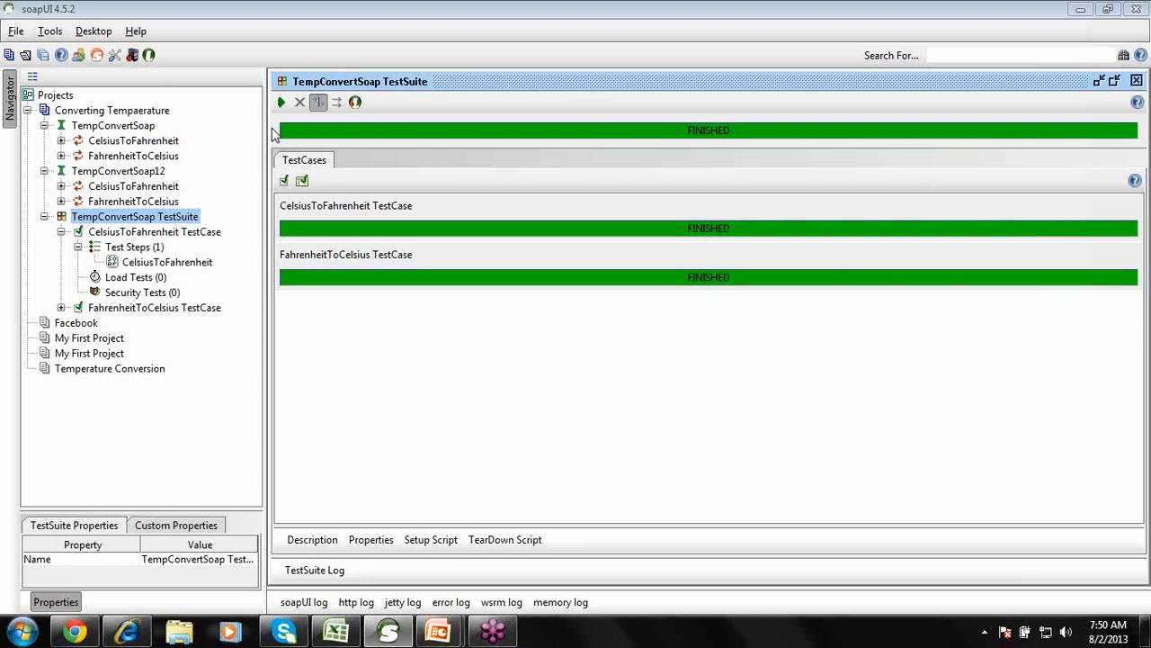
pyautogui.click(145, 248)
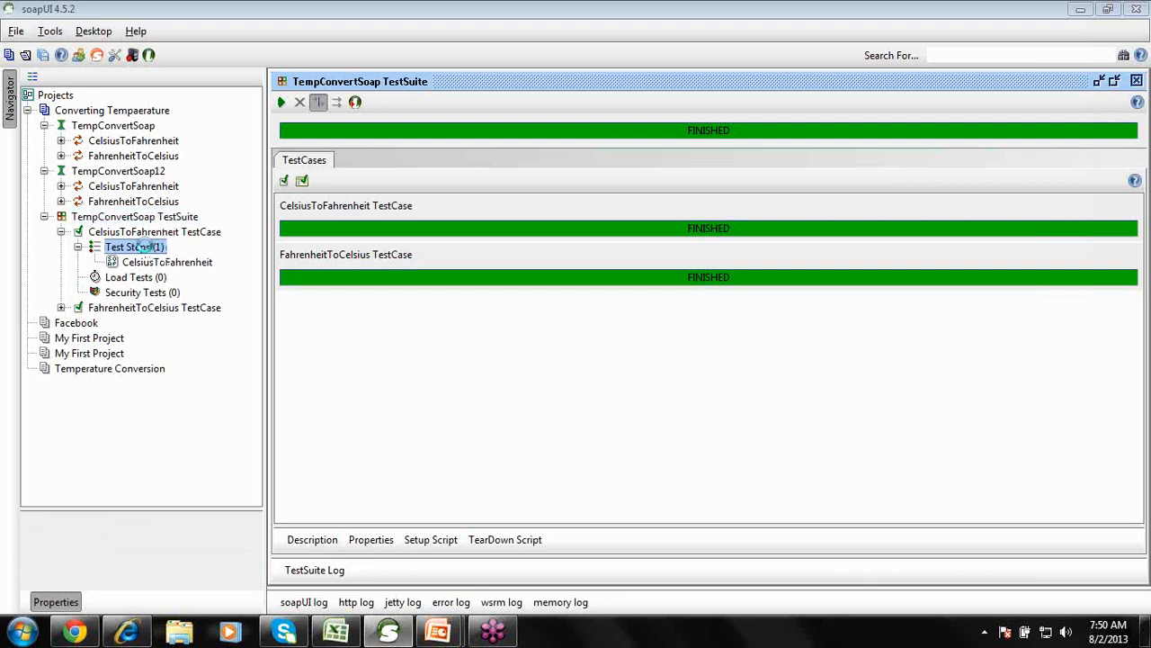
# Close the TestCase and TestSuite editors and return to the request's Celsius value 34.
pyautogui.doubleClick(145, 247)
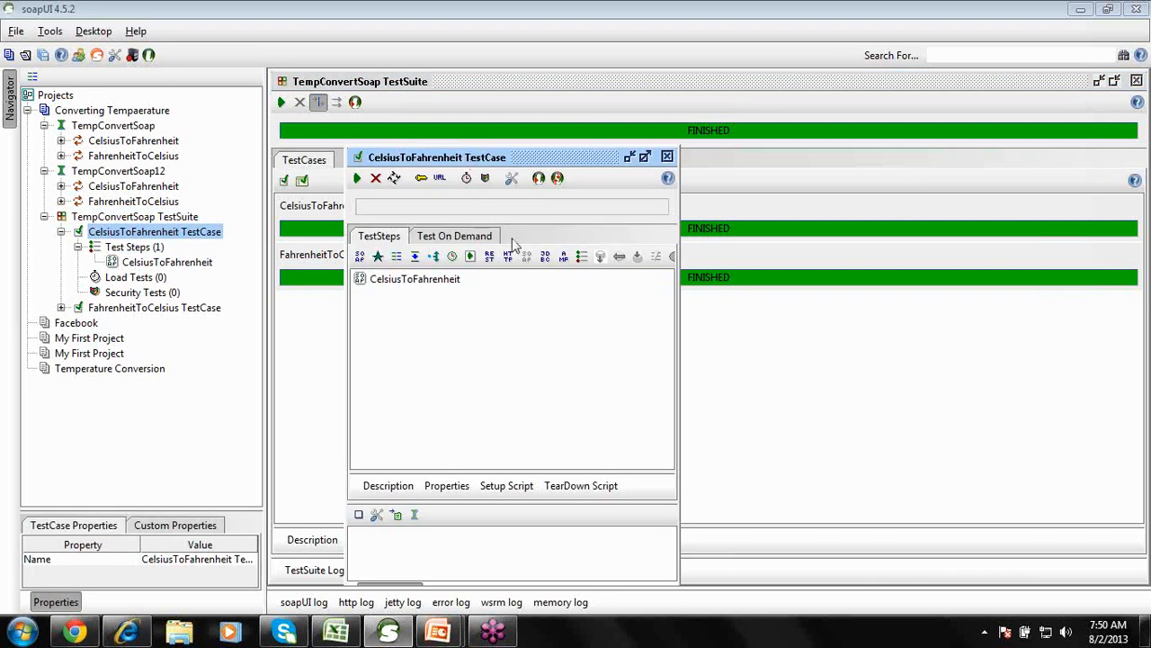
pyautogui.click(414, 283)
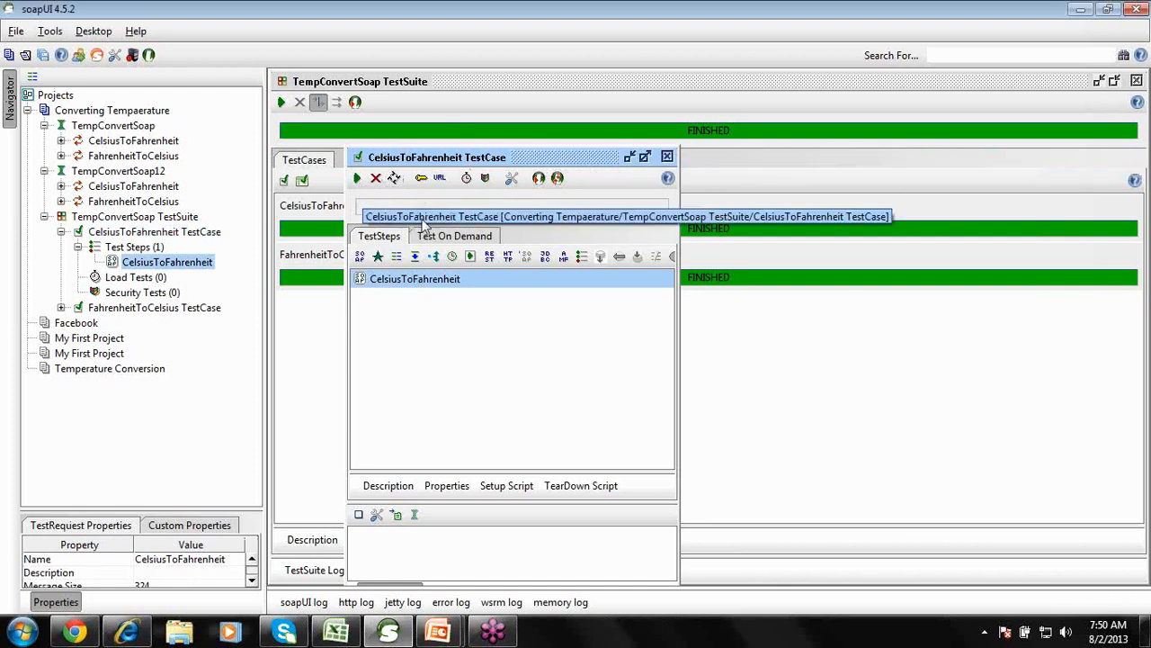
pyautogui.click(666, 156)
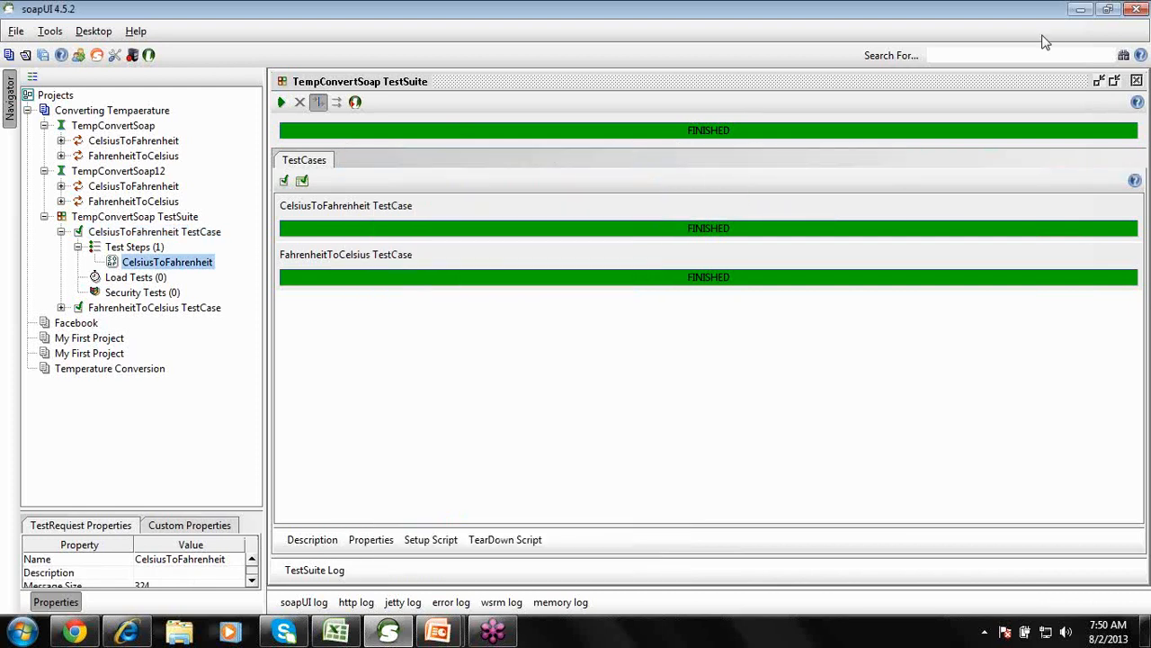
pyautogui.doubleClick(1039, 86)
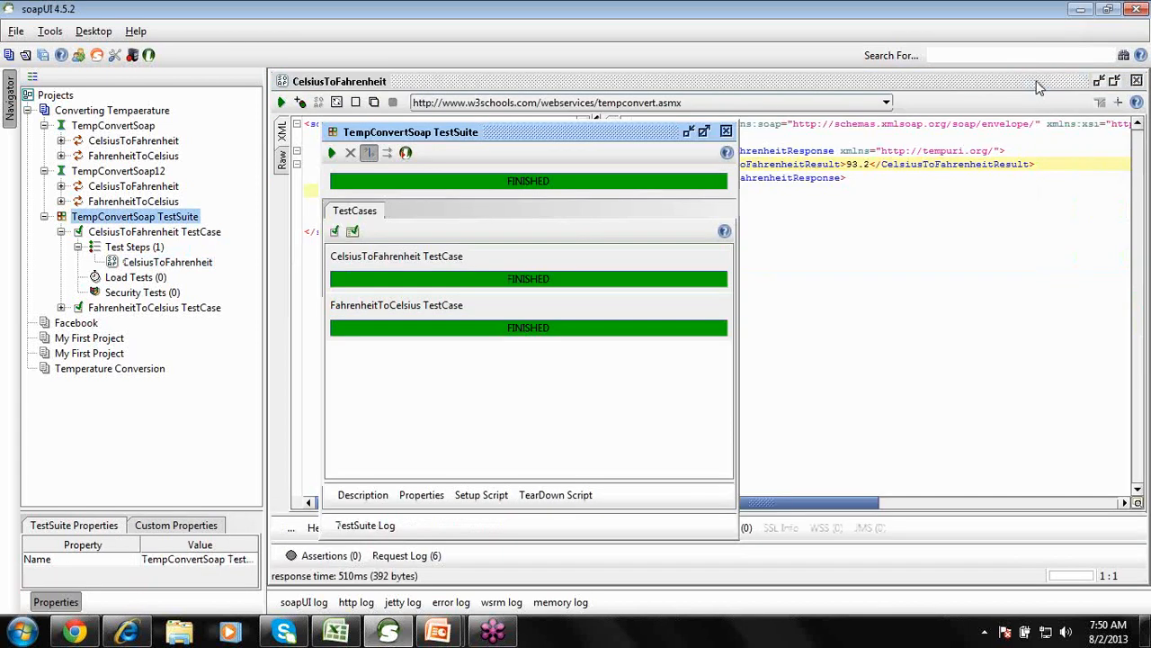
pyautogui.click(725, 131)
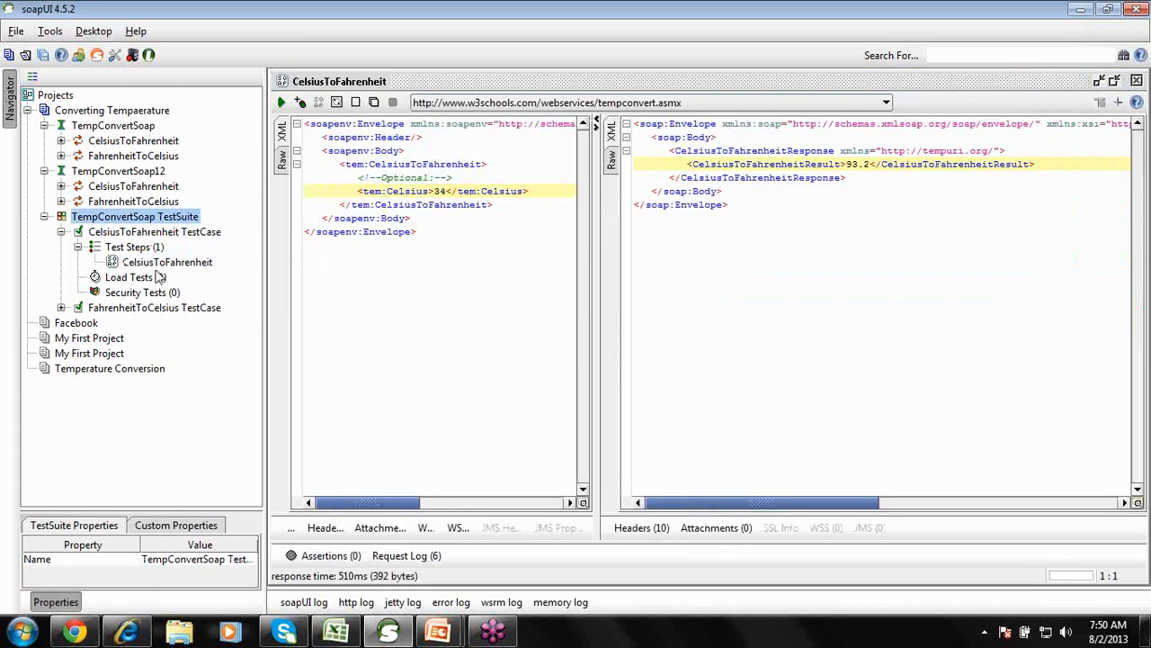
pyautogui.click(440, 191)
# Create a new TestCase property celsius with value -40 and insert its reference into Celsius.
pyautogui.rightClick(440, 191)
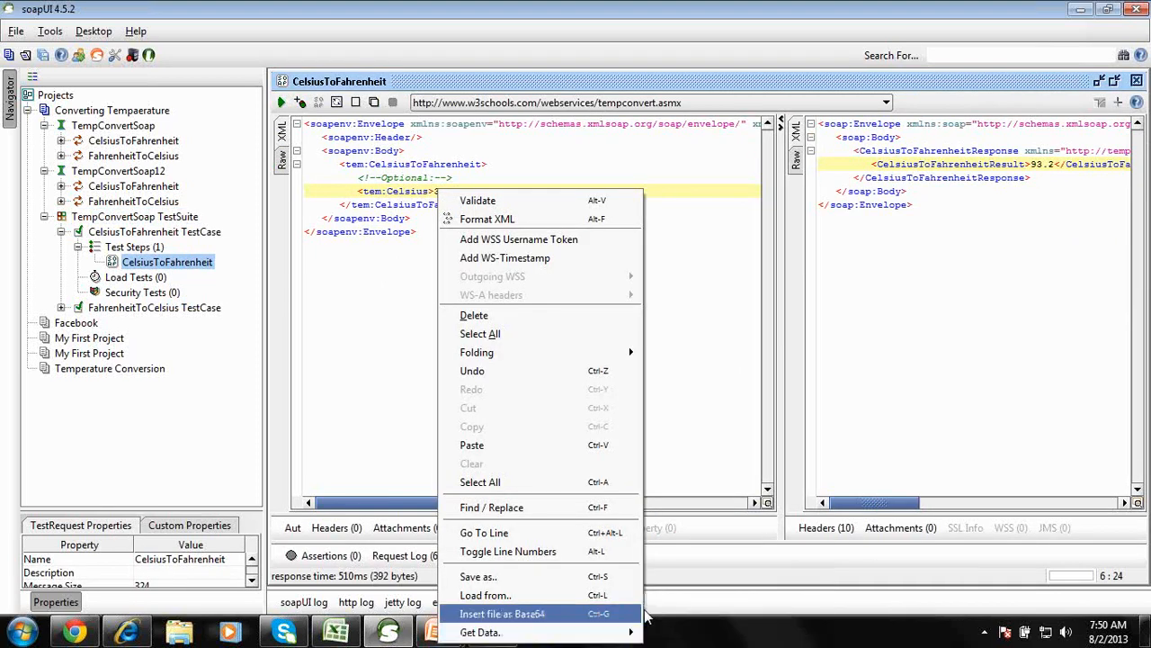
pyautogui.moveTo(633, 637)
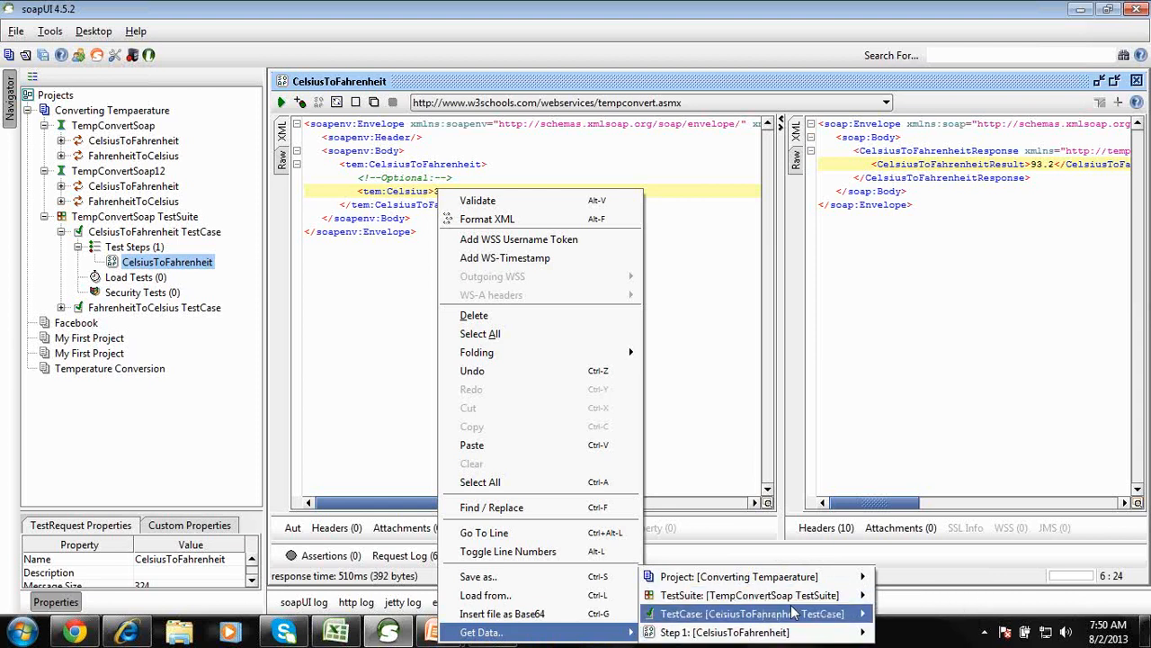
pyautogui.moveTo(863, 611)
pyautogui.click(918, 612)
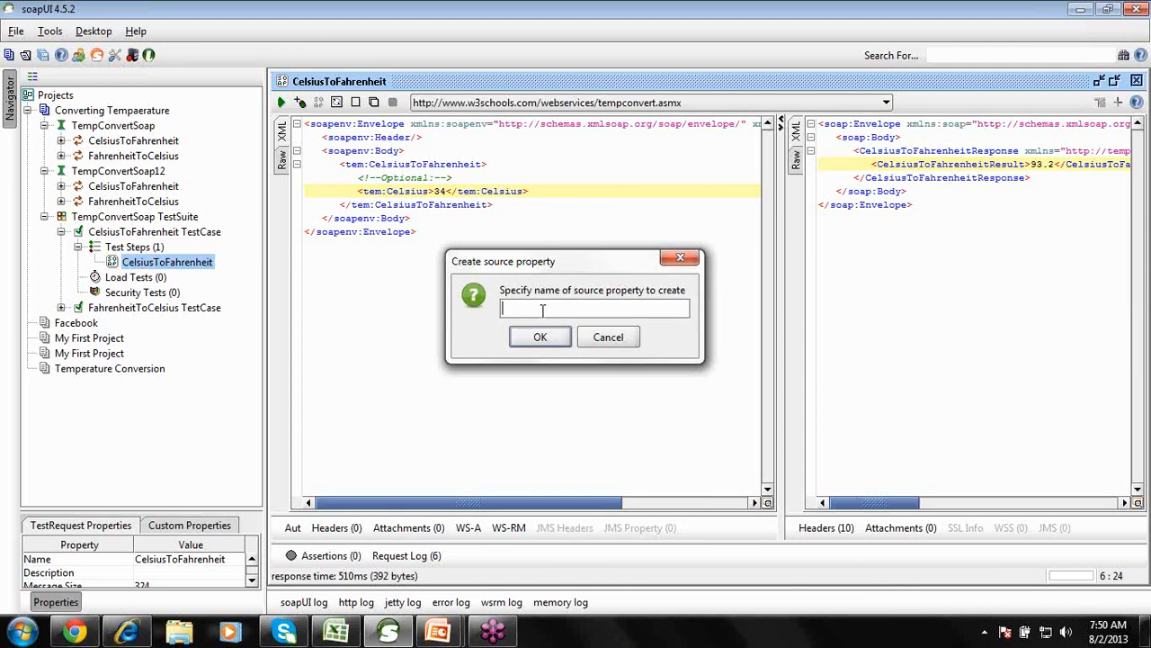
pyautogui.write('celsius')
pyautogui.click(544, 335)
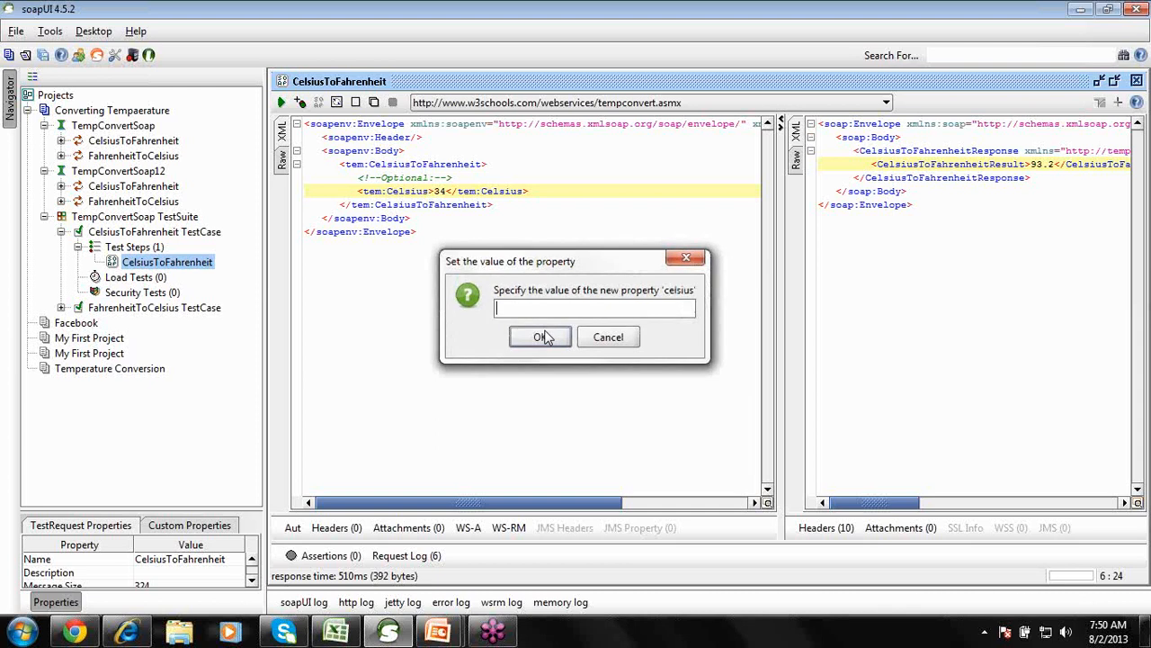
pyautogui.write('34')
pyautogui.press('BackSpace')
pyautogui.press('BackSpace')
pyautogui.write('-40')
pyautogui.click(541, 338)
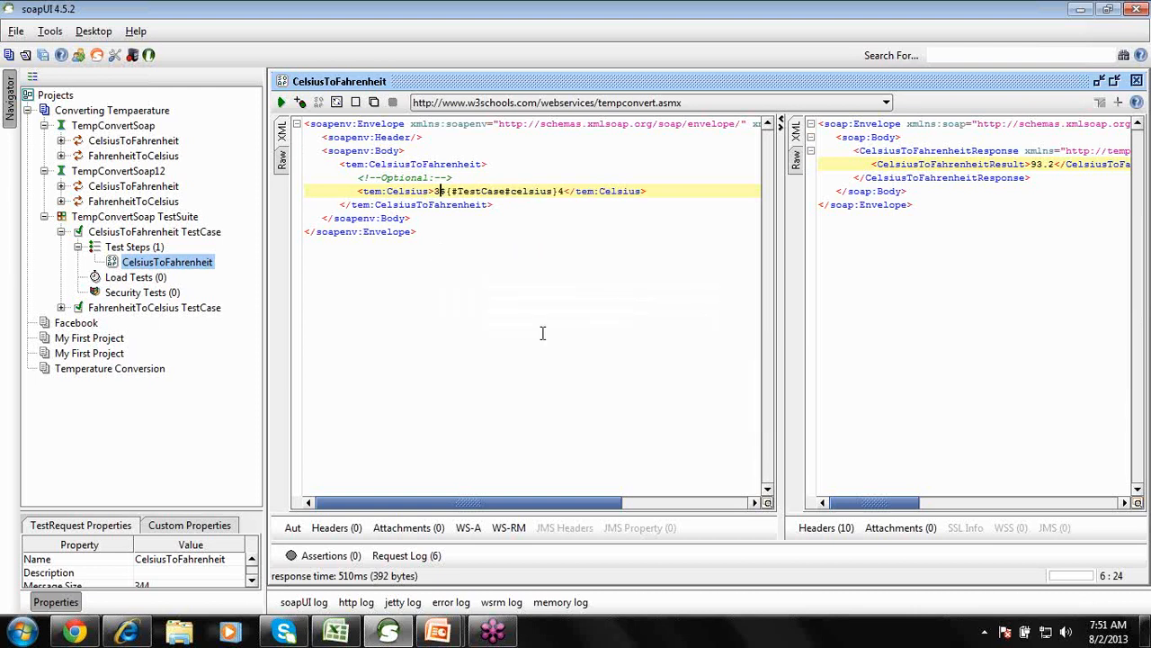
# Delete the leftover 3 and 4 around the ${#TestCase#celsius} reference.
pyautogui.press('BackSpace')
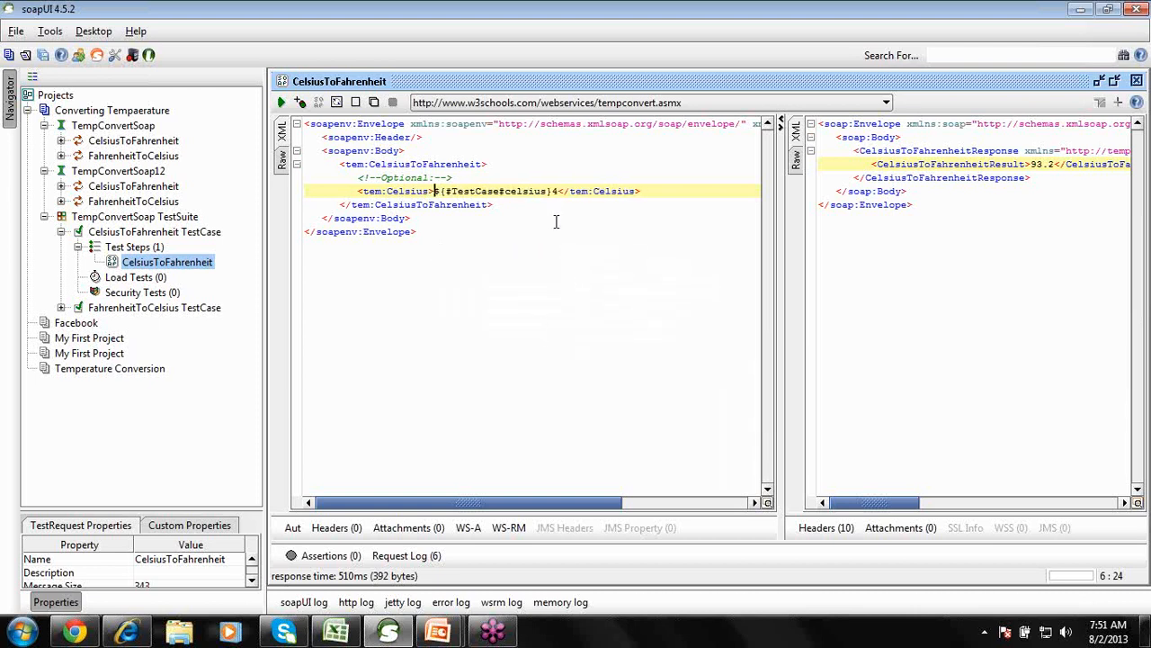
pyautogui.click(553, 191)
pyautogui.press('Delete')
# Submit the celsius-property request, highlight its -40 result, and widen the request pane before switching to Chrome.
pyautogui.click(281, 102)
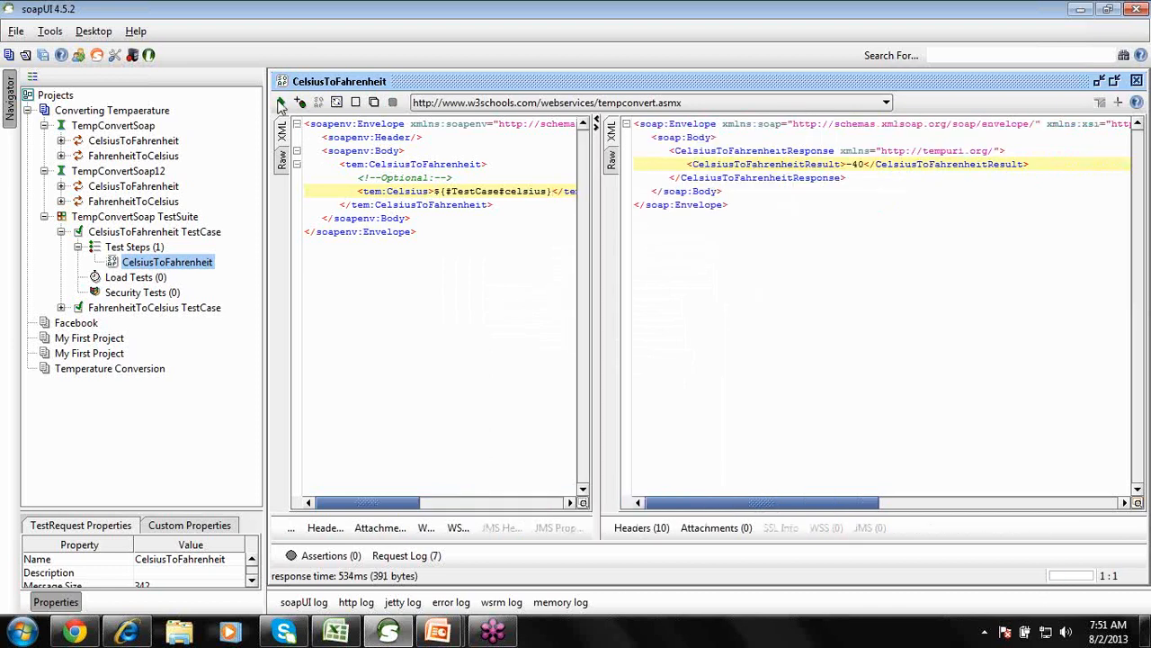
pyautogui.click(864, 164)
pyautogui.moveTo(848, 164); pyautogui.dragTo(865, 164)
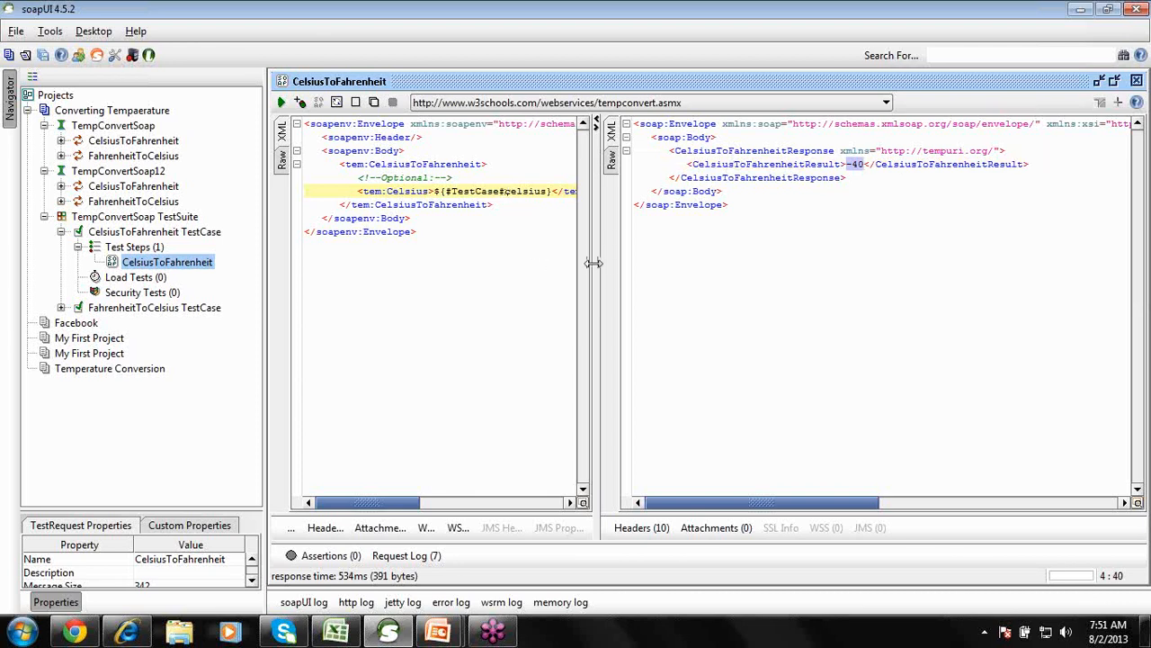
pyautogui.moveTo(594, 262); pyautogui.dragTo(699, 256)
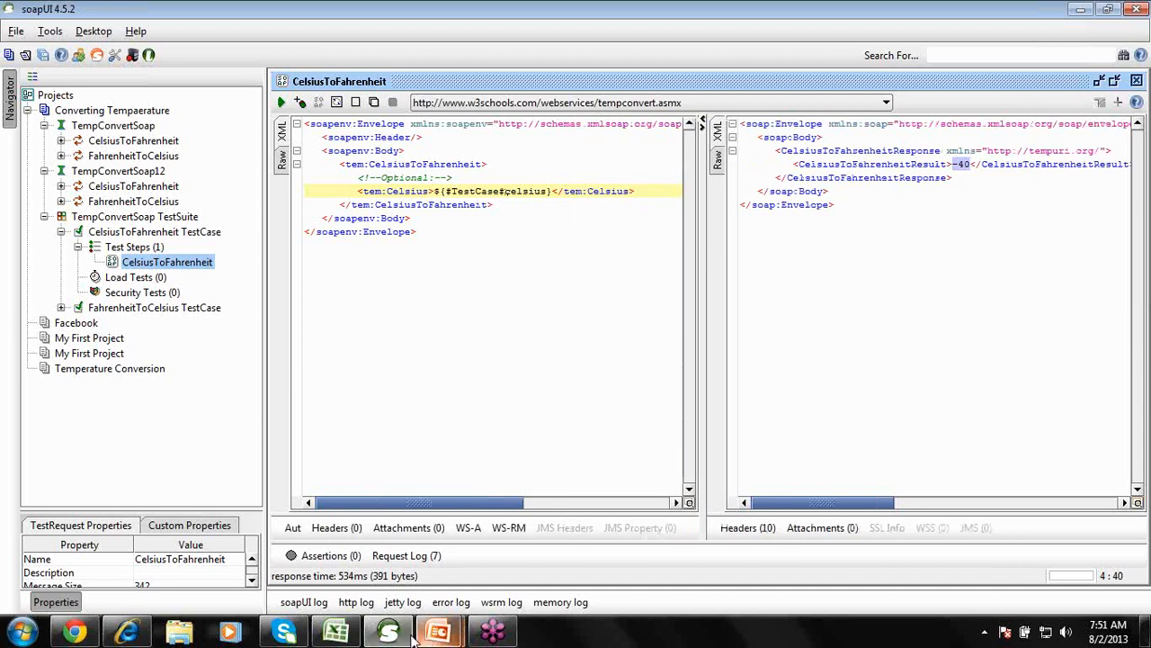
pyautogui.click(78, 633)
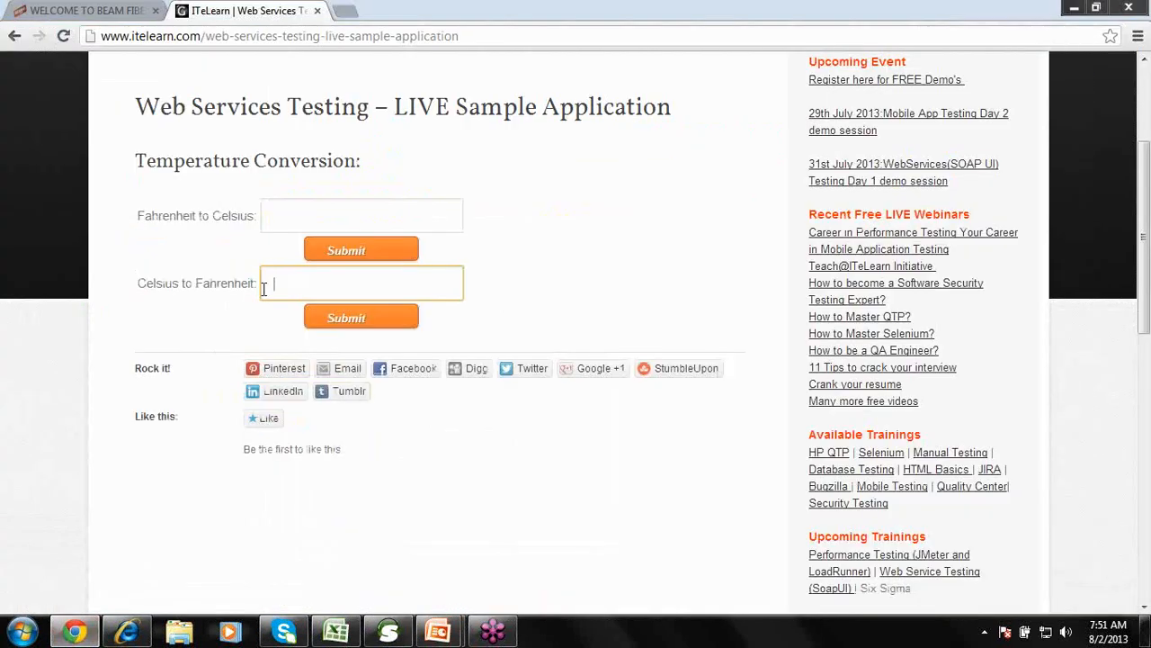
# Minimize Chrome's Temperature Conversion page to return to the soapUI request.
pyautogui.click(78, 632)
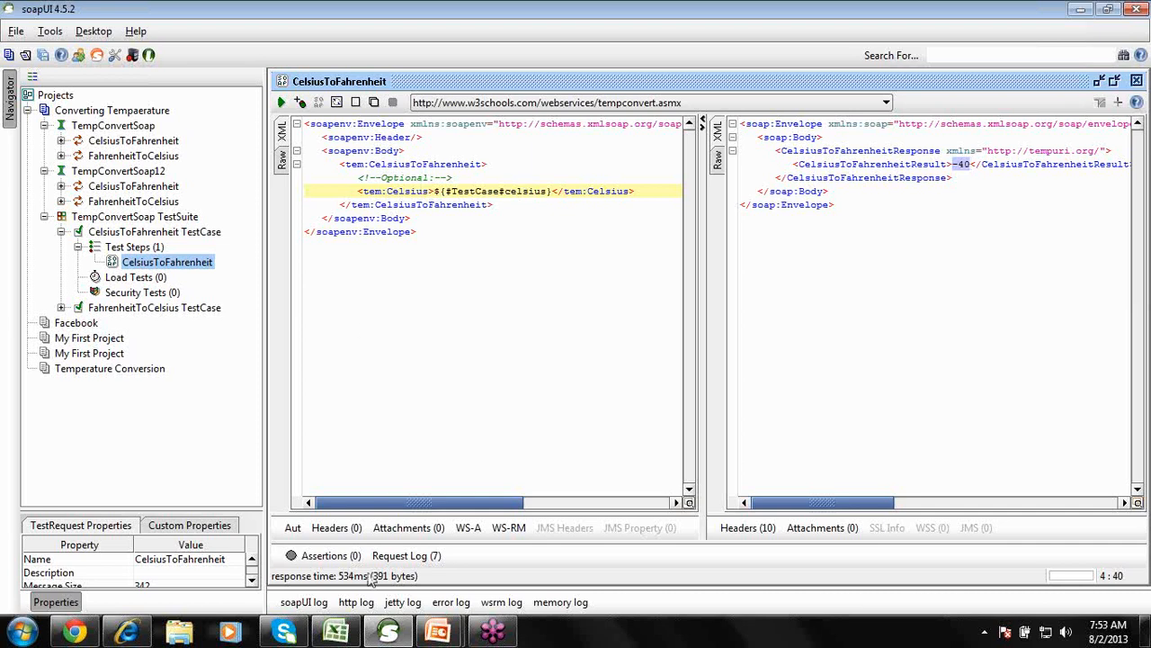
# Bring Test Plan1 forward, go to the DIfferences Funct bw WS testing sheet, and widen column A.
pyautogui.click(335, 634)
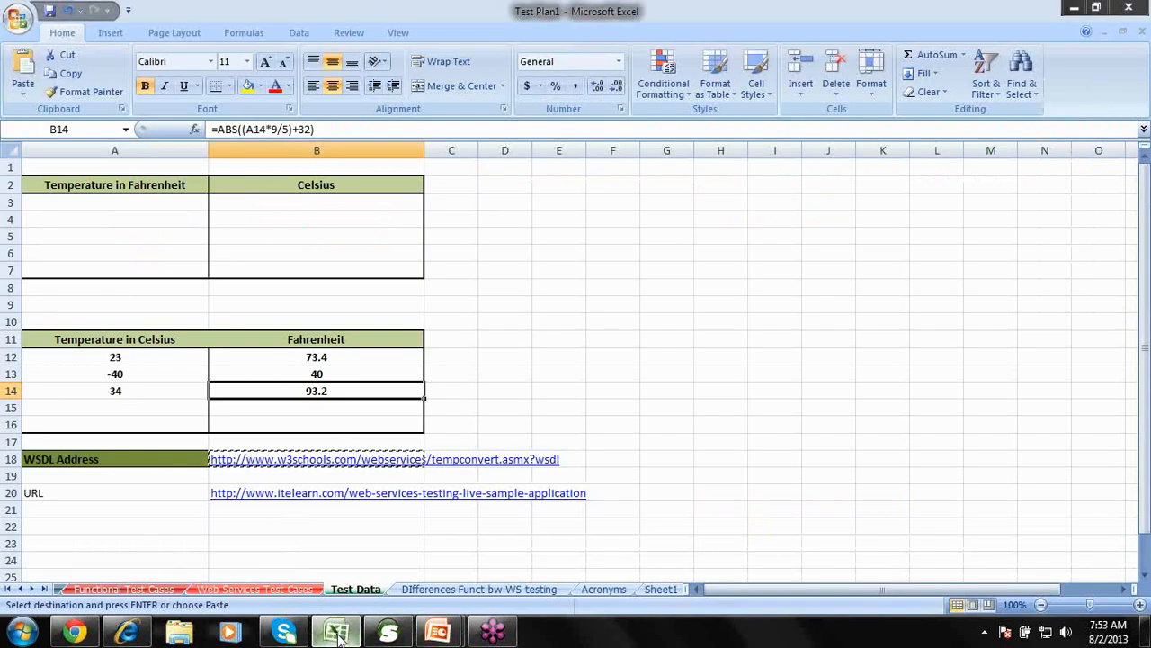
pyautogui.click(144, 592)
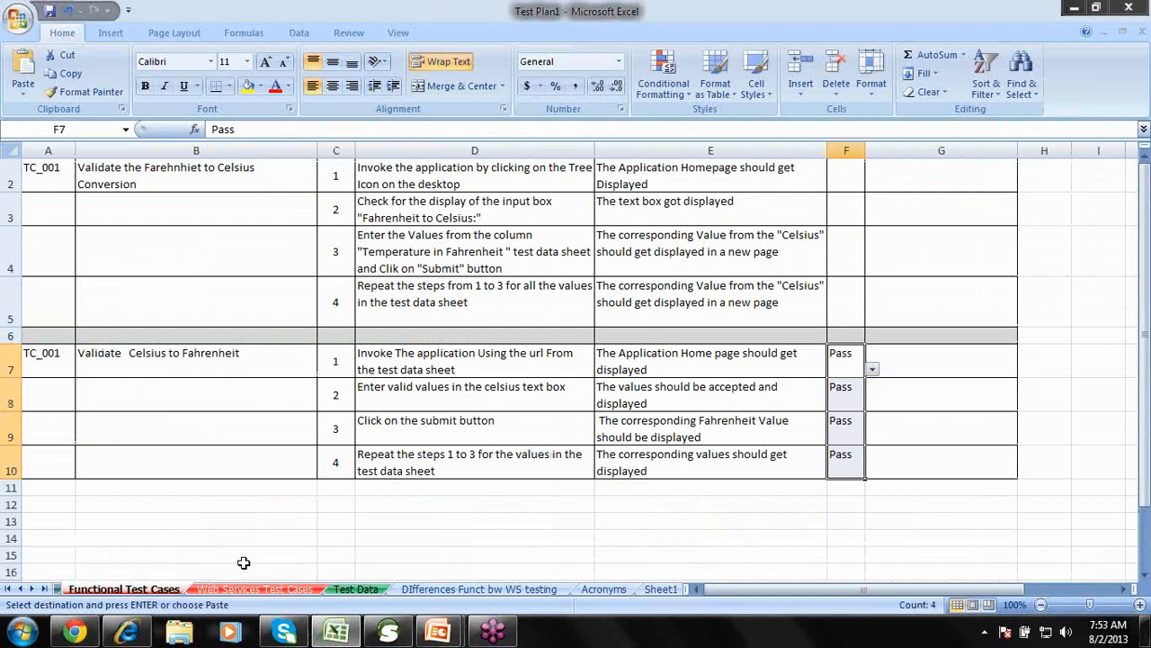
pyautogui.click(255, 590)
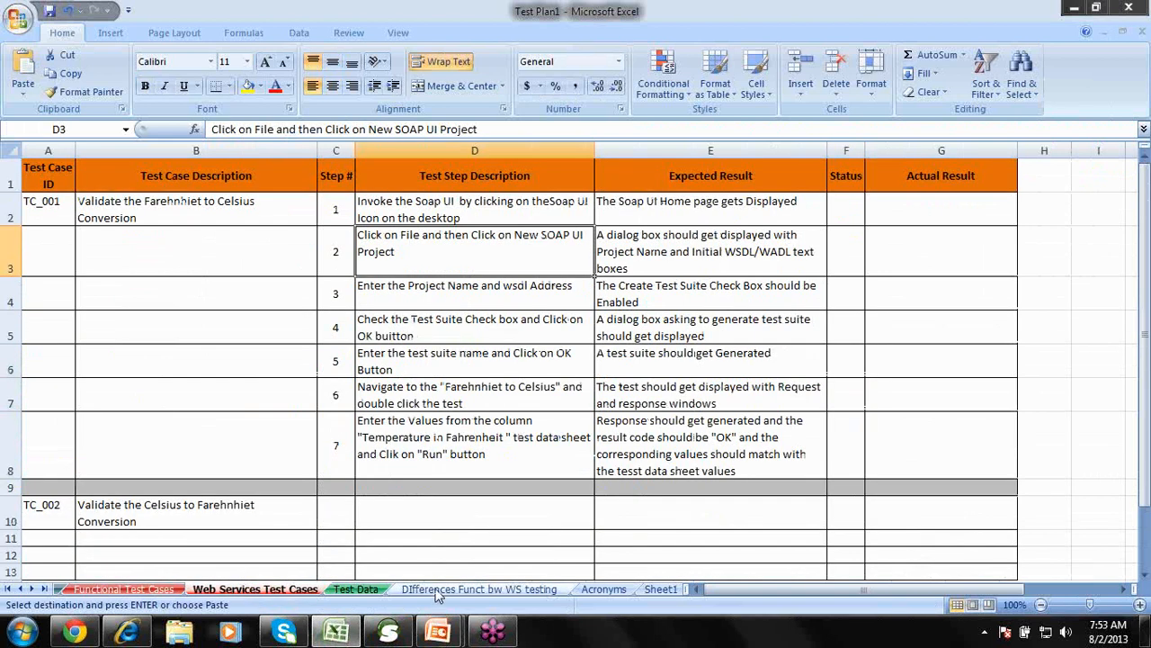
pyautogui.click(438, 590)
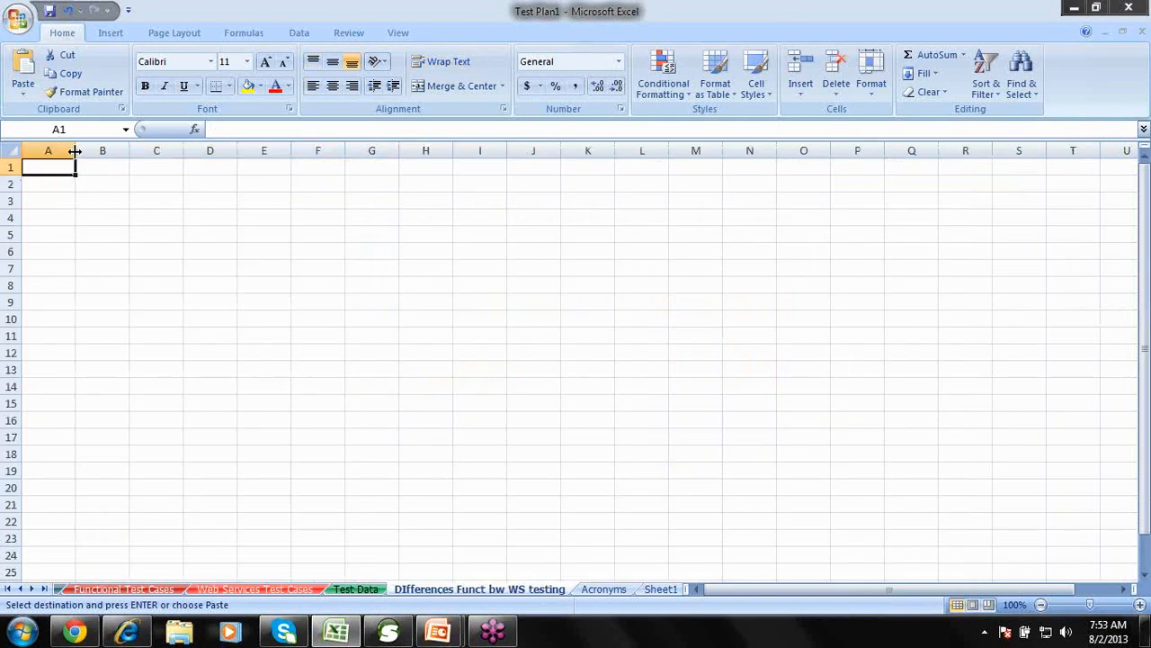
pyautogui.moveTo(75, 151); pyautogui.dragTo(448, 164)
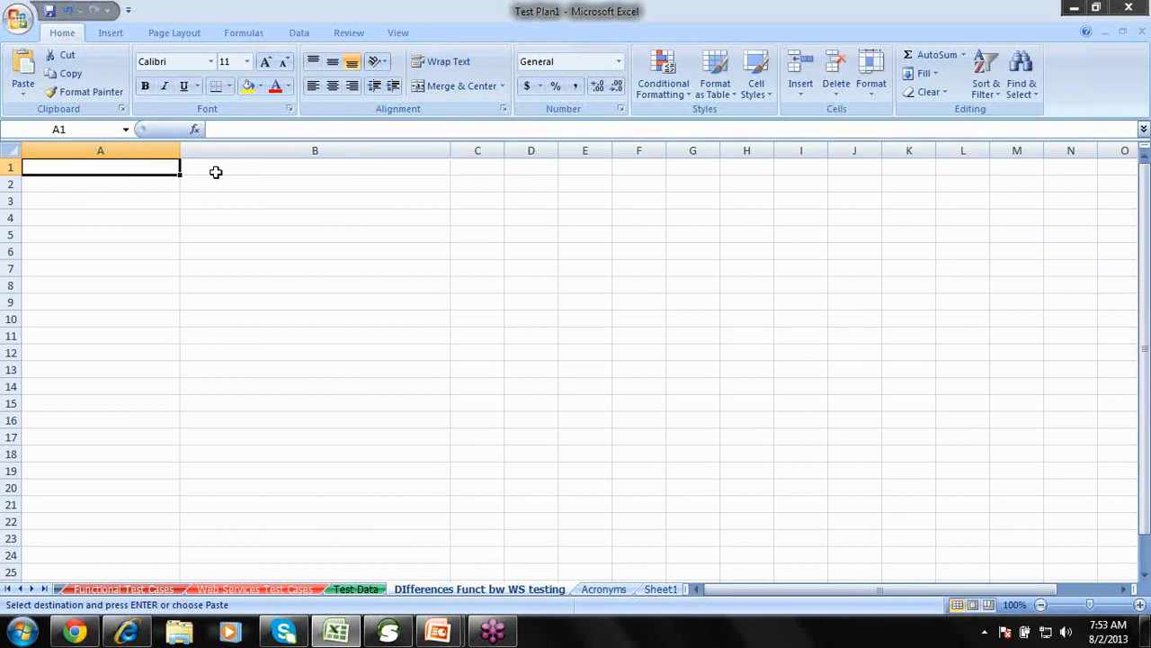
# Enter 'Functional Testing' as the heading in A1.
pyautogui.doubleClick(169, 168)
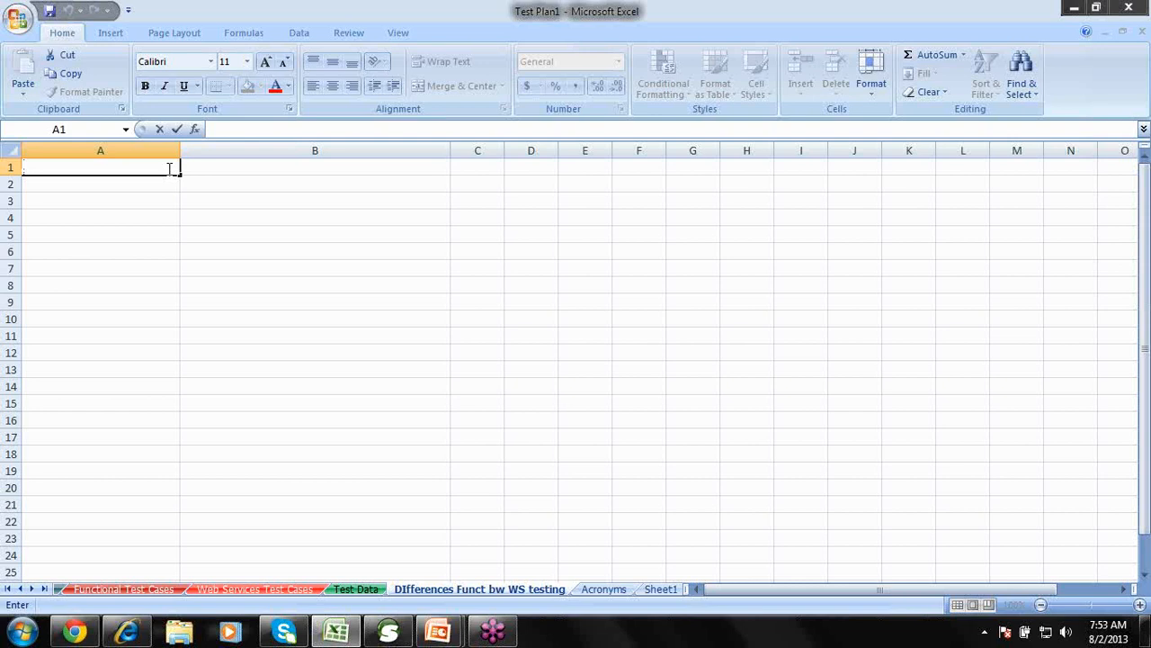
pyautogui.write('Functional Tset')
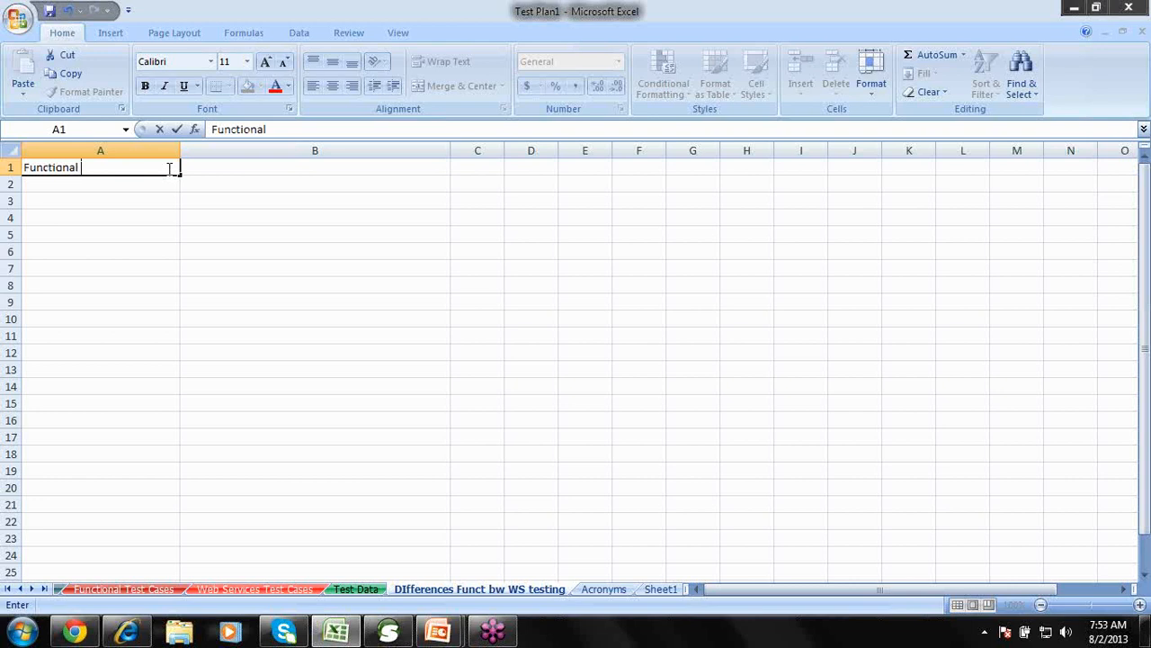
pyautogui.press('BackSpace')
pyautogui.press('BackSpace')
pyautogui.press('BackSpace')
pyautogui.write('esting')
pyautogui.press('Tab')
# Enter 'Webservices Testing' as the heading in B1, correcting its spelling.
pyautogui.write('Web')
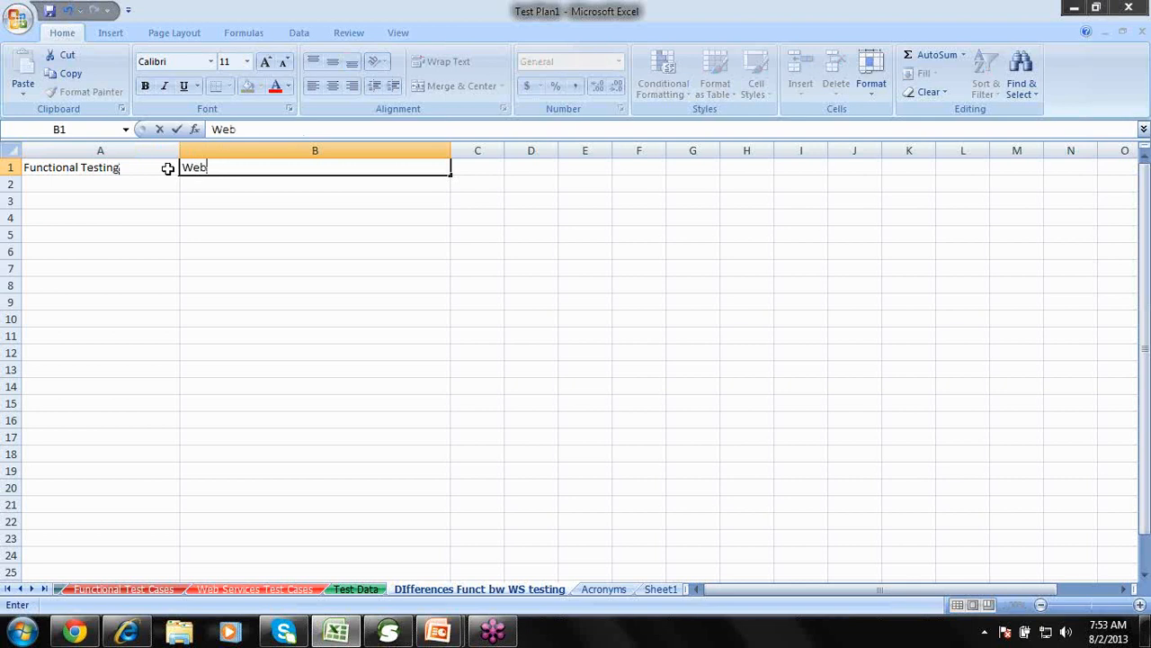
pyautogui.write('services ')
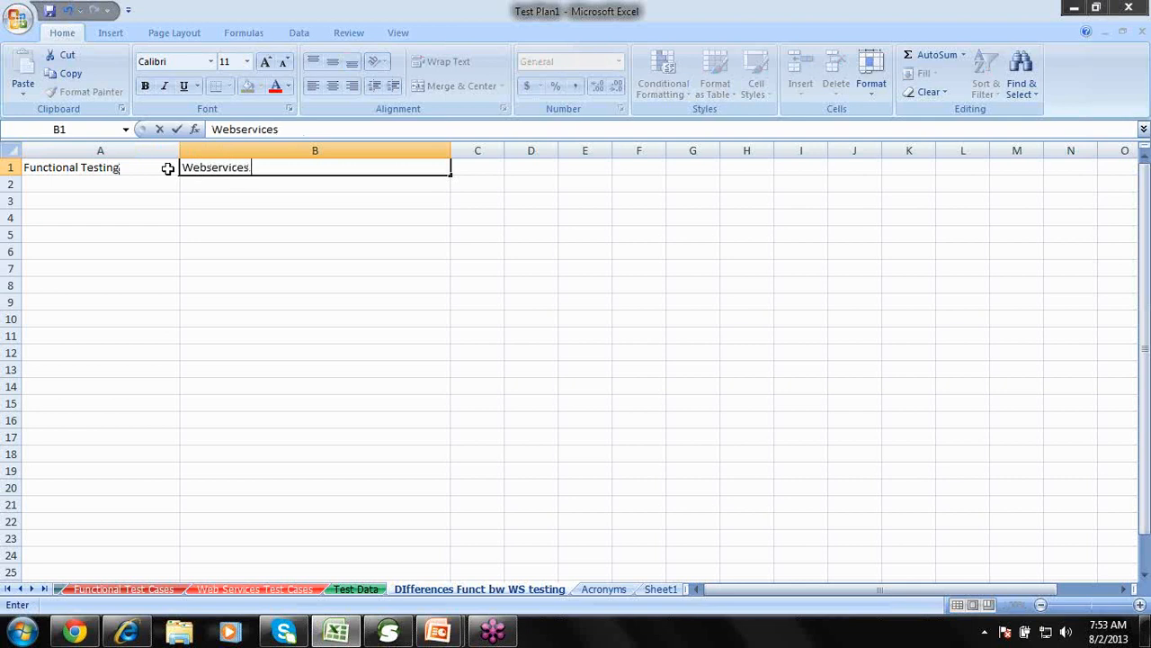
pyautogui.write('Testong')
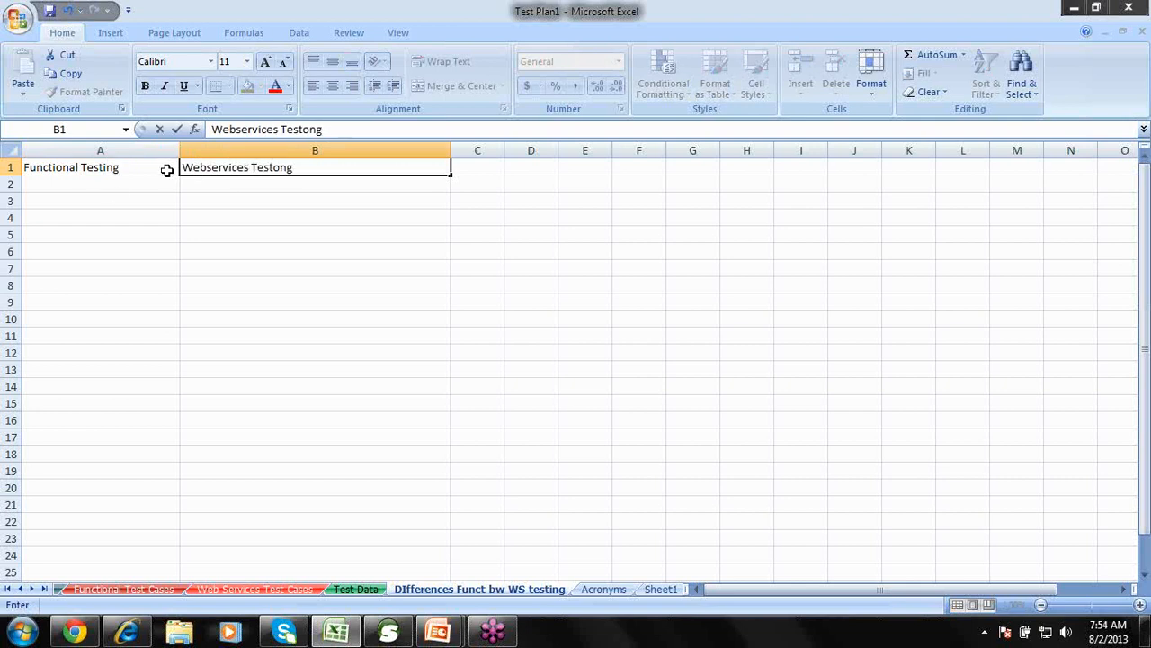
pyautogui.click(274, 167)
pyautogui.press('BackSpace')
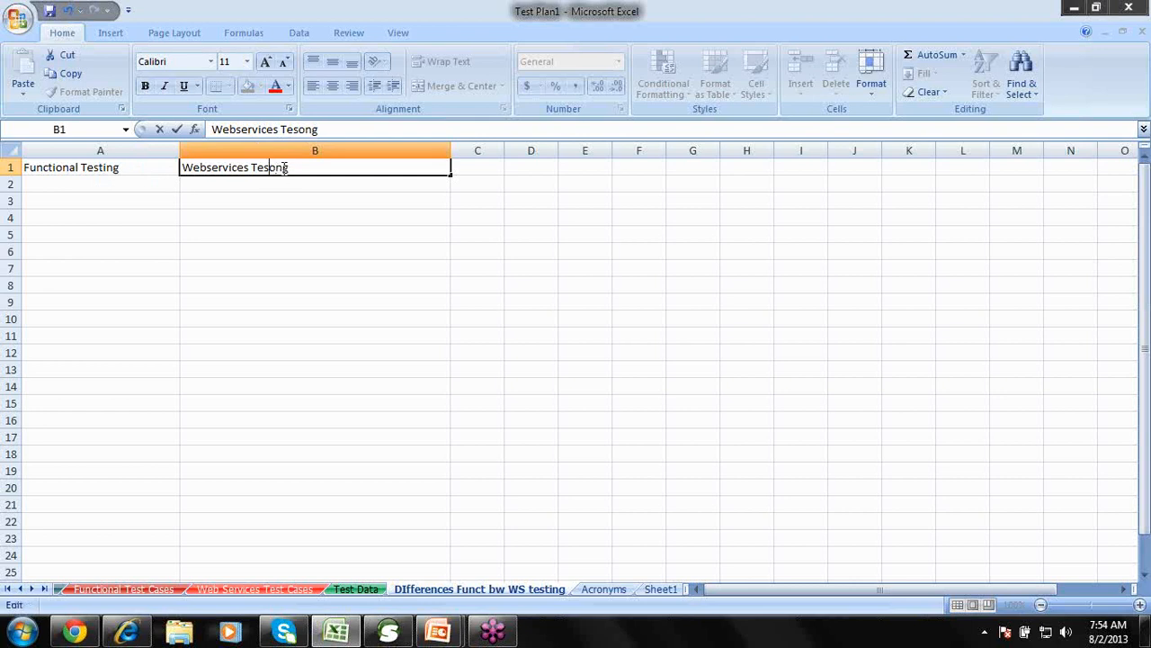
pyautogui.write('t')
pyautogui.press('Delete')
pyautogui.write('i')
# Write the A2 description about entering values and validating the response in the GUI, widening column A.
pyautogui.click(138, 183)
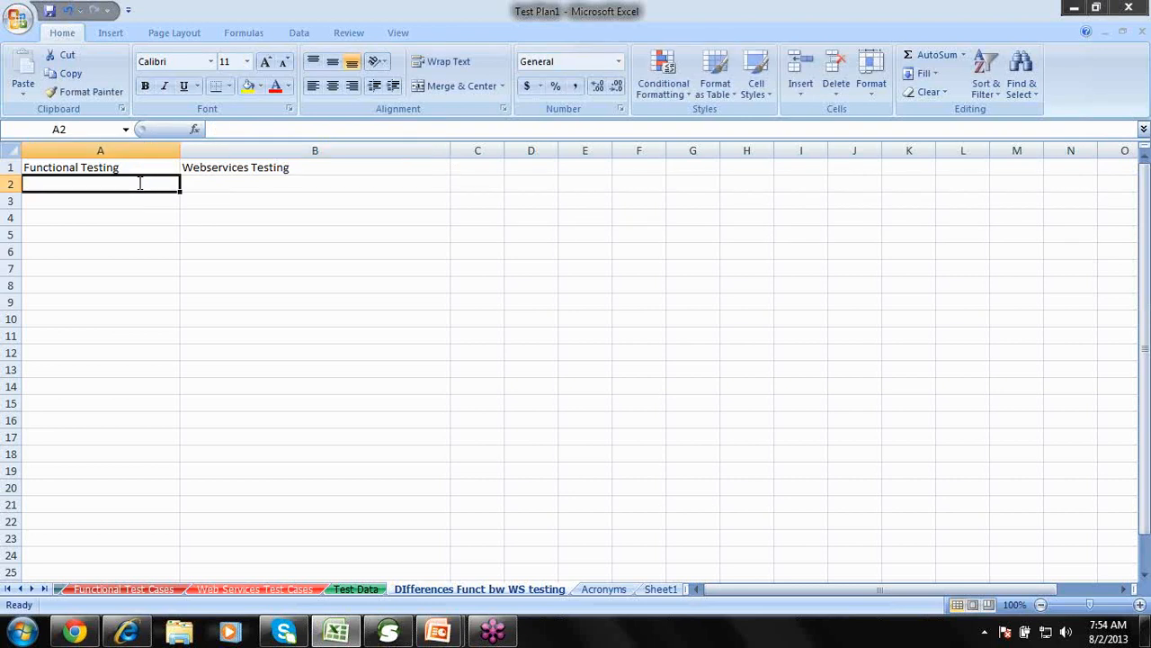
pyautogui.write('Entered the')
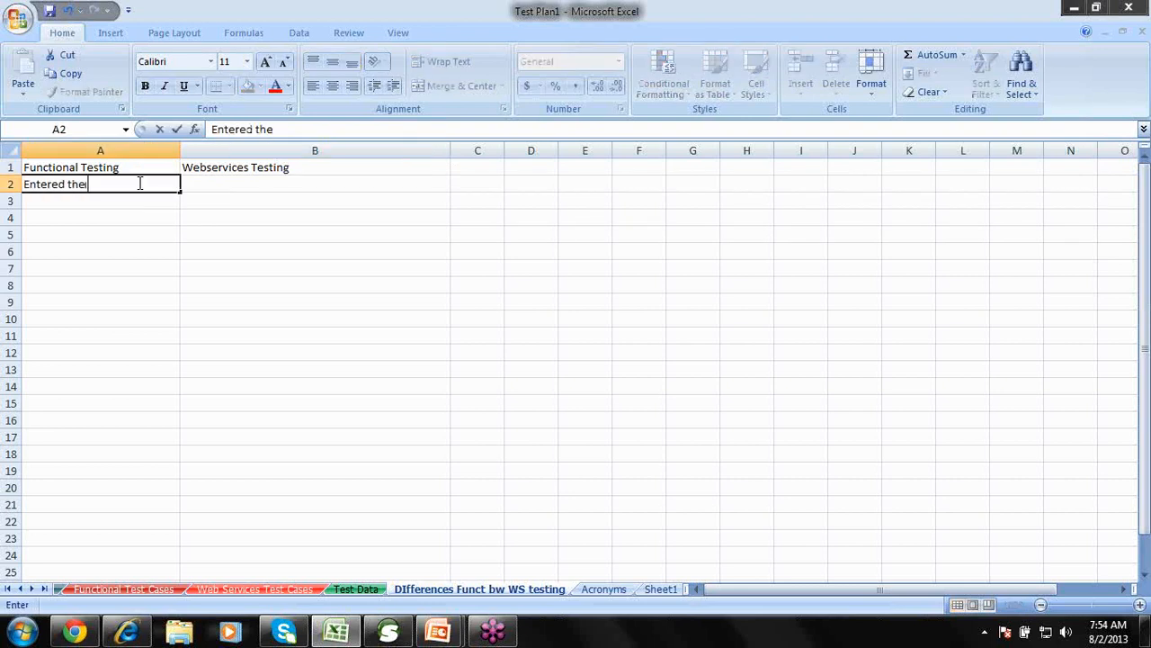
pyautogui.write(' values in GUI')
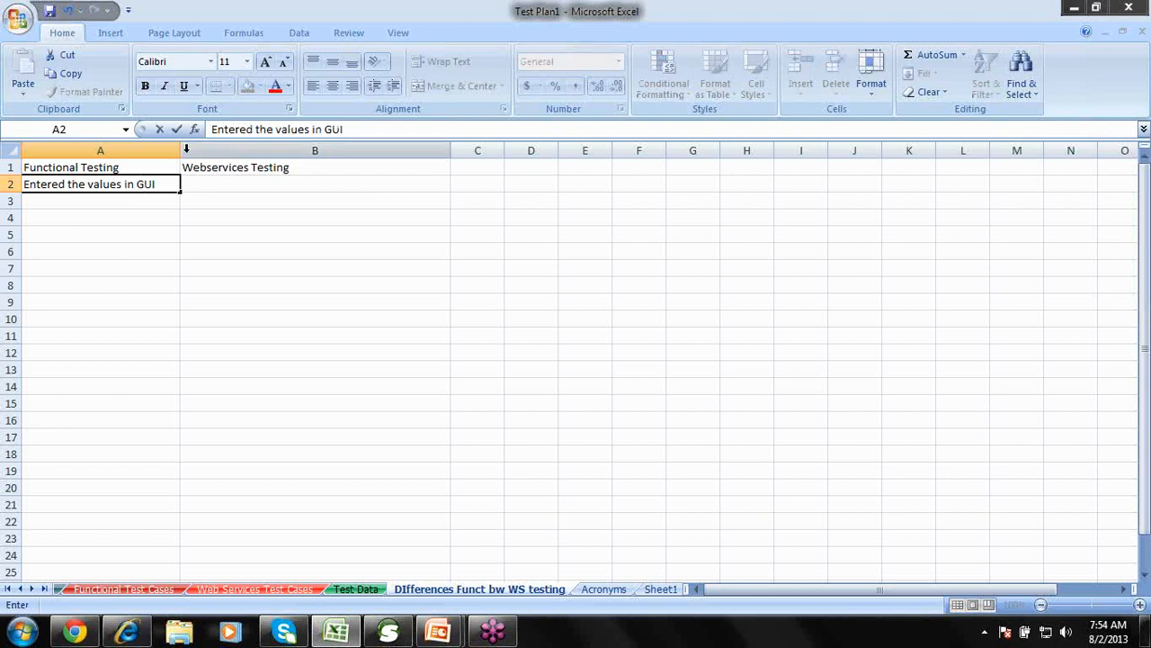
pyautogui.click(186, 247)
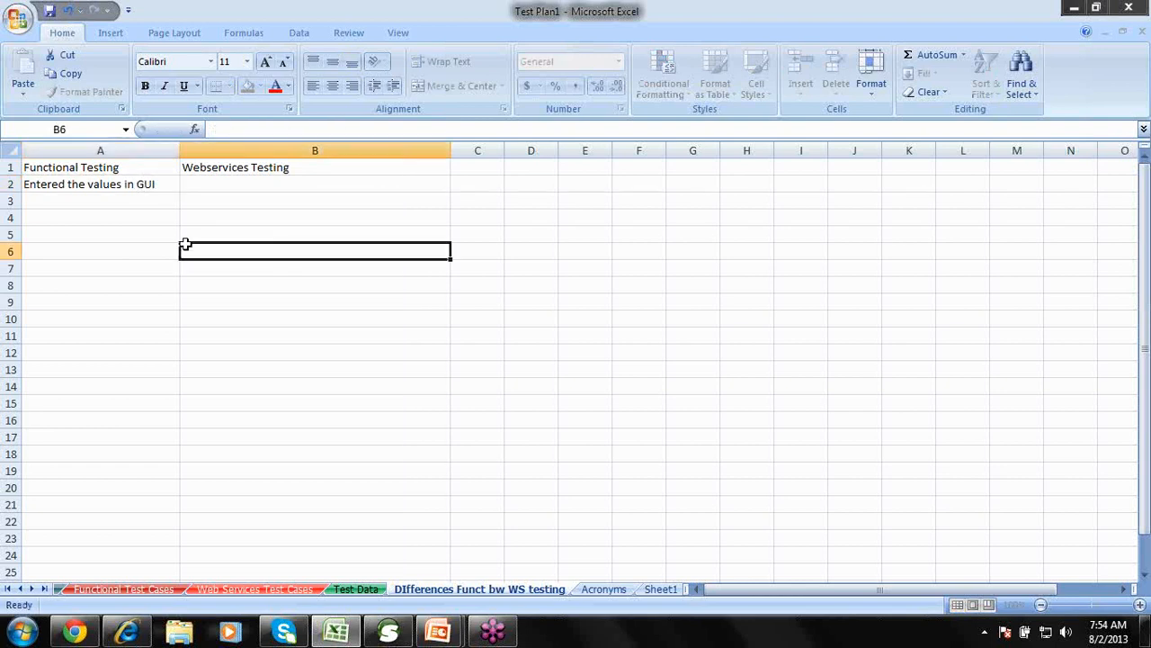
pyautogui.doubleClick(179, 143)
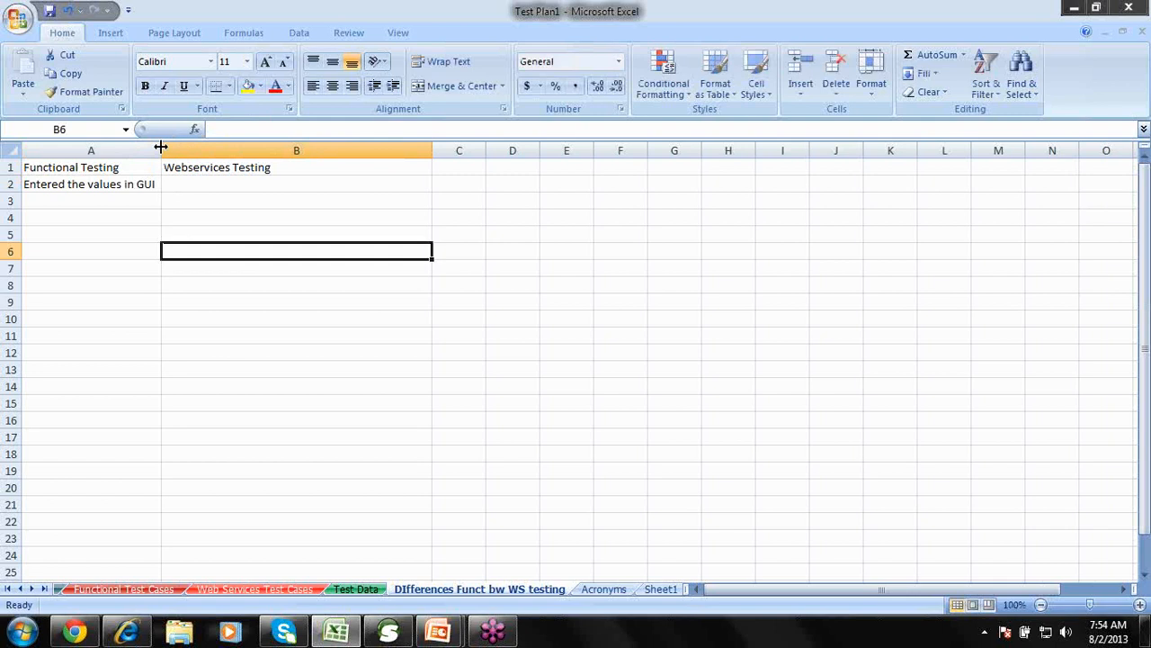
pyautogui.moveTo(160, 147); pyautogui.dragTo(363, 180)
pyautogui.doubleClick(235, 184)
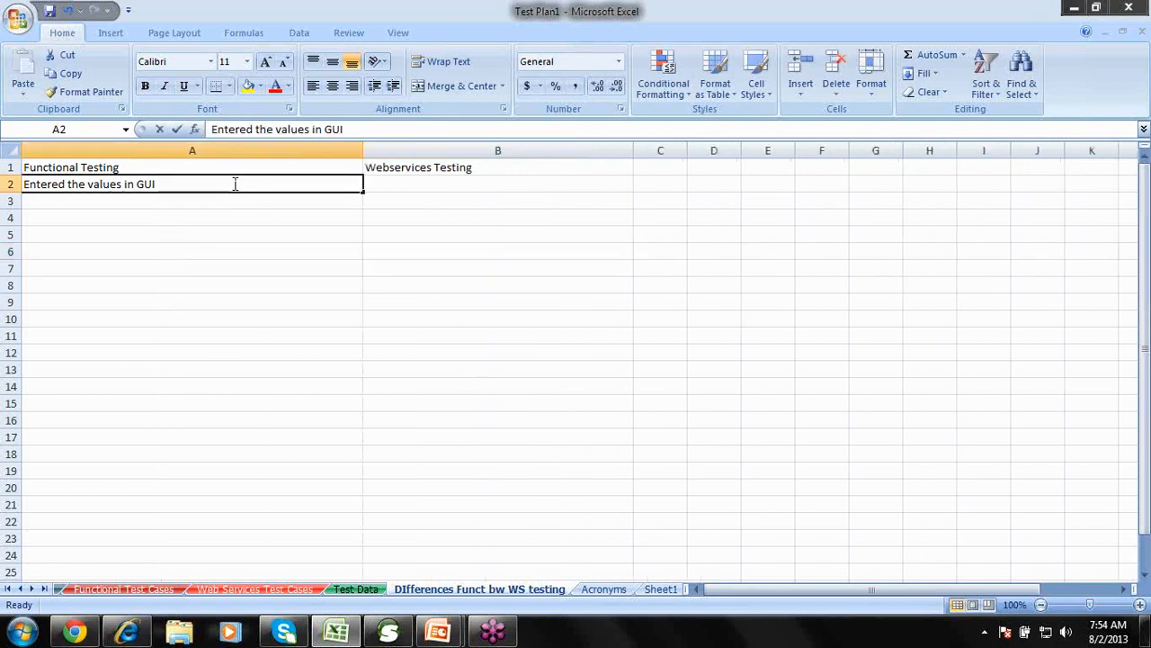
pyautogui.write('and val')
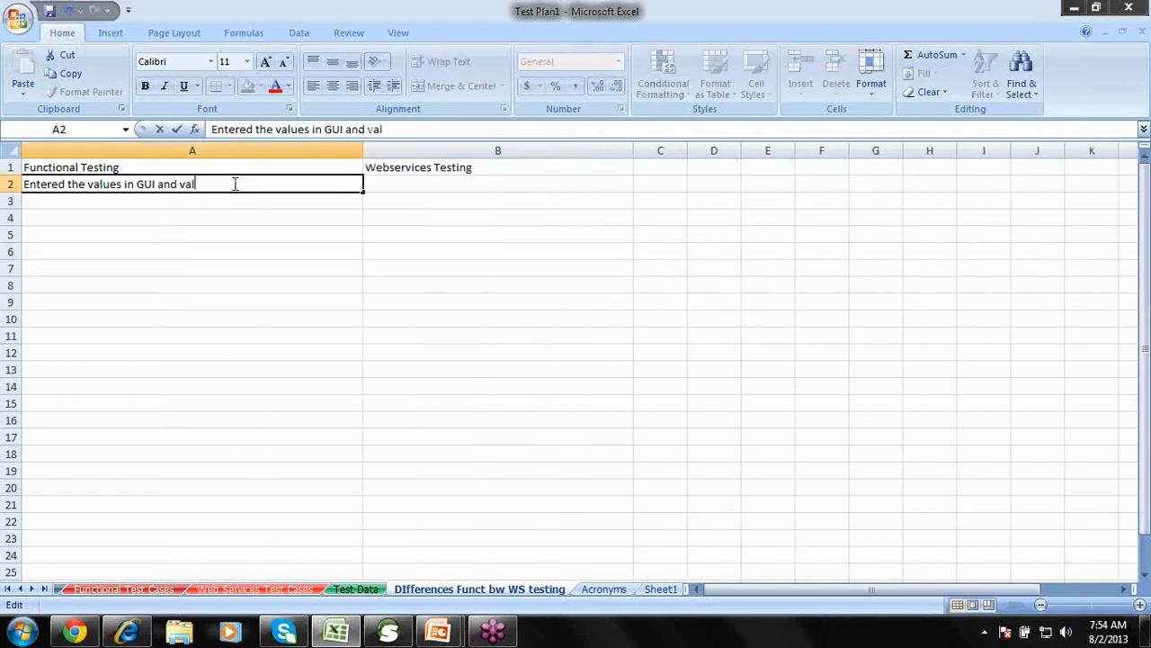
pyautogui.write('idated the response')
pyautogui.write('in GUI')
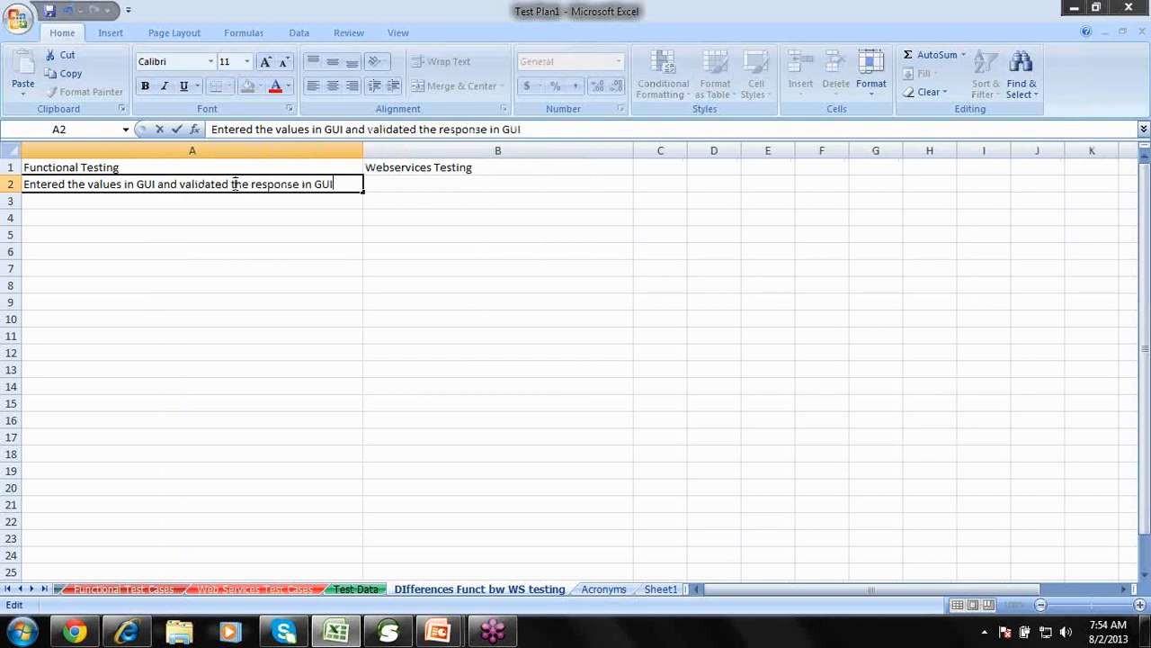
pyautogui.press('Tab')
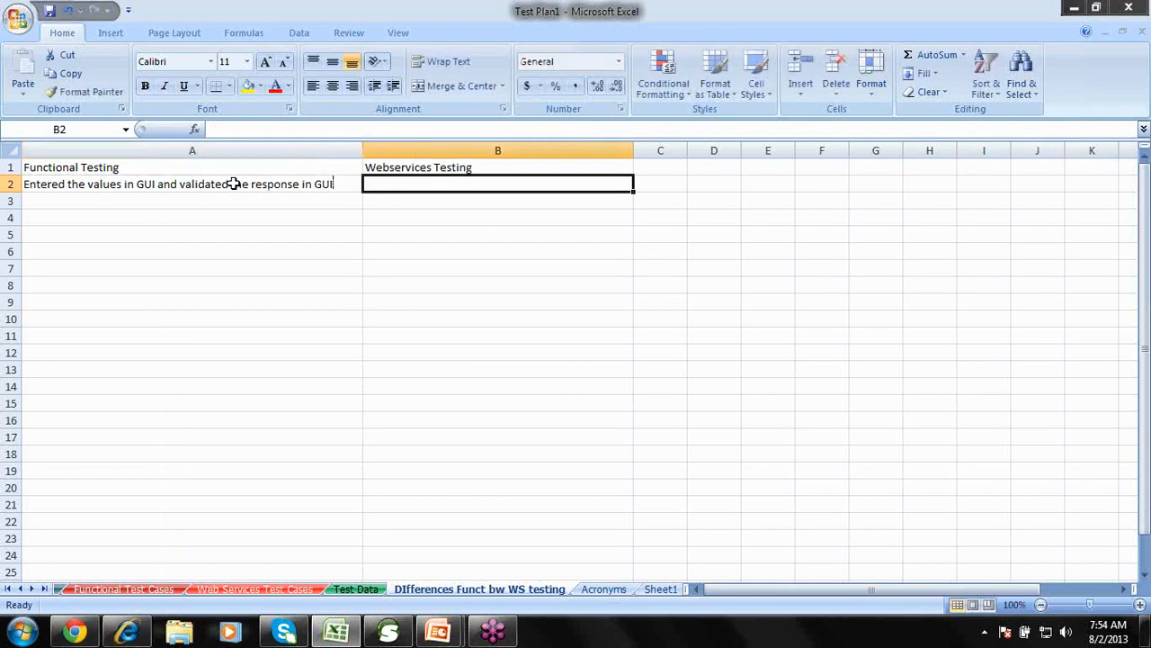
# Enter 'Entered the values in the request XML and validated the response xml' in B2 and autofit column B.
pyautogui.doubleClick(564, 182)
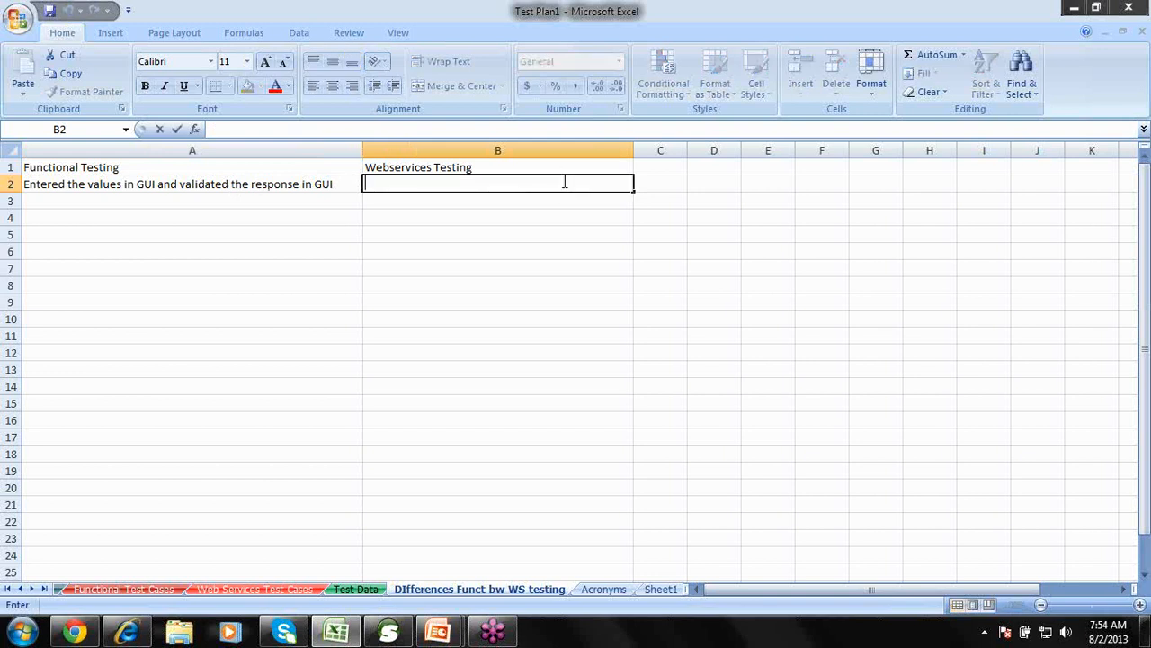
pyautogui.write('Entered the')
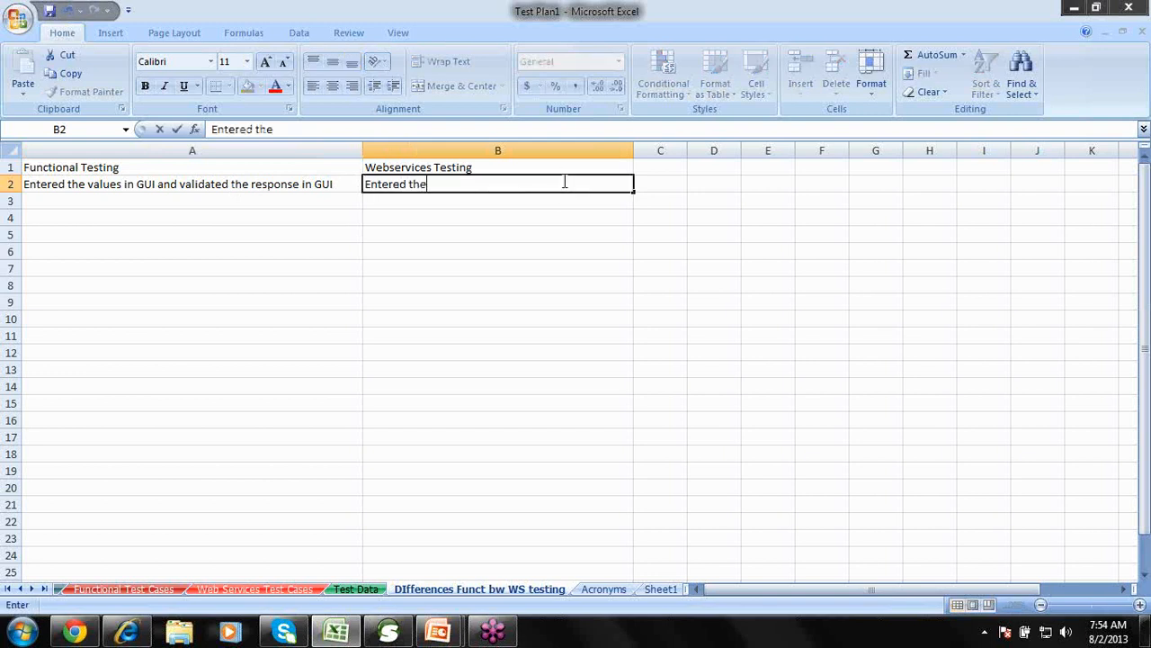
pyautogui.write(' values in')
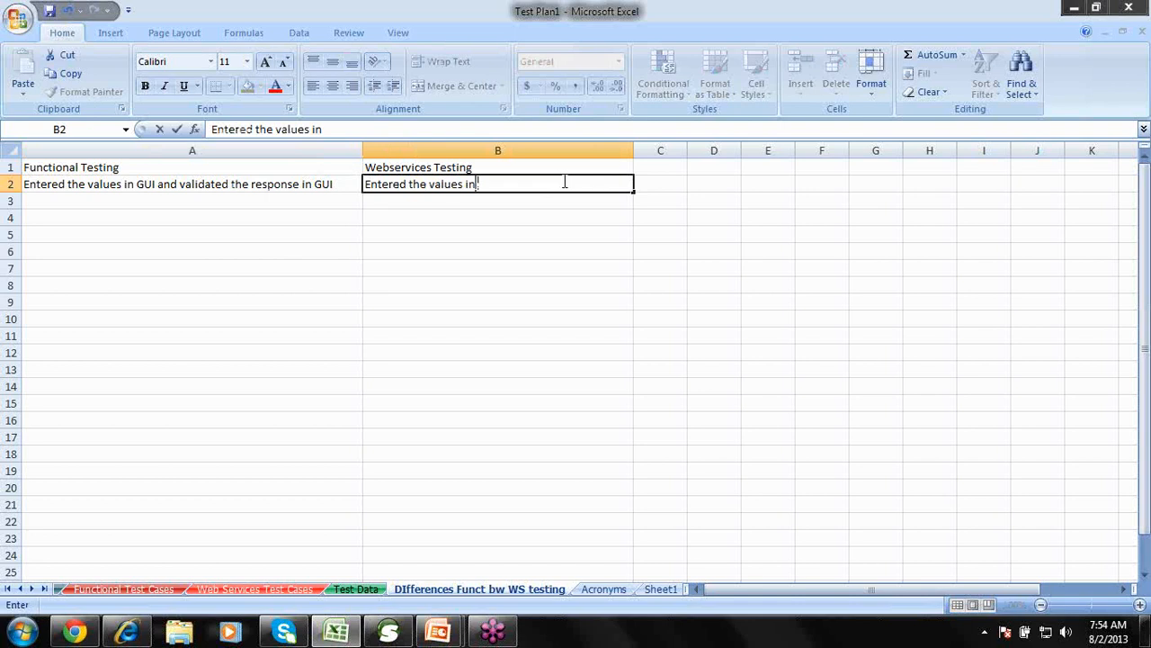
pyautogui.write(' the request')
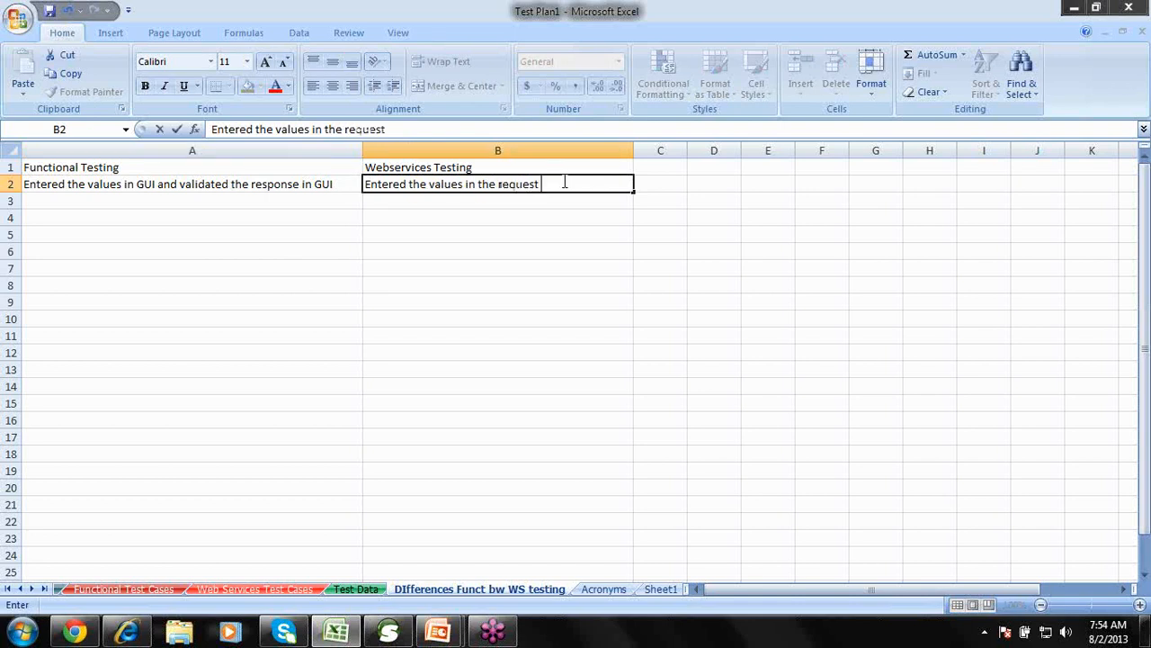
pyautogui.write(' XML and valid')
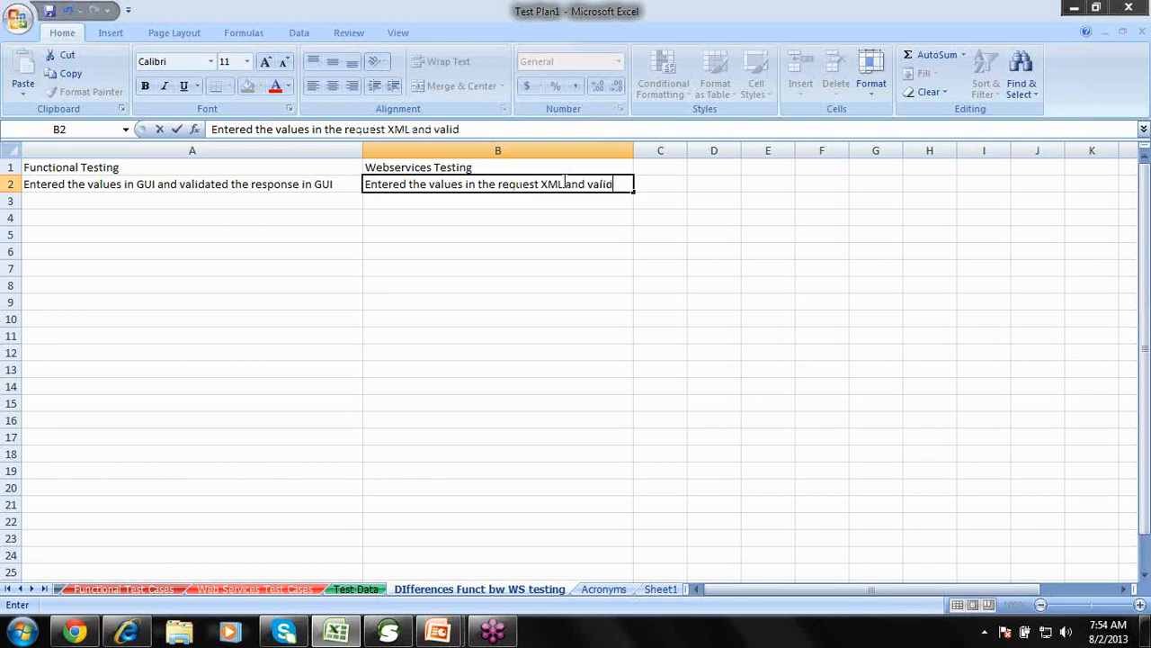
pyautogui.write('ated the r')
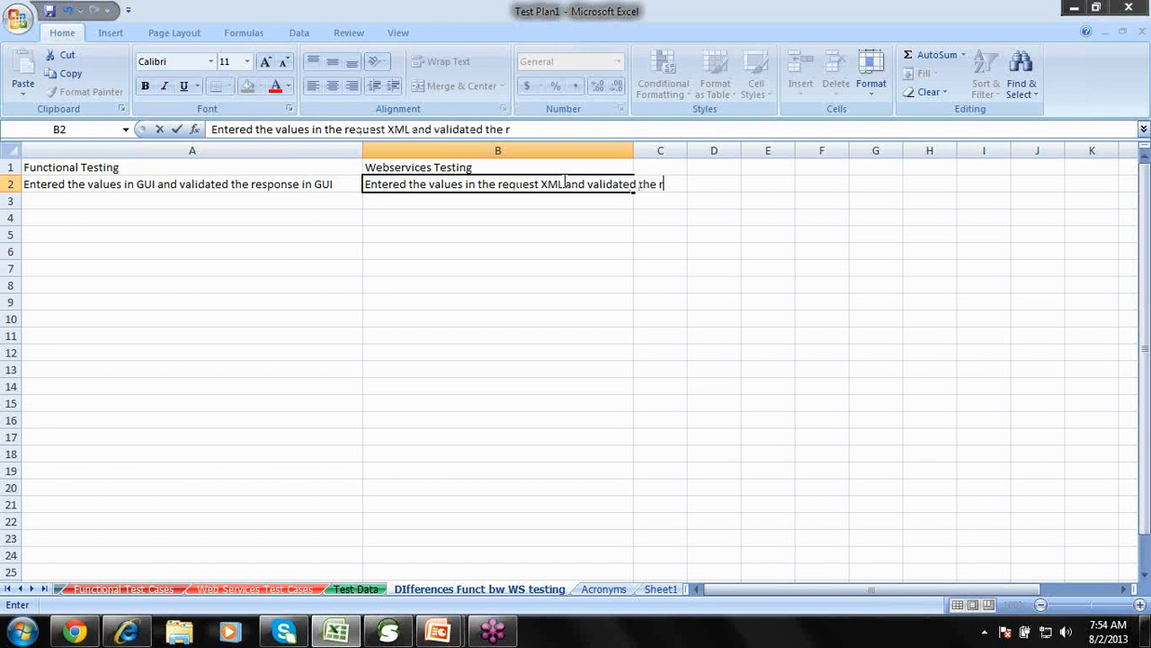
pyautogui.write('esponse xml')
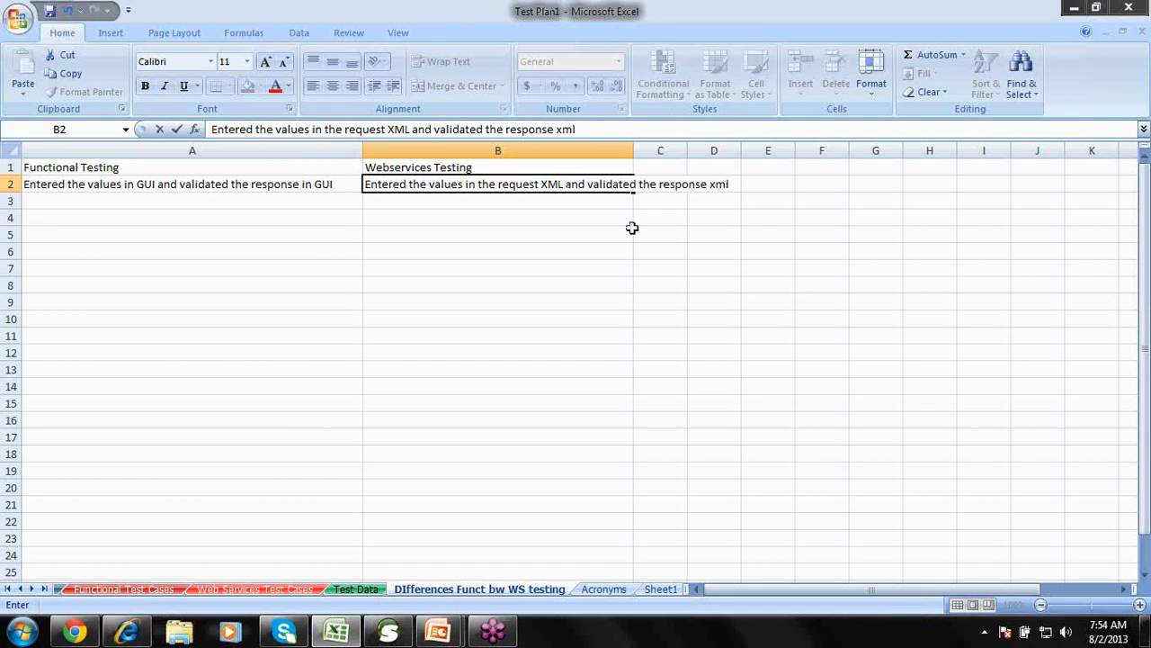
pyautogui.moveTo(629, 229); pyautogui.dragTo(635, 151)
pyautogui.doubleClick(634, 153)
pyautogui.click(634, 153)
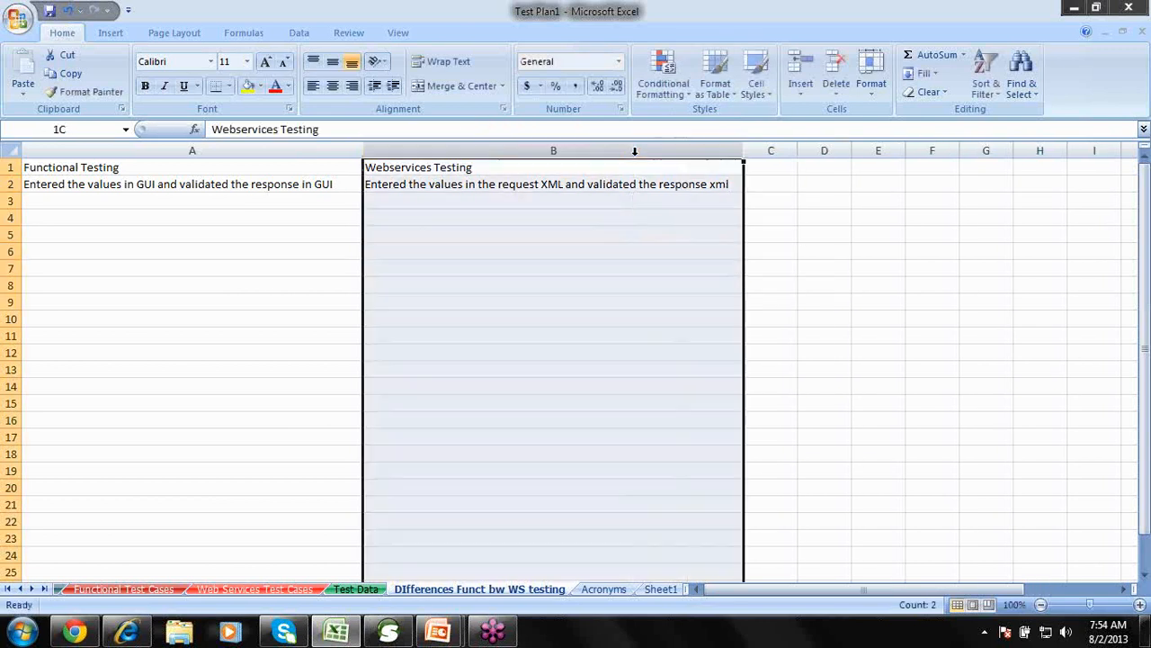
pyautogui.click(554, 200)
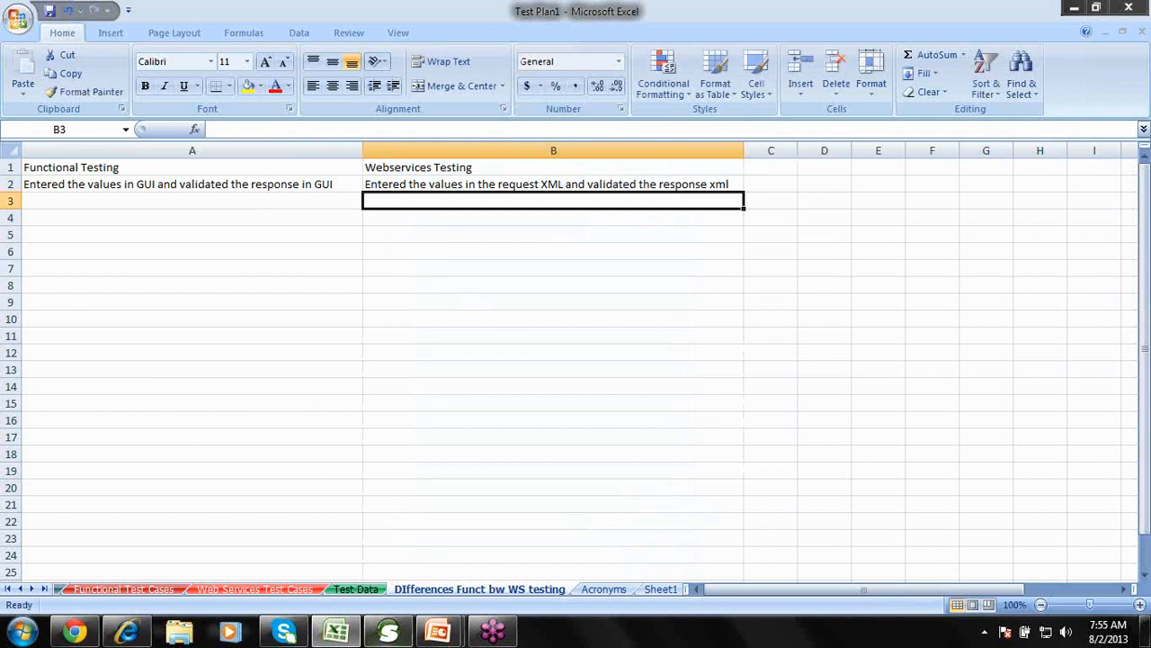
pyautogui.click(395, 634)
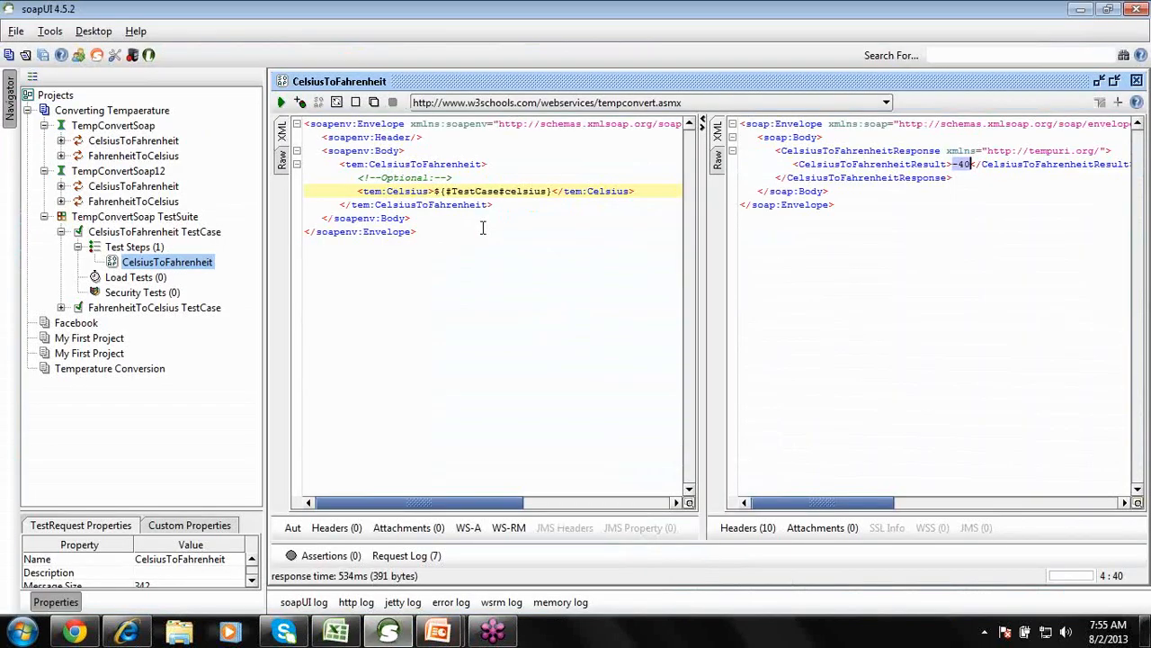
# Validate the CelsiusToFahrenheit request XML, dismiss the Validation OK message, and return to Excel.
pyautogui.click(483, 229)
pyautogui.rightClick(483, 231)
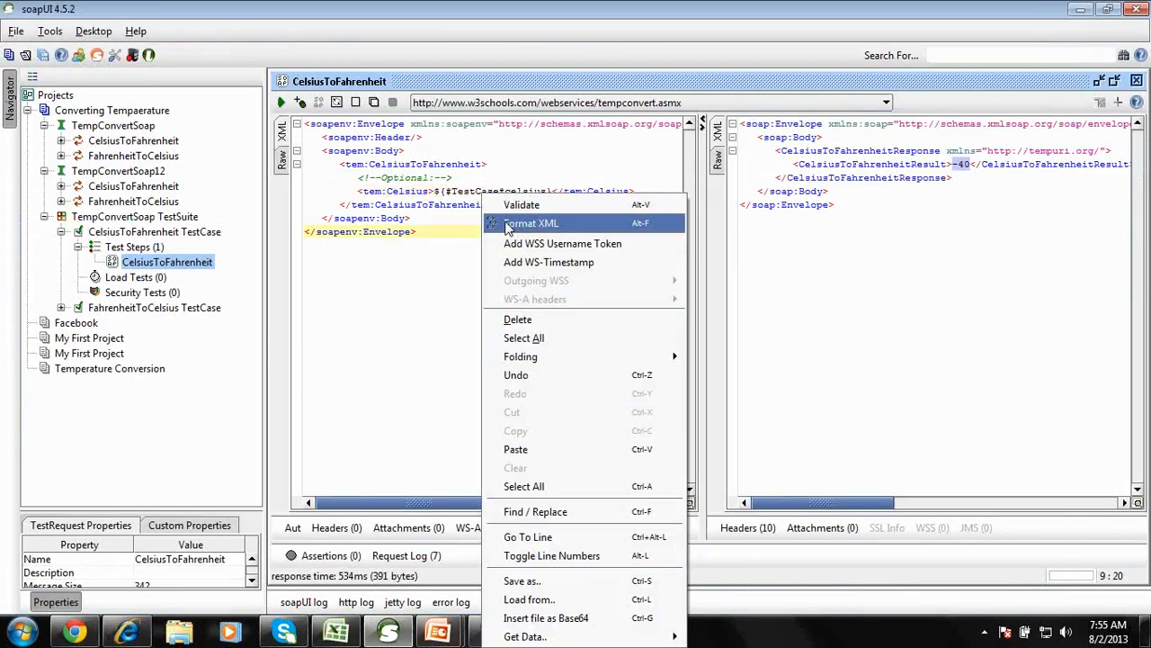
pyautogui.click(522, 207)
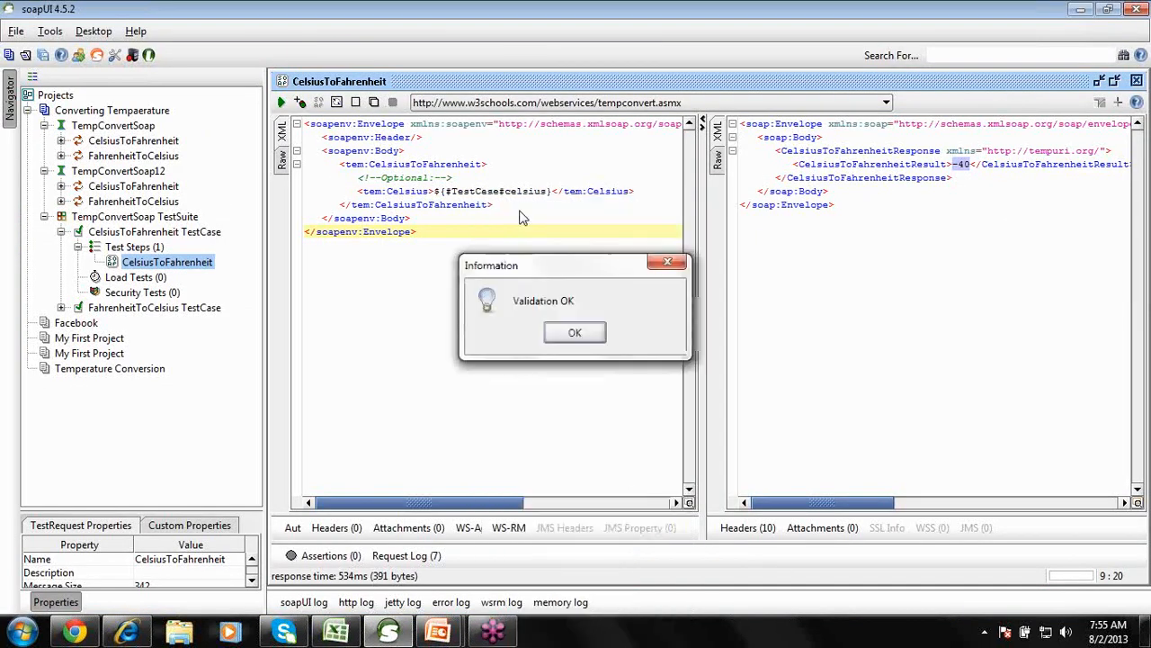
pyautogui.moveTo(540, 262); pyautogui.dragTo(484, 160)
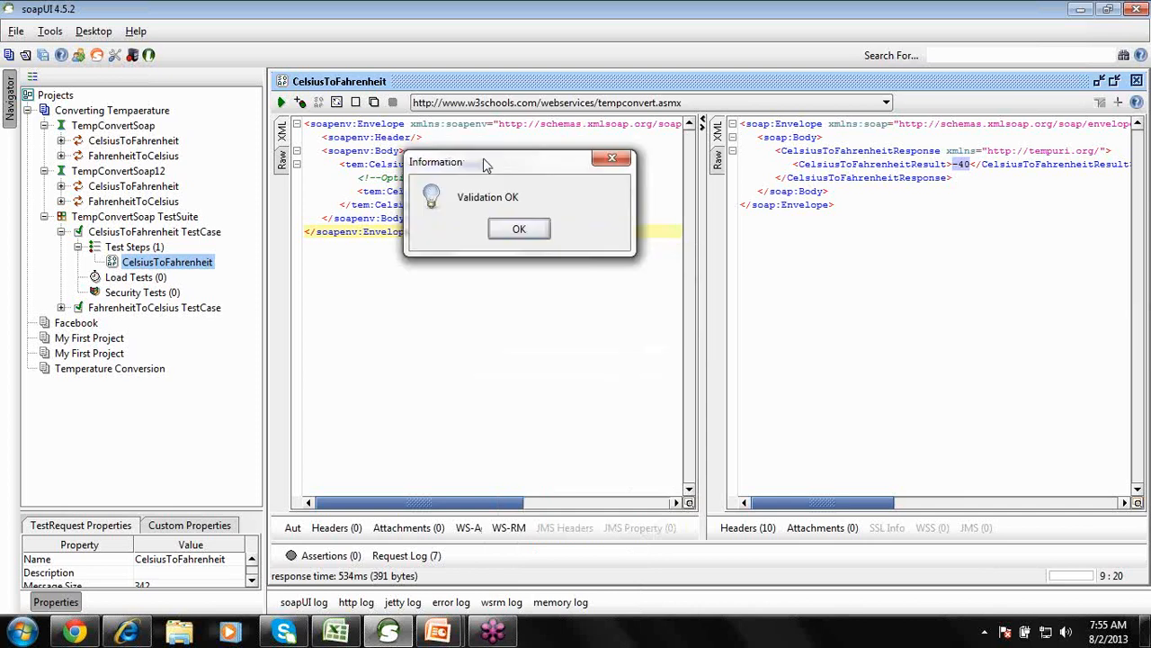
pyautogui.click(519, 231)
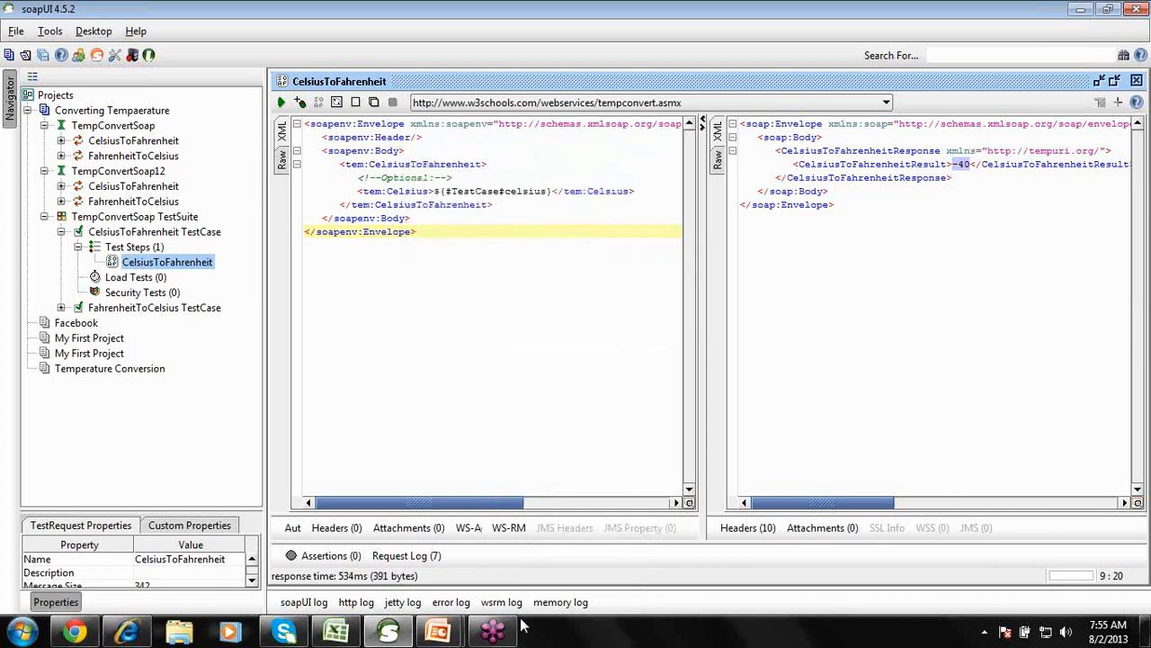
pyautogui.moveTo(487, 636)
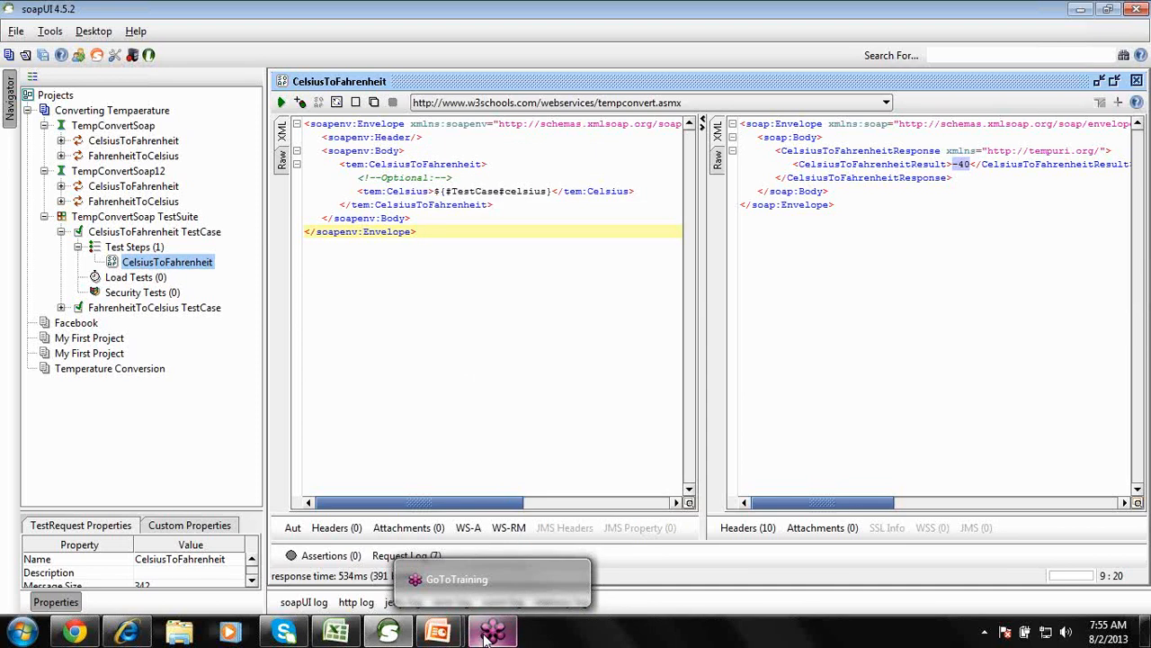
pyautogui.moveTo(402, 634)
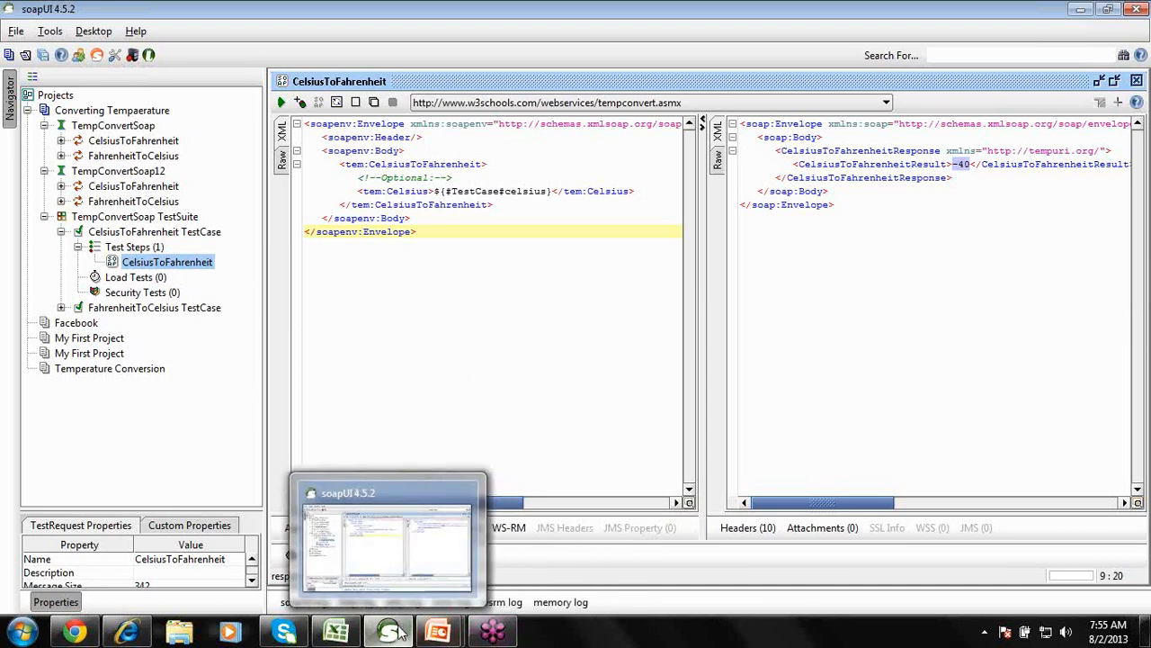
pyautogui.click(336, 631)
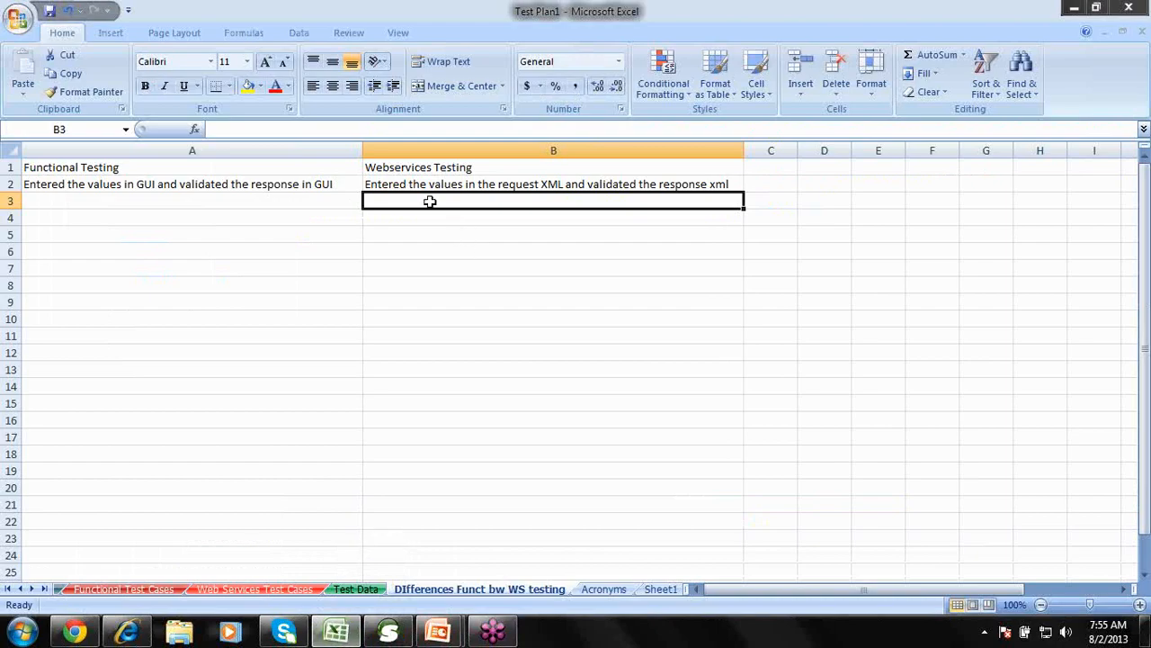
# Correct B3 to read 'Validate the XML'.
pyautogui.write('Valudate the')
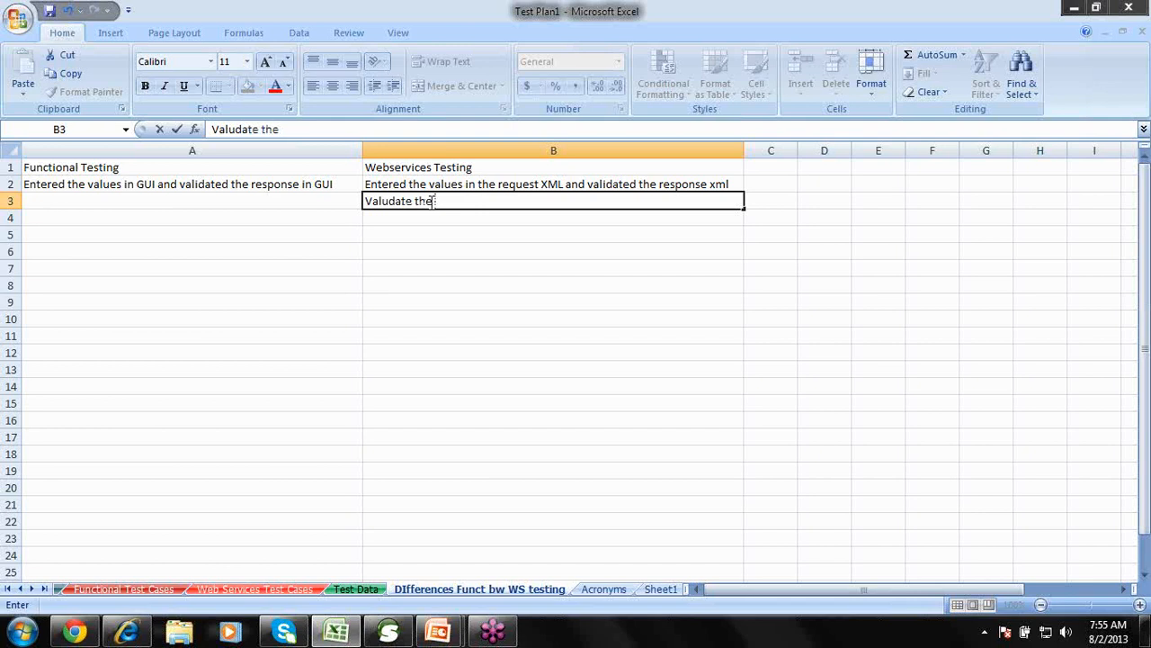
pyautogui.press('BackSpace')
pyautogui.press('BackSpace')
pyautogui.press('BackSpace')
pyautogui.press('BackSpace')
pyautogui.press('BackSpace')
pyautogui.press('BackSpace')
pyautogui.press('BackSpace')
pyautogui.press('BackSpace')
pyautogui.press('BackSpace')
pyautogui.press('BackSpace')
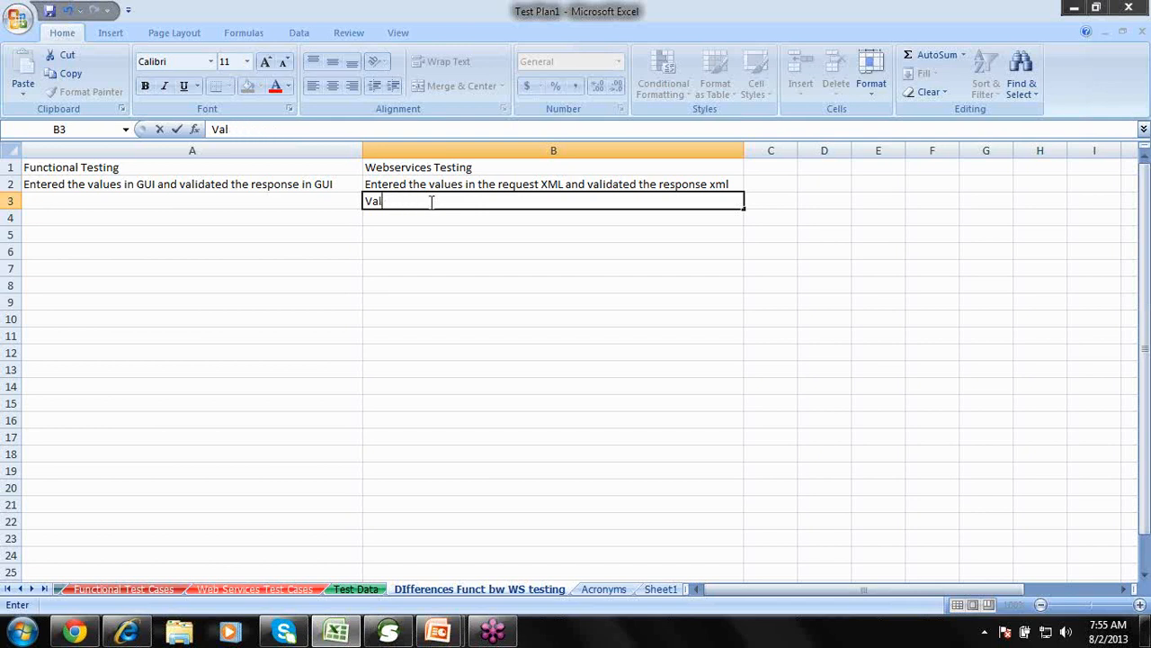
pyautogui.write('idate the')
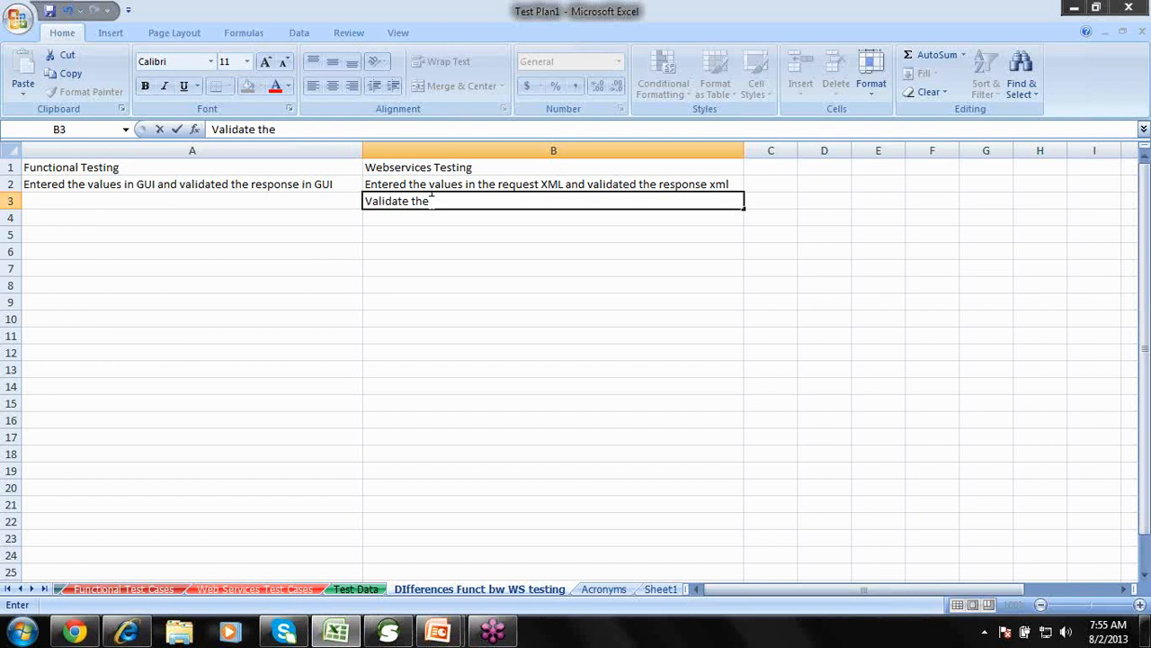
pyautogui.write(' XML')
pyautogui.click(427, 217)
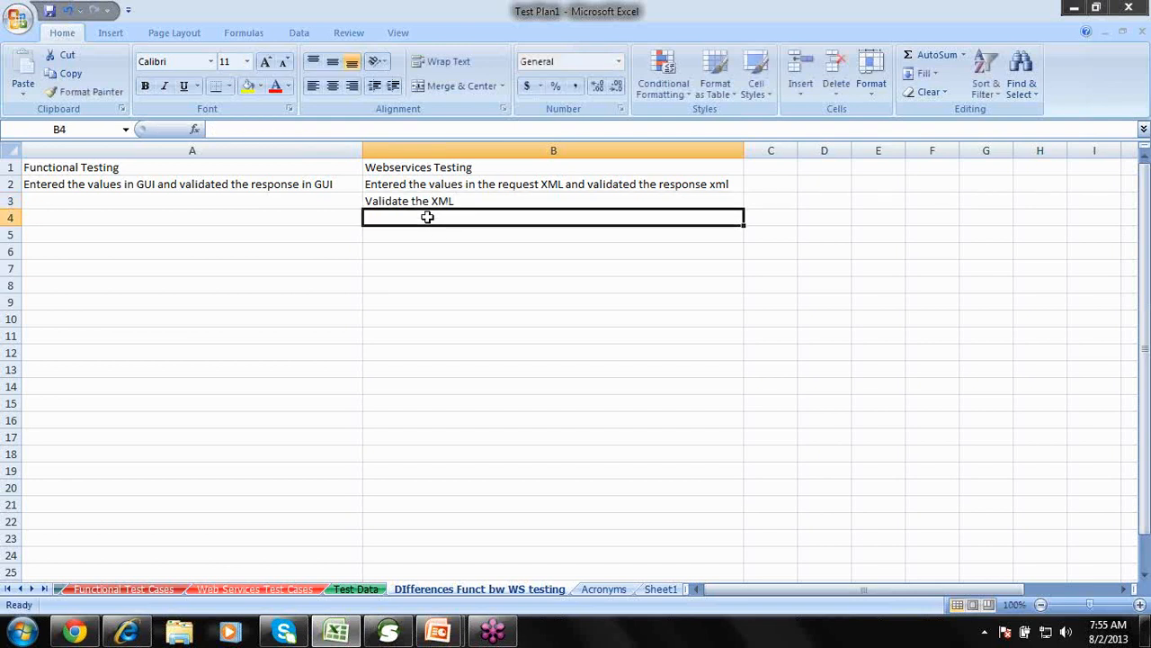
# Apply All Borders to A1:B3 and make the A1:B1 headers bold with yellow fill.
pyautogui.click(310, 169)
pyautogui.keyDown('shift'); pyautogui.click(411, 197); pyautogui.keyUp('shift')
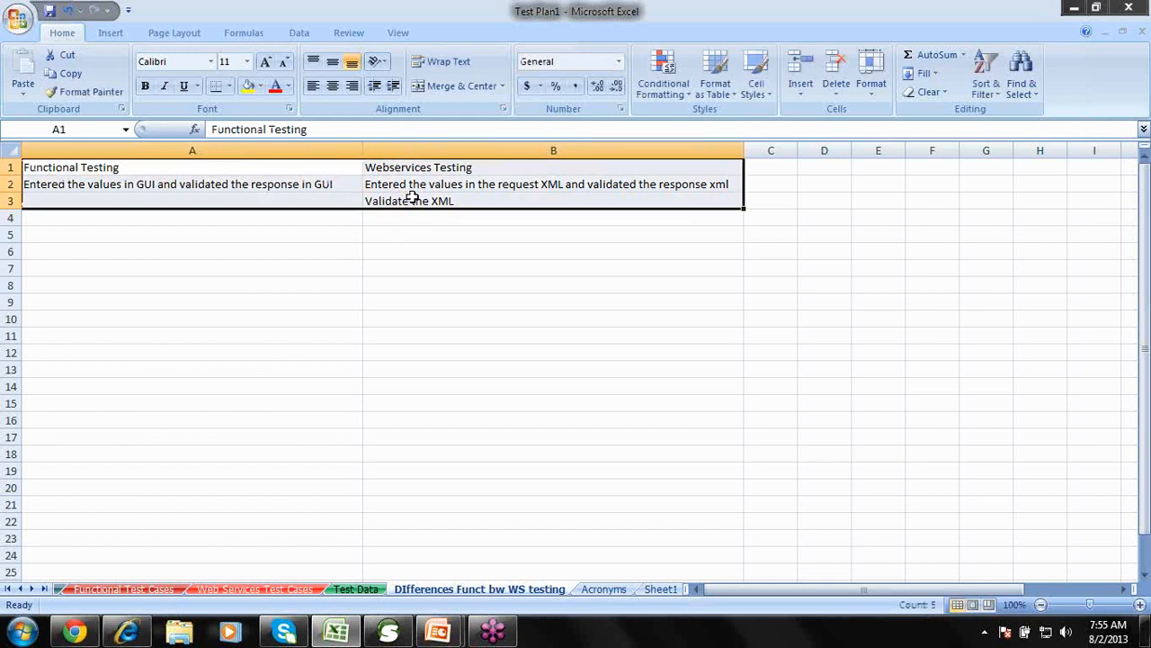
pyautogui.click(229, 85)
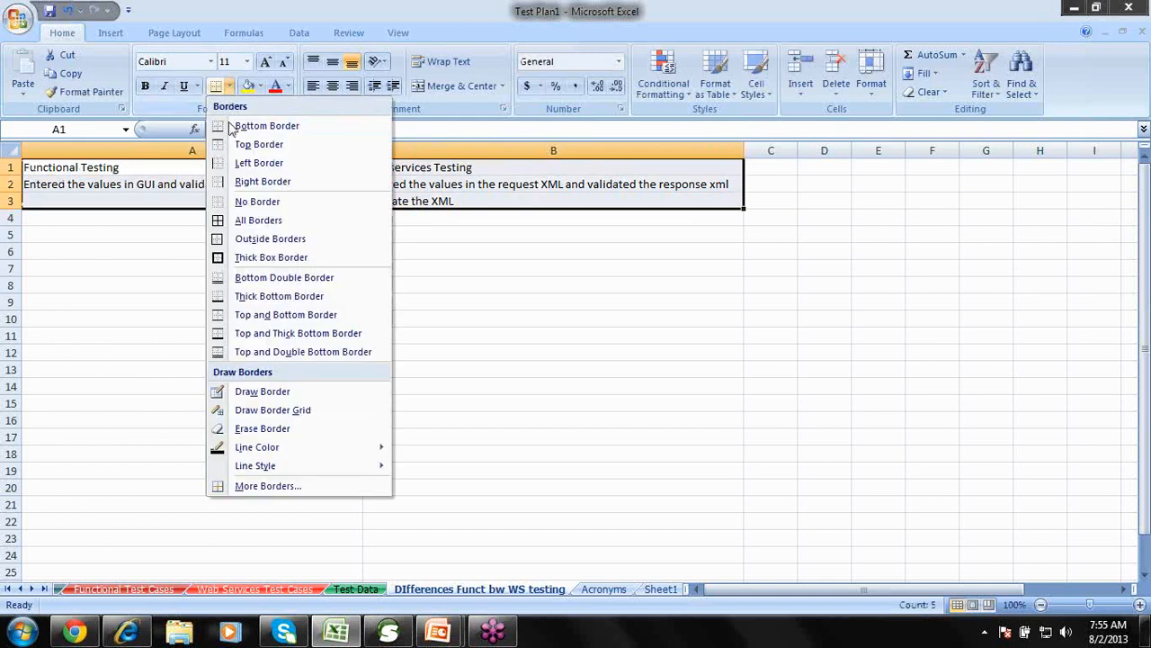
pyautogui.click(222, 221)
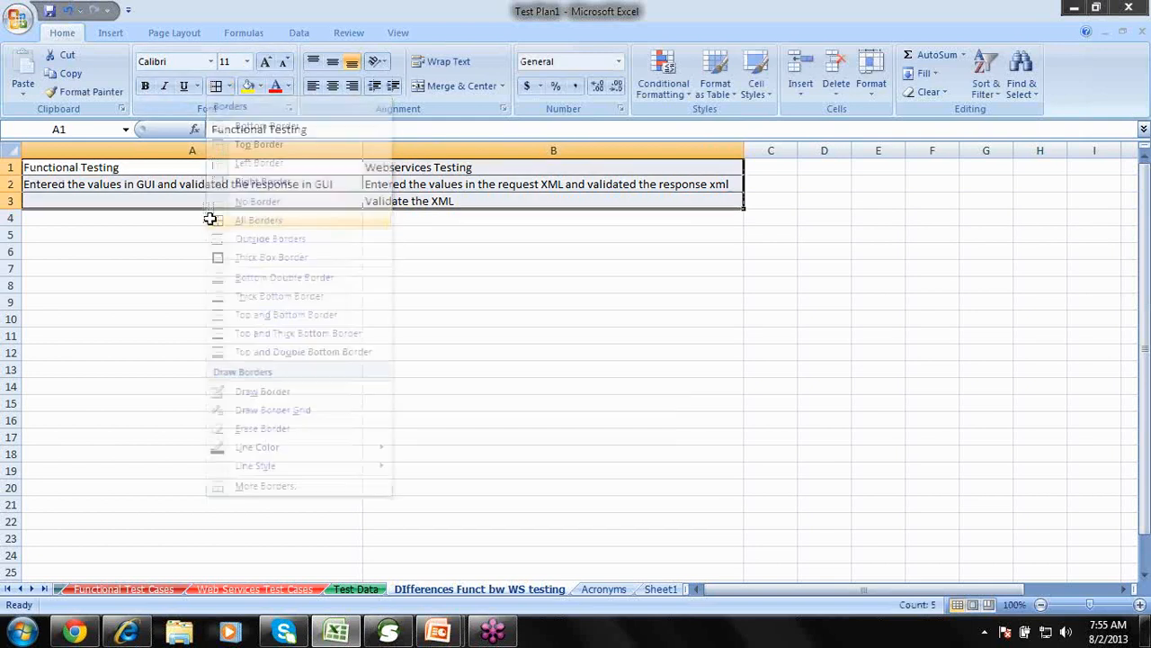
pyautogui.click(171, 180)
pyautogui.moveTo(171, 167); pyautogui.dragTo(394, 161)
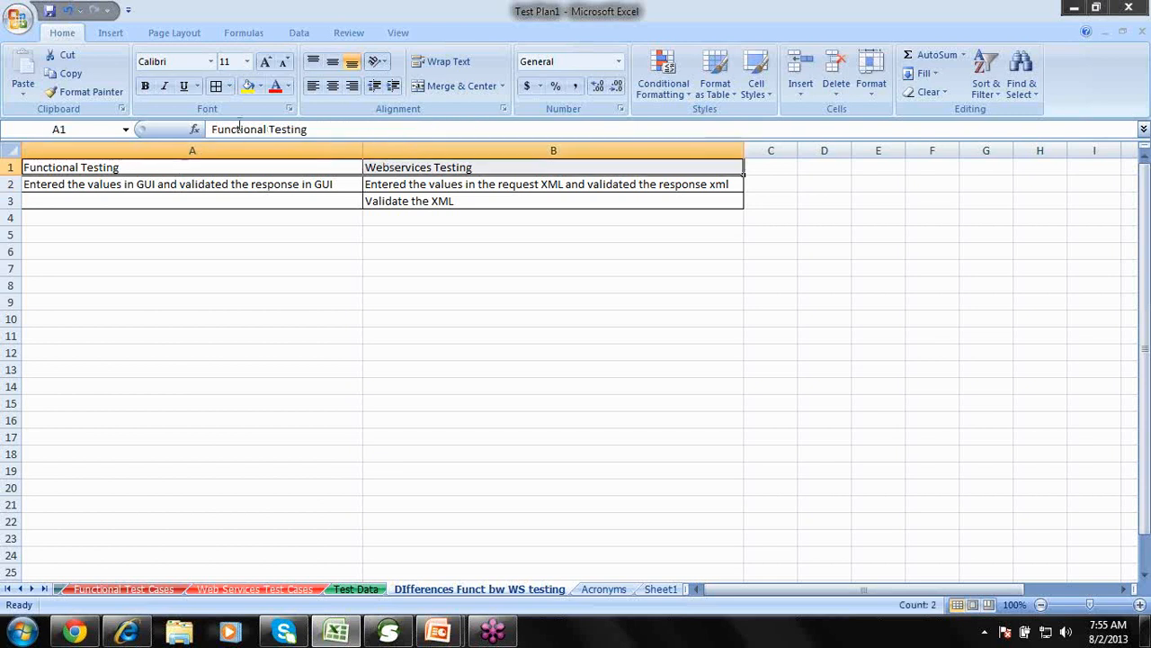
pyautogui.click(145, 86)
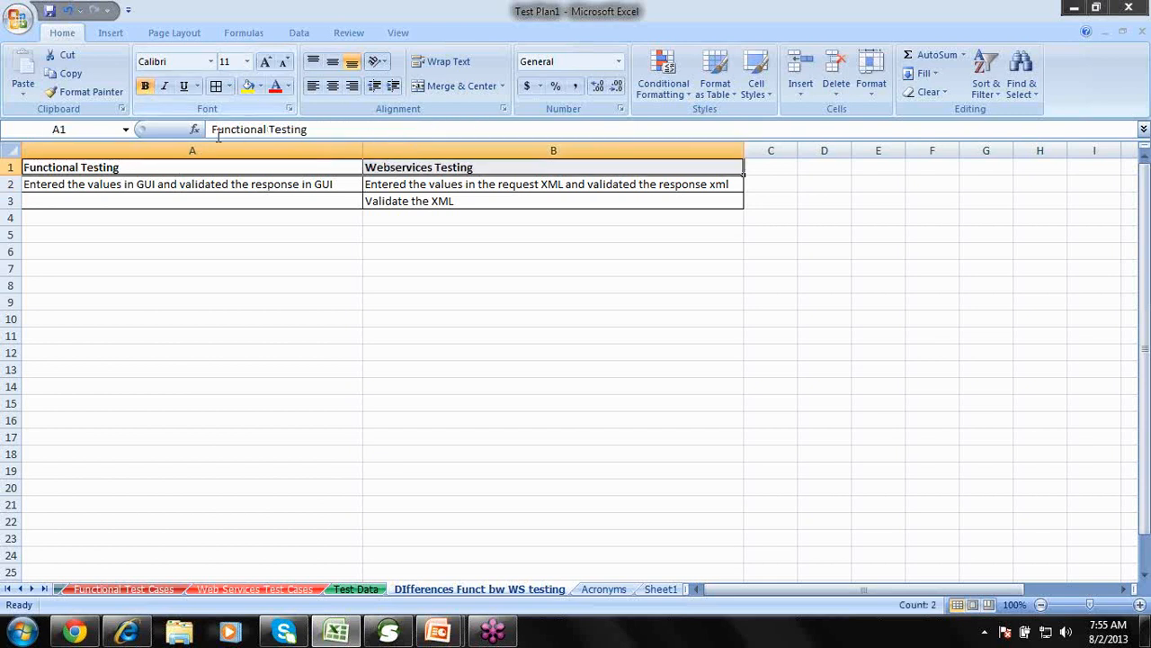
pyautogui.click(247, 85)
# Enter 'GUI' in cell A4.
pyautogui.click(159, 215)
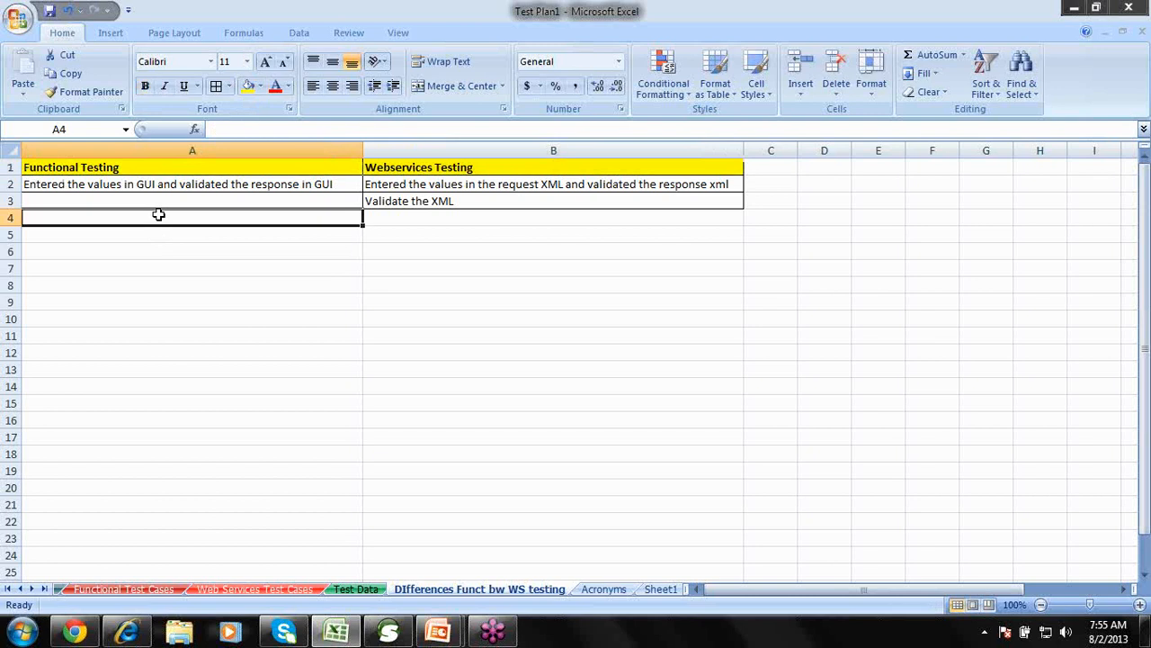
pyautogui.write('GUI')
pyautogui.press('Tab')
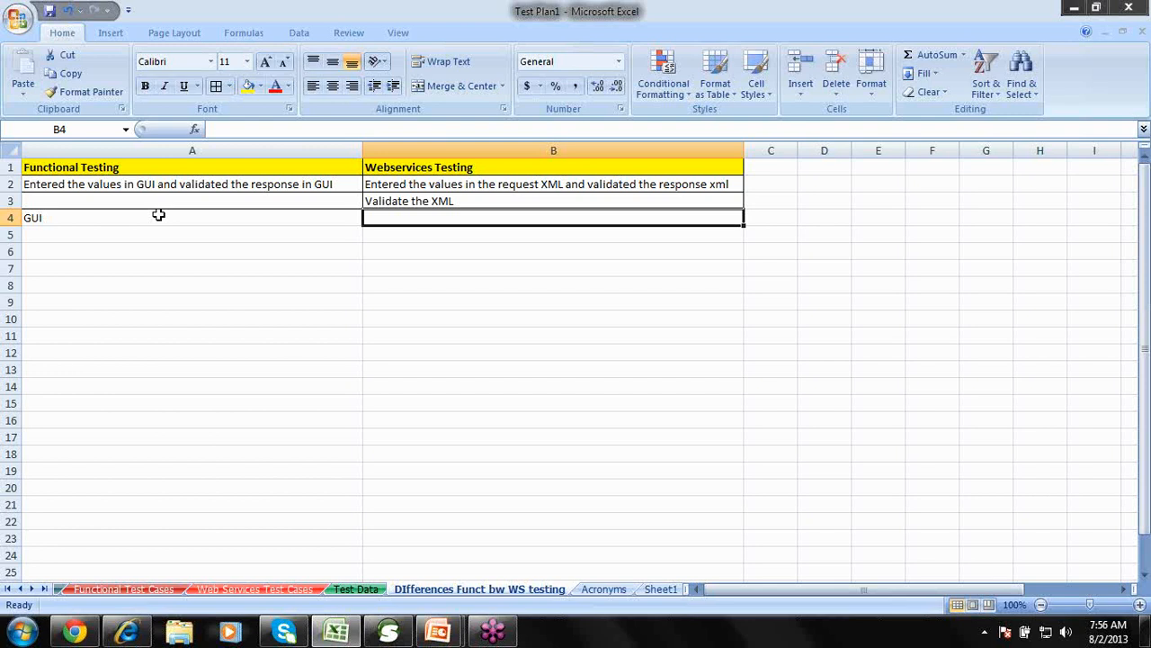
# Enter 'We don't have any GUI' in B4 and add borders to A2:B4.
pyautogui.write('It')
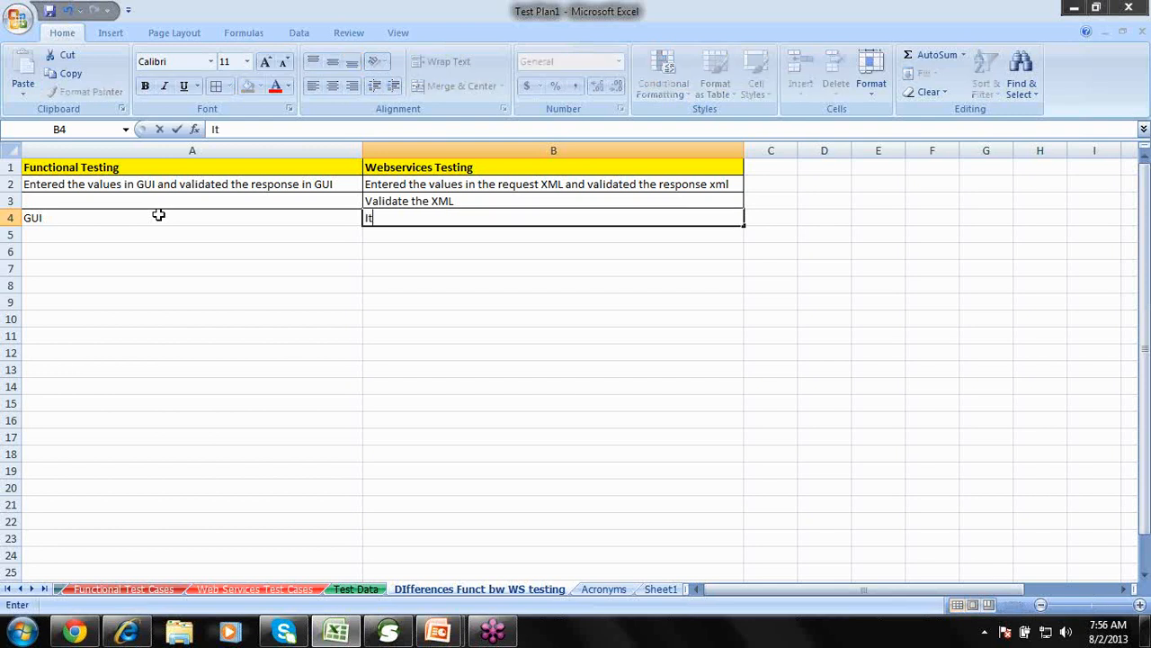
pyautogui.press('BackSpace')
pyautogui.press('BackSpace')
pyautogui.write("We don't h")
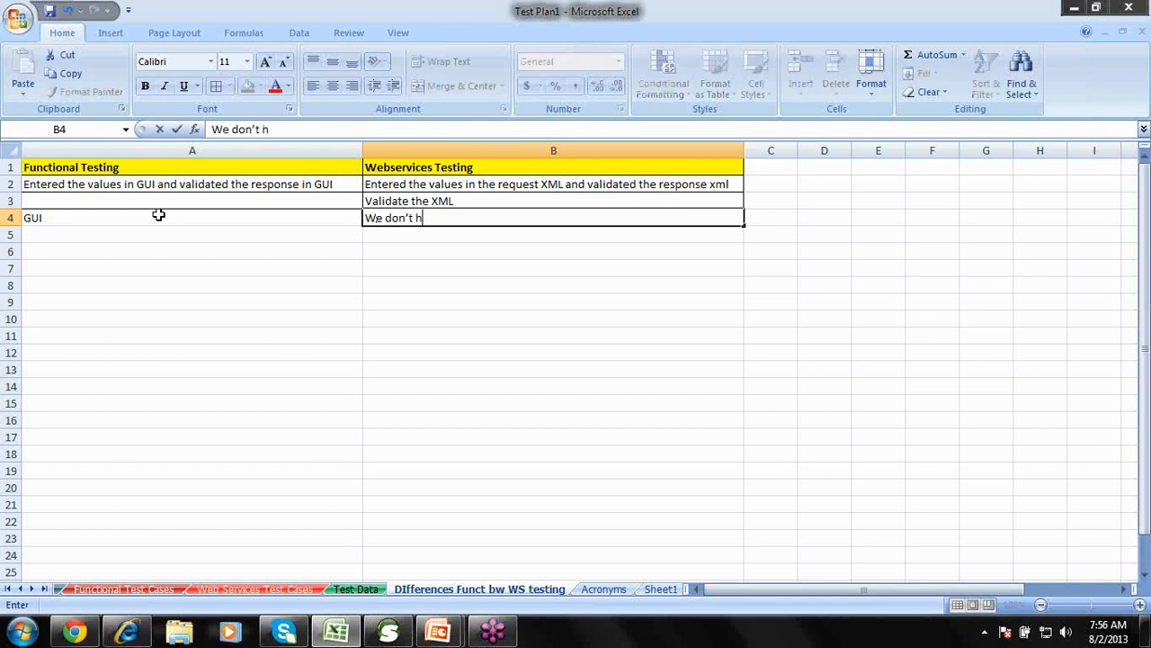
pyautogui.write('ave any GUI')
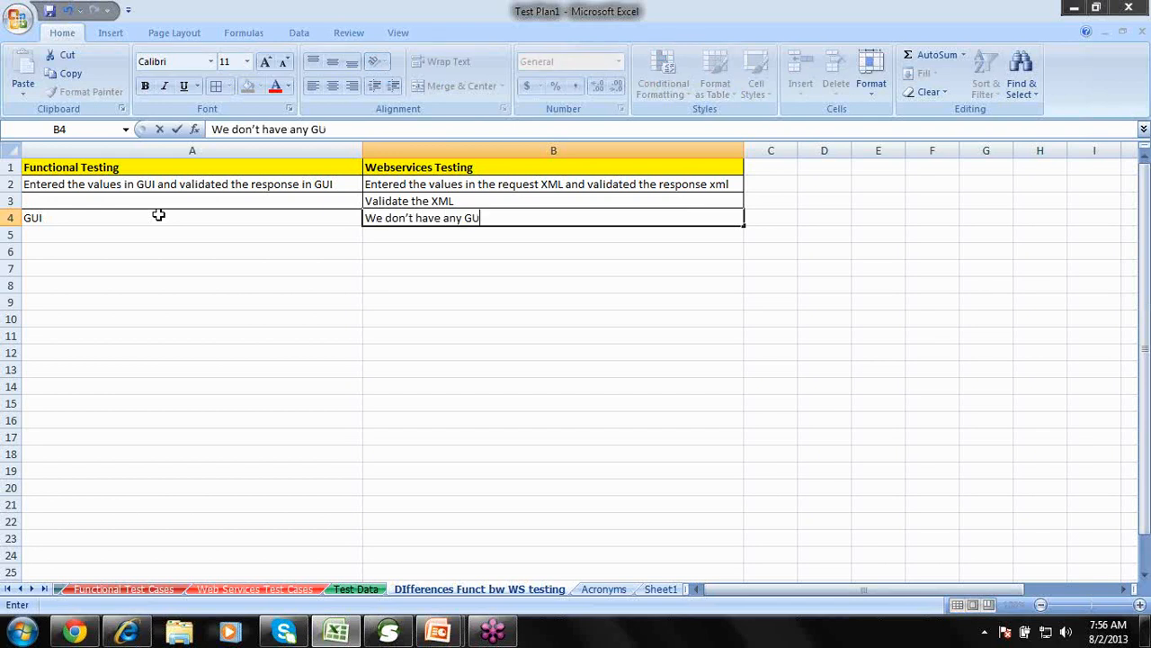
pyautogui.click(205, 240)
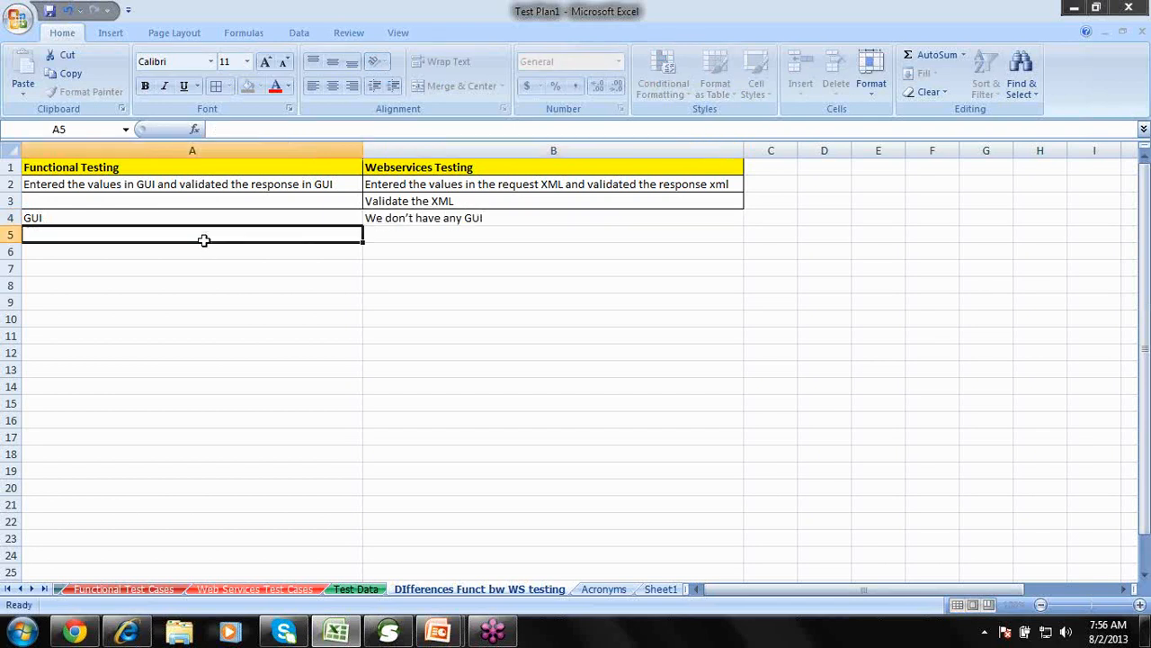
pyautogui.click(175, 184)
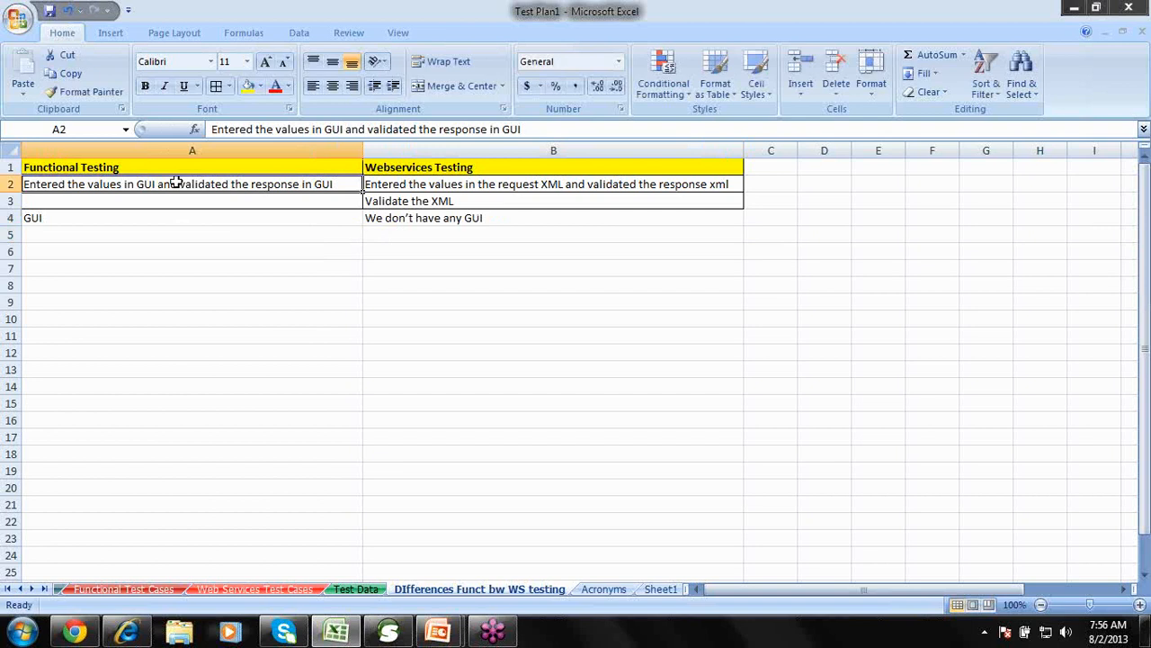
pyautogui.keyDown('shift'); pyautogui.click(406, 218); pyautogui.keyUp('shift')
pyautogui.click(214, 90)
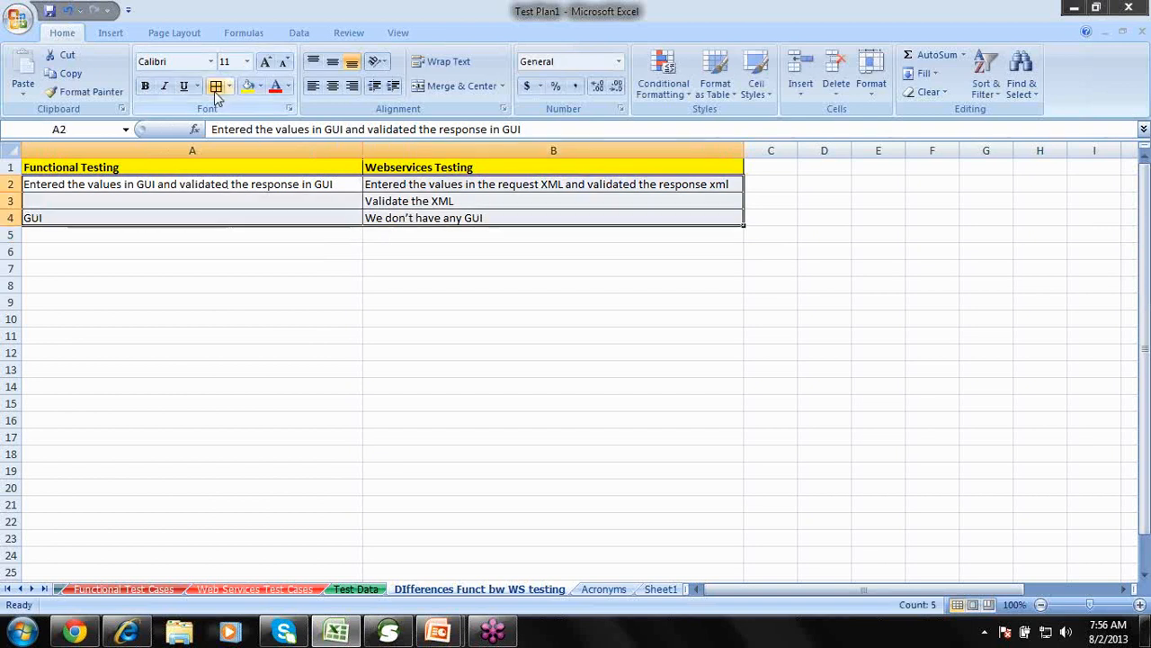
# Start an entry in A5, then erase it and leave the cell empty.
pyautogui.click(228, 234)
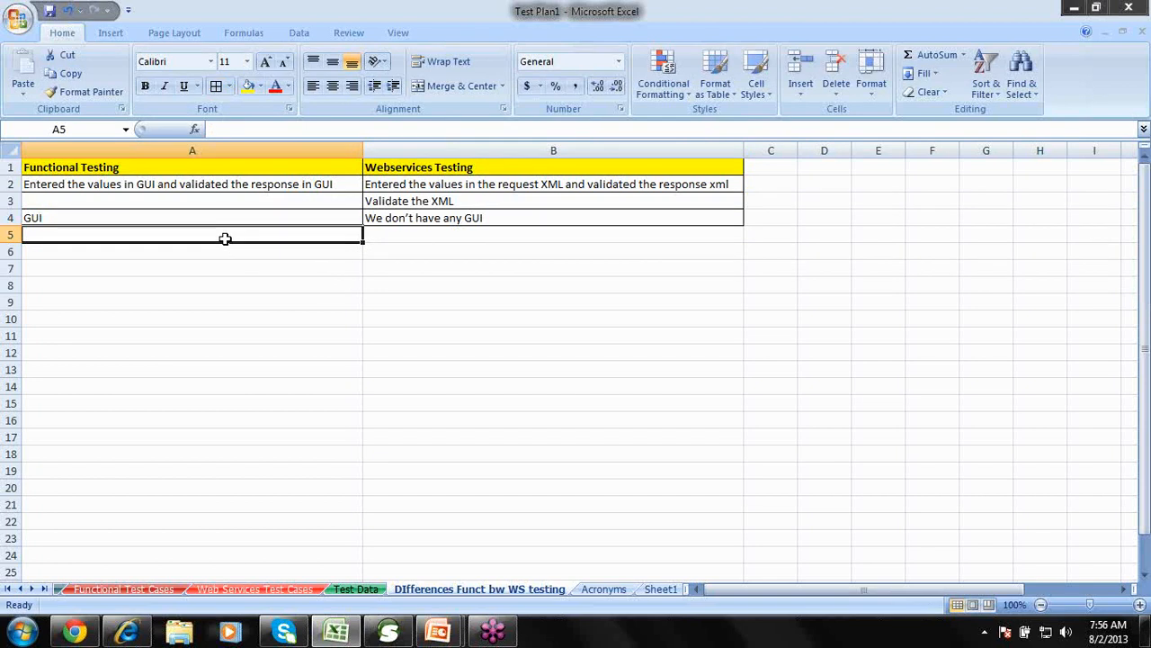
pyautogui.write('The ')
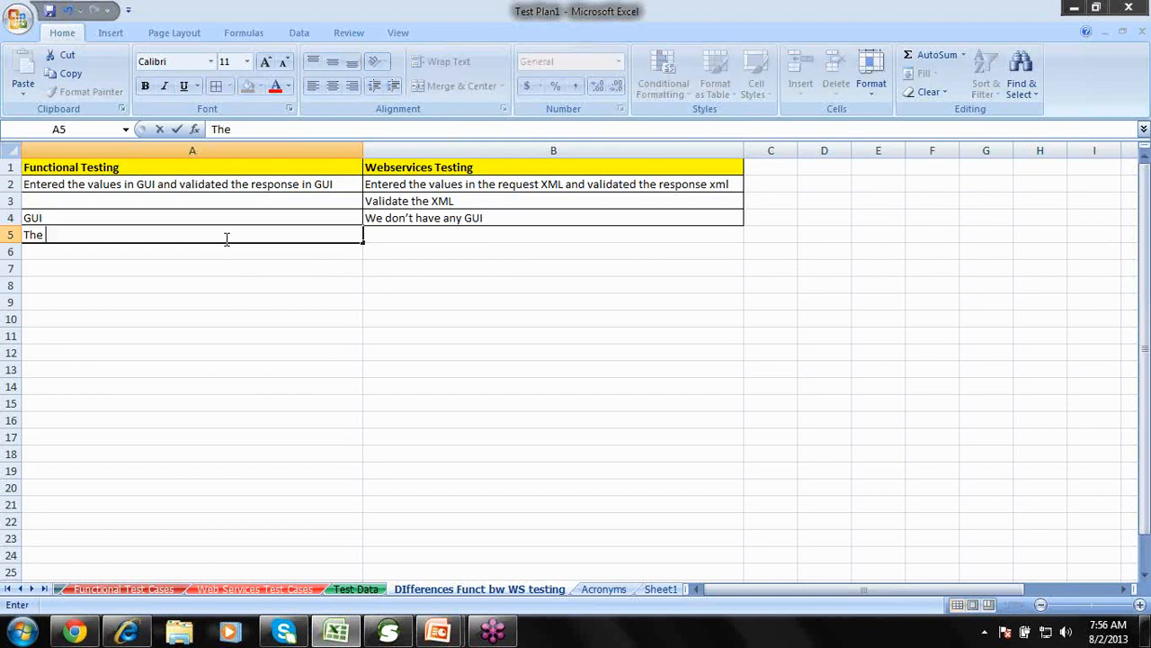
pyautogui.write('App provides')
pyautogui.press('BackSpace')
pyautogui.press('BackSpace')
pyautogui.press('BackSpace')
pyautogui.press('BackSpace')
pyautogui.press('BackSpace')
pyautogui.press('BackSpace')
pyautogui.press('BackSpace')
pyautogui.press('BackSpace')
pyautogui.press('BackSpace')
pyautogui.press('BackSpace')
pyautogui.press('BackSpace')
pyautogui.press('BackSpace')
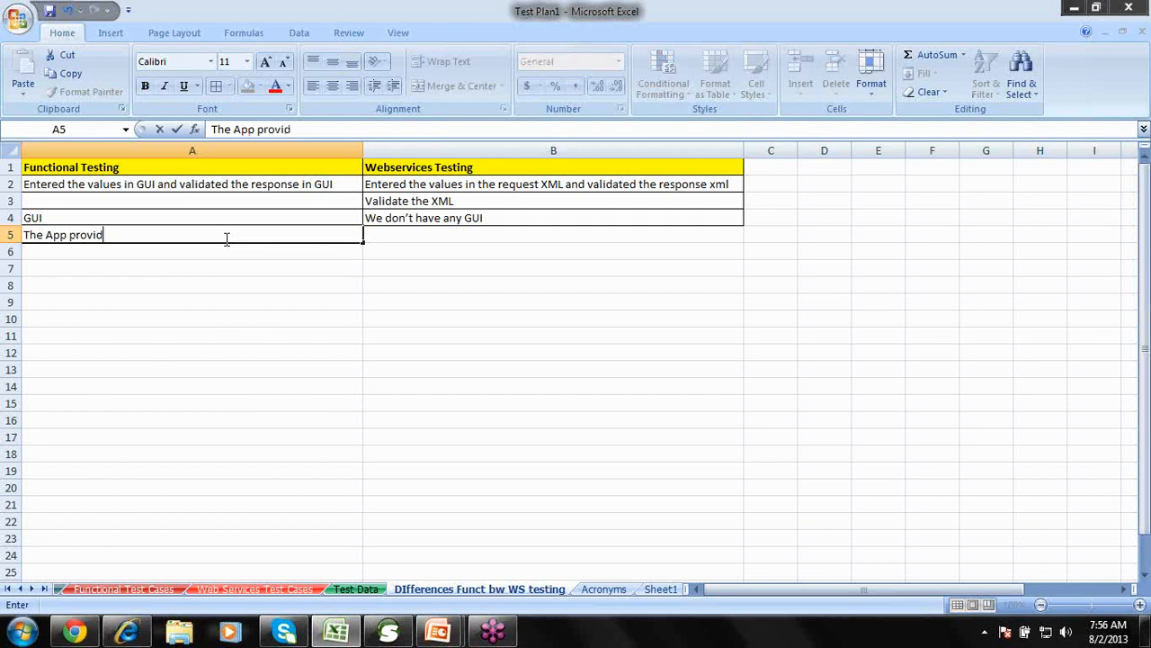
pyautogui.press('BackSpace')
pyautogui.press('BackSpace')
pyautogui.press('BackSpace')
pyautogui.press('BackSpace')
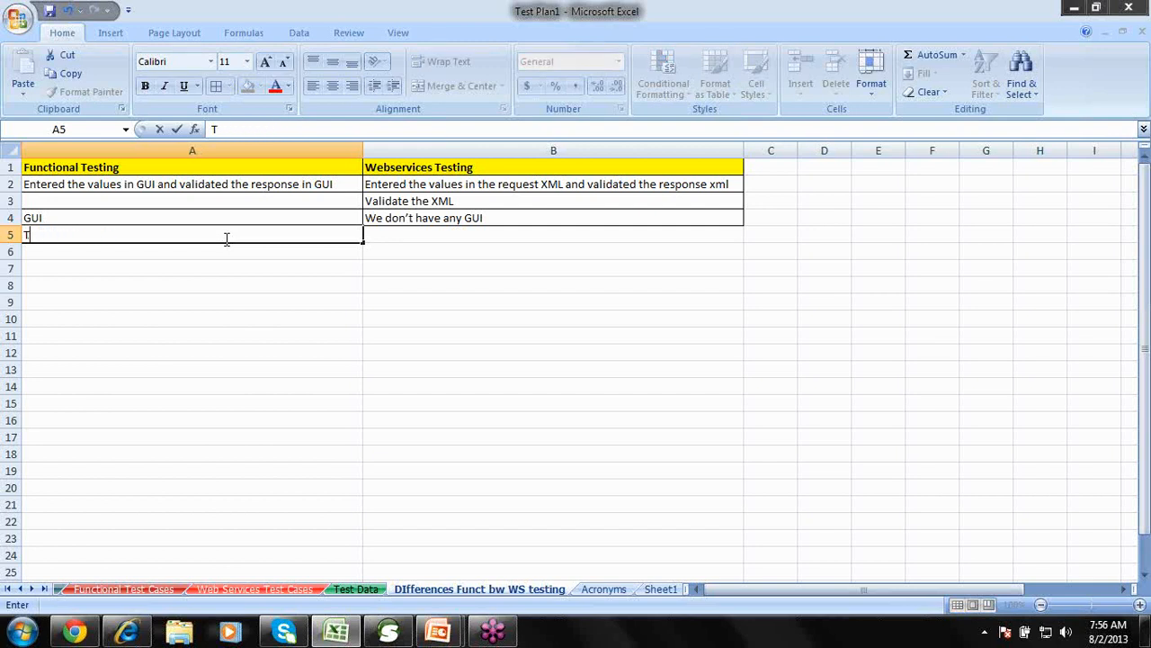
pyautogui.click(230, 184)
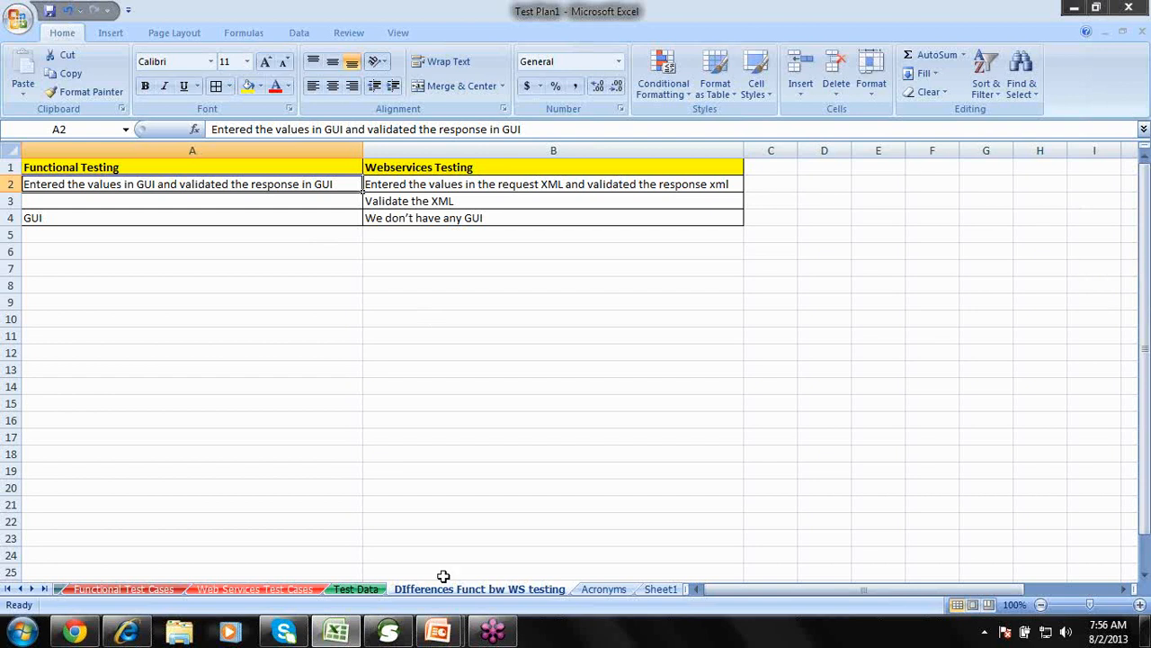
# Review the Traceability, Functional Test Cases and Web Services Test Cases sheets, then return to soapUI.
pyautogui.click(7, 588)
pyautogui.click(83, 590)
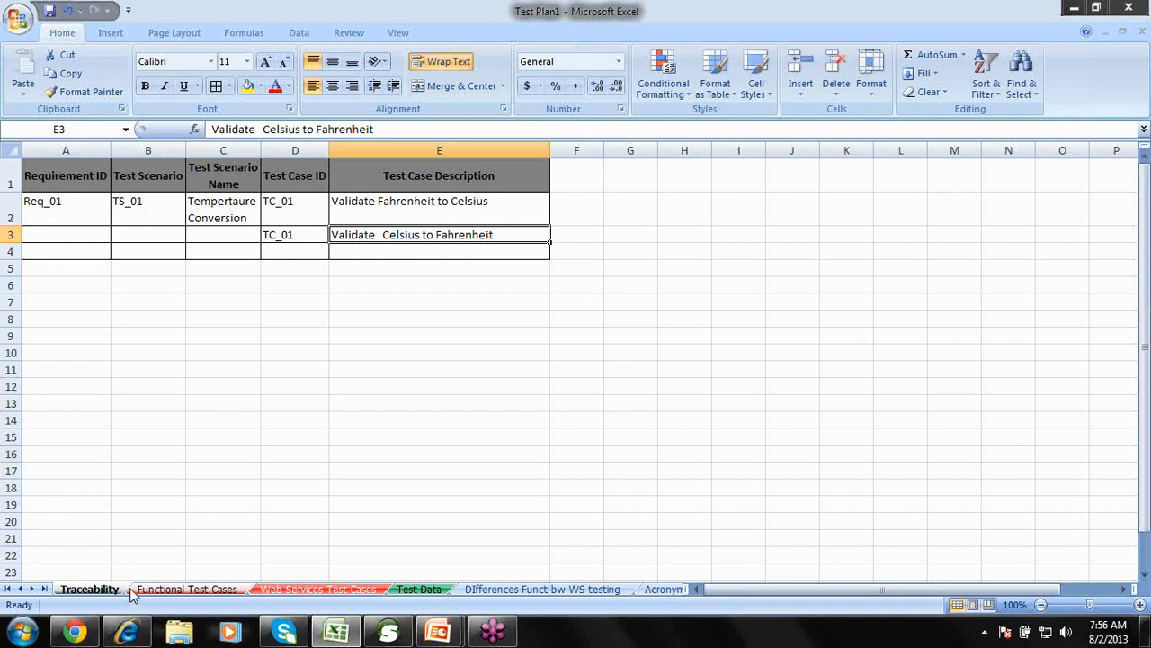
pyautogui.click(139, 589)
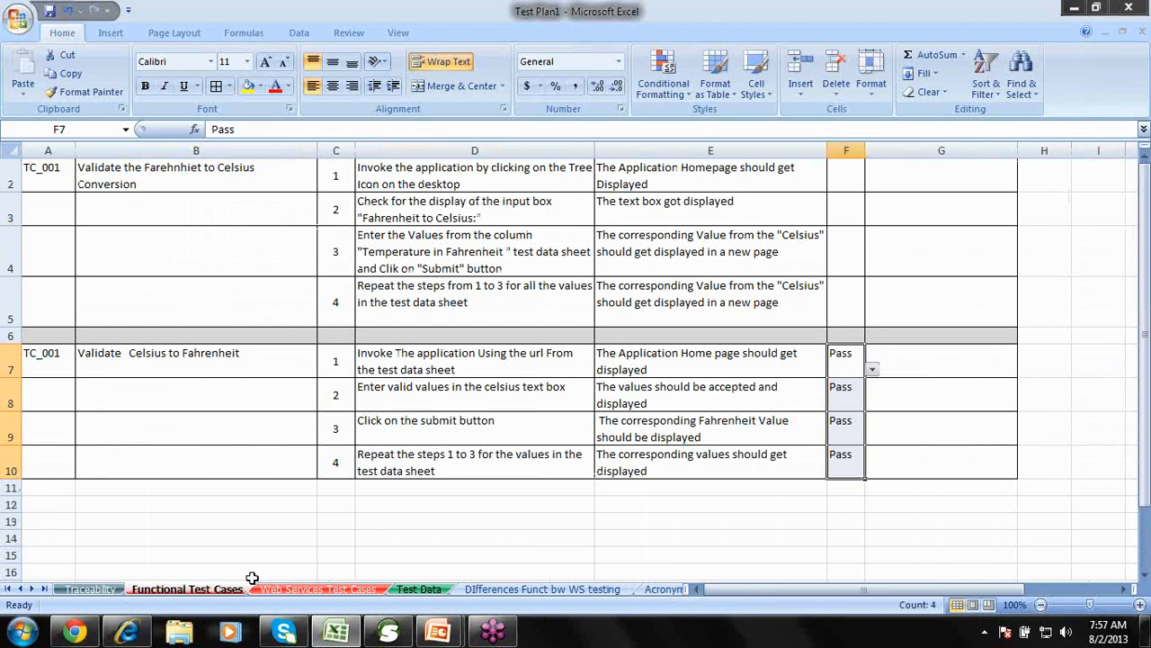
pyautogui.click(280, 589)
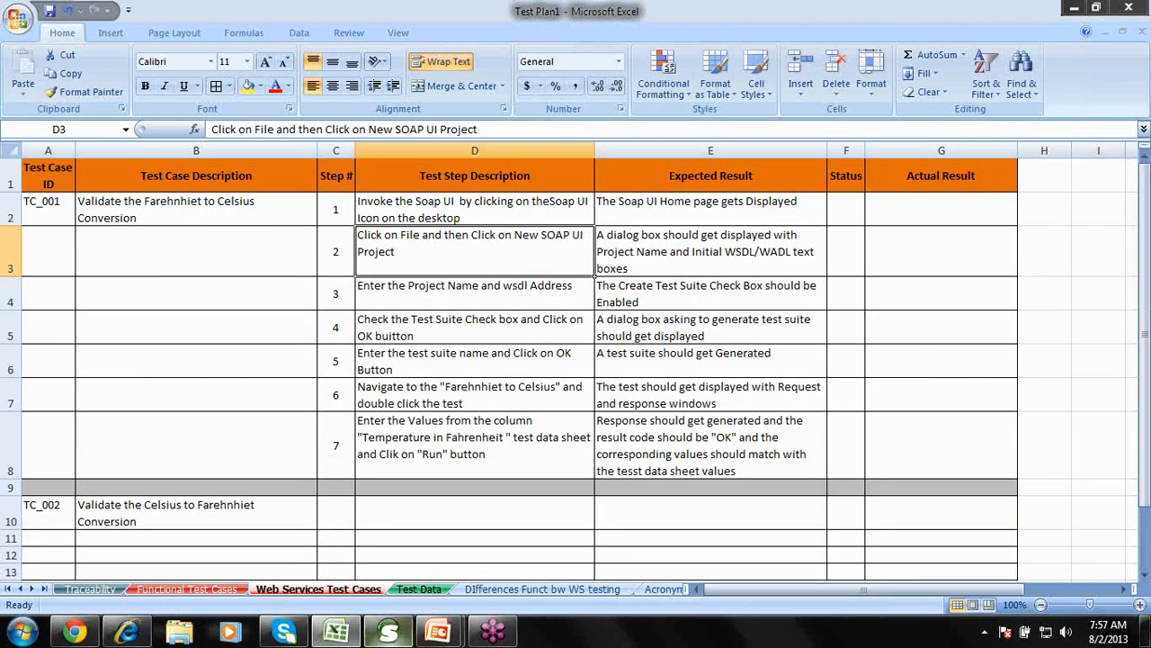
pyautogui.click(389, 629)
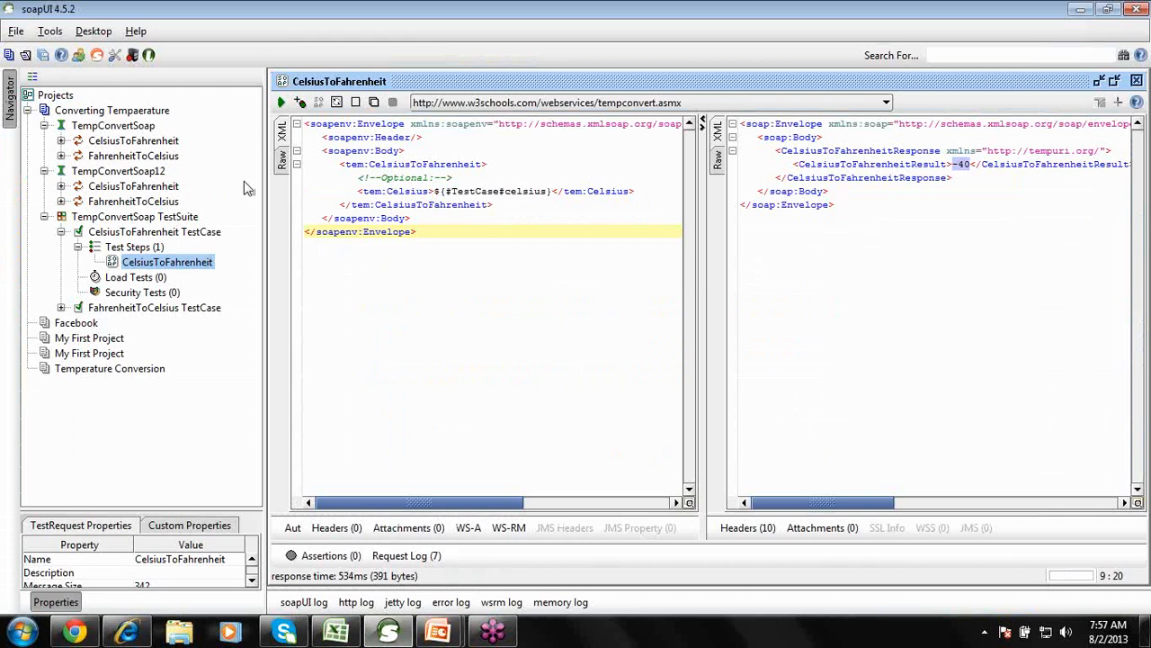
# Show the CelsiusToFahrenheit step's request using ${#TestCase#celsius} alongside its -40 response.
pyautogui.click(166, 262)
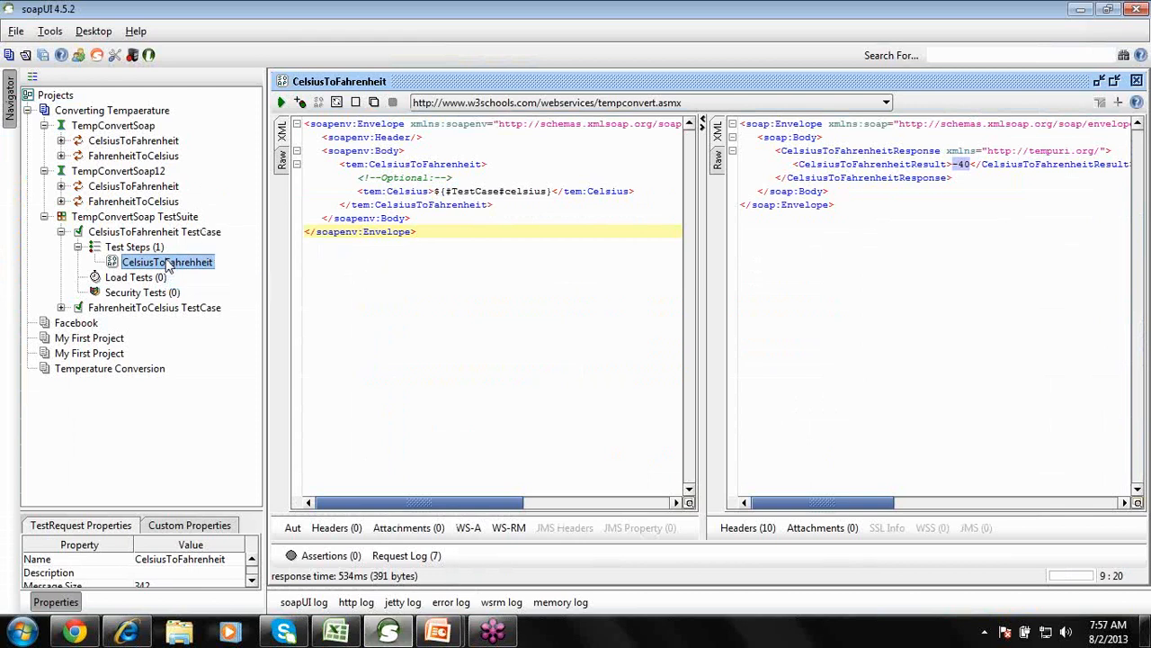
pyautogui.click(387, 214)
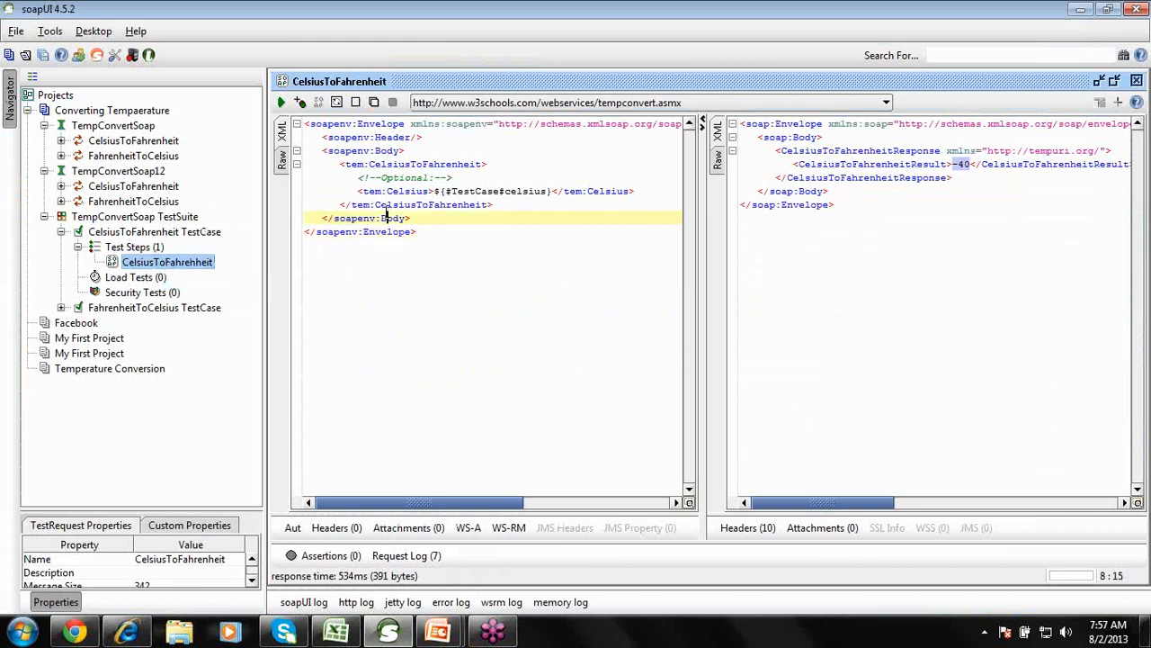
pyautogui.click(824, 177)
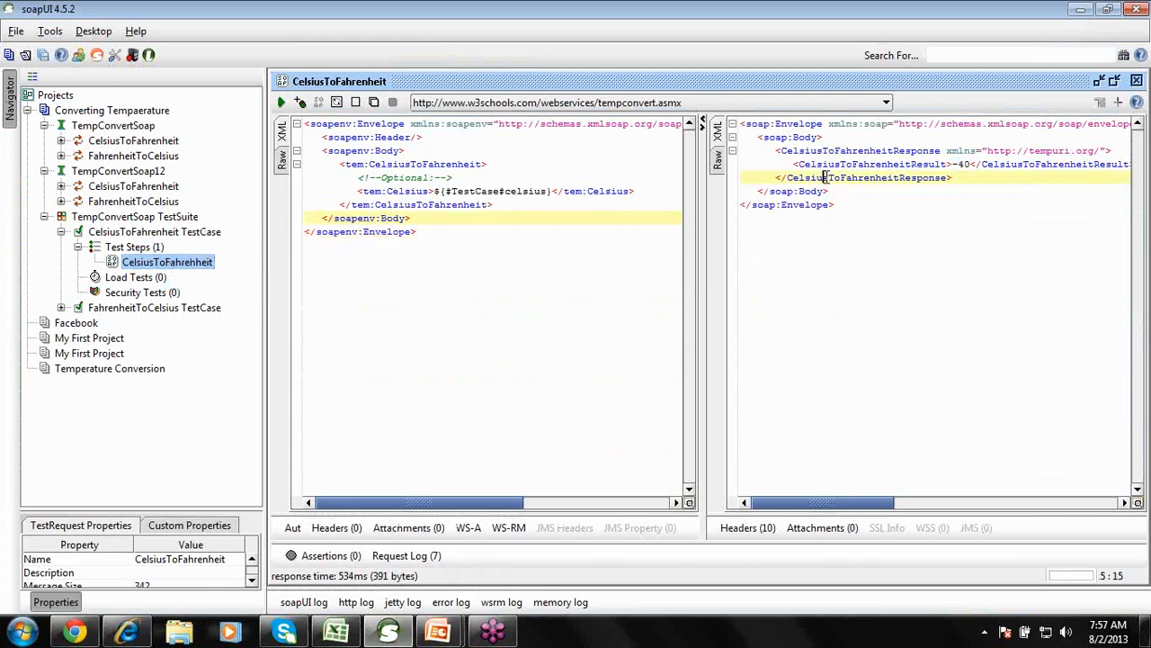
pyautogui.click(512, 192)
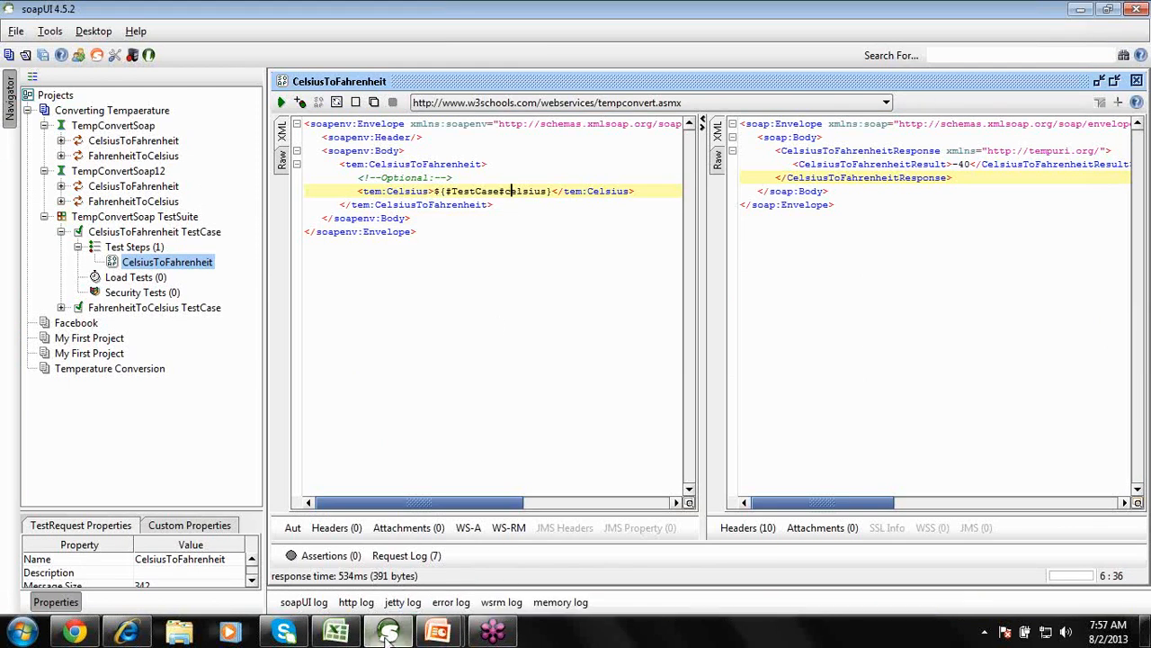
pyautogui.moveTo(388, 632)
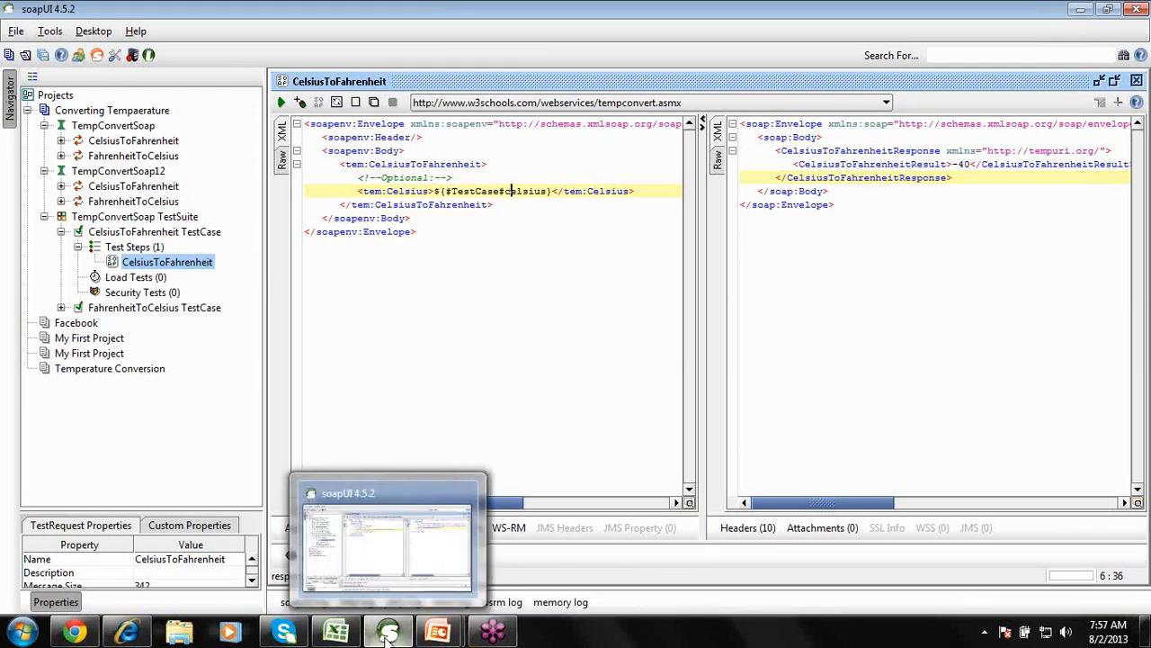
# Minimize soapUI and the Excel test plan to reveal the ended slide show.
pyautogui.click(388, 632)
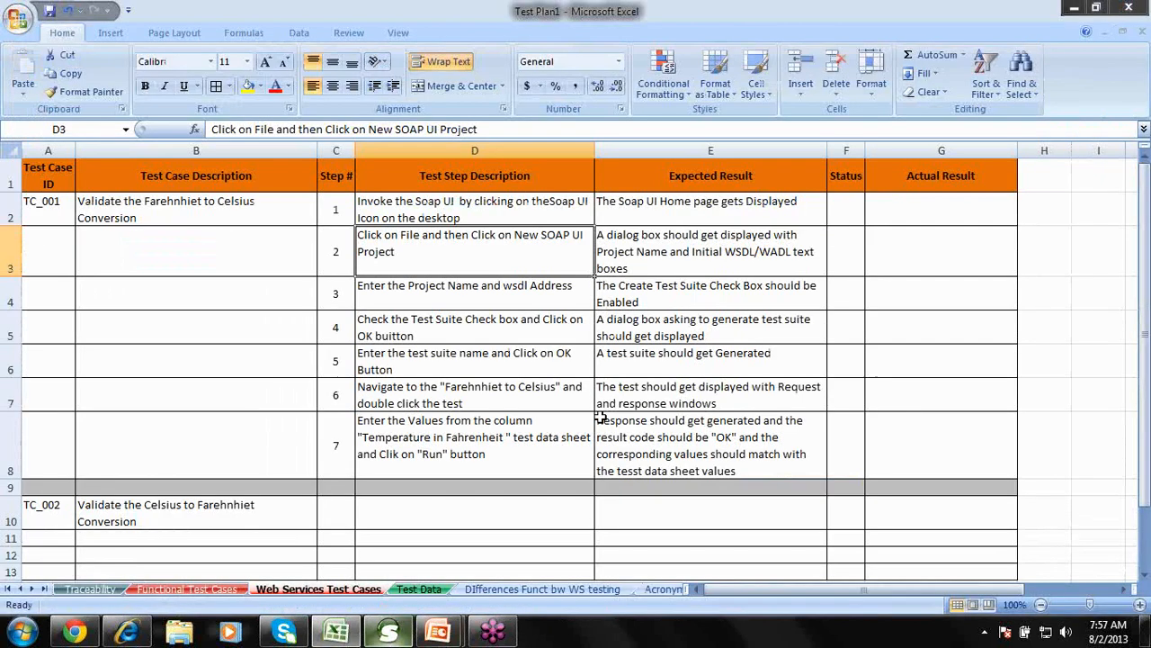
pyautogui.click(1076, 7)
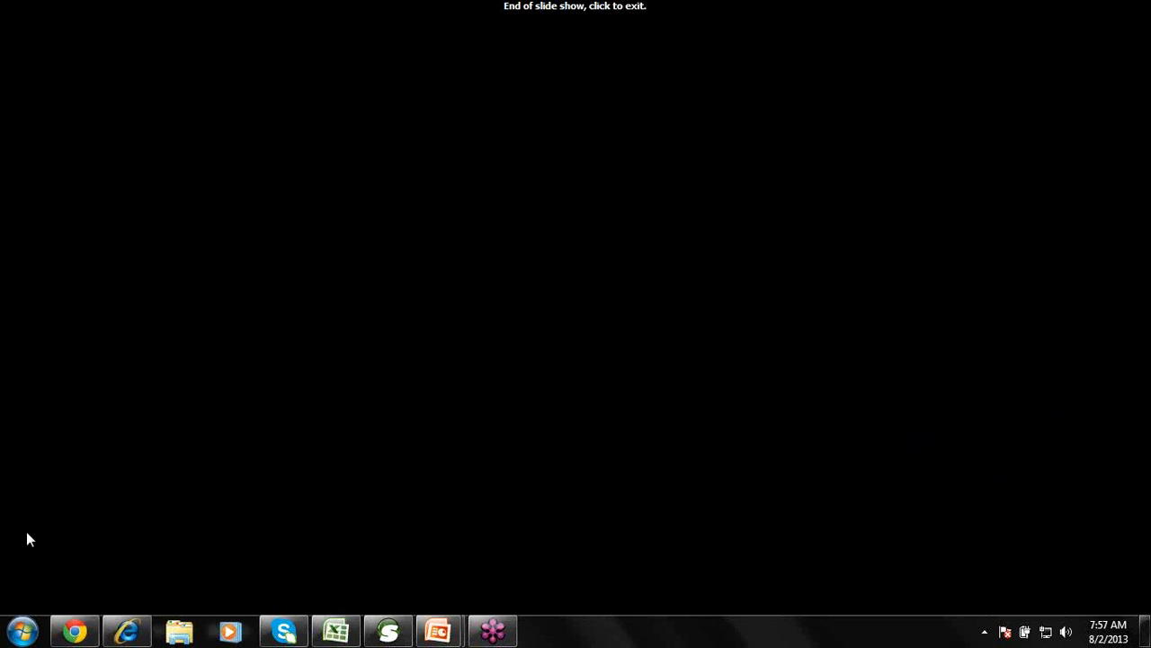
# Launch a new Notepad document from the Start menu and maximize its window.
pyautogui.click(21, 630)
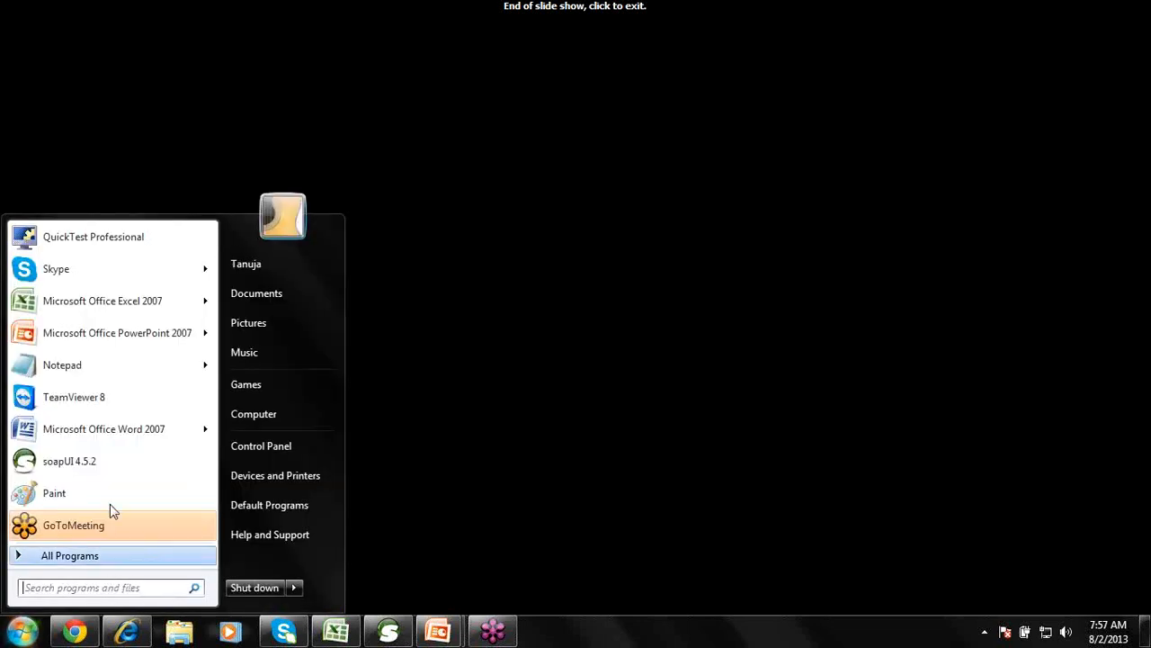
pyautogui.click(65, 368)
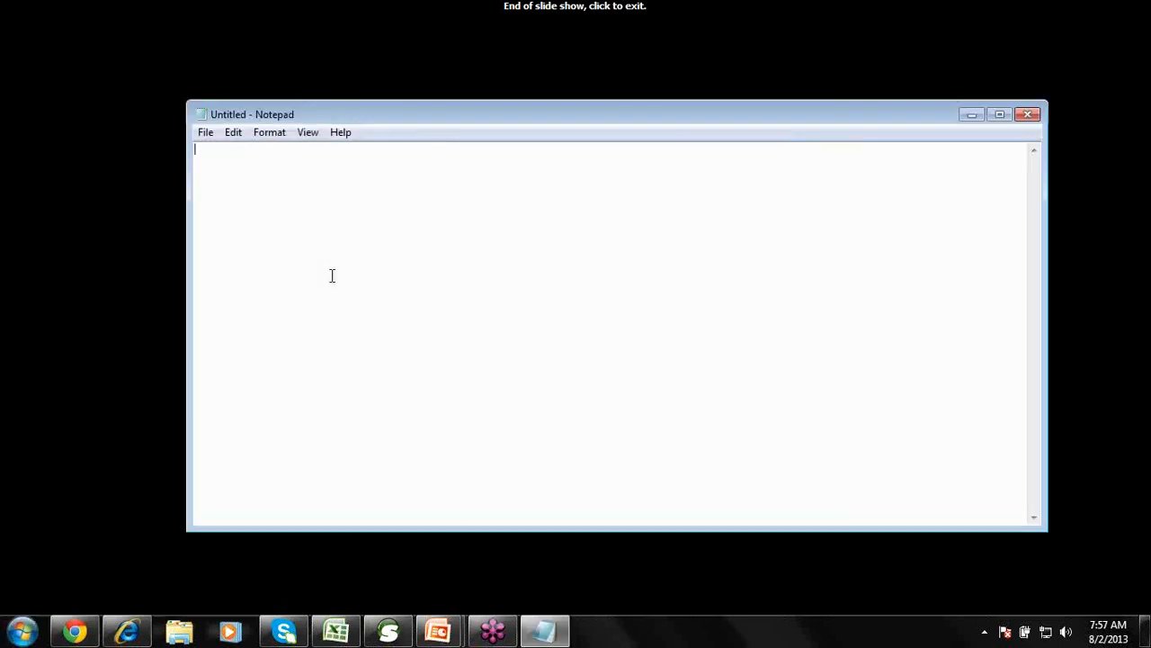
pyautogui.doubleClick(452, 117)
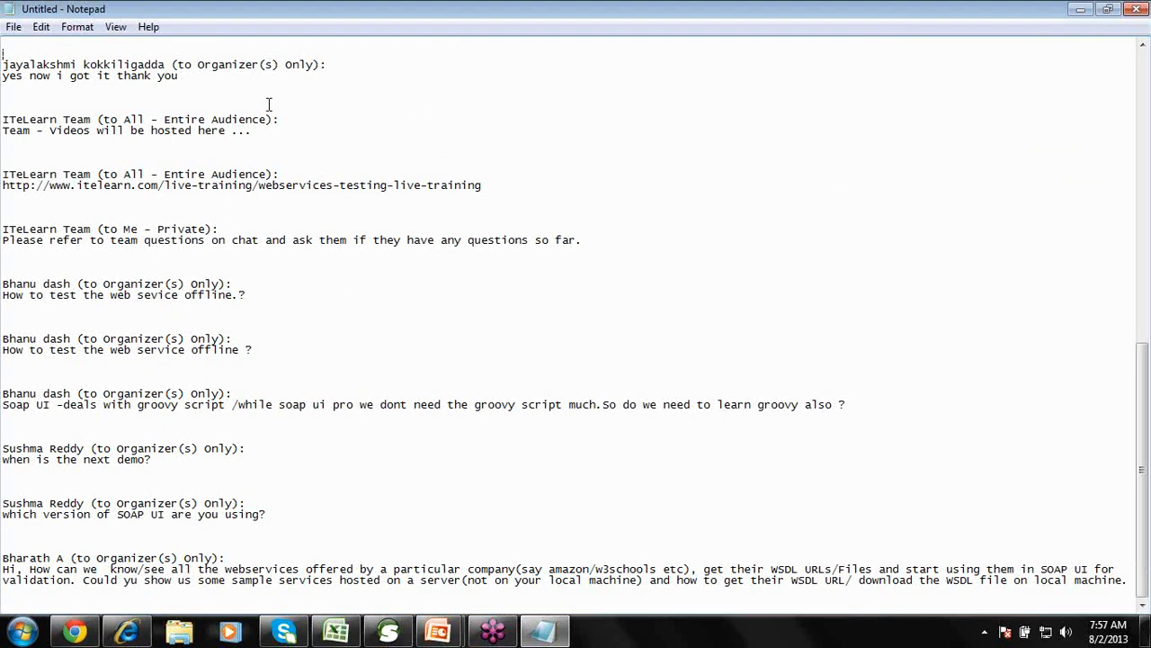
# Paste the offline-testing question on the blank last line of the chat log.
pyautogui.scroll(2, 268, 104)
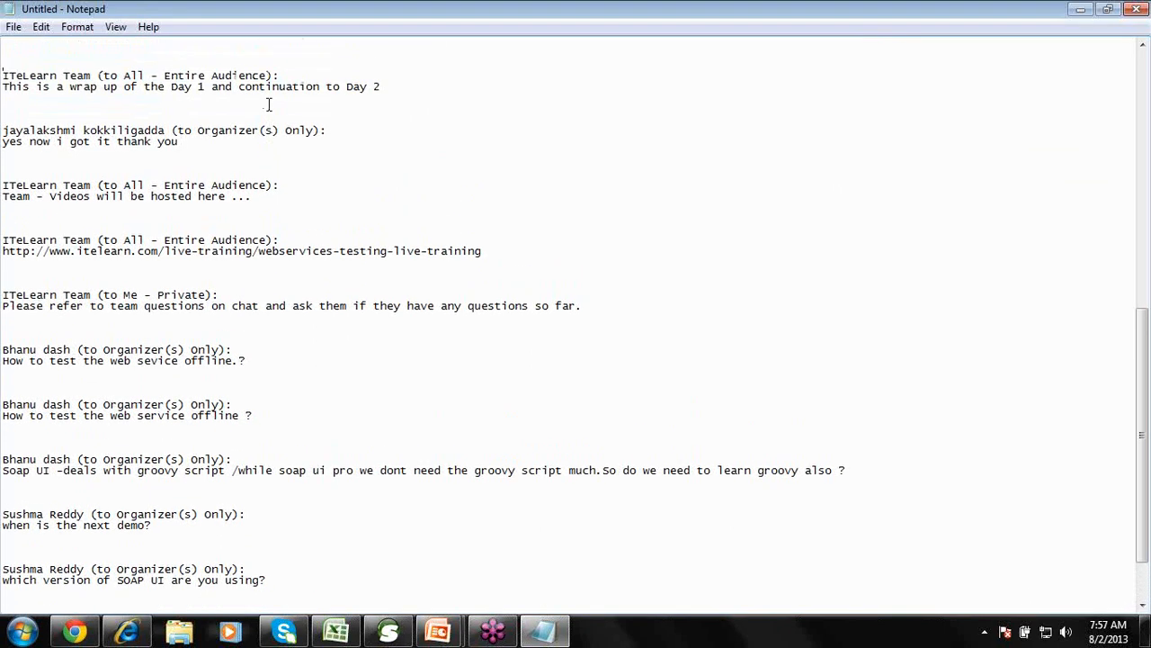
pyautogui.scroll(2, 268, 104)
pyautogui.hotkey('ctrl', 'Home')
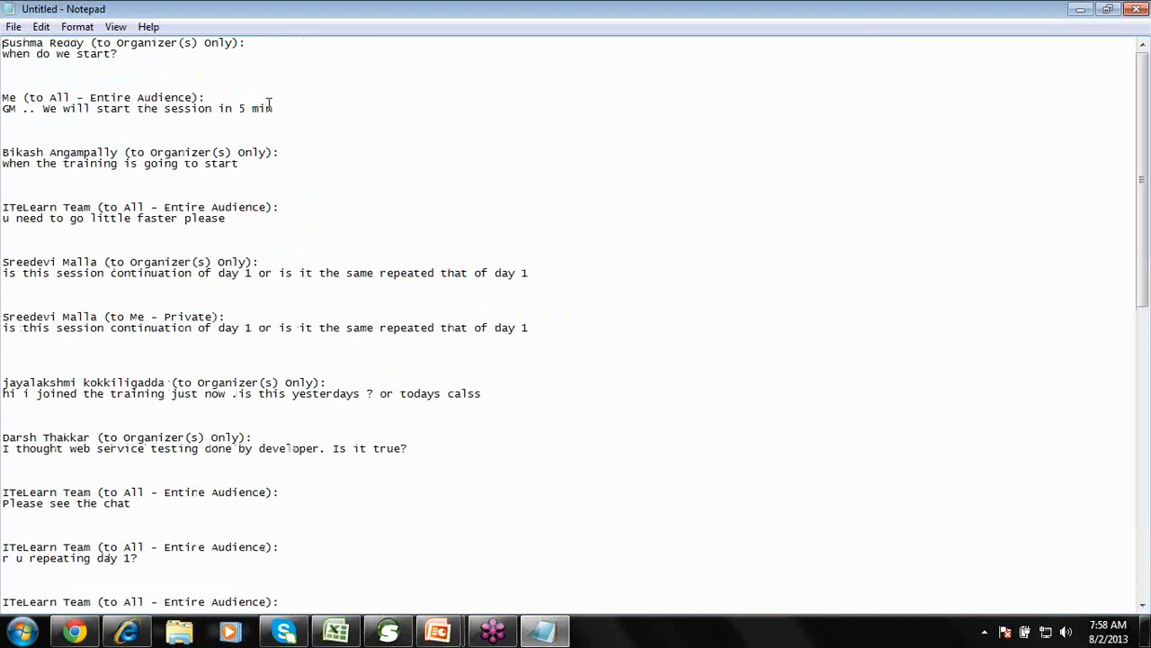
pyautogui.press('Down')
pyautogui.press('Down')
pyautogui.press('Down')
pyautogui.press('Down')
pyautogui.press('Down')
pyautogui.press('Down')
pyautogui.press('Down')
pyautogui.press('Down')
pyautogui.press('Down')
pyautogui.press('Down')
pyautogui.press('Down')
pyautogui.press('Down')
pyautogui.press('Down')
pyautogui.press('Down')
pyautogui.press('Down')
pyautogui.press('Down')
pyautogui.press('Down')
pyautogui.press('Down')
pyautogui.press('Down')
pyautogui.press('Down')
pyautogui.press('Down')
pyautogui.press('Down')
pyautogui.press('Down')
pyautogui.press('Down')
pyautogui.press('Down')
pyautogui.press('Down')
pyautogui.press('Down')
pyautogui.press('Down')
pyautogui.press('Down')
pyautogui.press('Down')
pyautogui.press('Down')
pyautogui.press('Down')
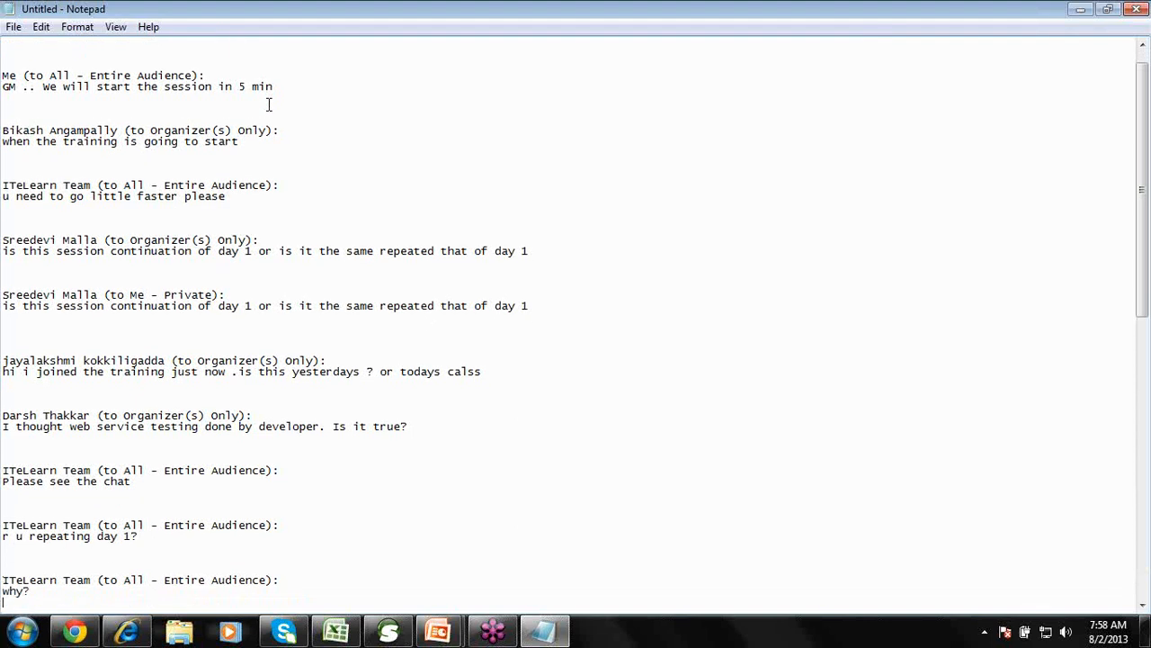
pyautogui.press('Down')
pyautogui.press('Down')
pyautogui.press('Down')
pyautogui.press('Down')
pyautogui.press('Down')
pyautogui.press('Down')
pyautogui.press('Down')
pyautogui.press('Down')
pyautogui.press('Down')
pyautogui.press('Down')
pyautogui.press('Down')
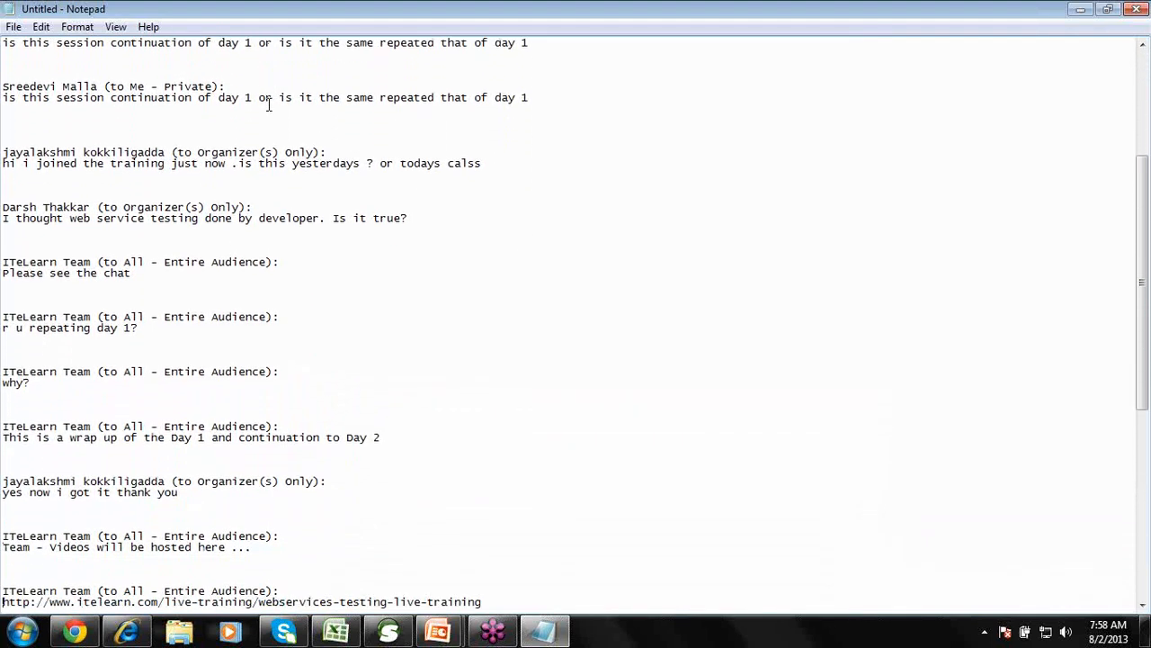
pyautogui.press('Up')
pyautogui.press('Up')
pyautogui.press('Down')
pyautogui.press('Down')
pyautogui.press('Down')
pyautogui.press('Down')
pyautogui.press('Down')
pyautogui.press('Down')
pyautogui.press('Down')
pyautogui.press('Down')
pyautogui.press('Down')
pyautogui.press('Down')
pyautogui.press('Down')
pyautogui.press('Down')
pyautogui.press('Down')
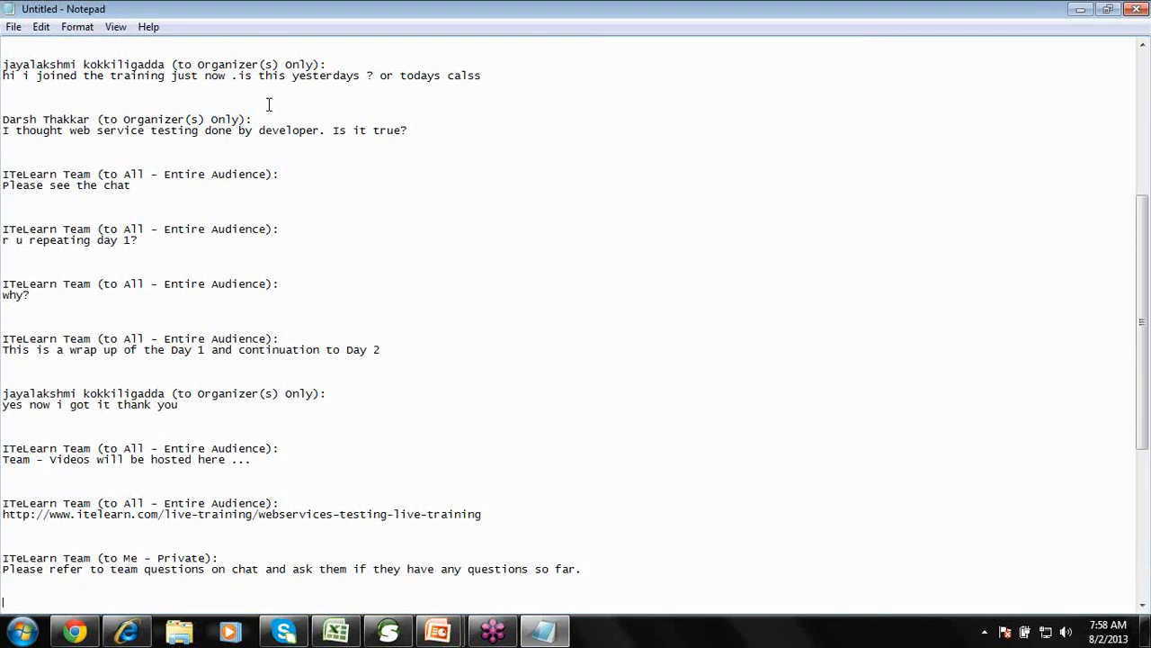
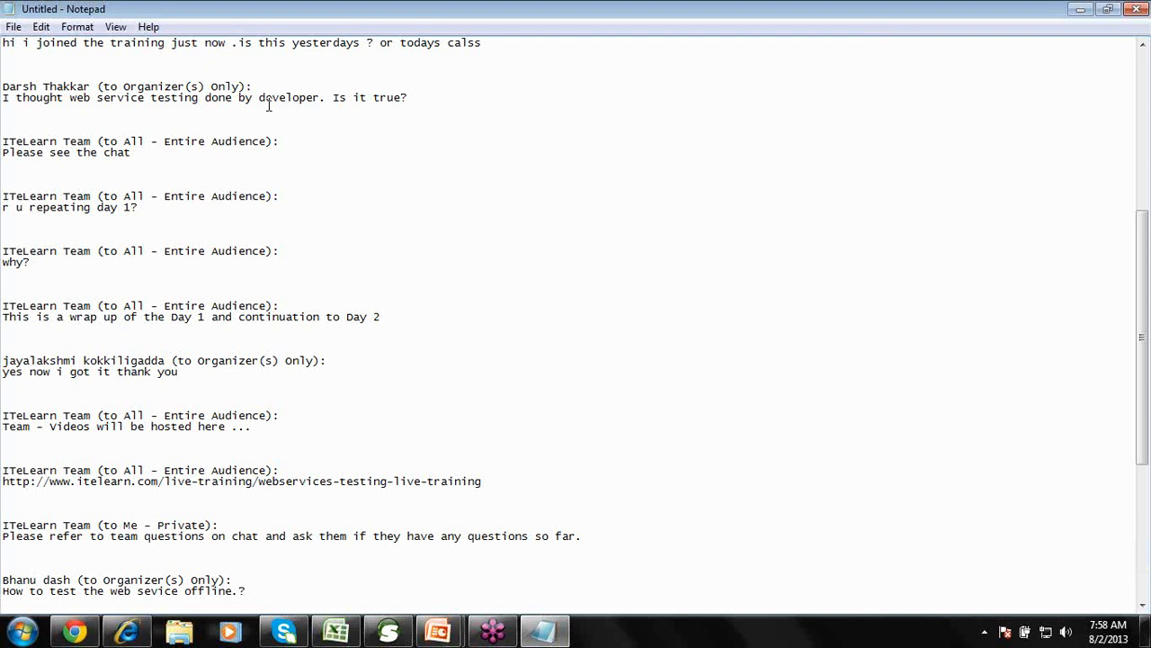
# Paste the WSDL URL question below the SOAP UI version question, followed by an empty line.
pyautogui.click(147, 236)
pyautogui.scroll(-6, 147, 235)
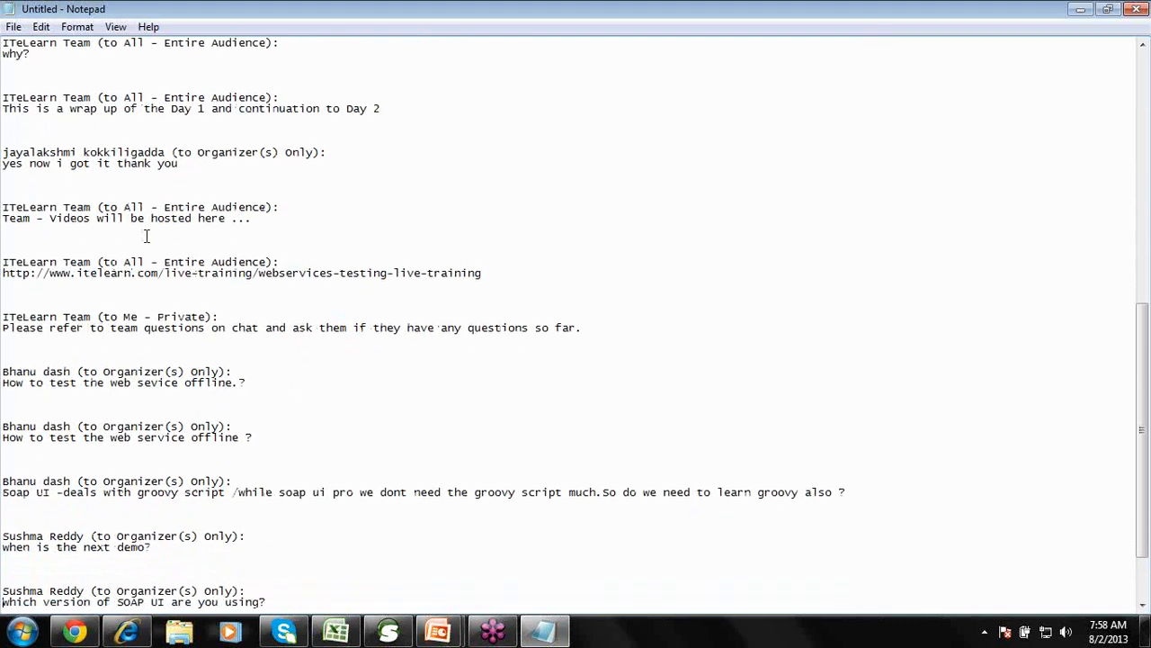
pyautogui.press('Down')
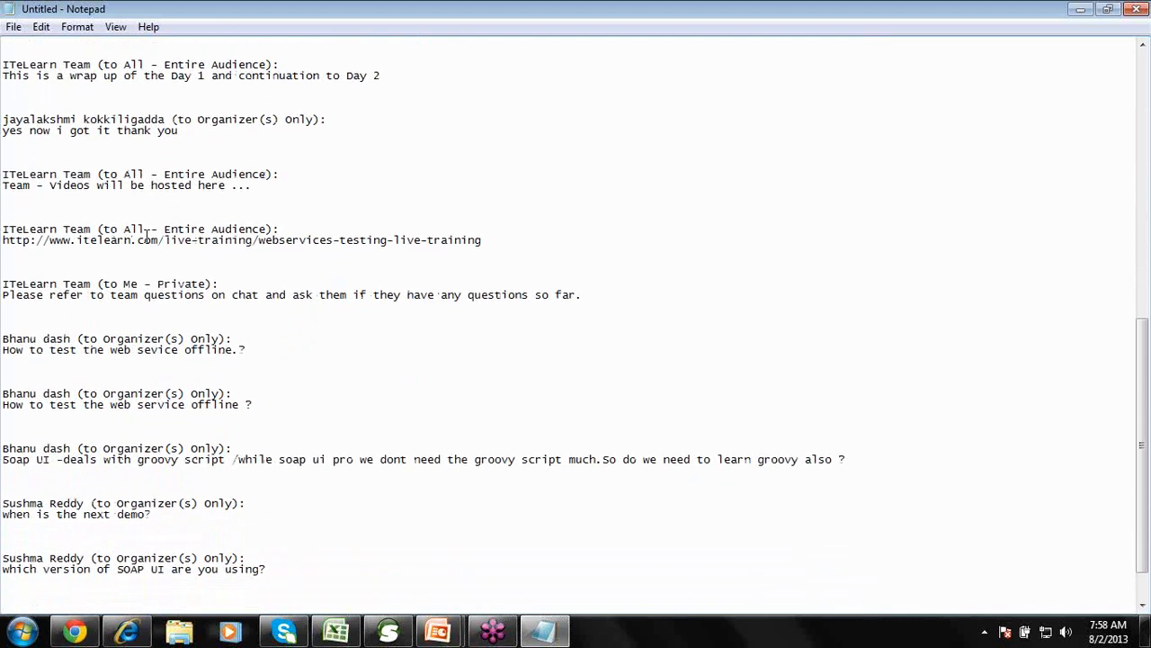
pyautogui.press('Return')
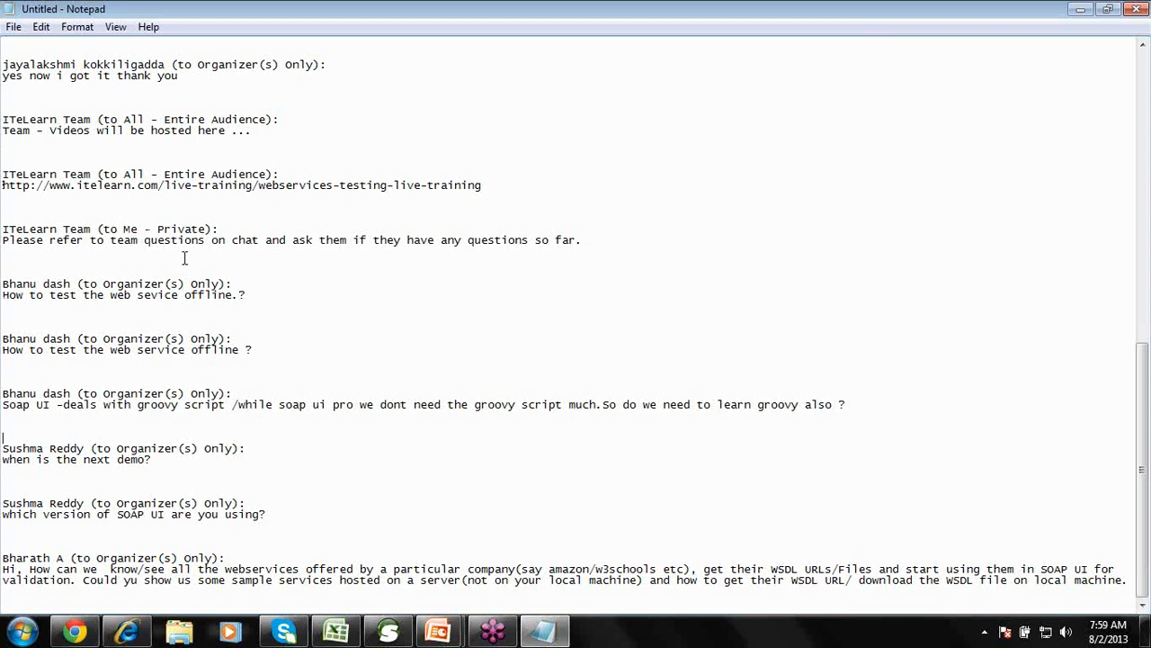
# Delete the block of team replies from the chat log.
pyautogui.moveTo(184, 258); pyautogui.dragTo(3, 11)
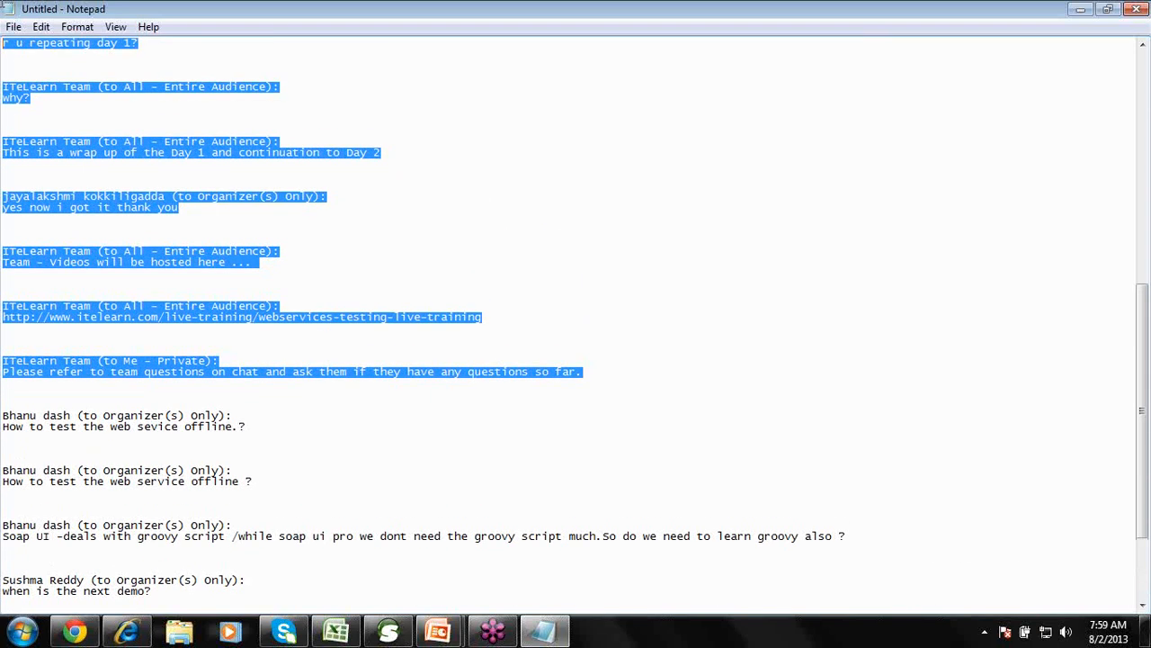
pyautogui.press('Delete')
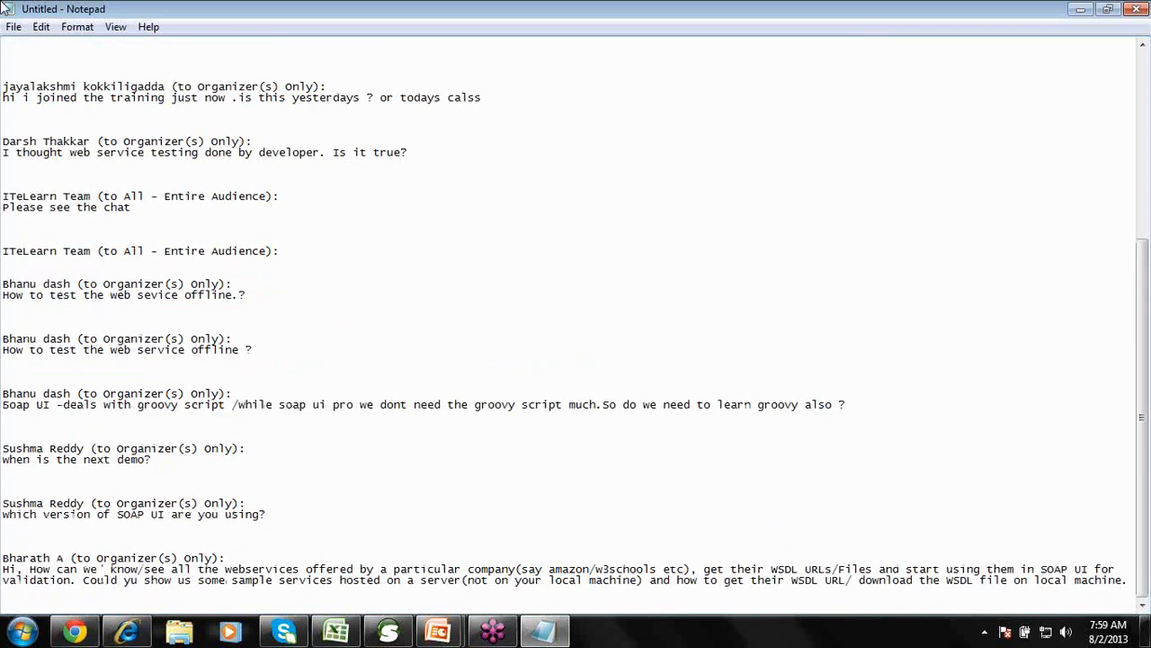
pyautogui.click(32, 61)
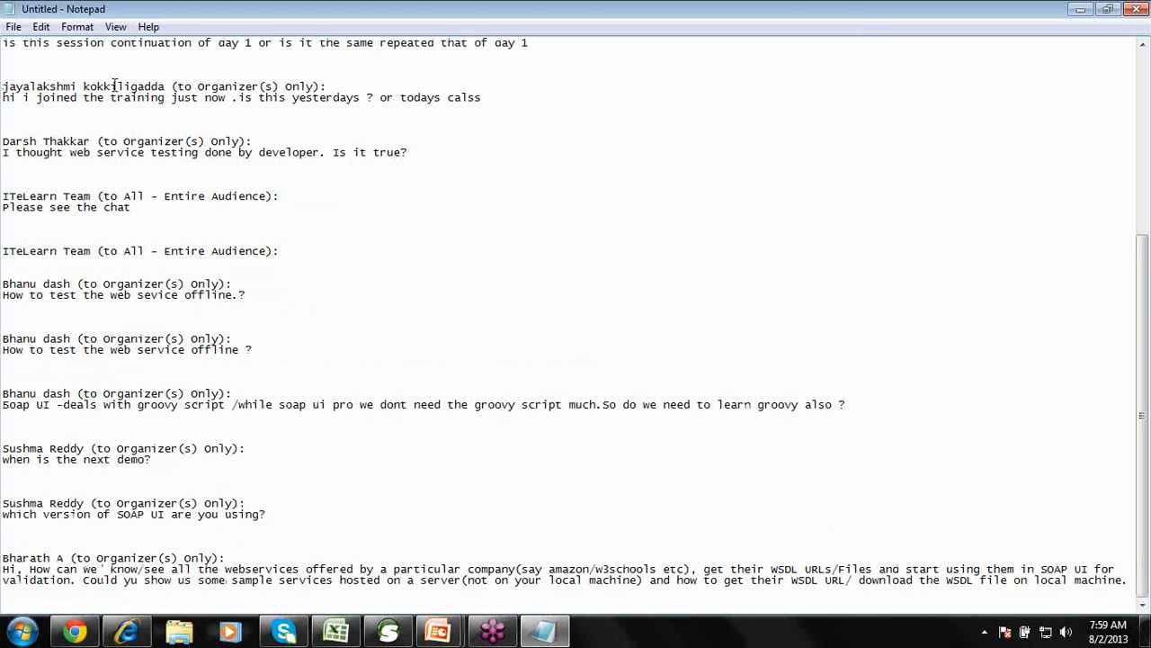
# Delete the messages from 'GM .. we will start' through the offline-testing question, then undo it.
pyautogui.press('Up')
pyautogui.press('Up')
pyautogui.press('Up')
pyautogui.press('Up')
pyautogui.press('Up')
pyautogui.press('Up')
pyautogui.press('Up')
pyautogui.press('Up')
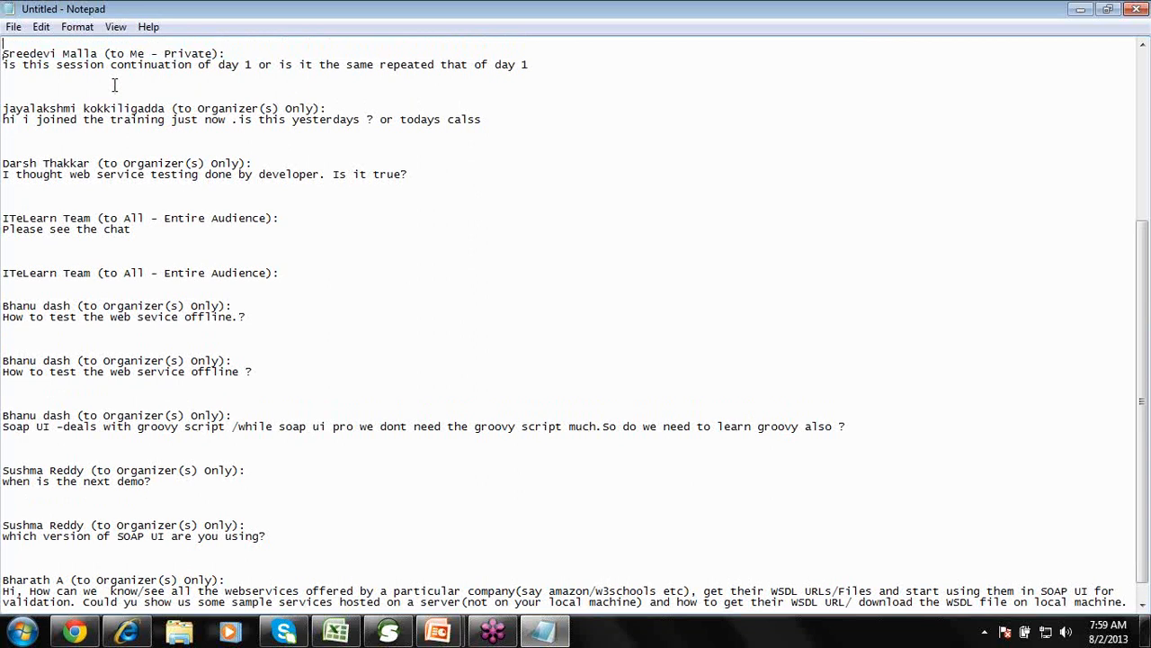
pyautogui.press('Up')
pyautogui.press('Up')
pyautogui.press('Up')
pyautogui.press('Up')
pyautogui.press('Up')
pyautogui.press('Up')
pyautogui.press('Up')
pyautogui.press('Up')
pyautogui.press('Up')
pyautogui.press('Up')
pyautogui.press('Up')
pyautogui.press('Up')
pyautogui.press('Up')
pyautogui.press('Up')
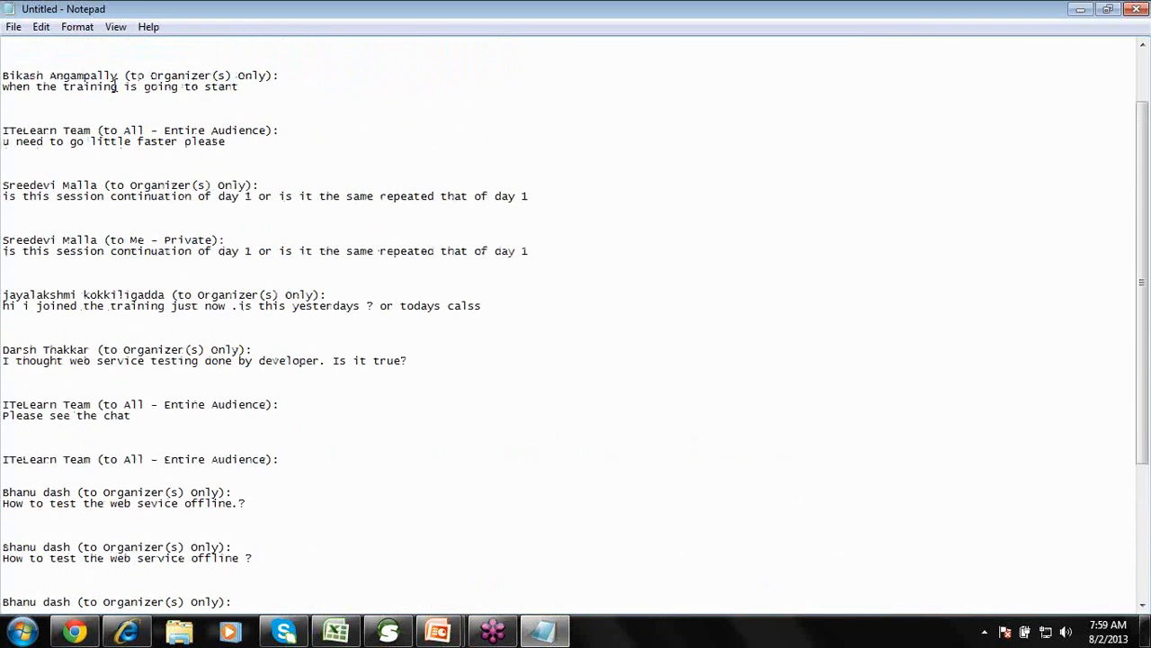
pyautogui.press('Up')
pyautogui.hotkey('shift', 'Down')
pyautogui.hotkey('shift', 'Down')
pyautogui.hotkey('shift', 'Down')
pyautogui.hotkey('shift', 'Down')
pyautogui.hotkey('shift', 'Down')
pyautogui.hotkey('shift', 'Down')
pyautogui.hotkey('shift', 'Down')
pyautogui.hotkey('shift', 'Down')
pyautogui.hotkey('shift', 'Down')
pyautogui.hotkey('shift', 'Down')
pyautogui.hotkey('shift', 'Down')
pyautogui.hotkey('shift', 'Down')
pyautogui.hotkey('shift', 'Down')
pyautogui.hotkey('shift', 'Down')
pyautogui.hotkey('shift', 'Down')
pyautogui.hotkey('shift', 'Down')
pyautogui.hotkey('shift', 'Down')
pyautogui.hotkey('shift', 'Down')
pyautogui.hotkey('shift', 'Down')
pyautogui.hotkey('shift', 'Down')
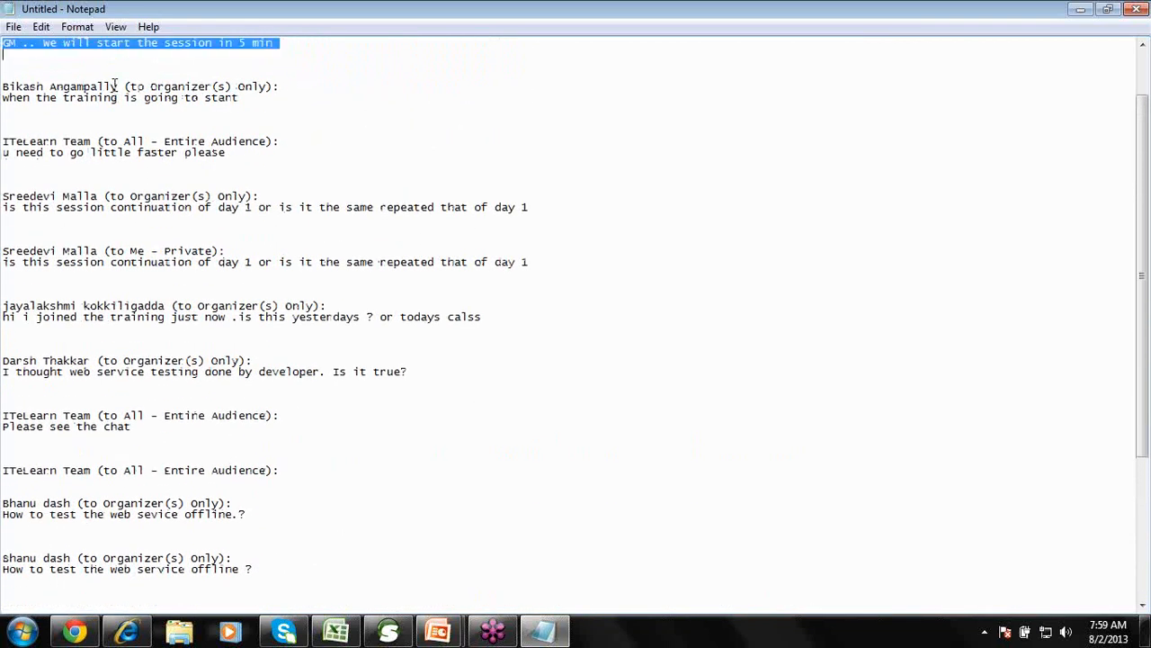
pyautogui.hotkey('shift', 'Down')
pyautogui.hotkey('shift', 'Down')
pyautogui.hotkey('shift', 'Down')
pyautogui.hotkey('shift', 'Down')
pyautogui.hotkey('shift', 'Down')
pyautogui.hotkey('shift', 'Down')
pyautogui.hotkey('shift', 'Down')
pyautogui.hotkey('shift', 'Down')
pyautogui.hotkey('shift', 'Down')
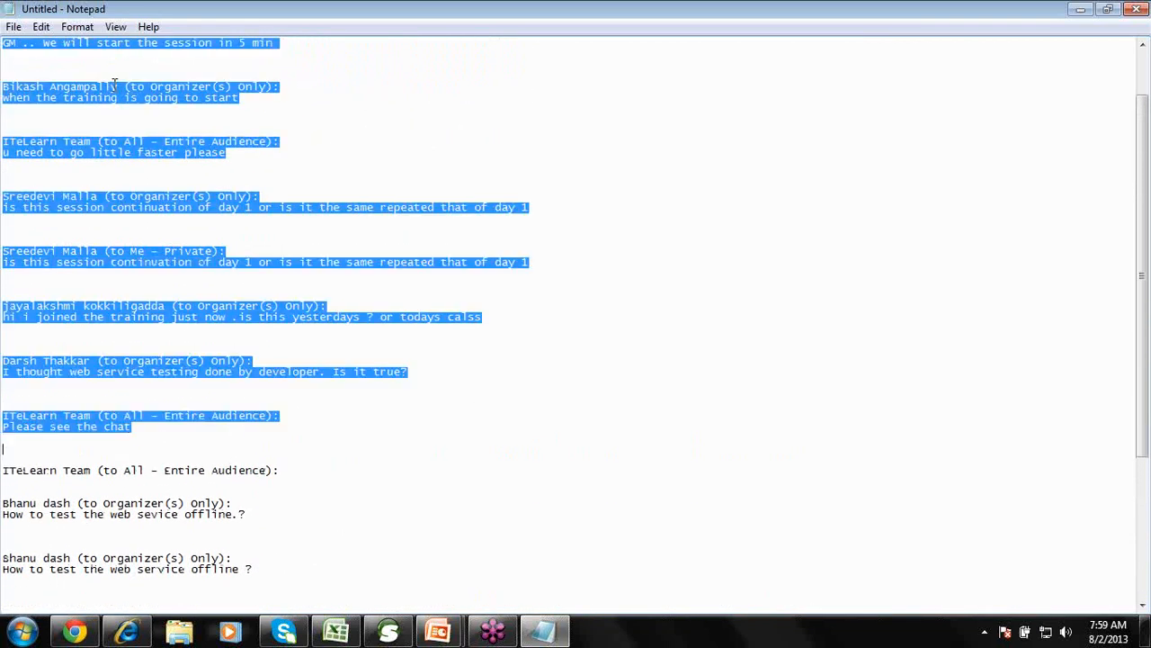
pyautogui.hotkey('shift', 'Down')
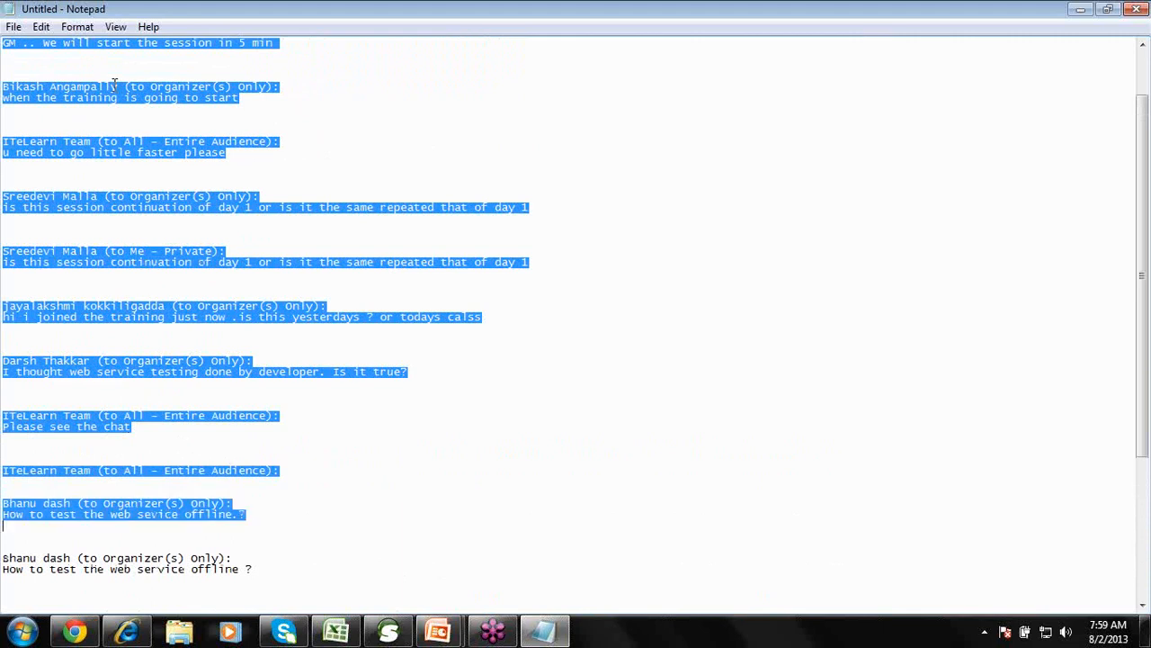
pyautogui.press('Delete')
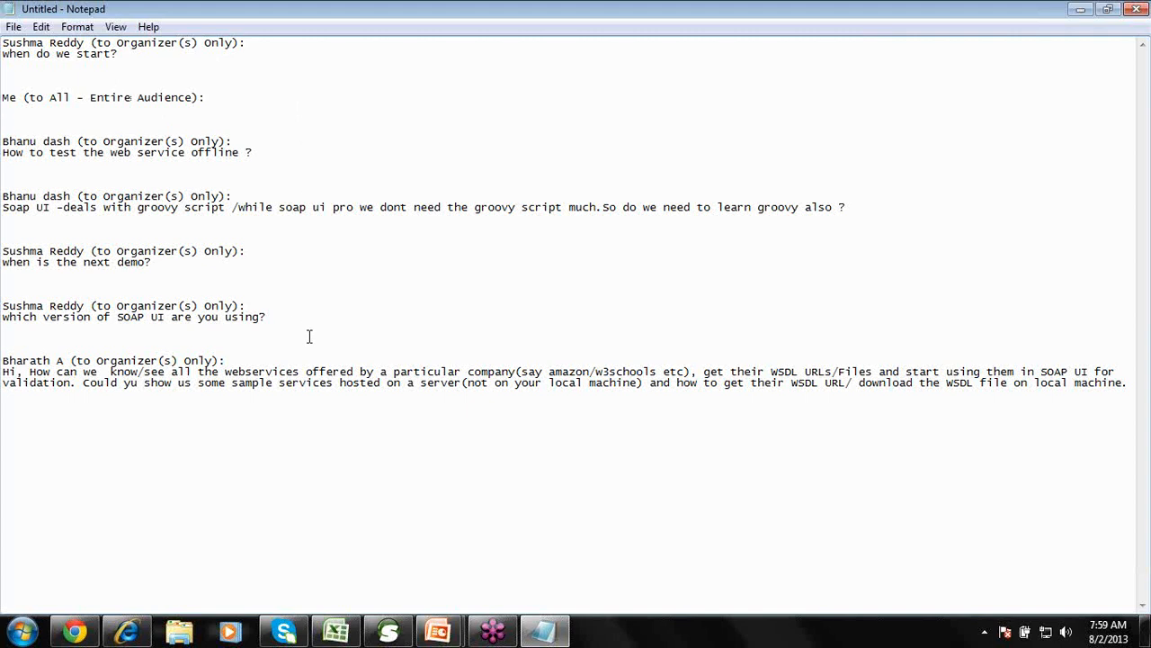
pyautogui.hotkey('ctrl', 'z')
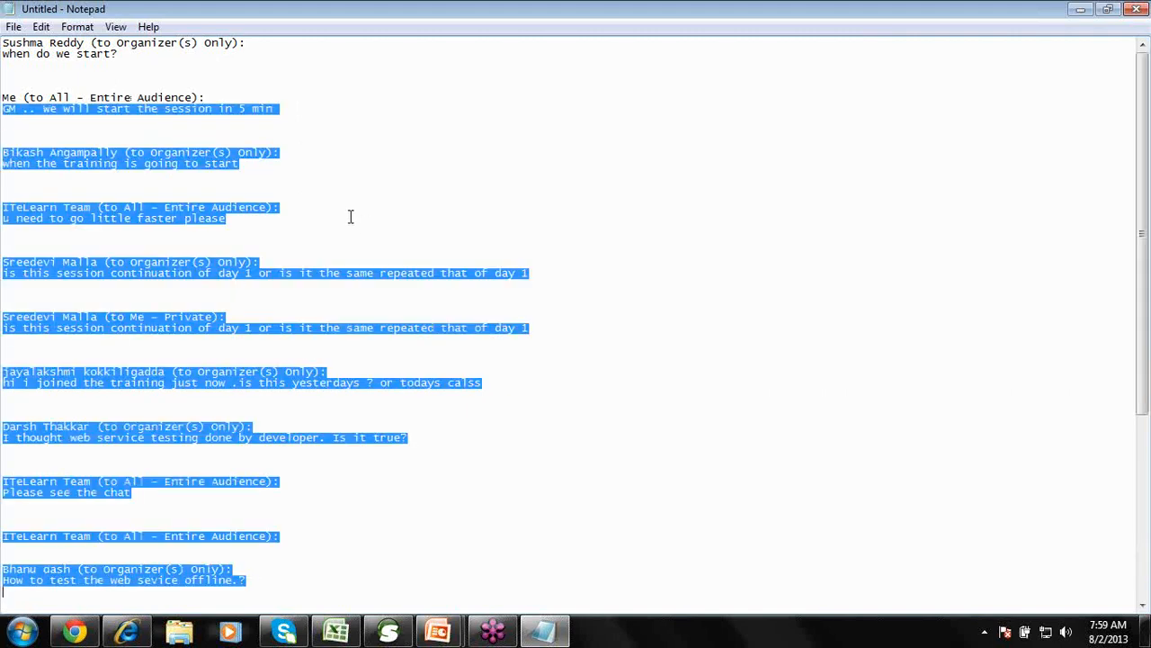
pyautogui.click(255, 576)
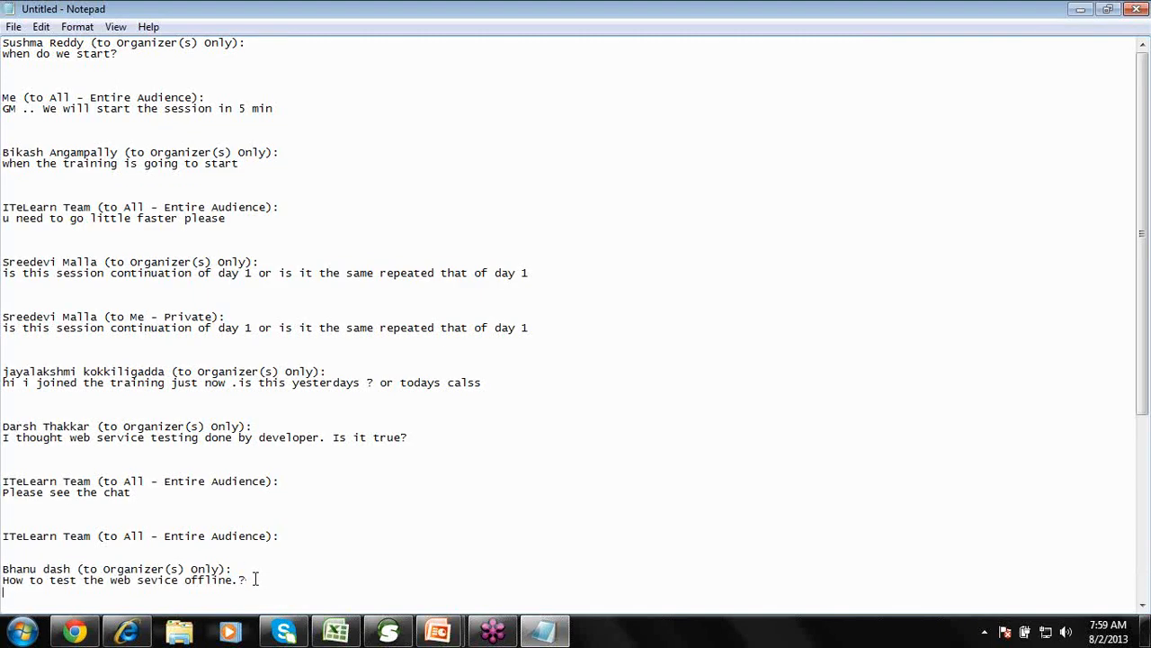
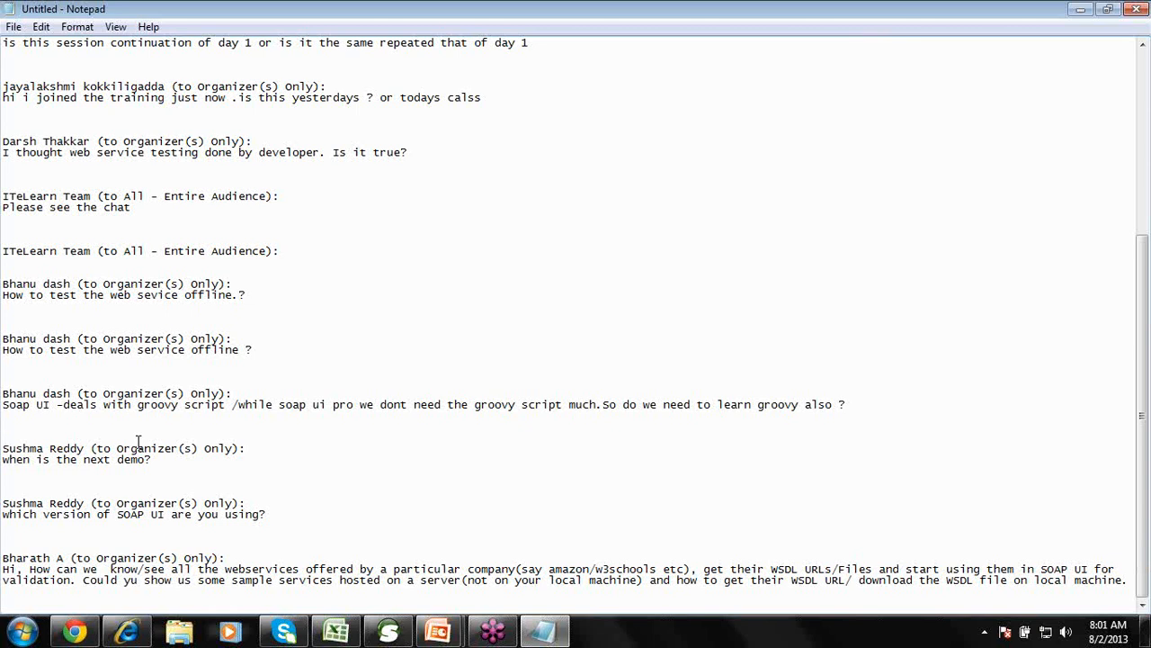
# Minimize Notepad, keeping the chat log open, to reveal PowerPoint's end-of-show screen.
pyautogui.click(116, 482)
pyautogui.click(724, 568)
pyautogui.click(1078, 9)
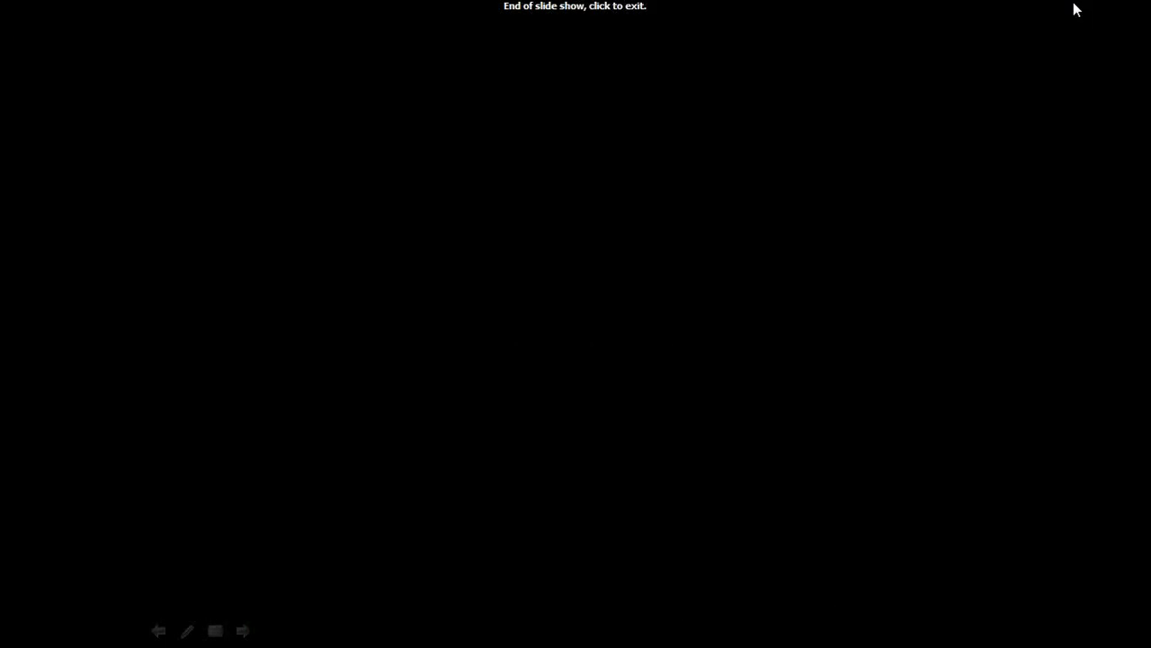